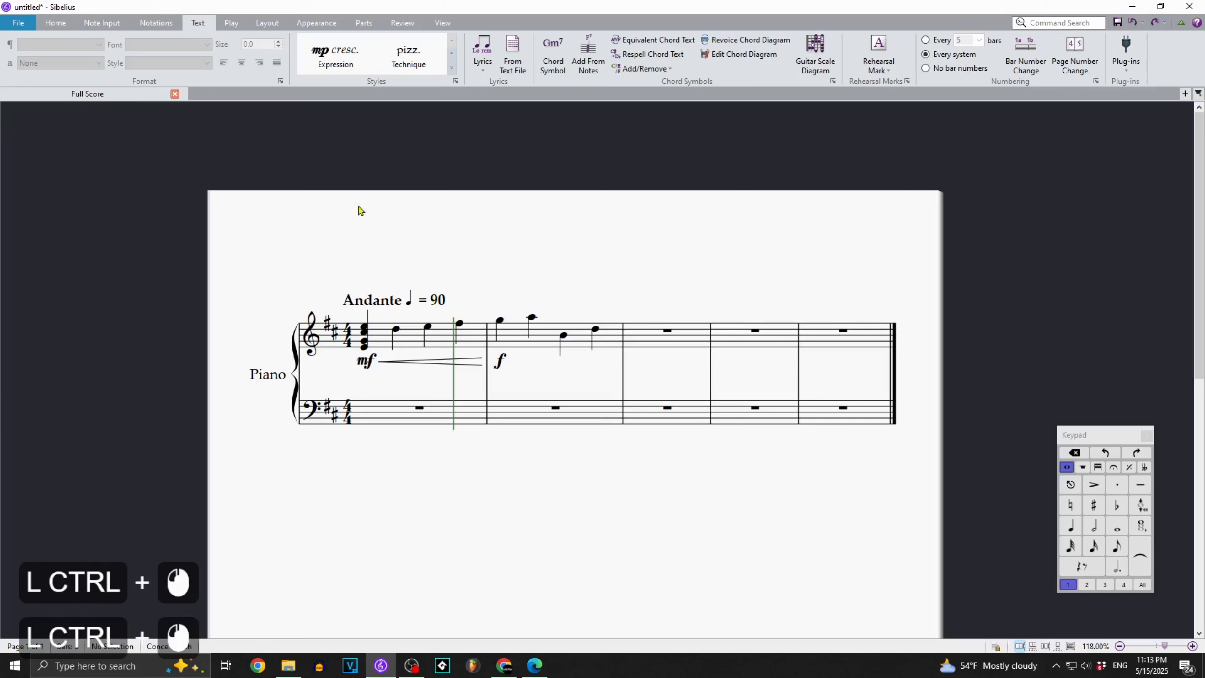
Set the font of the "Andante" tempo marking to PraterSansPro.
ctrl+click(373, 300)
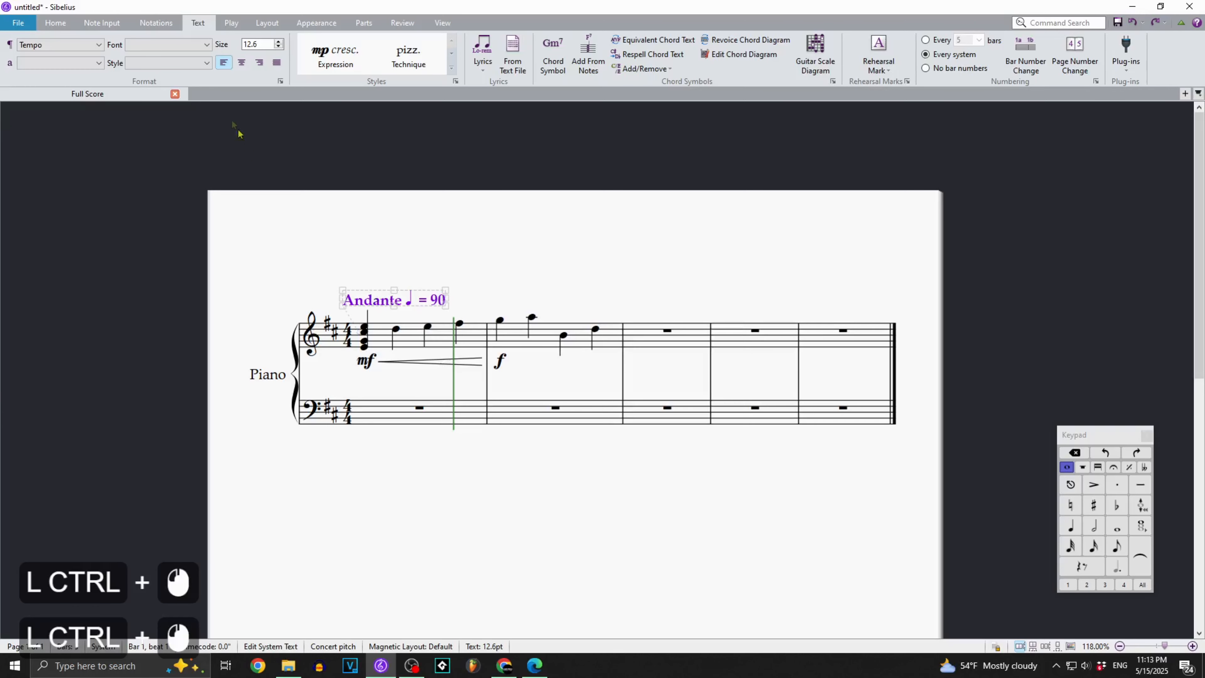
ctrl+click(187, 47)
scroll(183, 76, down, 6)
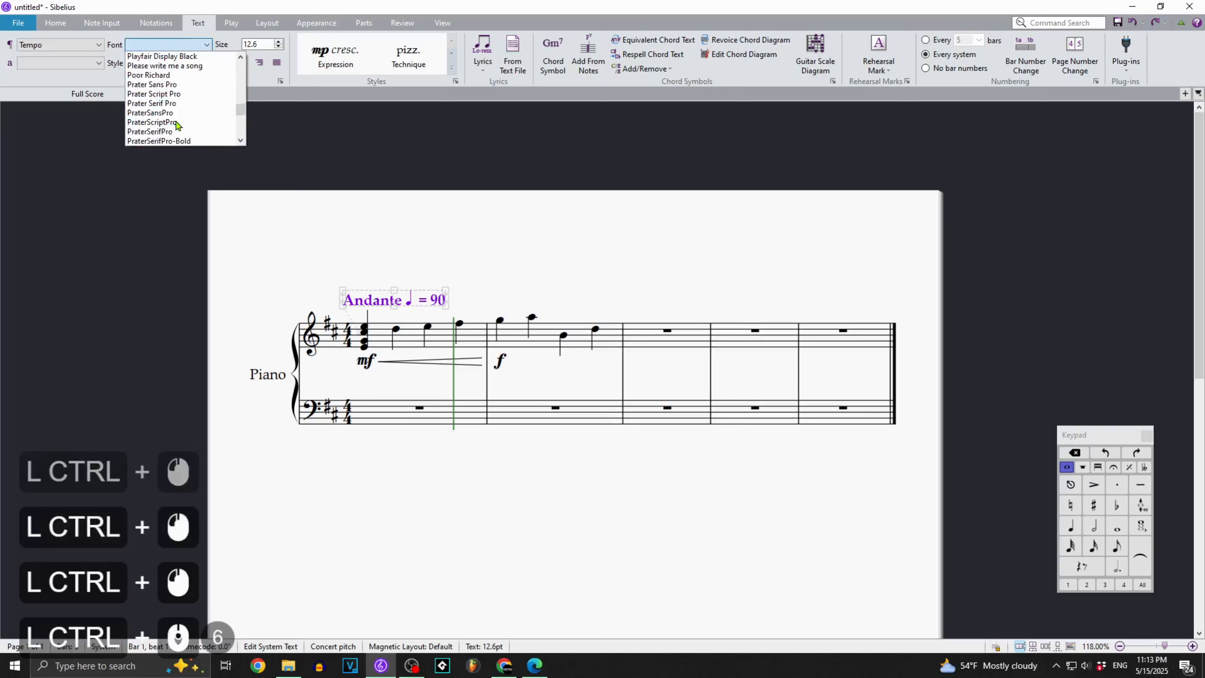
click(175, 113)
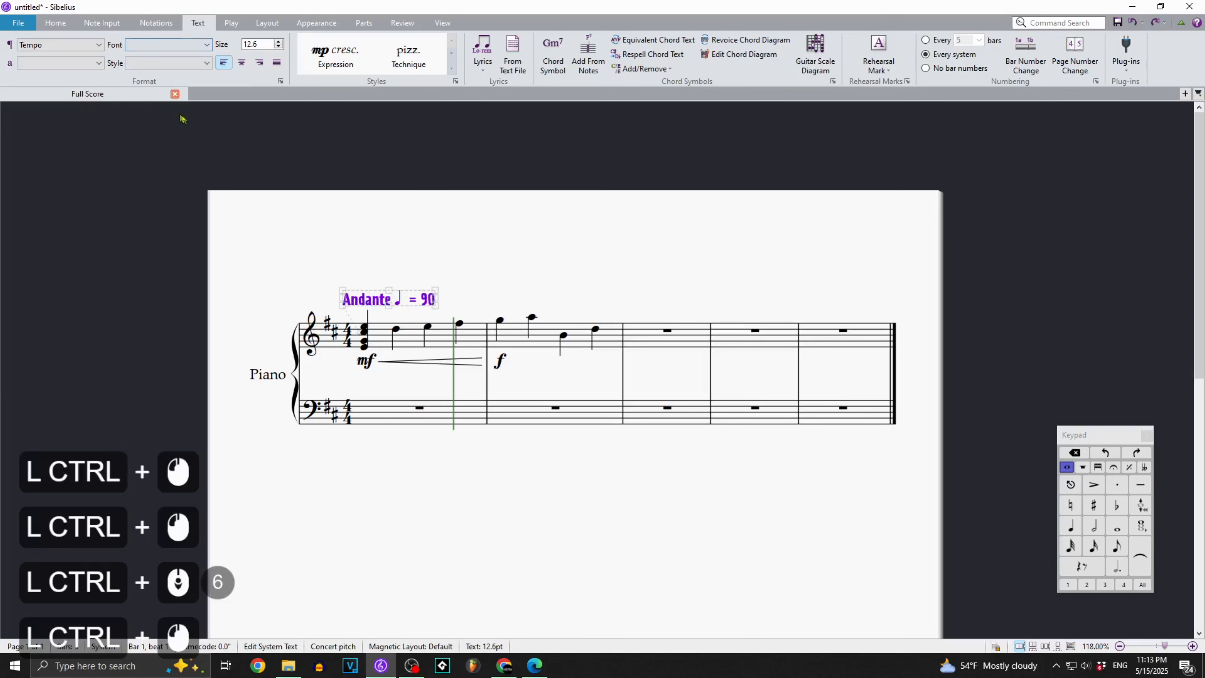
click(279, 155)
Set the font of the "Piano" instrument name to PraterSansPro.
click(269, 373)
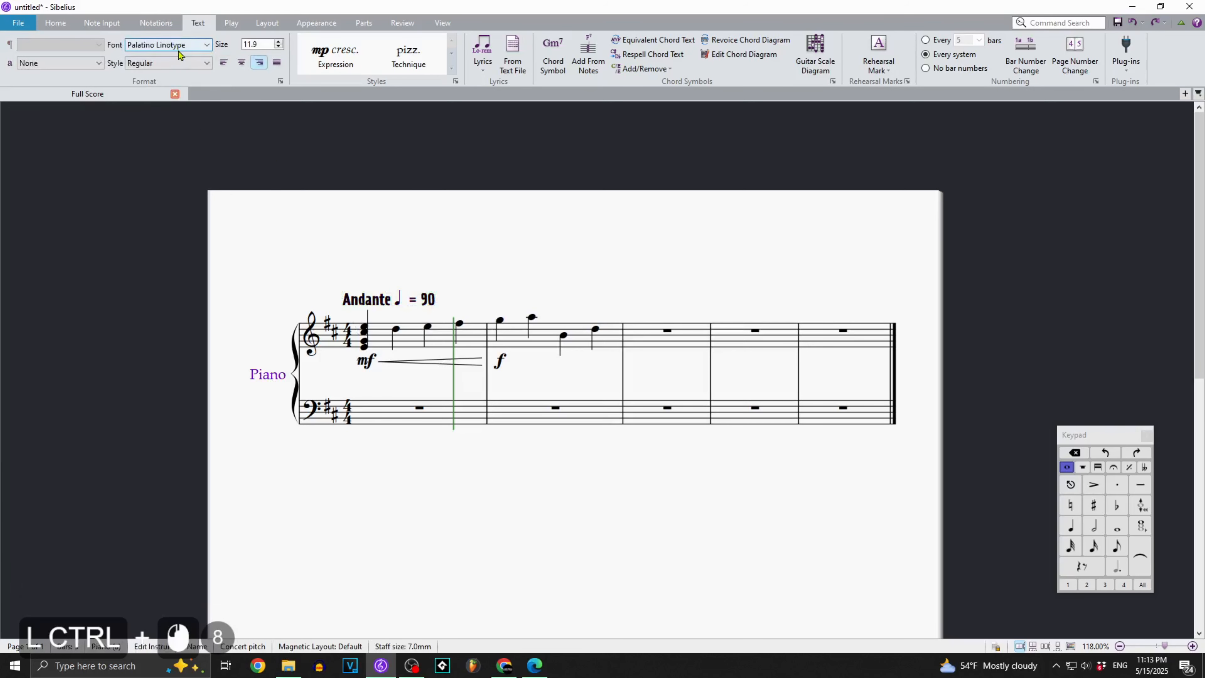
ctrl+click(181, 41)
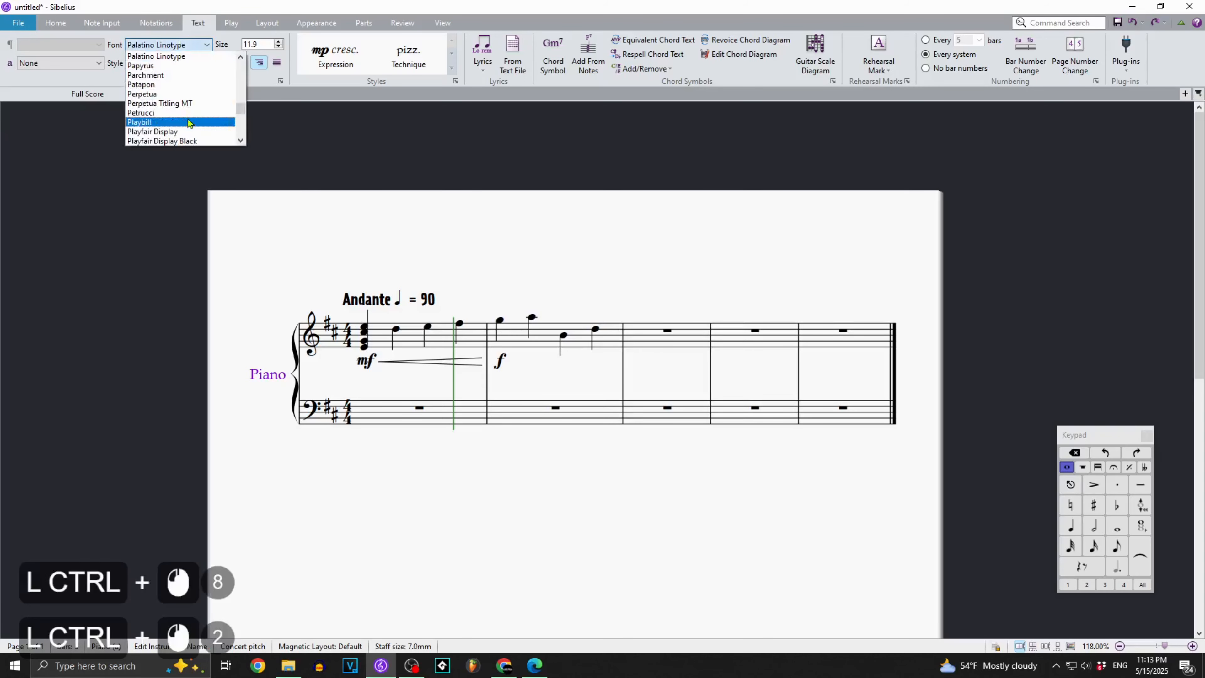
scroll(188, 122, down, 10)
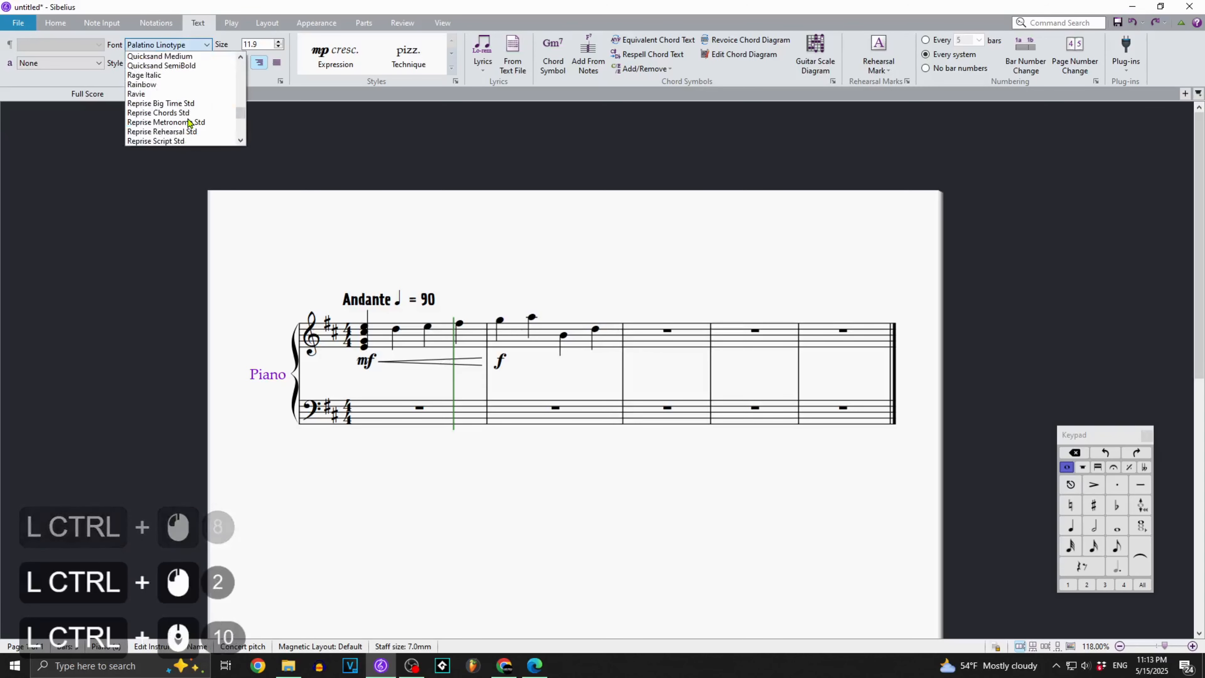
scroll(188, 119, up, 4)
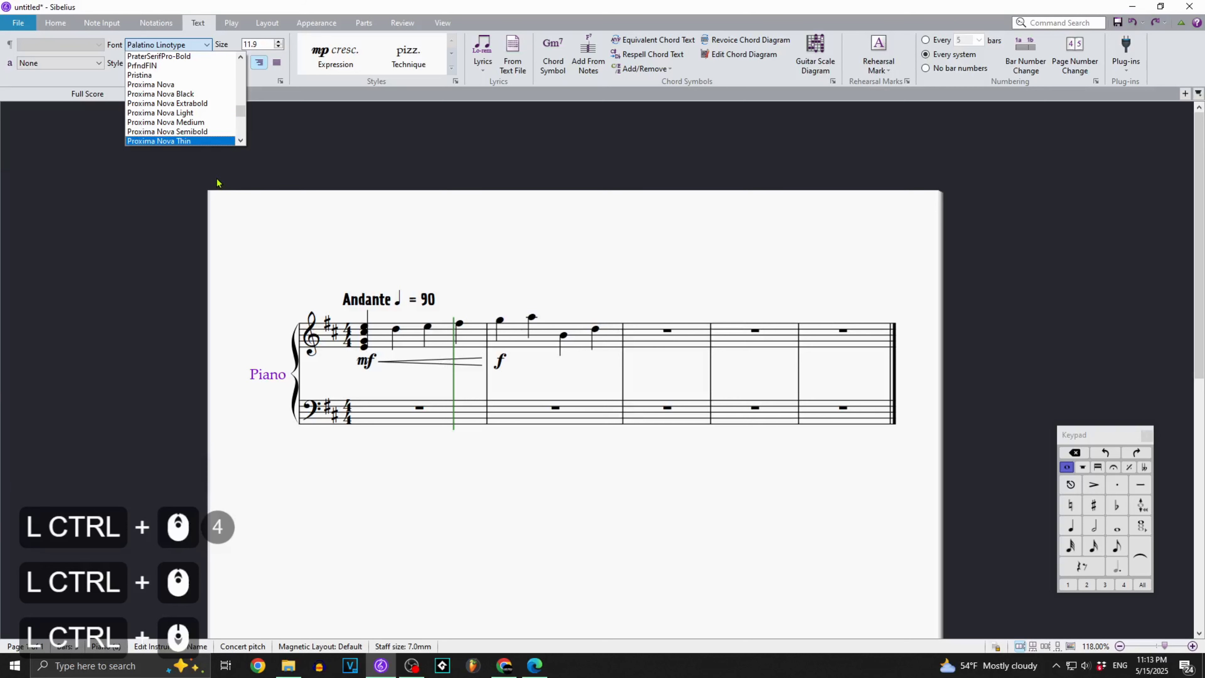
scroll(203, 127, up, 2)
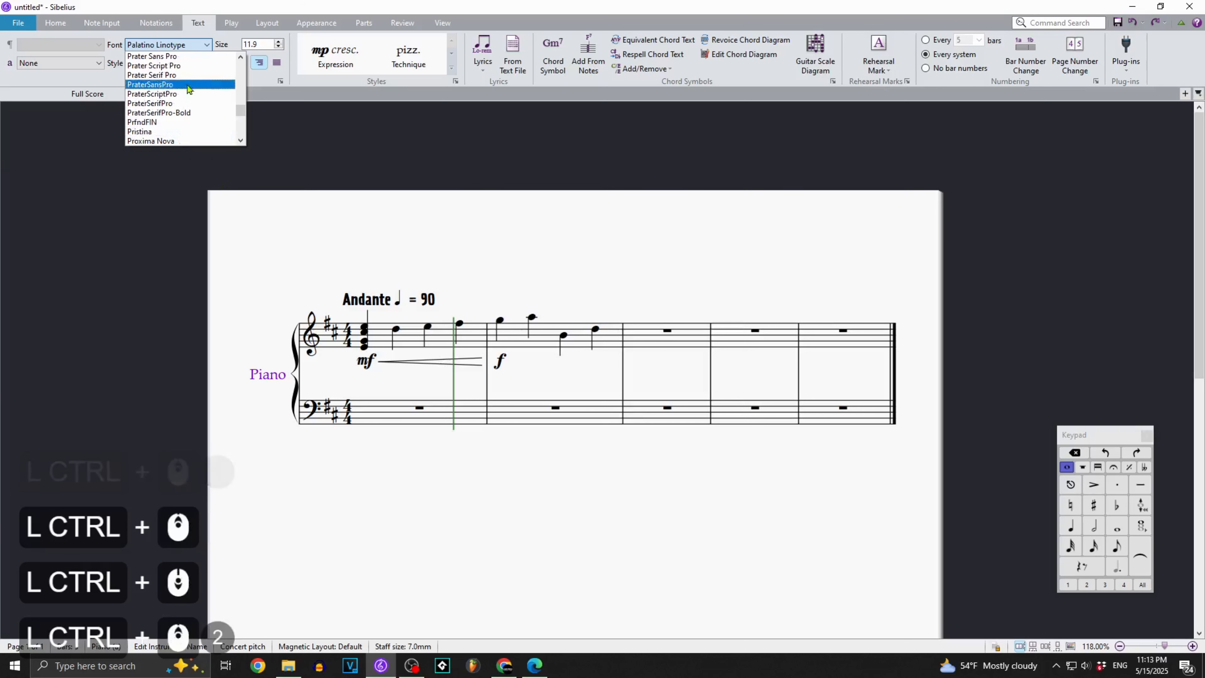
ctrl+click(188, 84)
ctrl+click(266, 218)
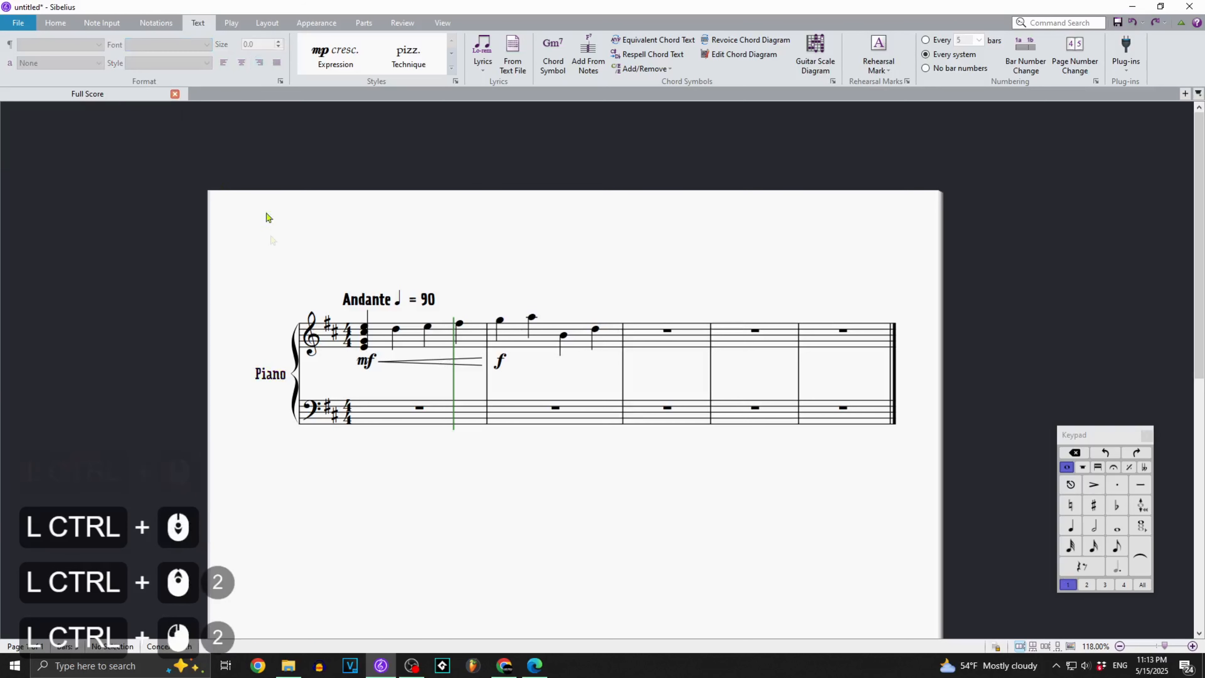
ctrl+click(273, 379)
ctrl+click(381, 231)
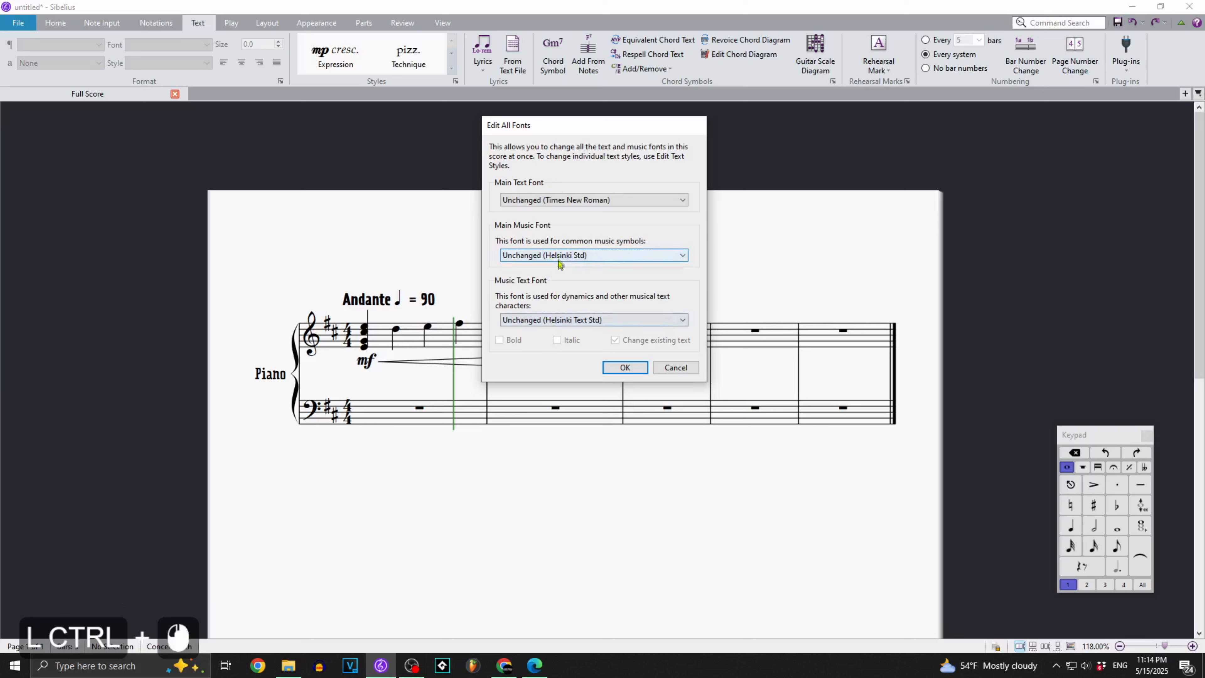
Set the score's main text font to Prater Serif Pro in Edit All Fonts and apply it.
ctrl+click(574, 200)
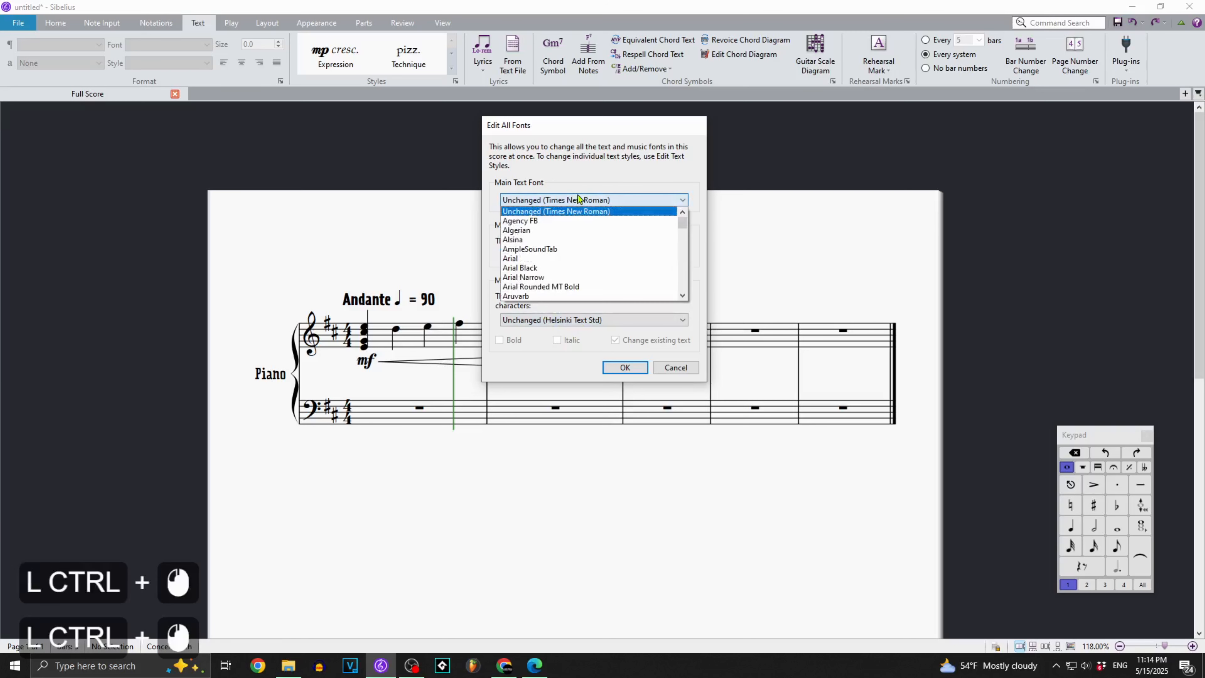
scroll(584, 252, down, 20)
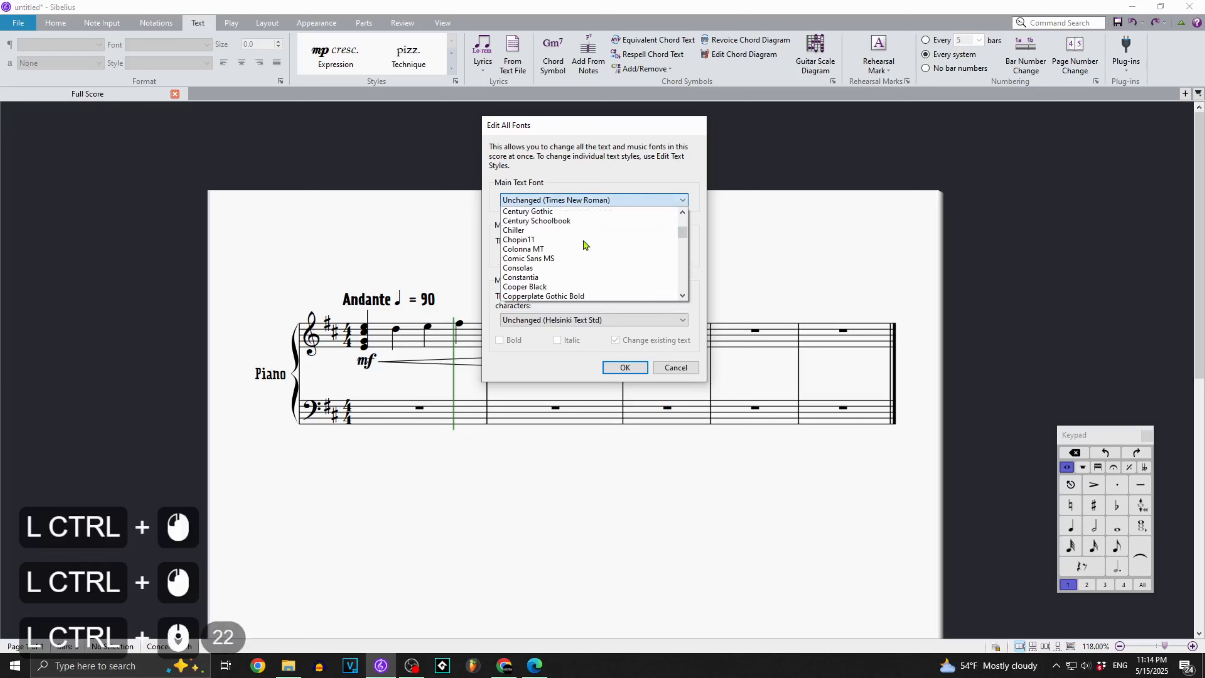
key(ctrl+p)
scroll(579, 247, down, 10)
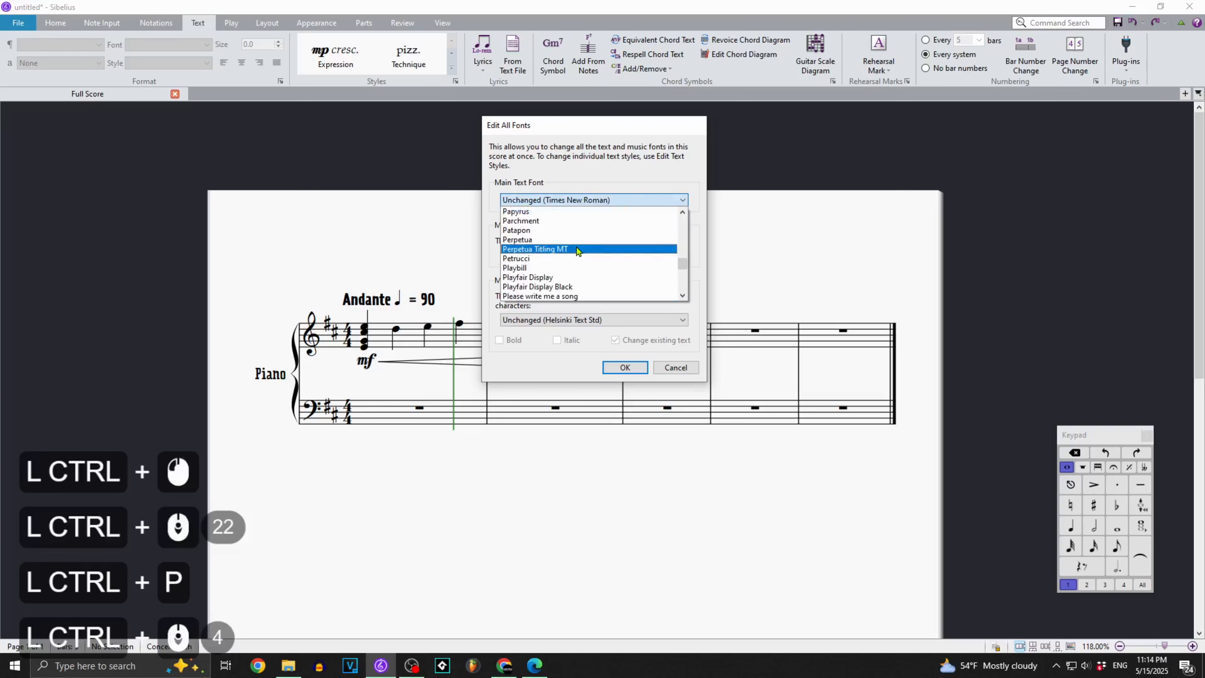
scroll(575, 254, down, 9)
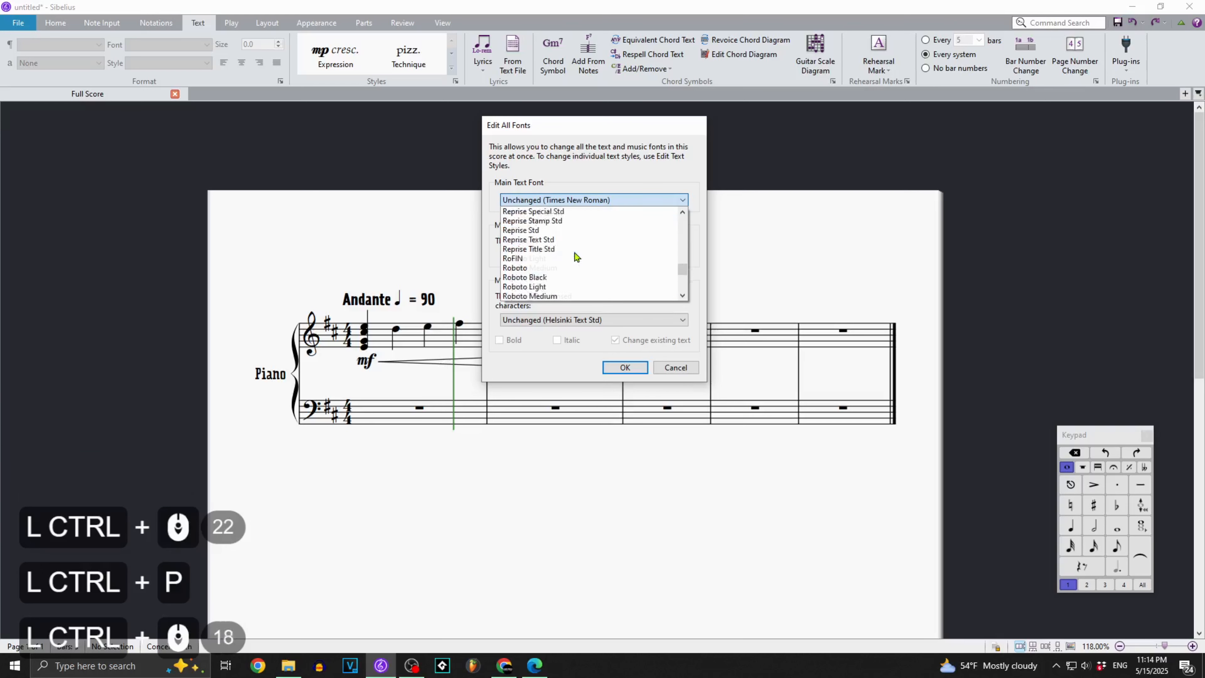
scroll(575, 255, up, 5)
scroll(576, 253, up, 8)
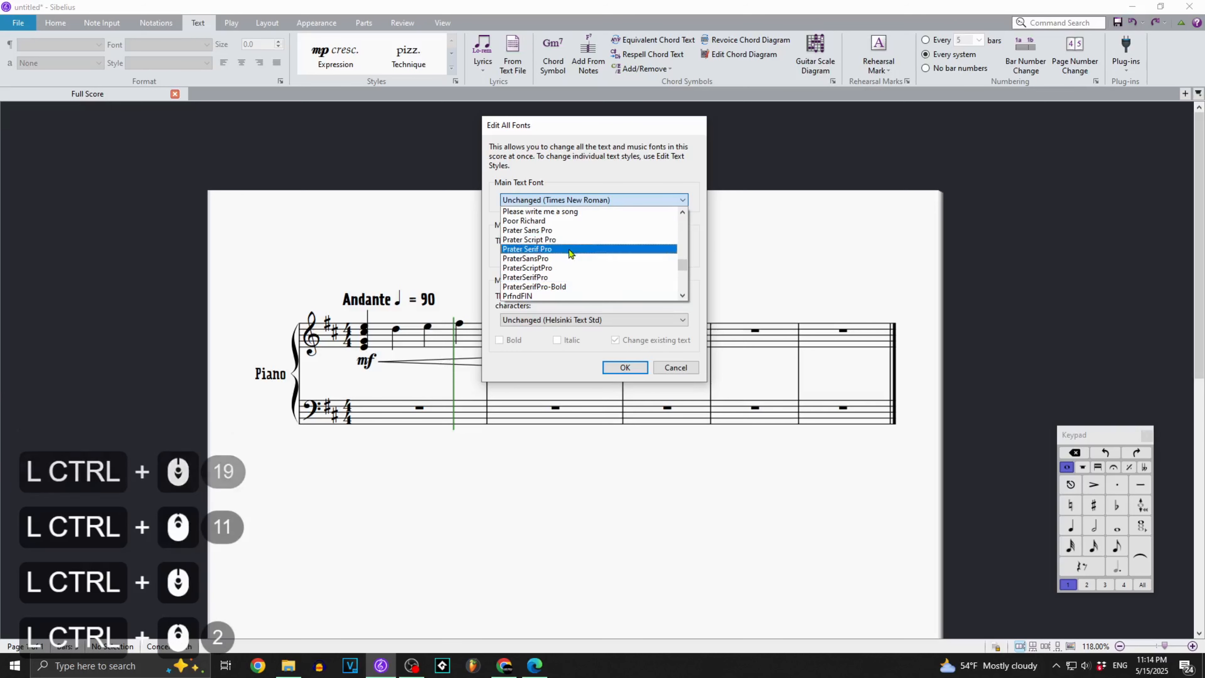
click(569, 250)
key(Return)
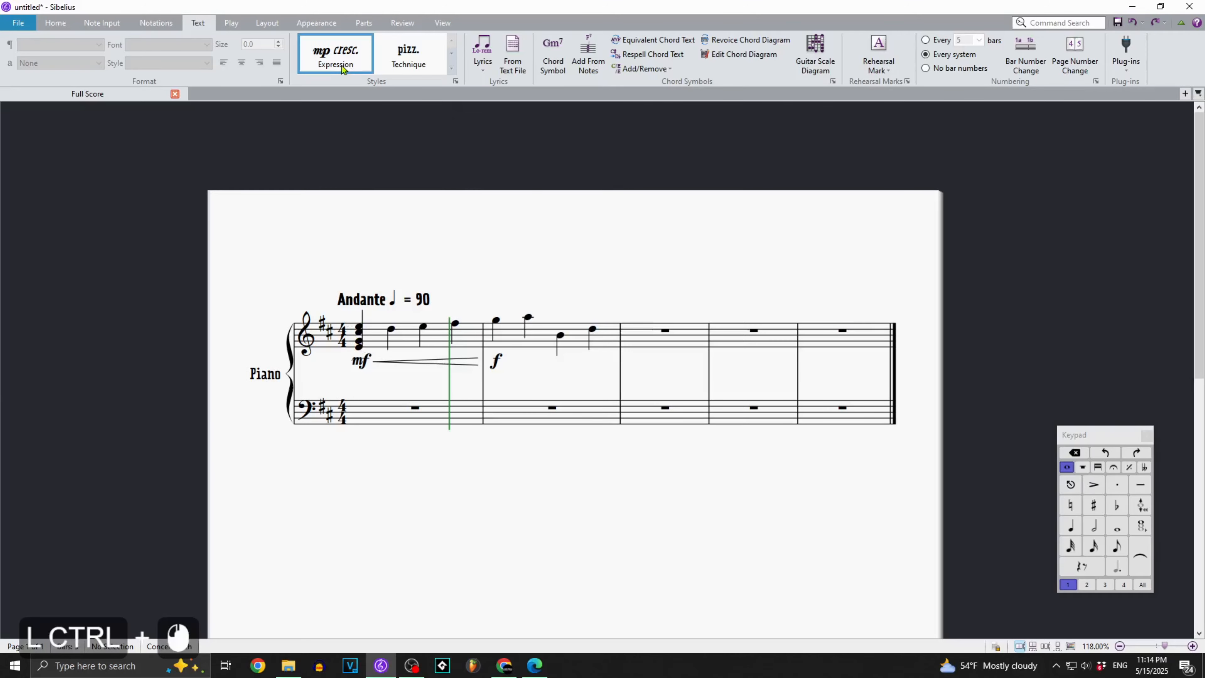
Look through the full gallery of text styles, from tempo and harmony down to headers and instrument names.
click(452, 68)
scroll(540, 391, down, 14)
scroll(541, 391, up, 16)
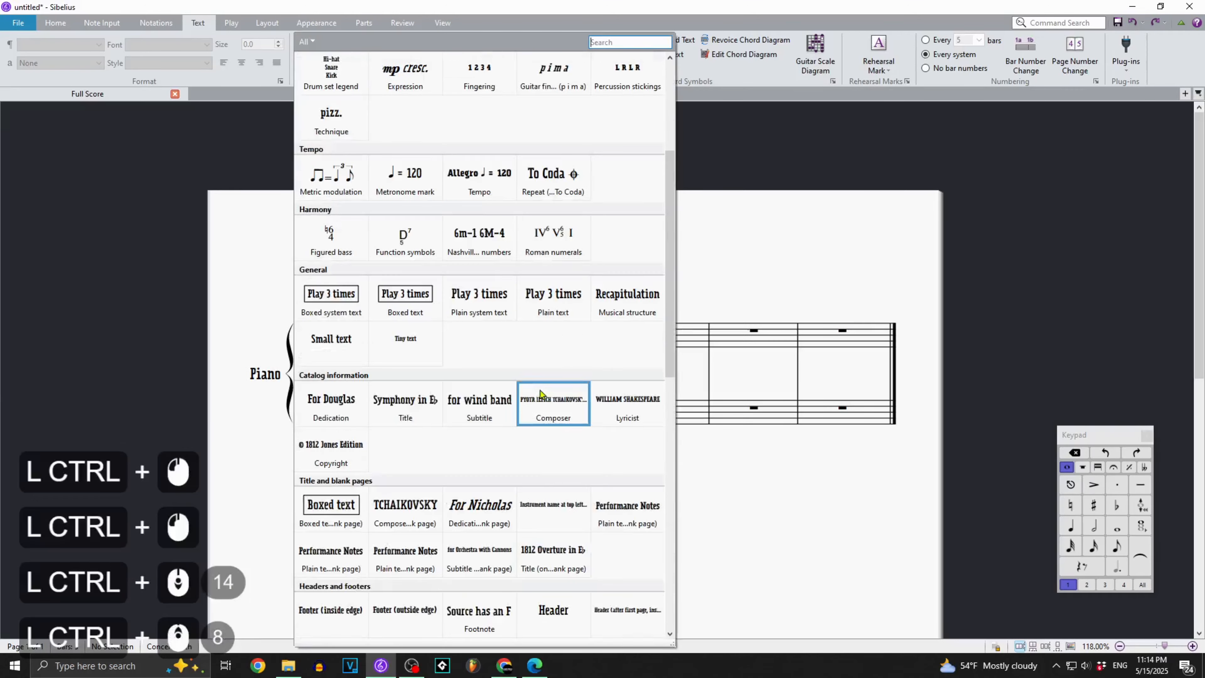
scroll(542, 395, down, 20)
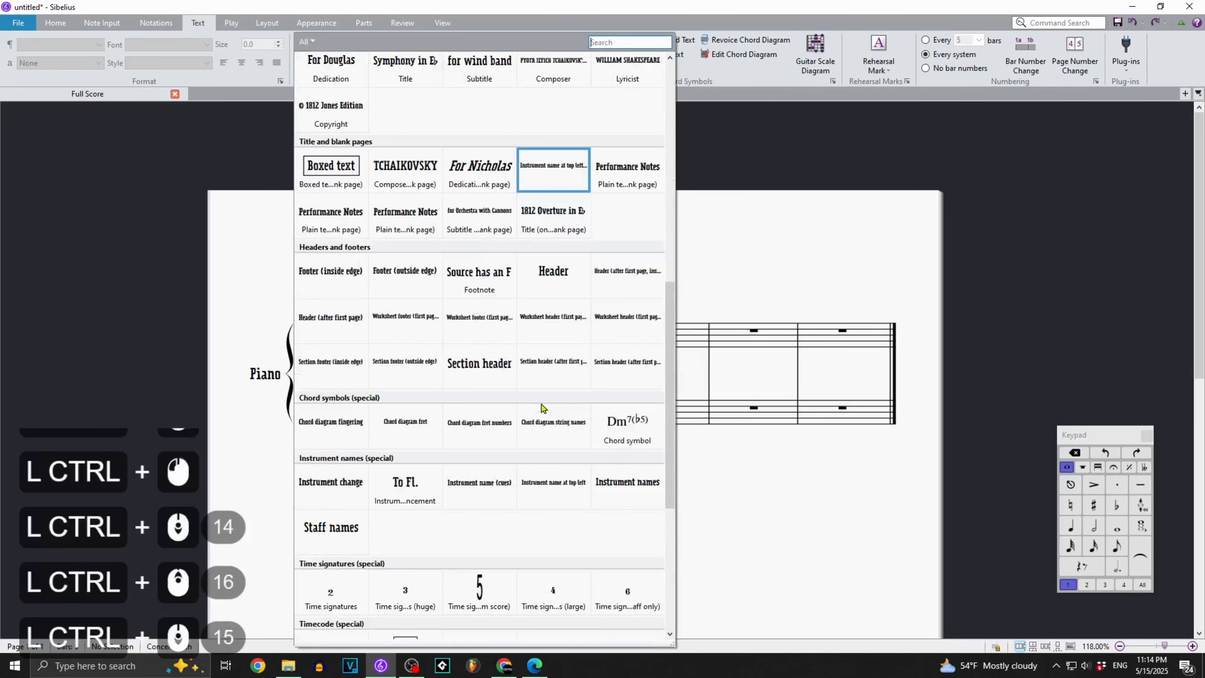
click(753, 487)
Add the Technique text "Turn page" above the upper staff at the start of bar 2.
ctrl+click(548, 316)
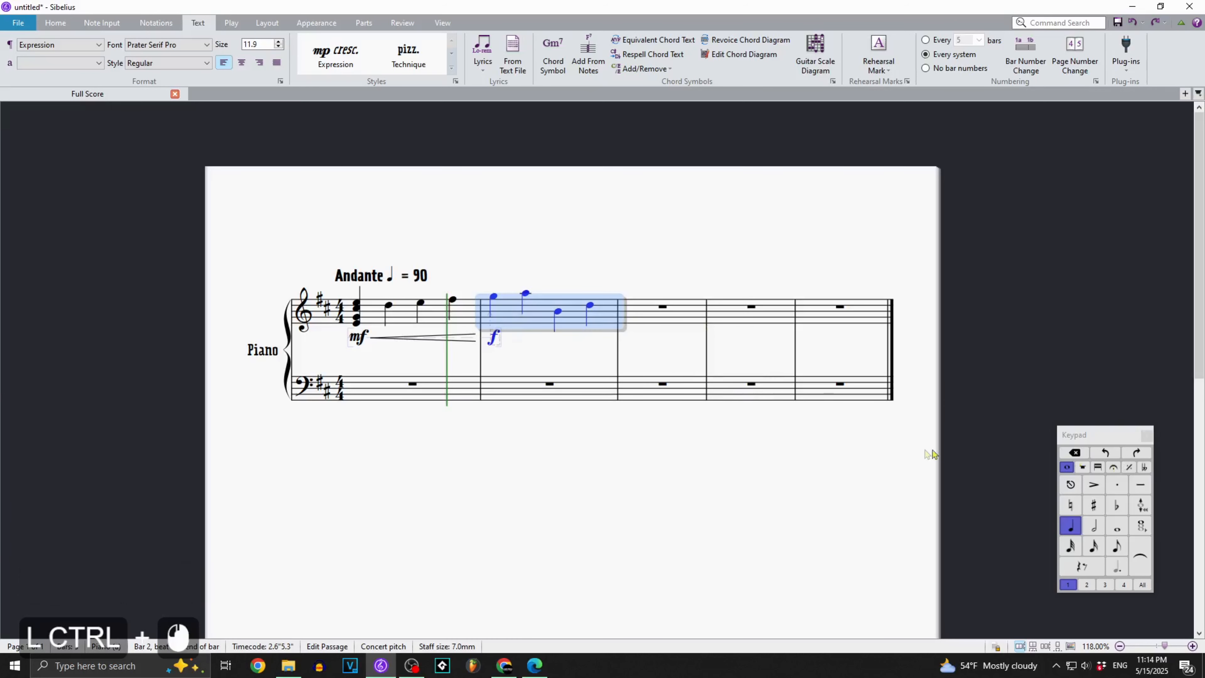
key(ctrl+t)
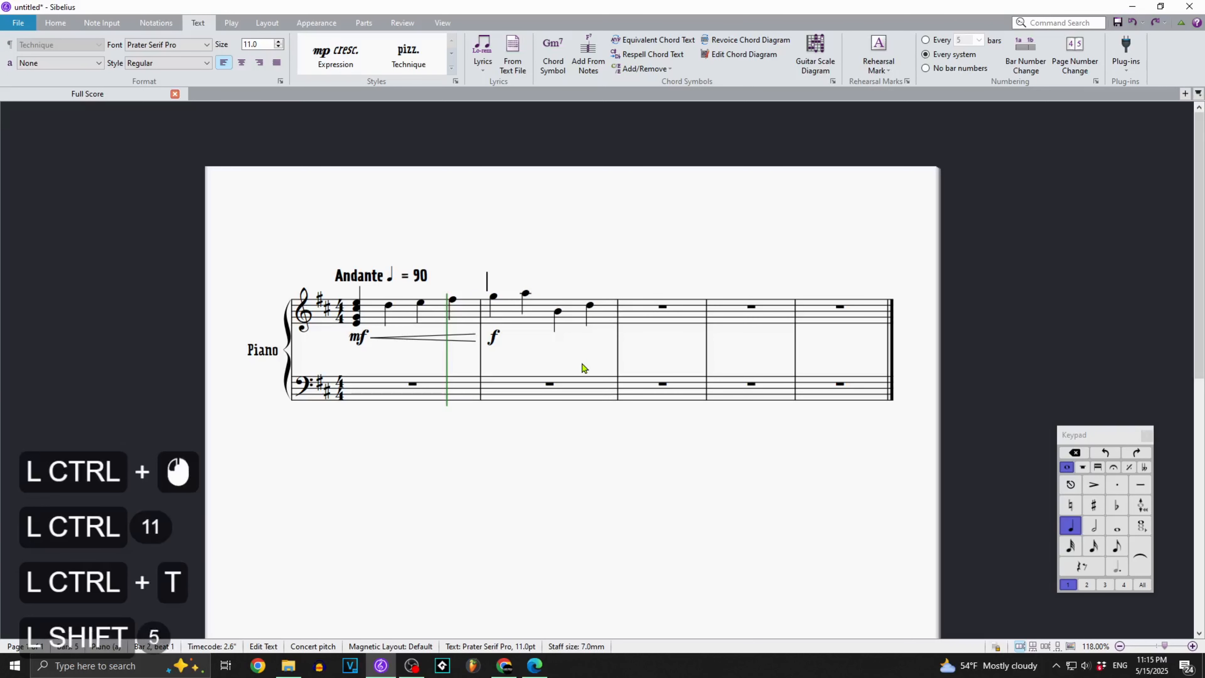
text(Turn page)
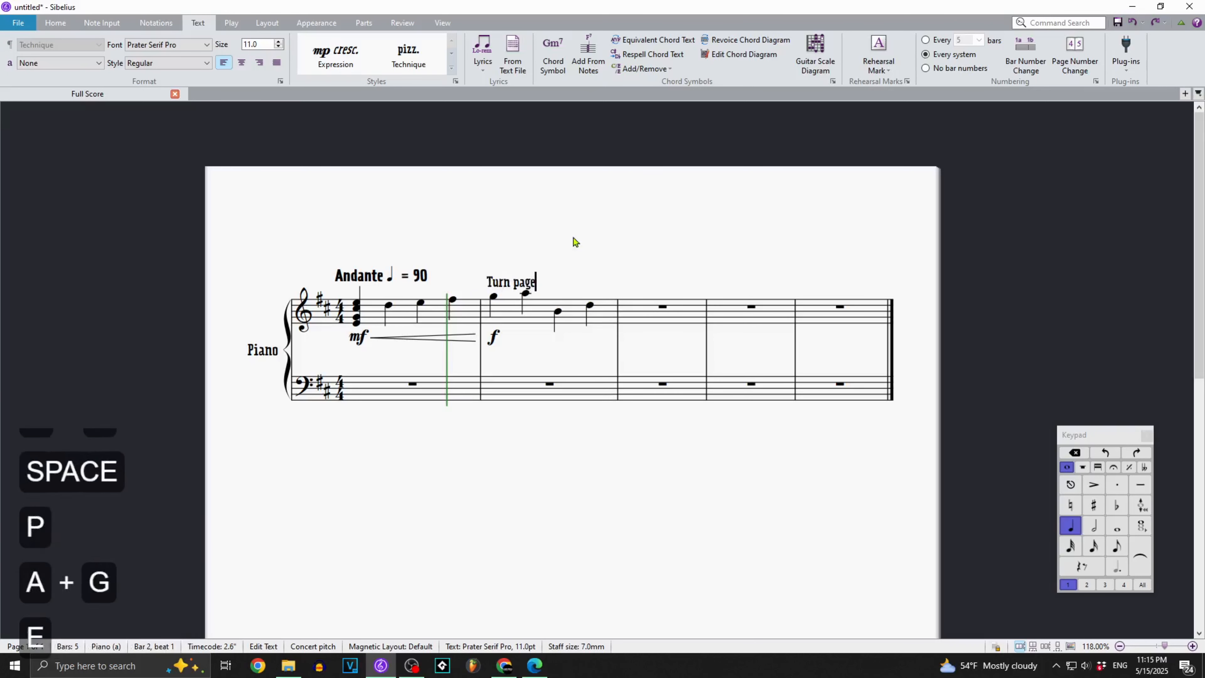
click(581, 496)
Raise the "Turn page" text slightly above the staff and set its size to 13.0.
drag(505, 286, 498, 277)
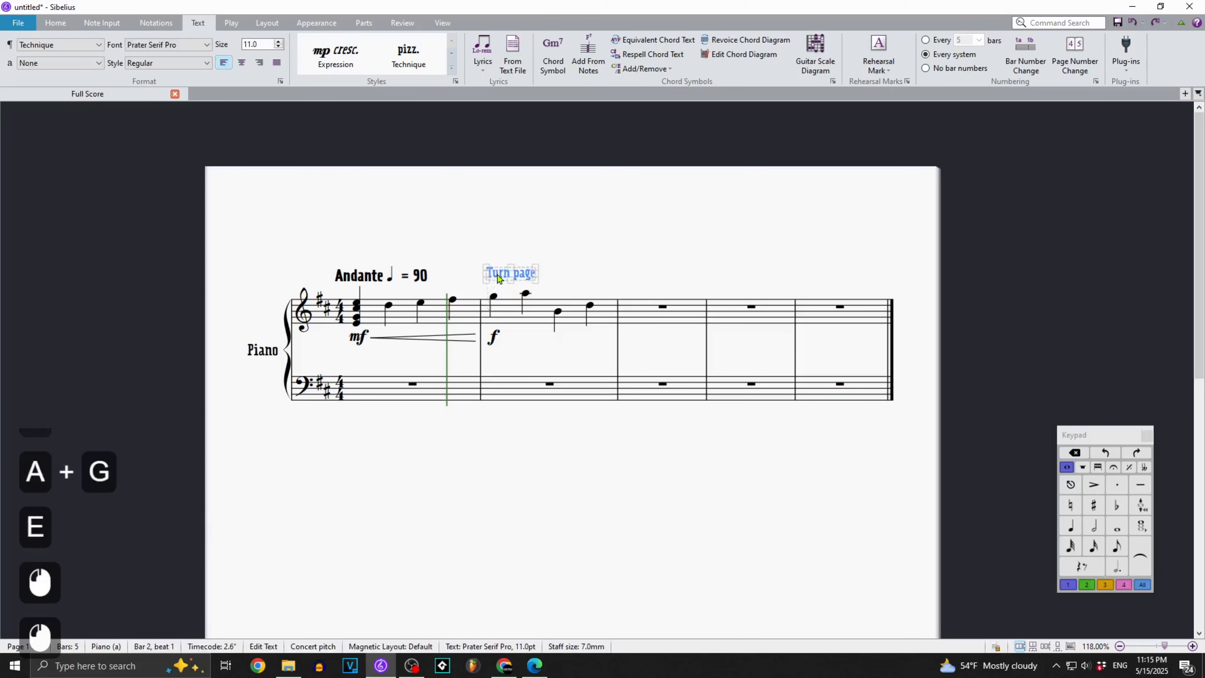
click(278, 41)
click(278, 41)
click(279, 42)
click(278, 41)
click(279, 47)
click(279, 47)
Extend the "Turn page" text with a second line reading "now! Or else".
double_click(521, 276)
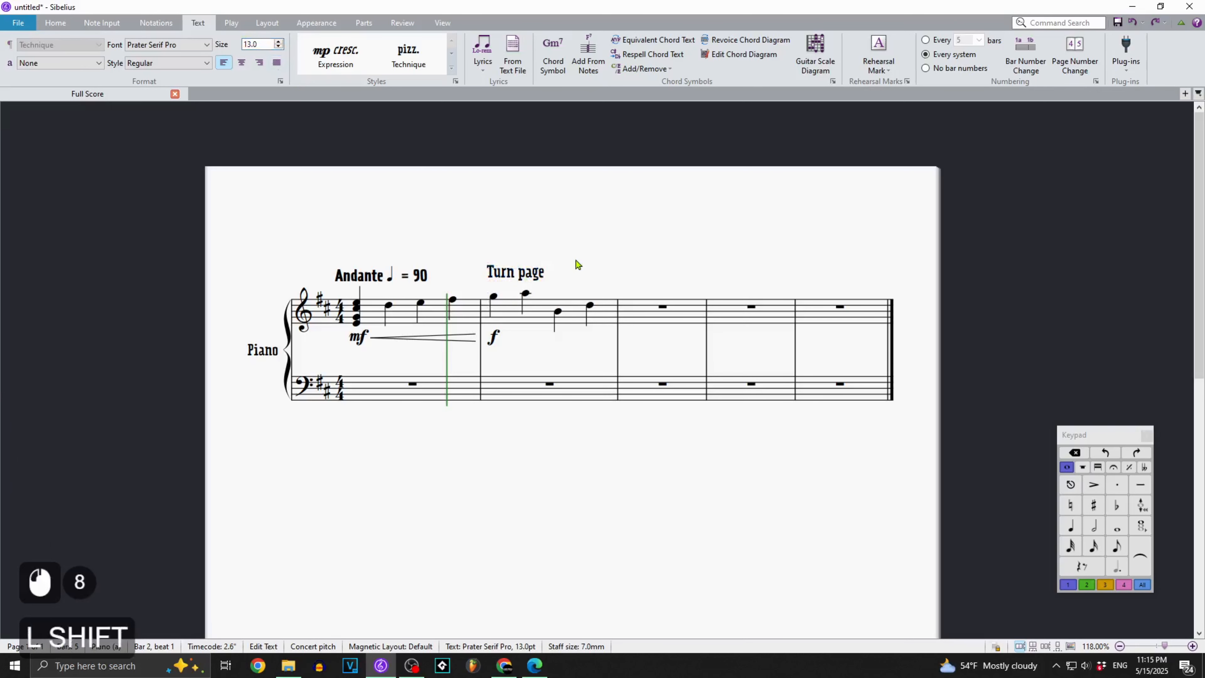
key(shift+Return)
text(now!)
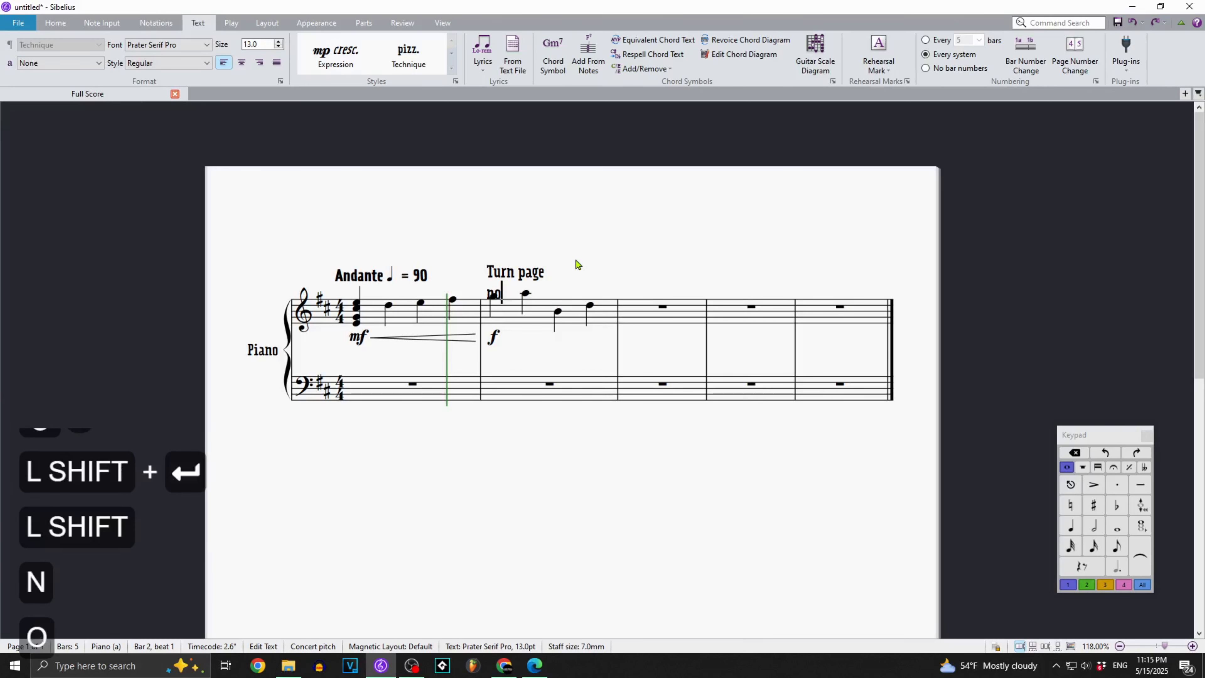
click(597, 257)
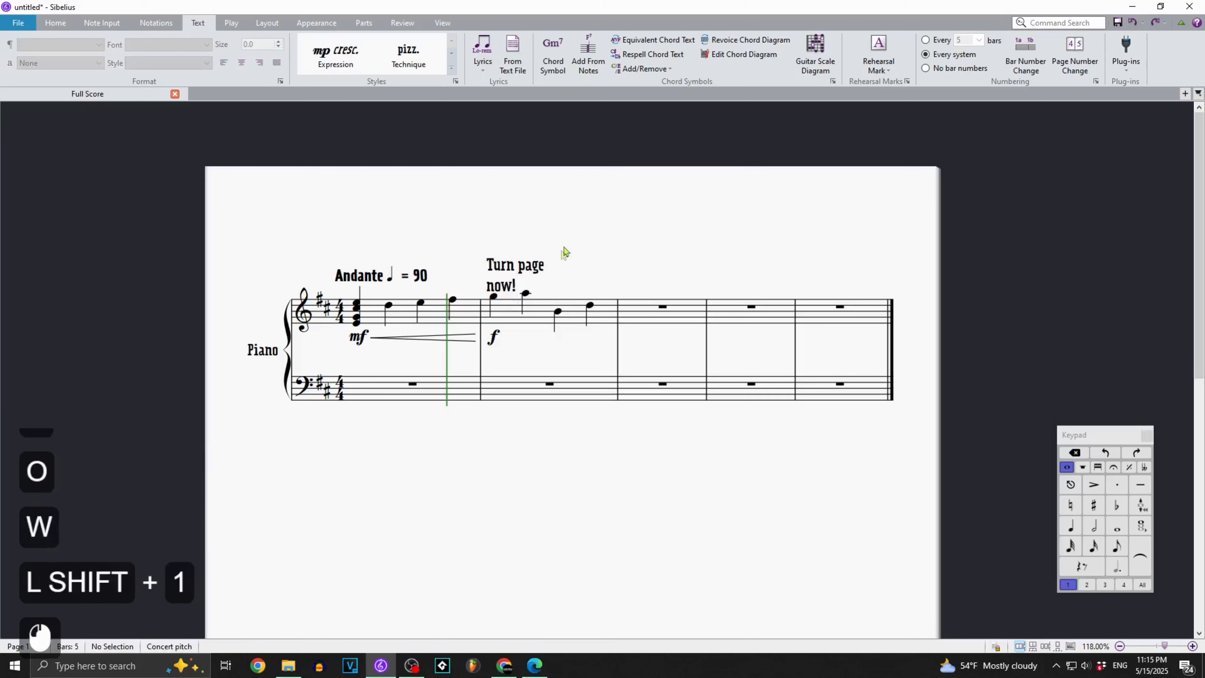
double_click(528, 268)
text(Or else)
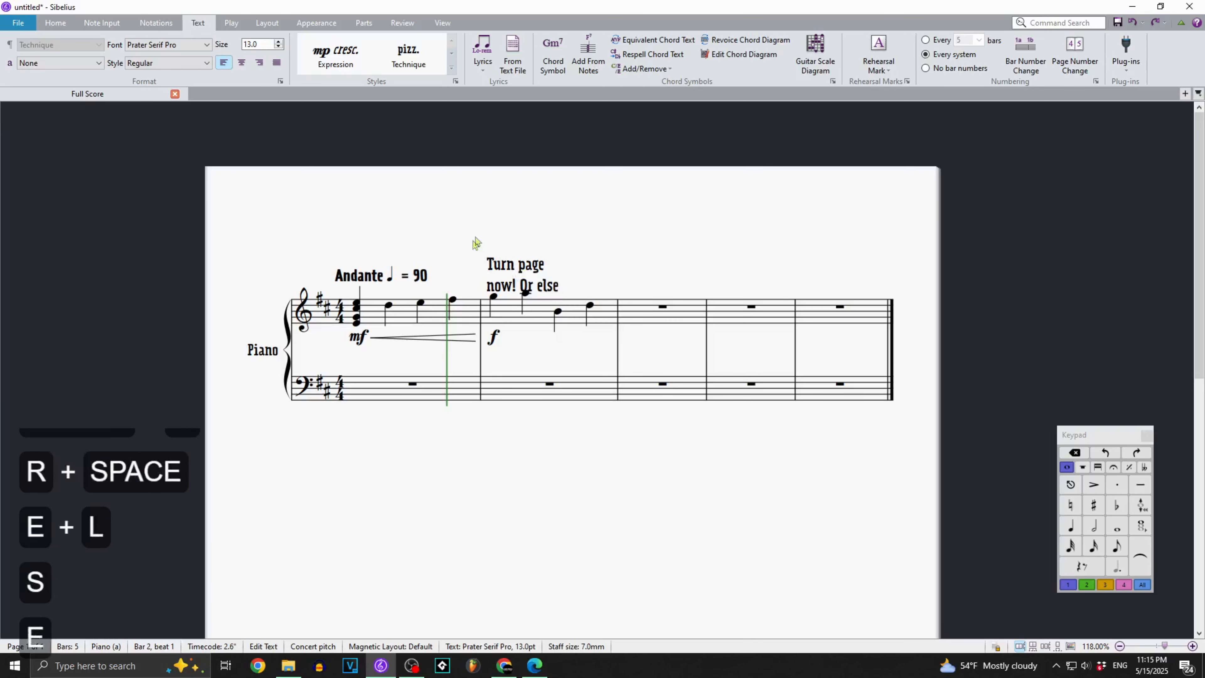
click(512, 247)
Centre-align the two-line text above bar 2 and make only the words "Or else" much smaller.
double_click(506, 265)
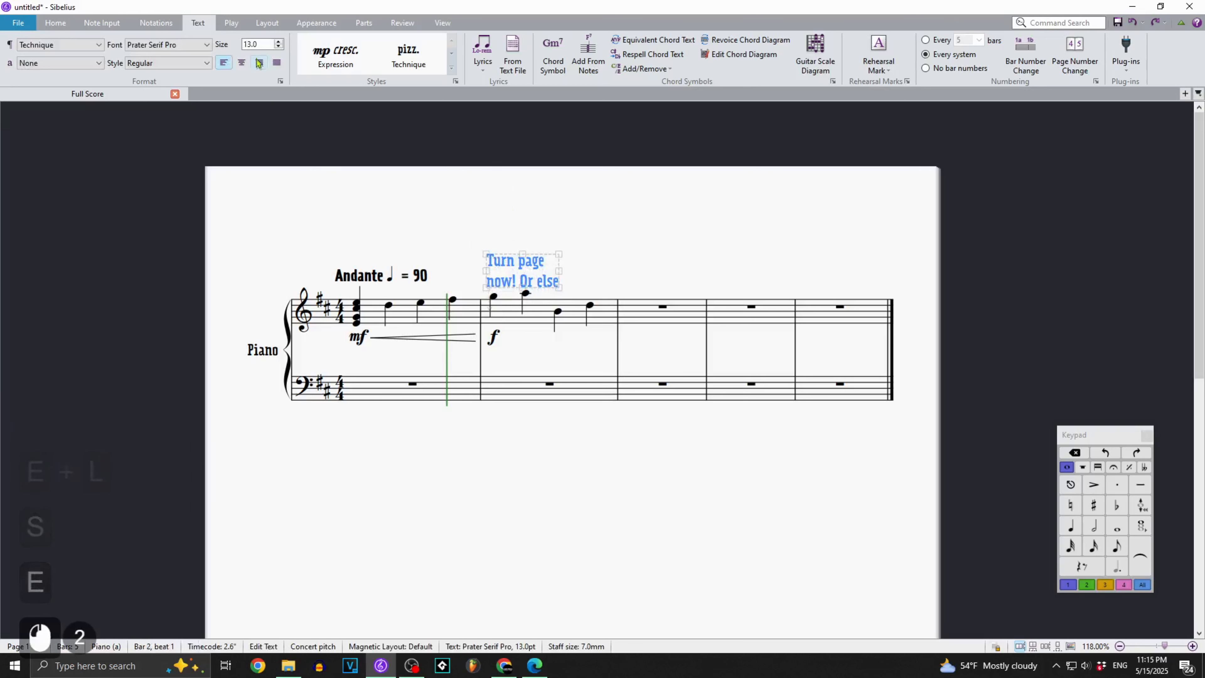
click(242, 62)
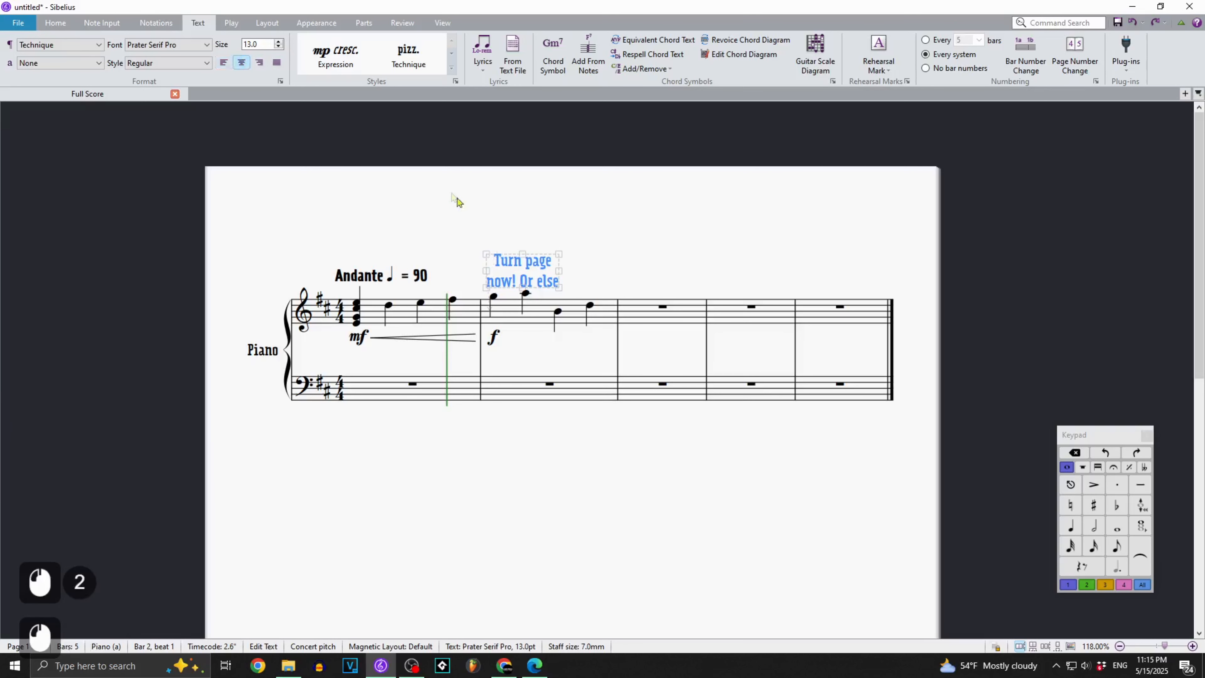
double_click(518, 262)
drag(562, 280, 512, 289)
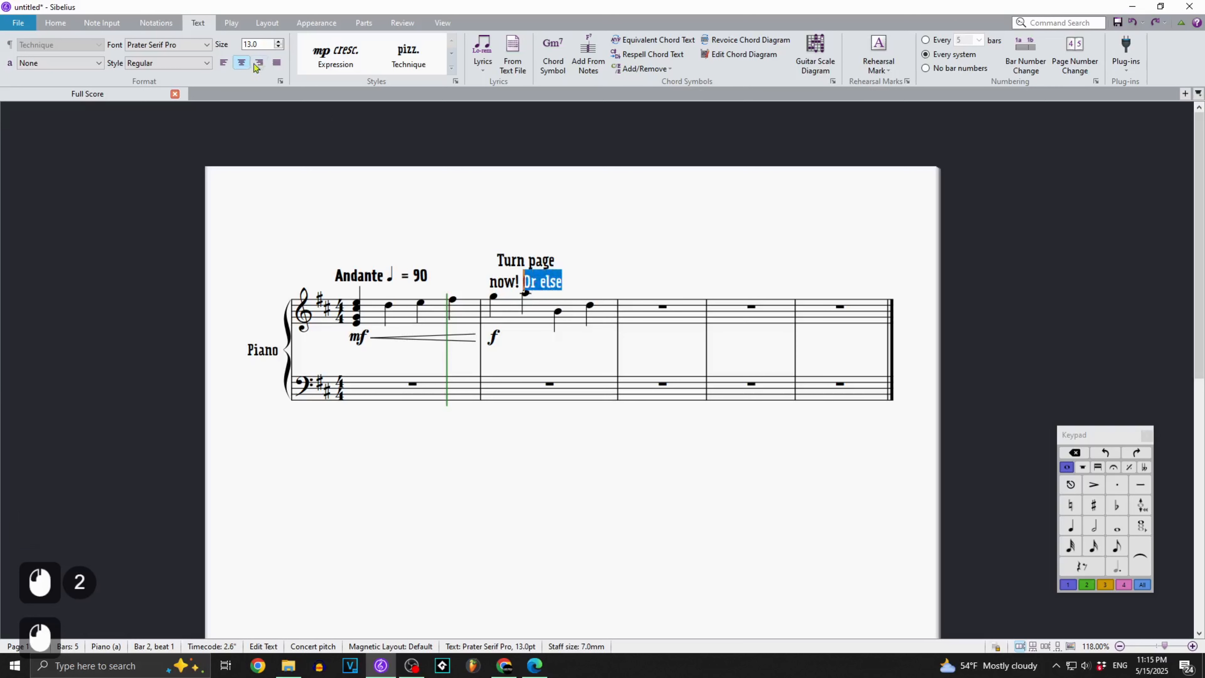
click(280, 48)
click(280, 48)
click(279, 47)
click(279, 47)
click(279, 48)
click(279, 47)
click(481, 327)
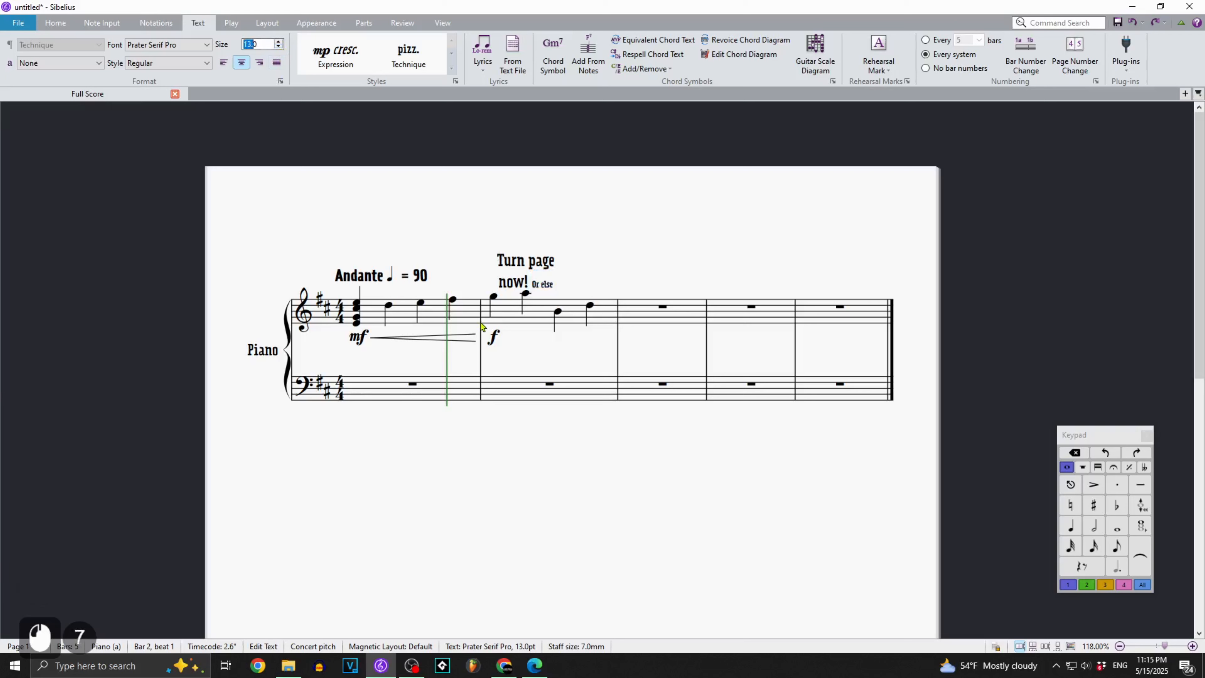
Delete the two-line page-turn text above bar 2.
click(563, 264)
click(535, 268)
key(Delete)
Add the Technique text "Turn the page" above the first note of bar 2 and raise it clear of the notes.
click(496, 295)
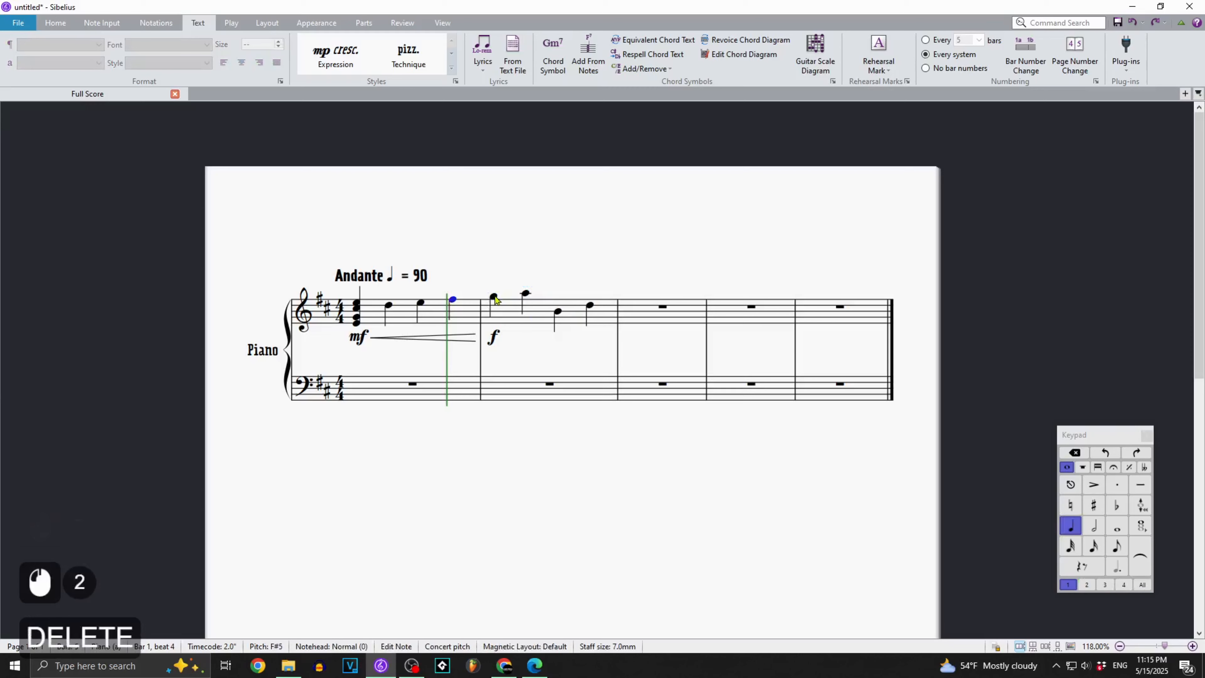
key(ctrl+t)
text(Turn t)
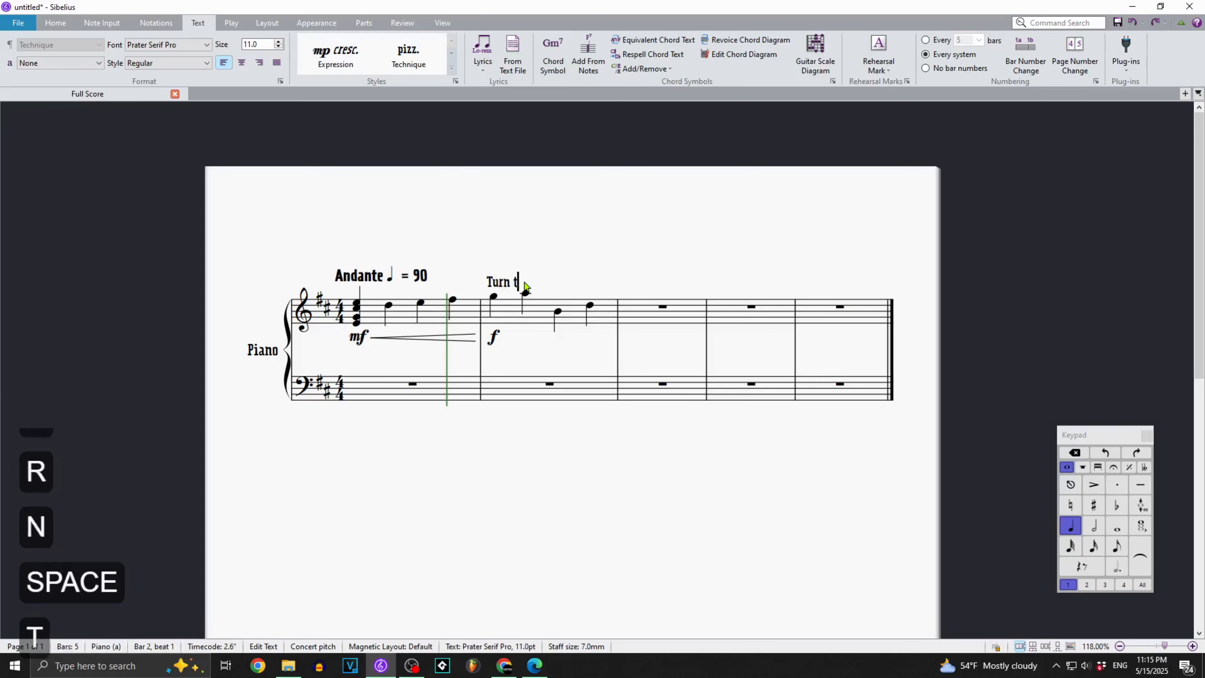
text(he page)
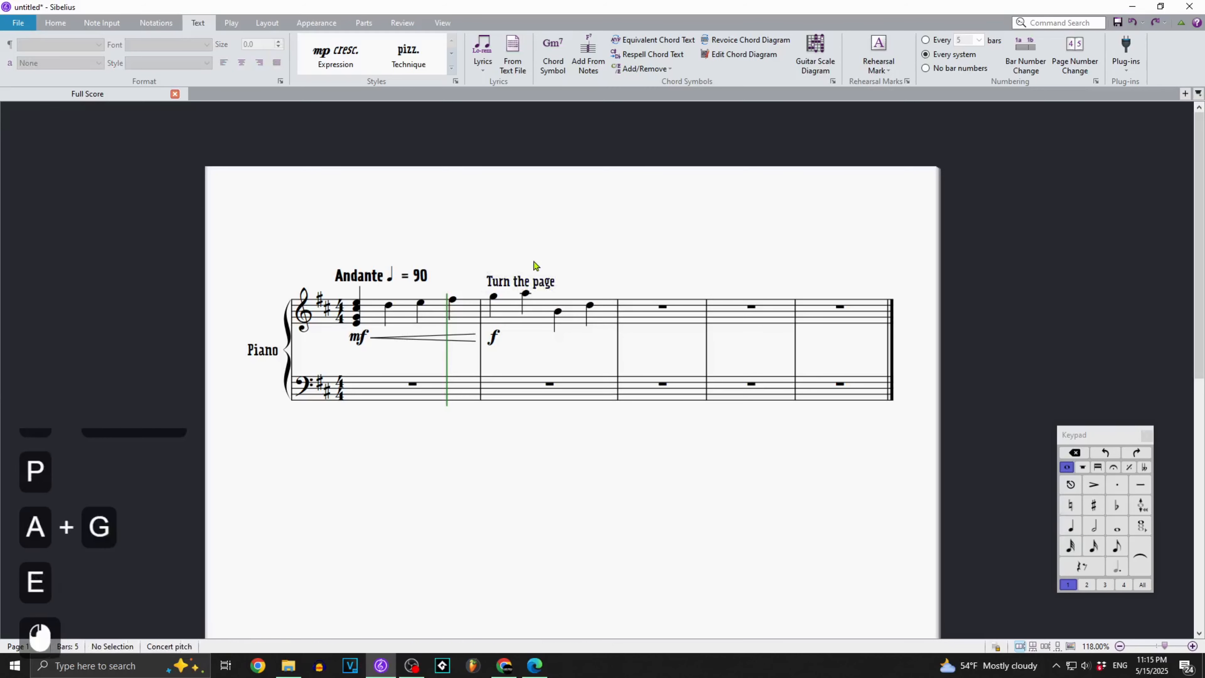
double_click(531, 266)
click(604, 266)
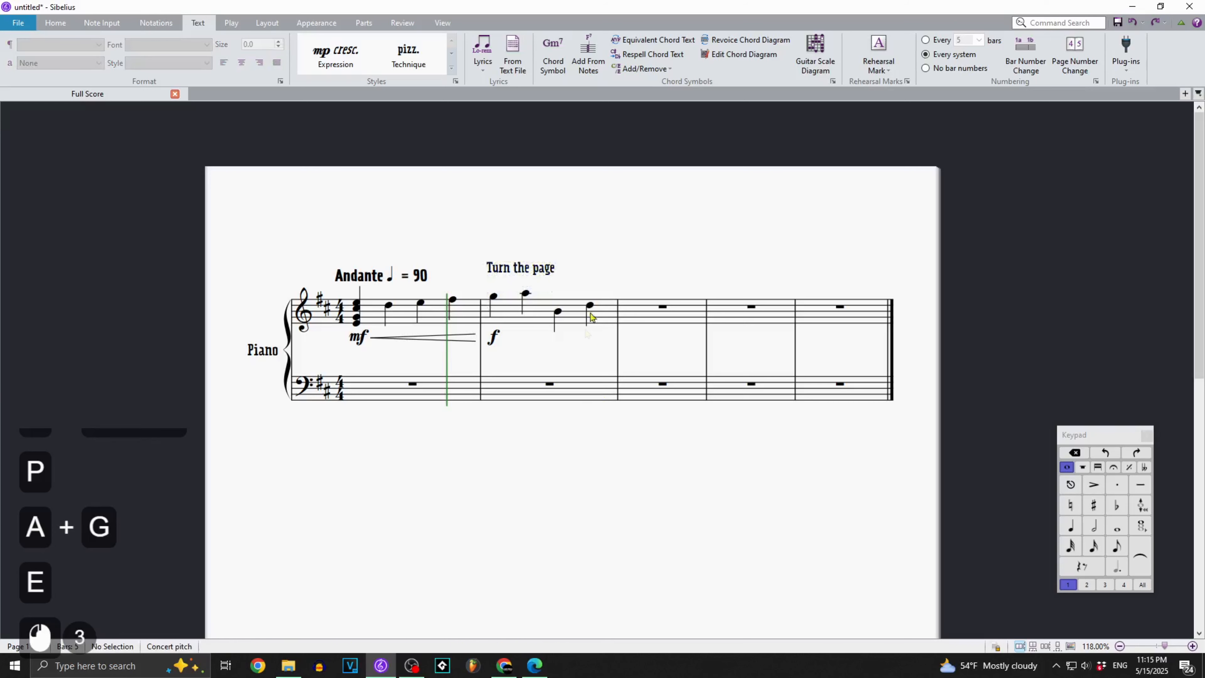
Add the Technique text "Fur Elise" above bar 3 and move it up towards the middle of the page's top margin.
click(631, 311)
key(ctrl+t)
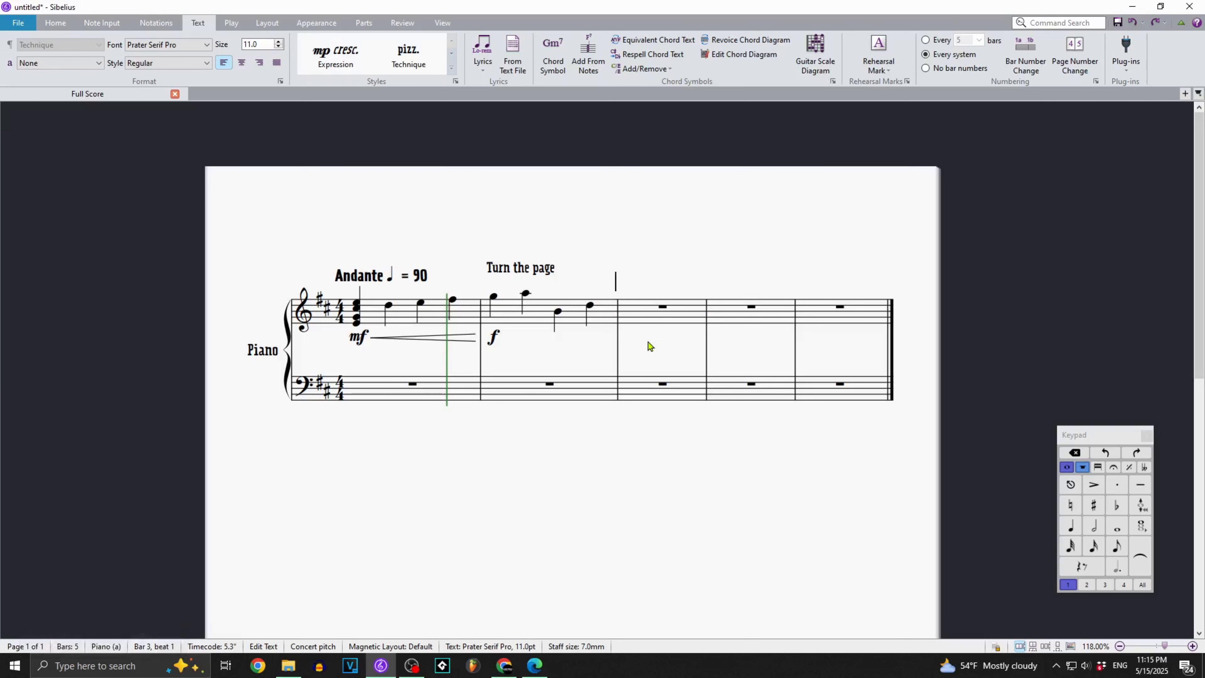
text(Fur Elise)
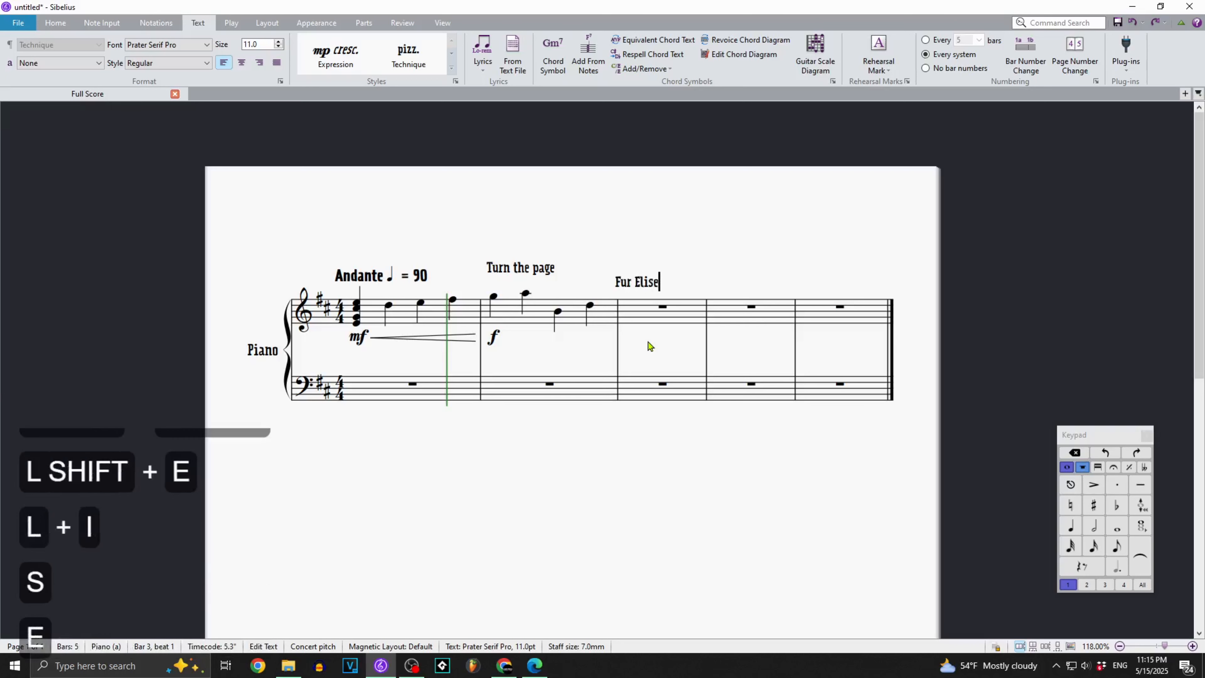
click(656, 279)
drag(640, 284, 601, 239)
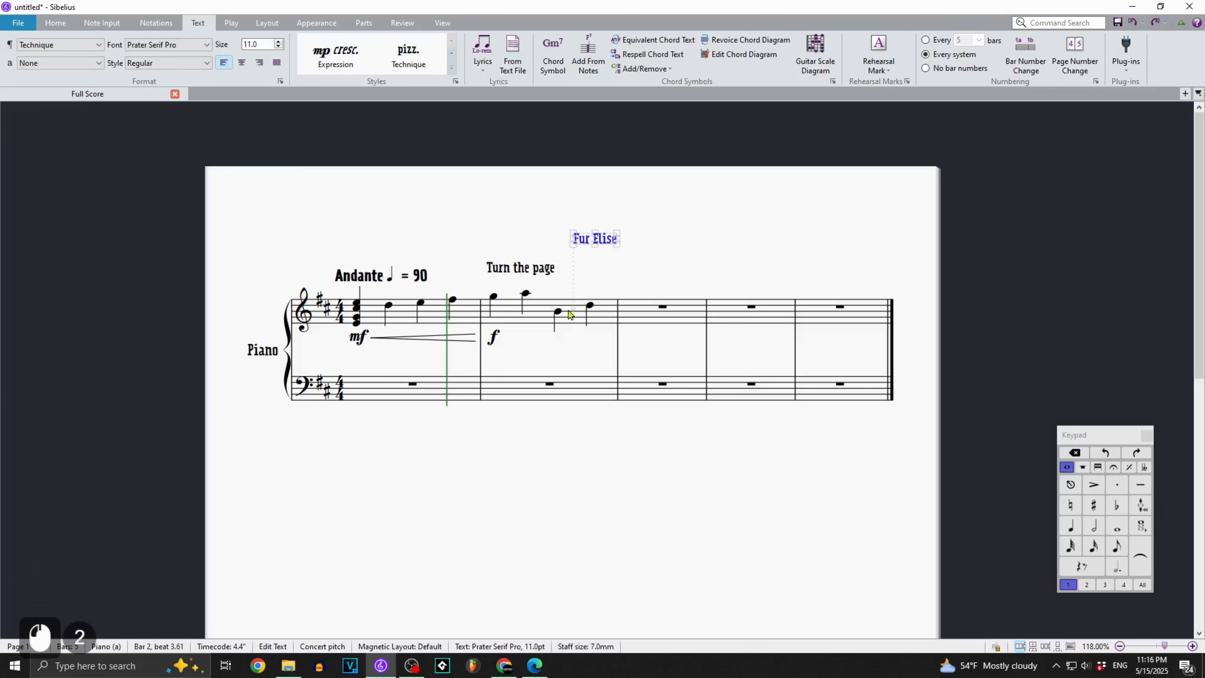
click(615, 327)
key(ctrl+z)
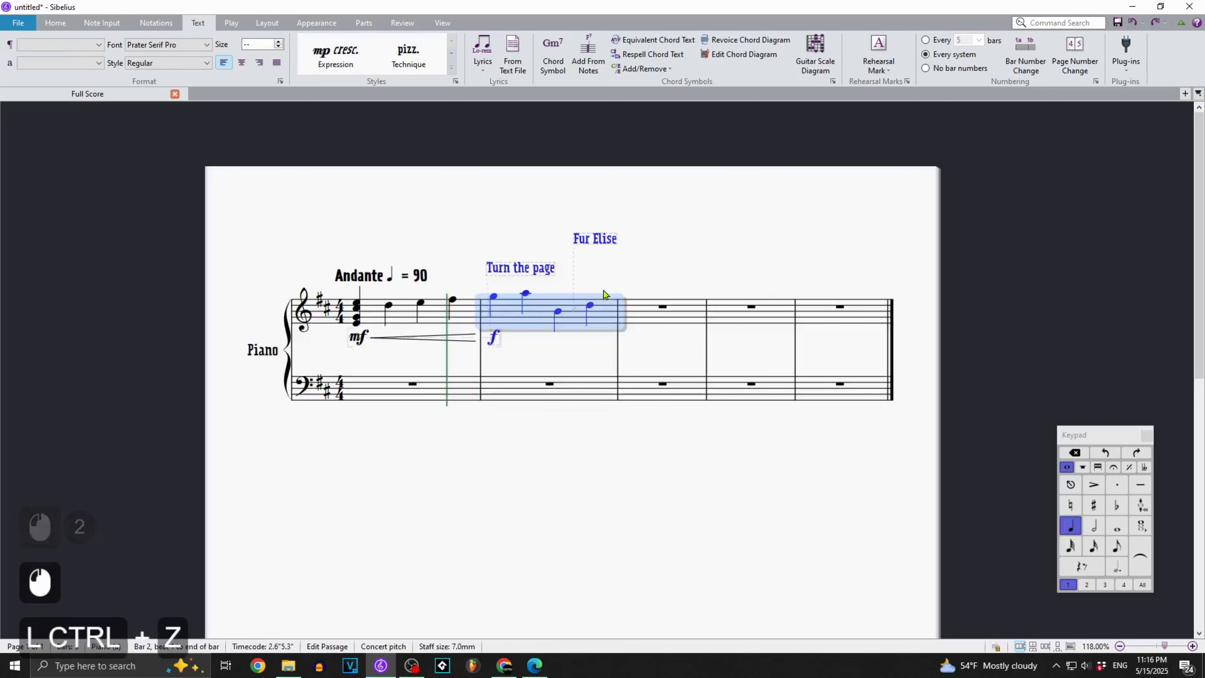
click(641, 260)
Add four empty bars to the end of the score.
click(62, 23)
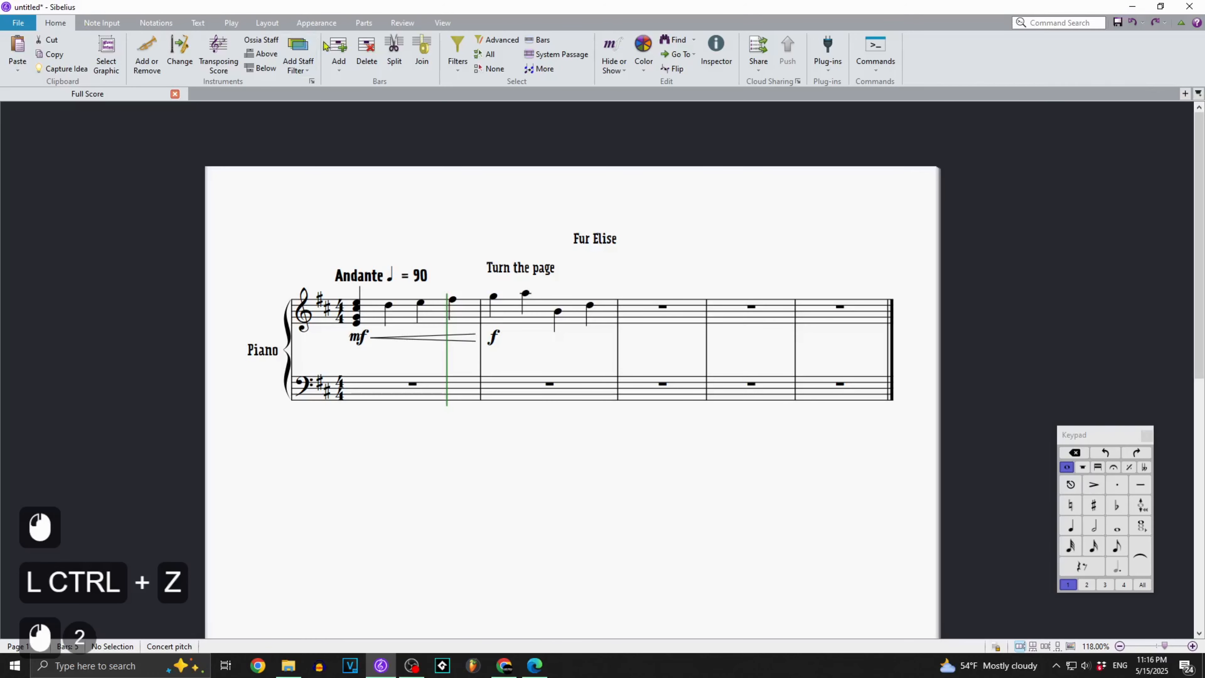
click(341, 55)
click(341, 56)
click(341, 55)
click(340, 56)
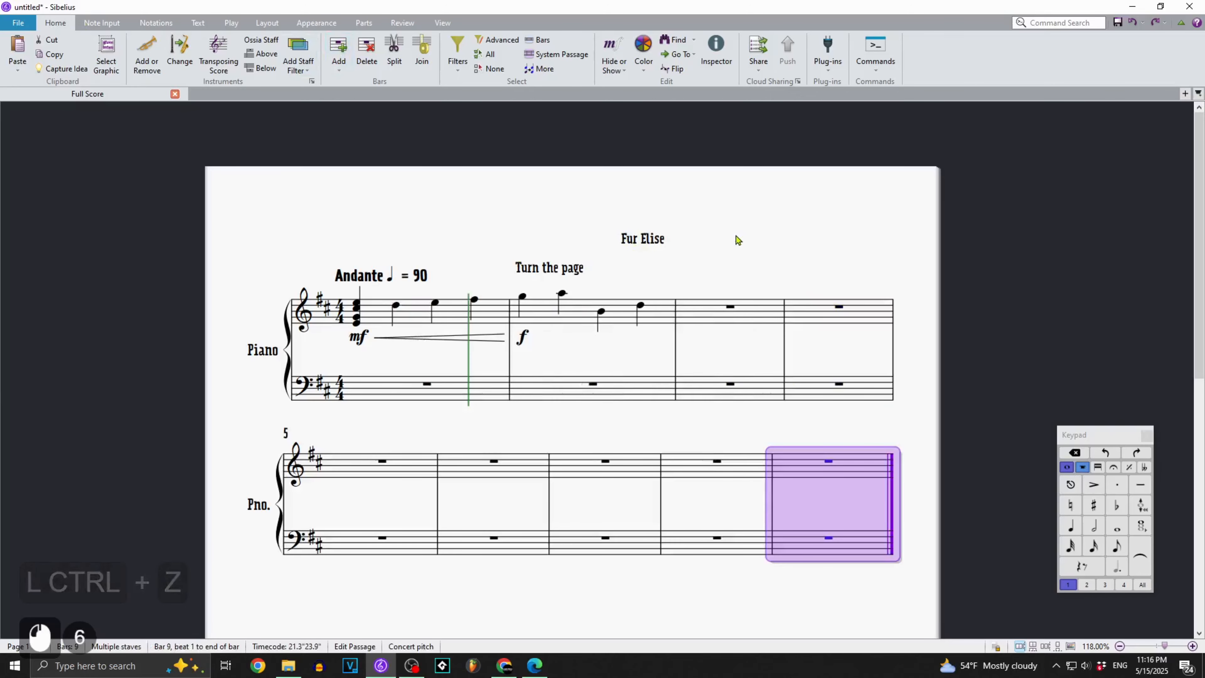
Delete the "Fur Elise" Technique text above the first system.
click(646, 241)
key(Delete)
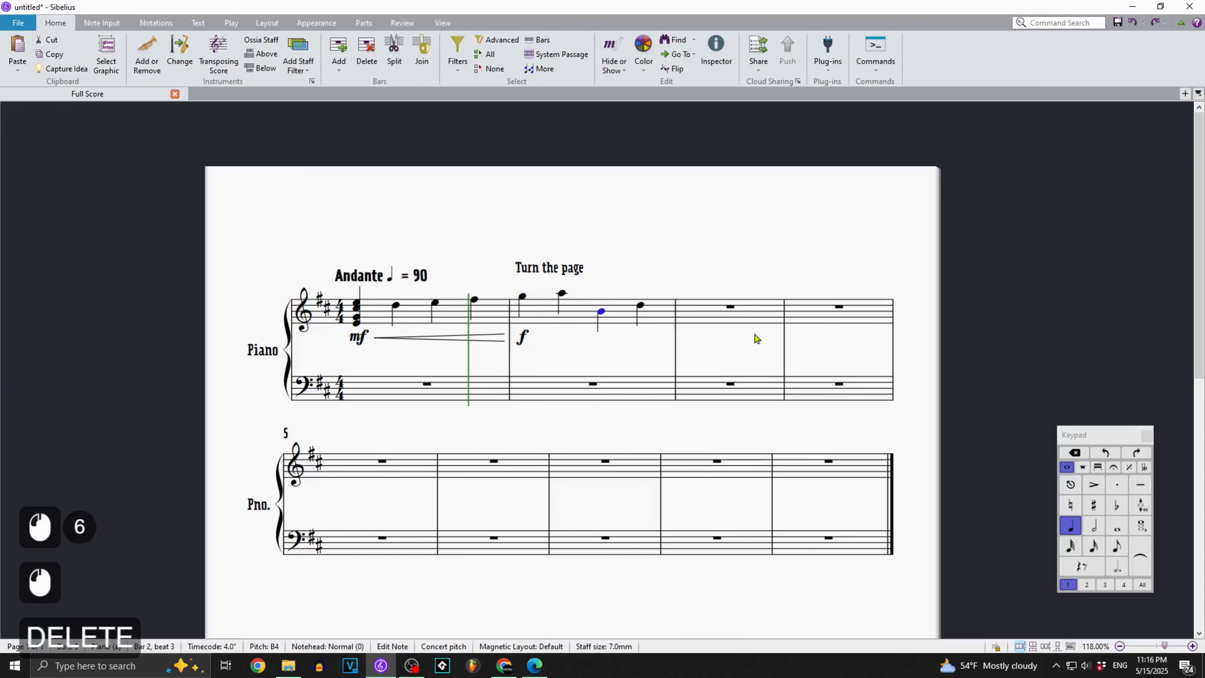
drag(694, 253, 660, 209)
Add a Title text reading "Fur Elise" centred at the head of the page.
scroll(660, 208, down, 3)
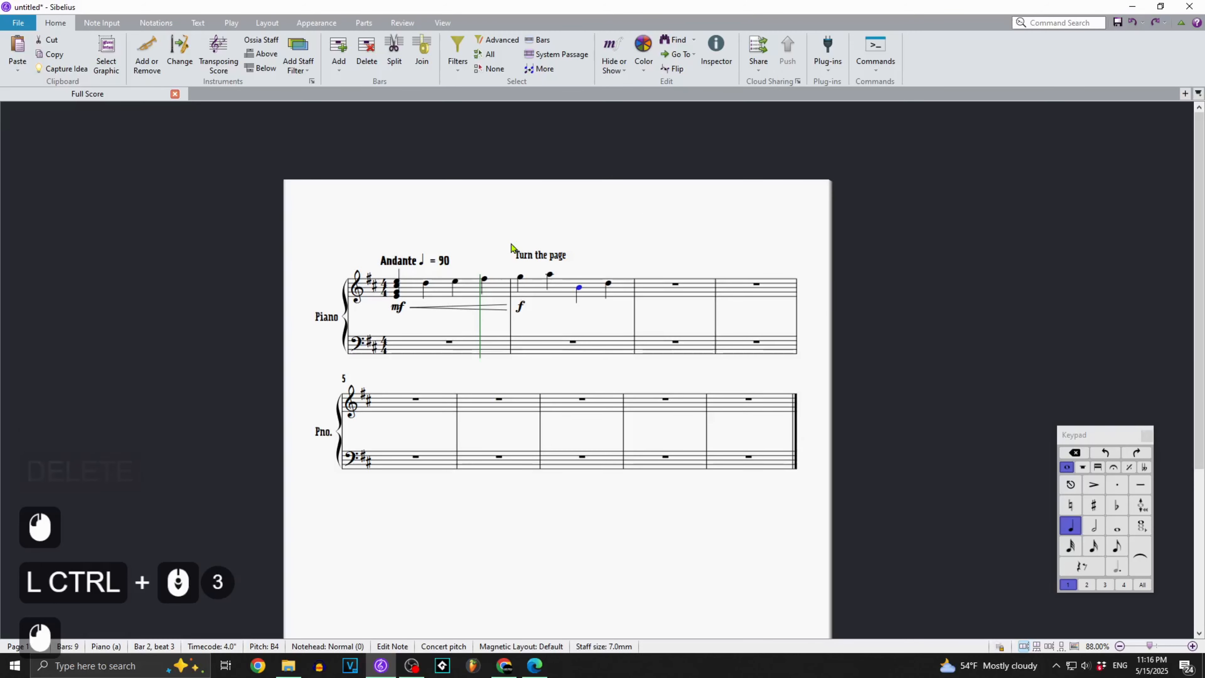
click(594, 210)
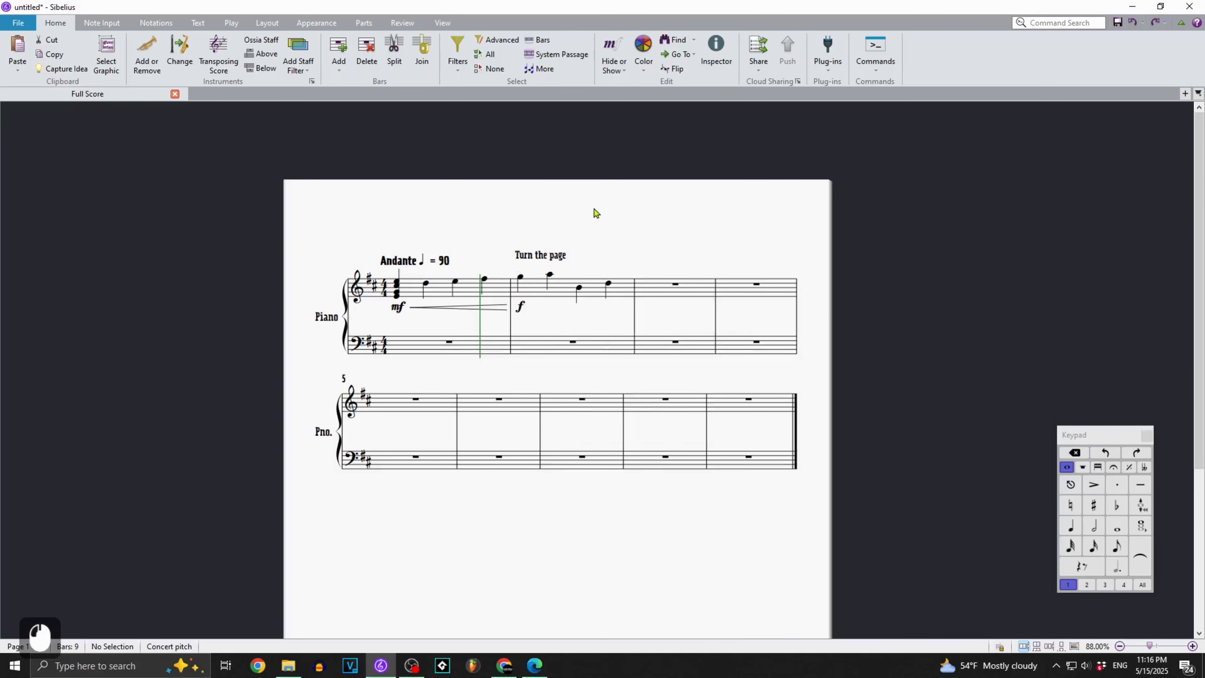
right_click(576, 206)
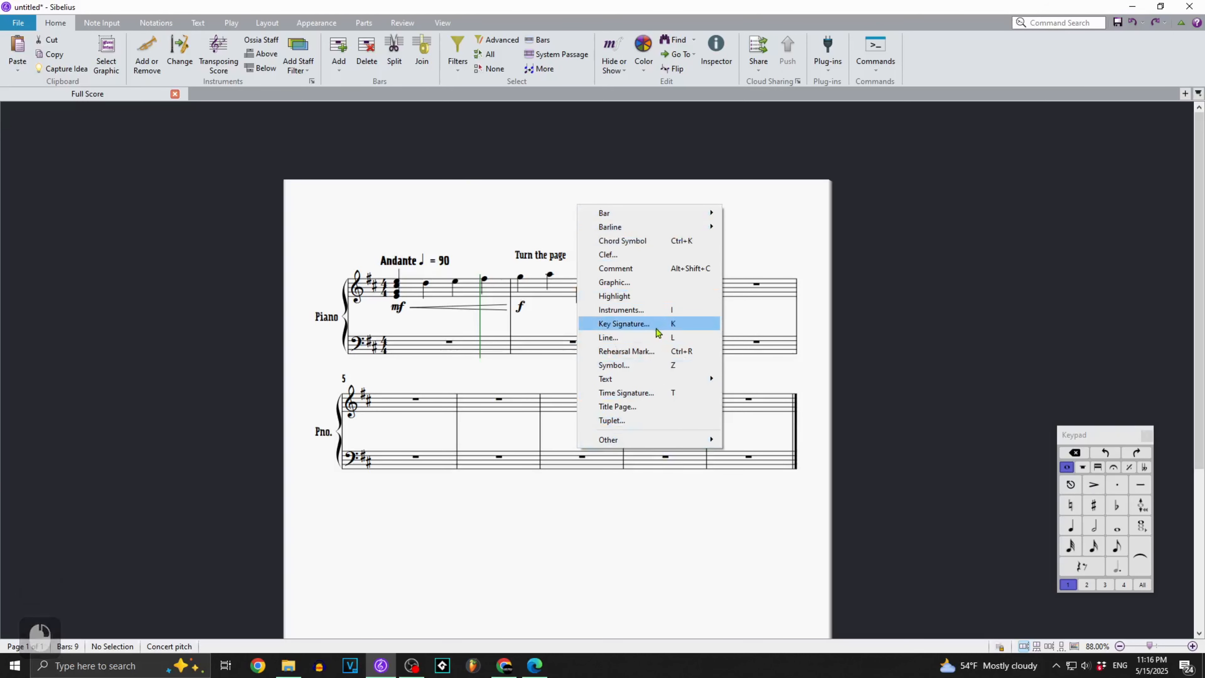
mouse_move(648, 219)
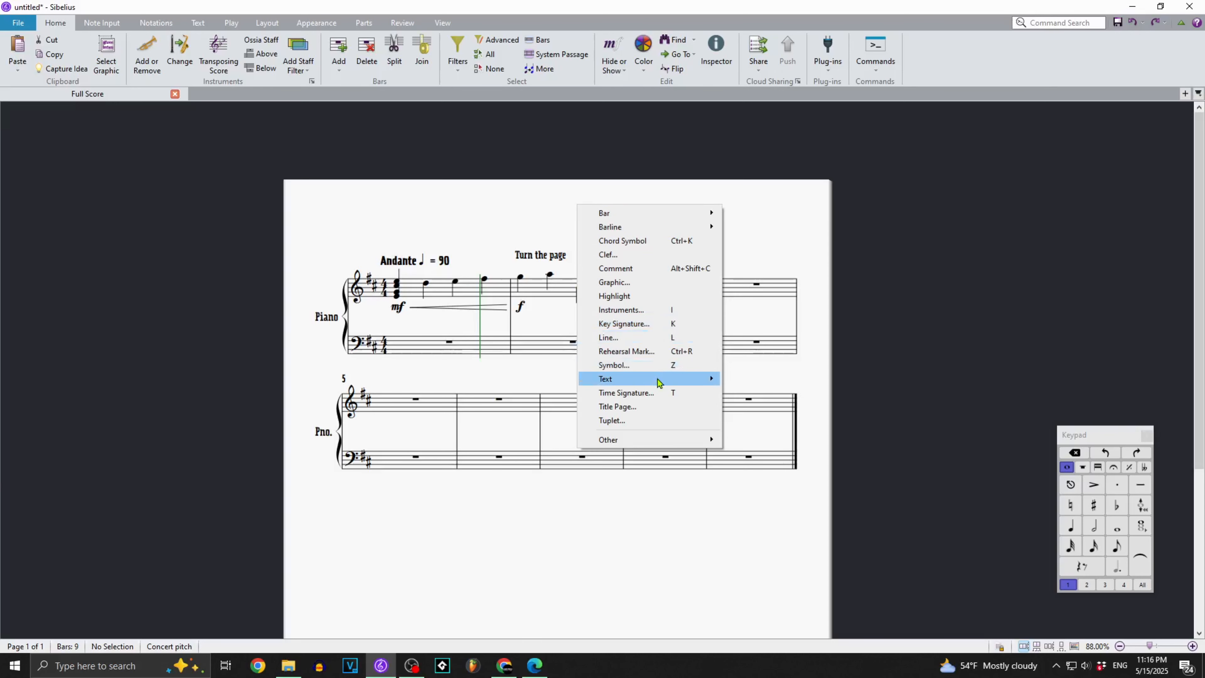
mouse_move(658, 383)
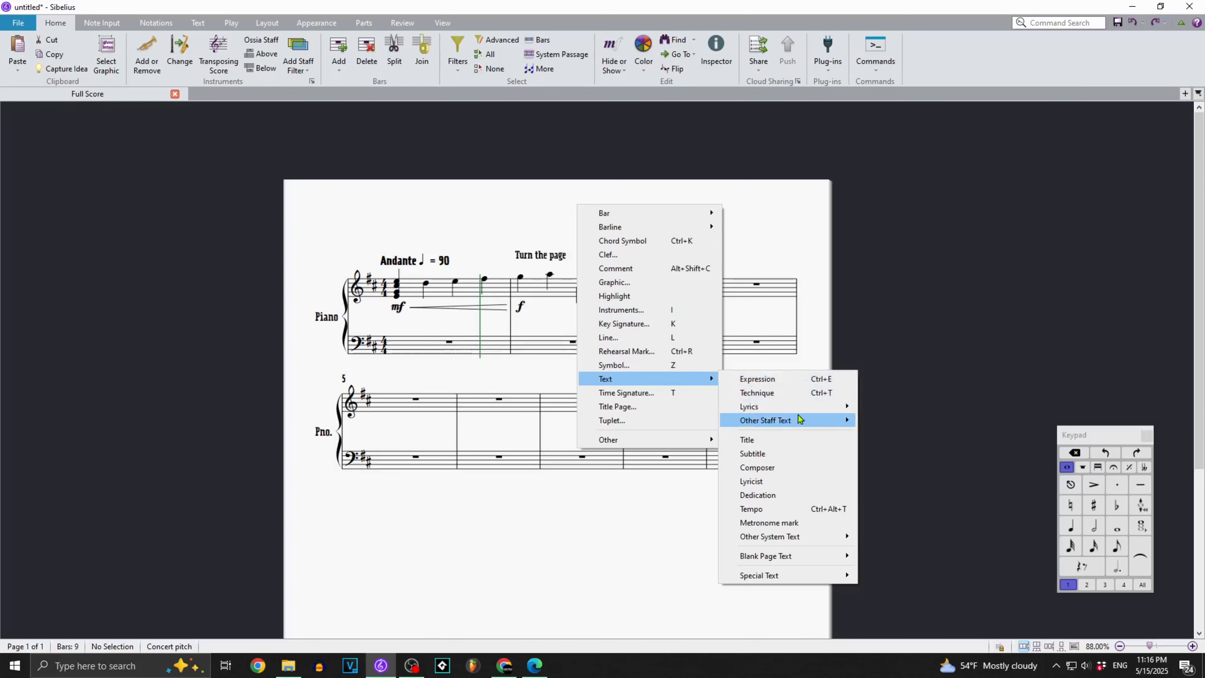
mouse_move(798, 418)
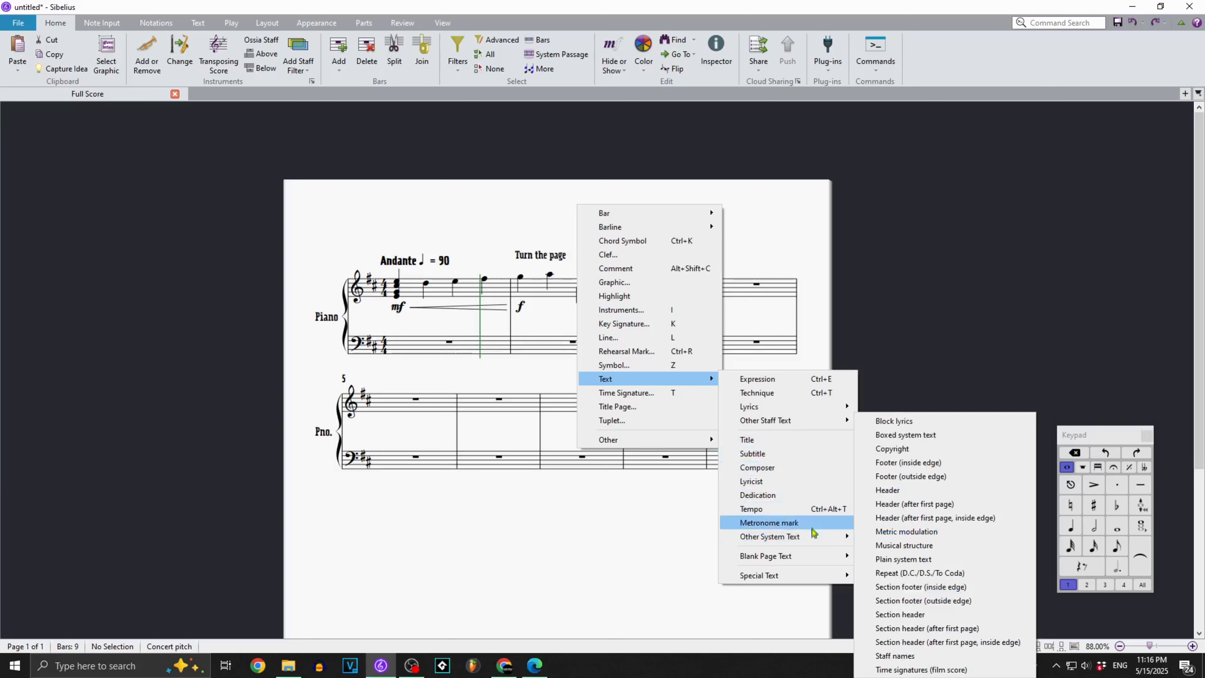
click(758, 440)
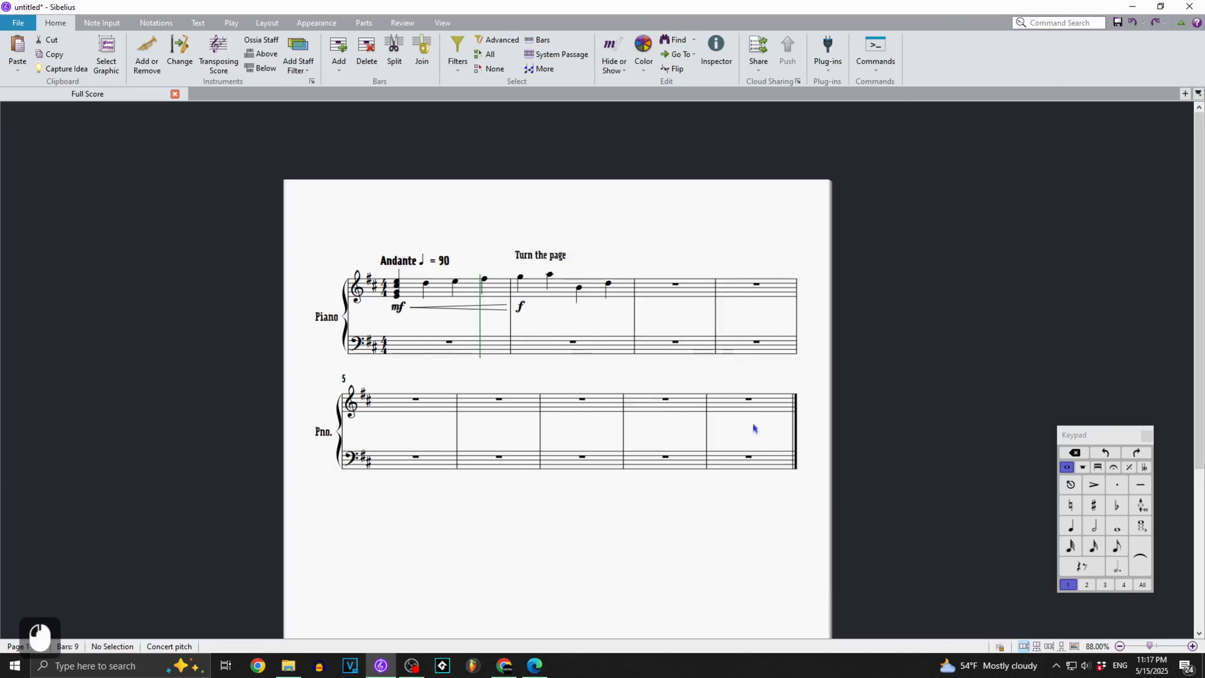
click(556, 217)
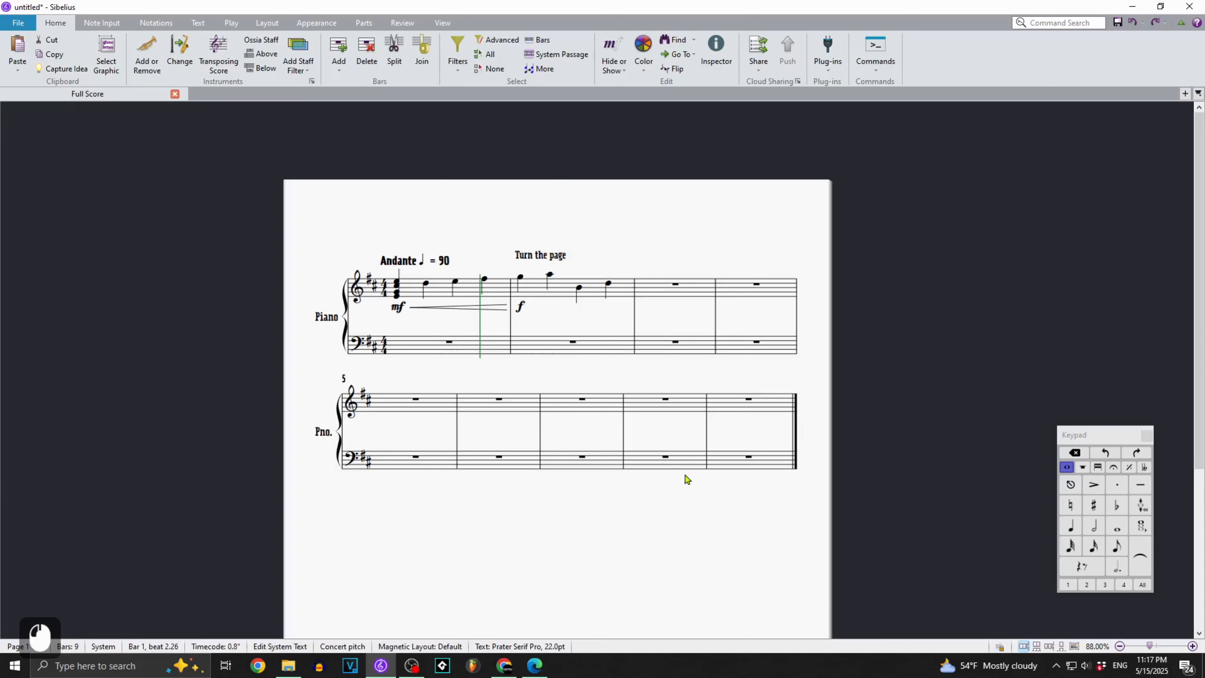
text(Fur Elise)
click(731, 232)
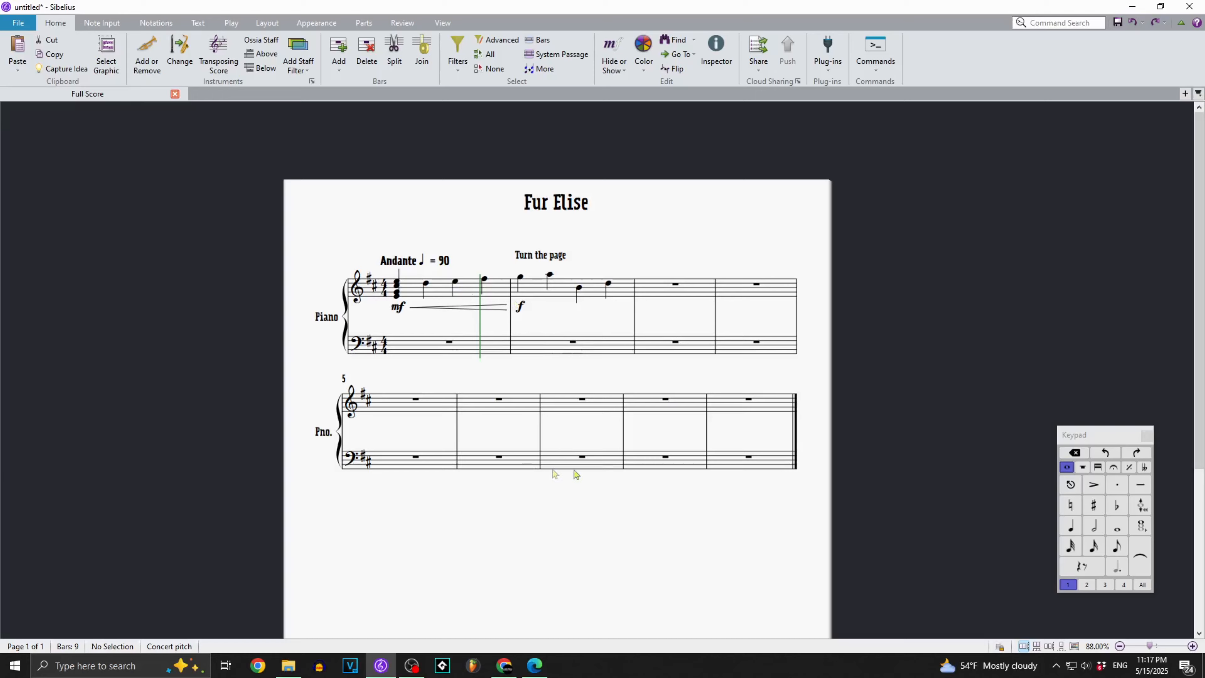
Try moving the bass staff and the treble staff of the first system downwards, undoing each move.
click(472, 352)
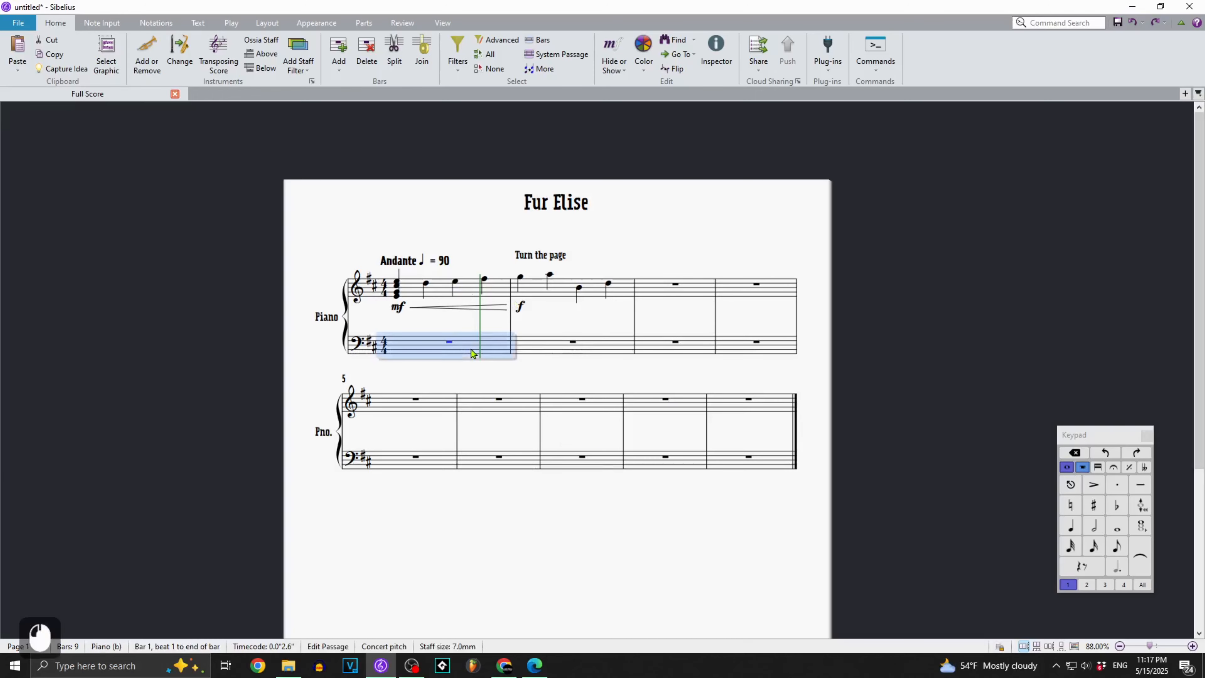
drag(472, 353, 471, 387)
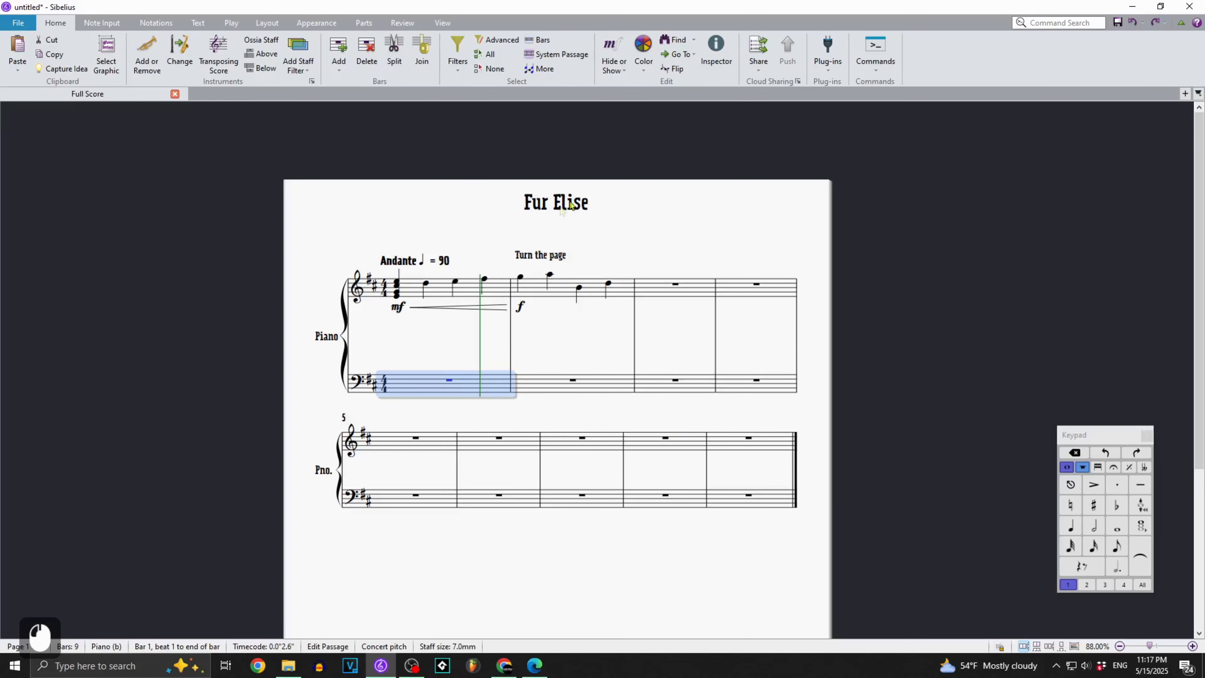
key(ctrl+z)
scroll(471, 372, down, 2)
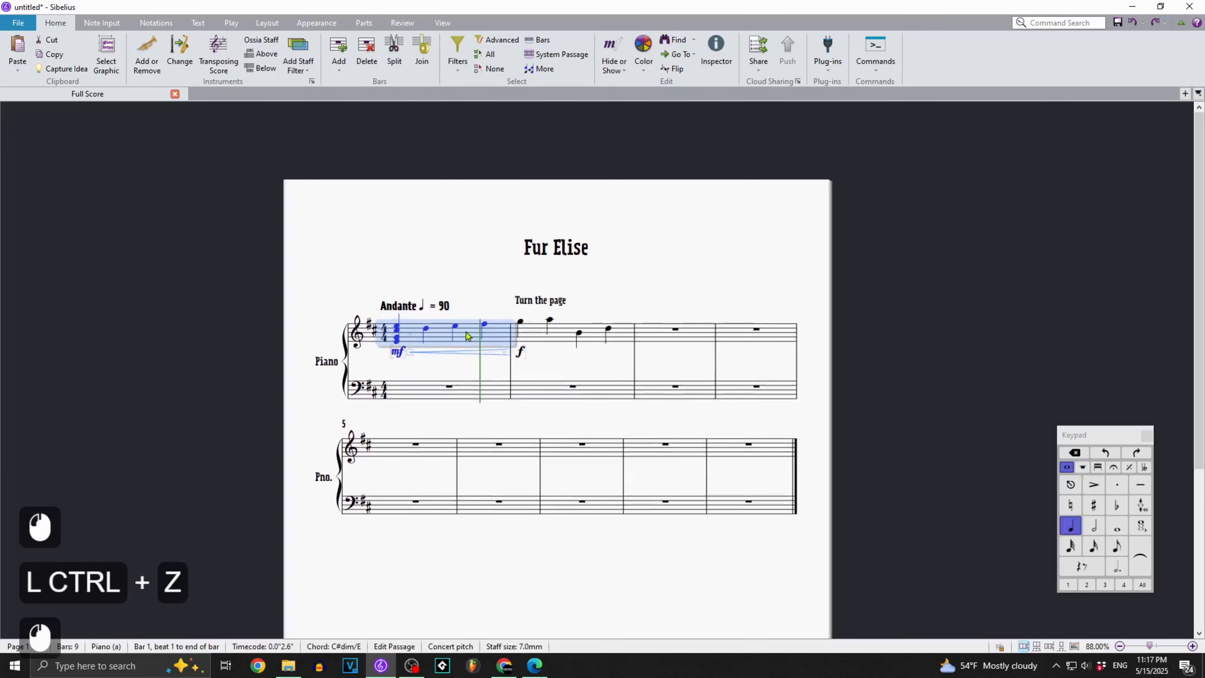
key(ctrl+z)
click(596, 240)
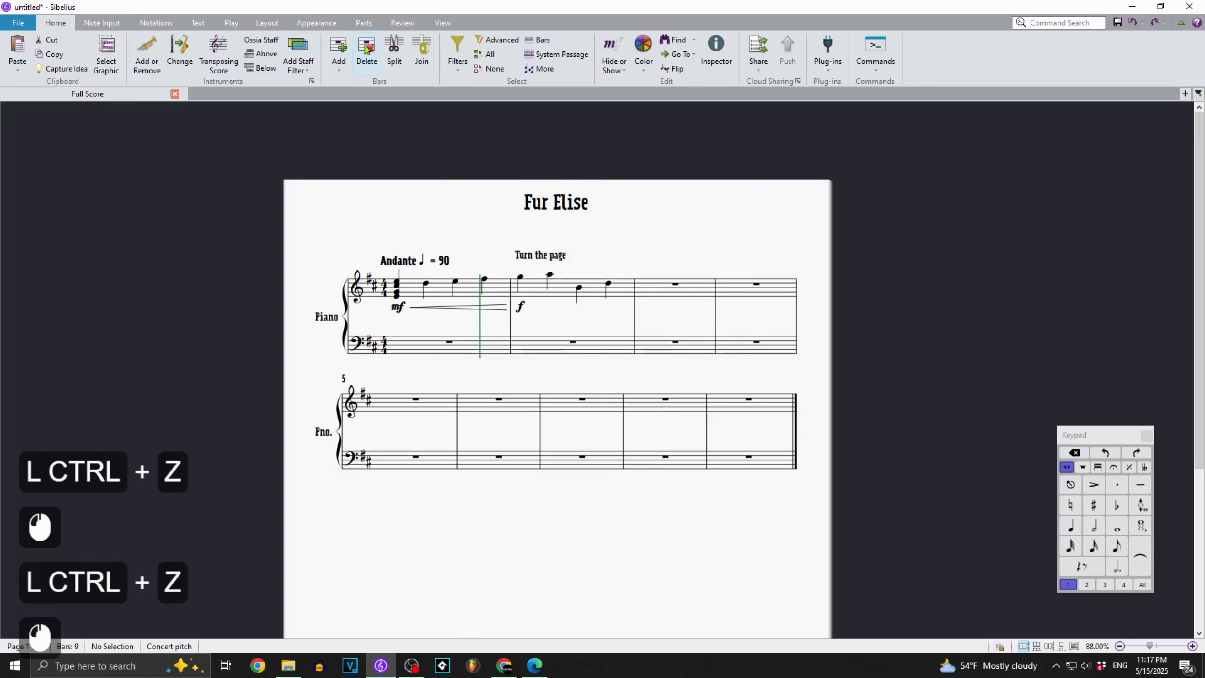
Add six empty bars to the end of the score and undo a trial shift of the barline after bar 2.
click(335, 45)
click(336, 44)
click(336, 45)
click(336, 45)
click(335, 44)
click(335, 44)
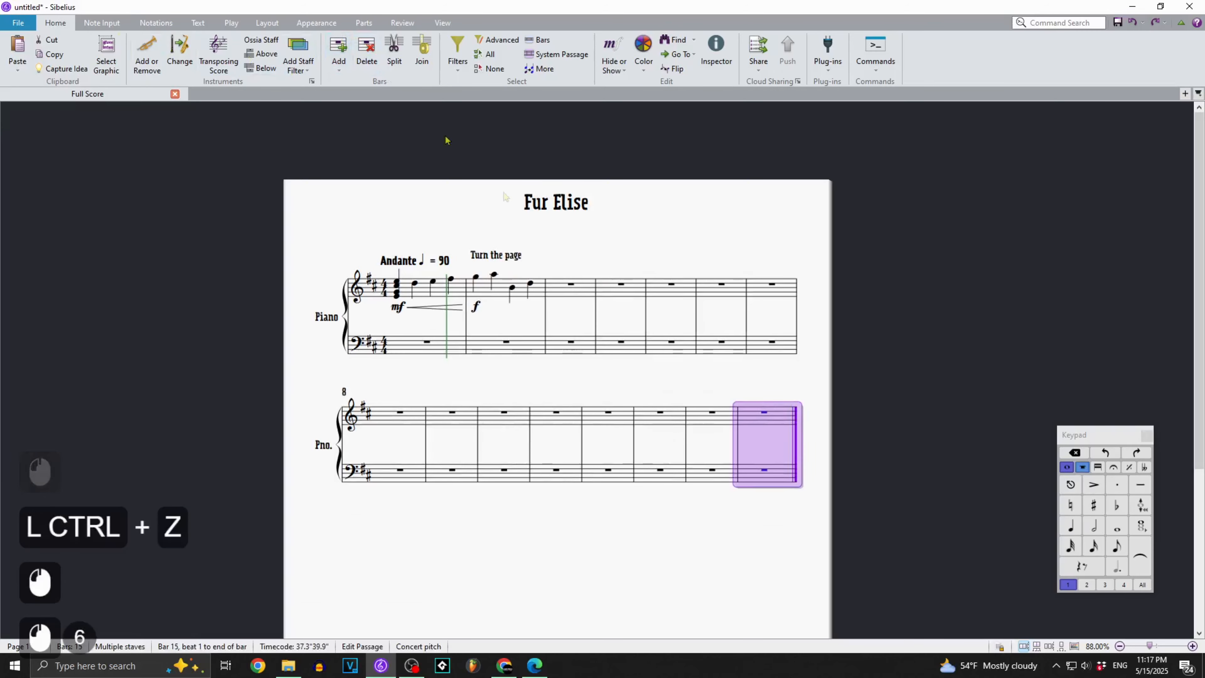
click(535, 309)
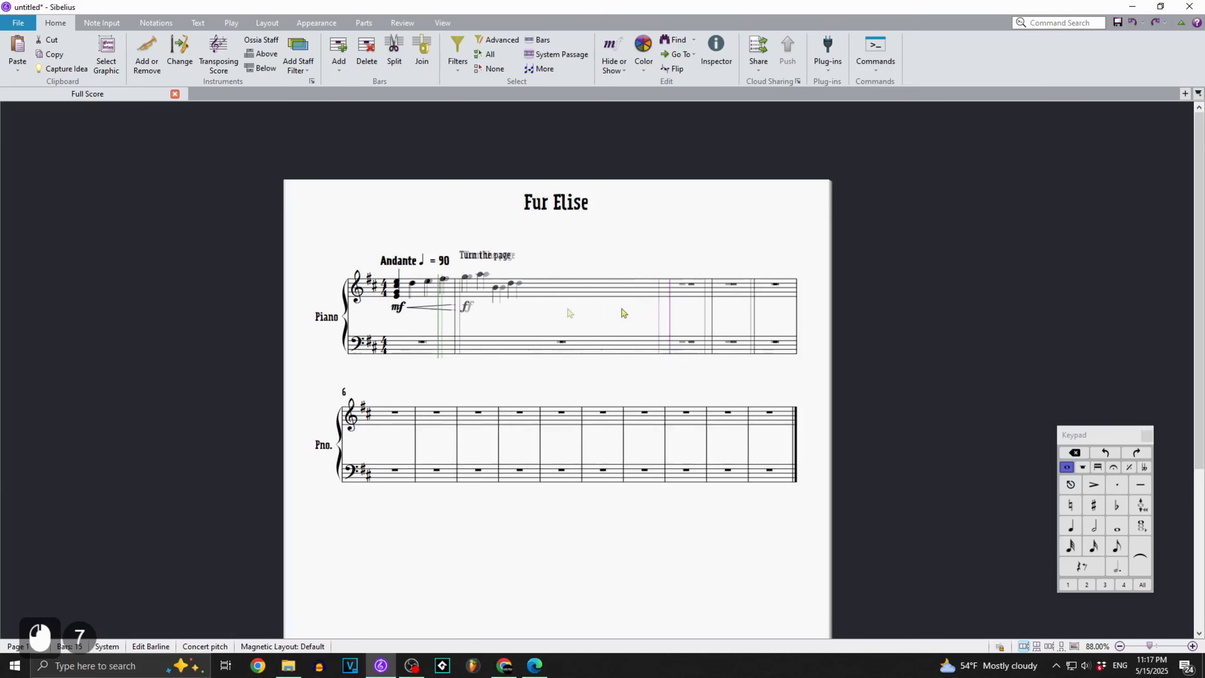
key(ctrl+z)
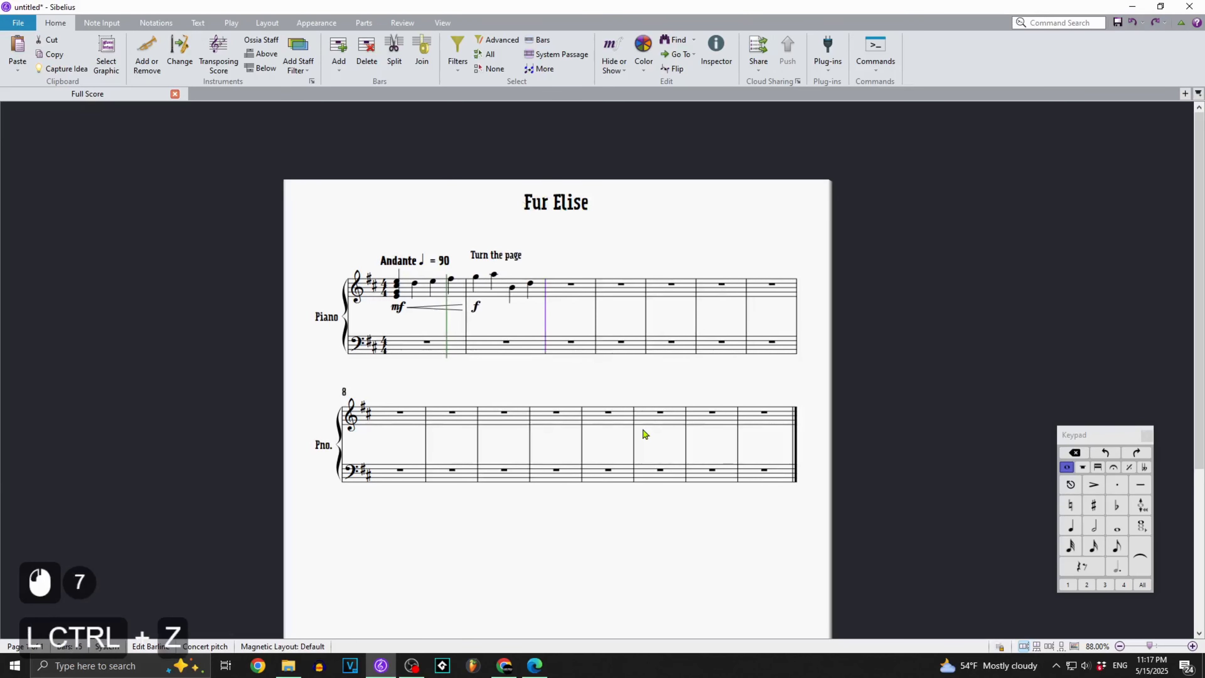
Compare the Title field in the score's file info with the "Fur Elise" title text on the page.
click(18, 23)
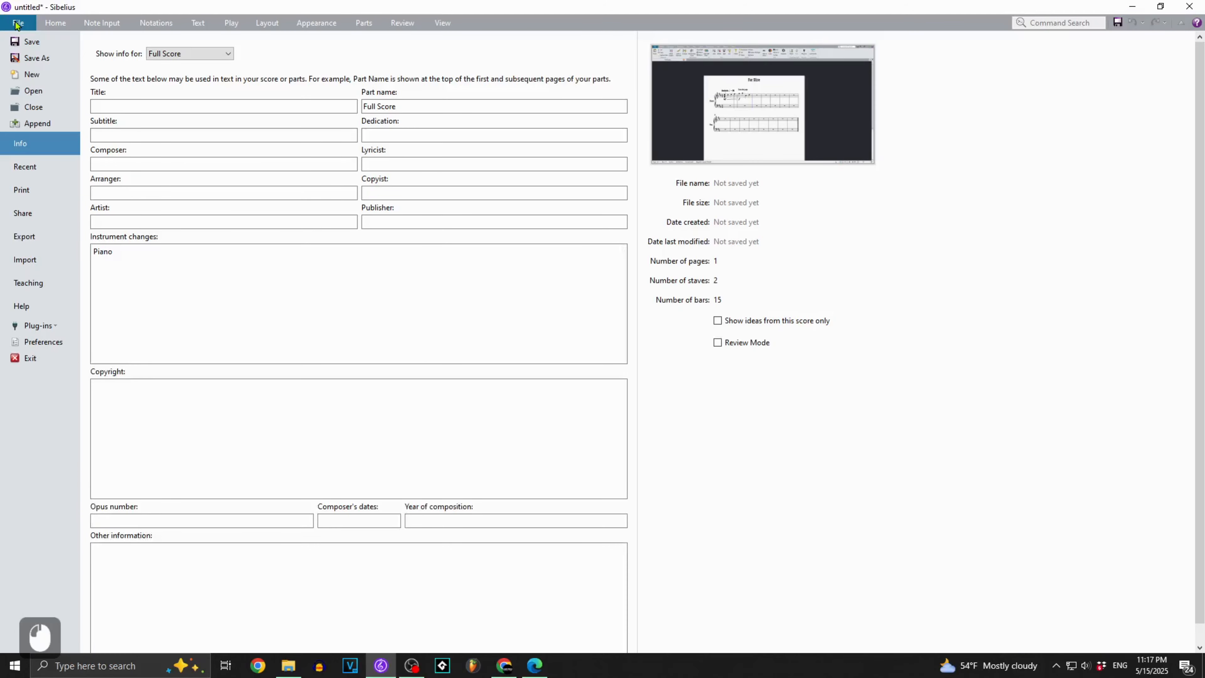
click(240, 107)
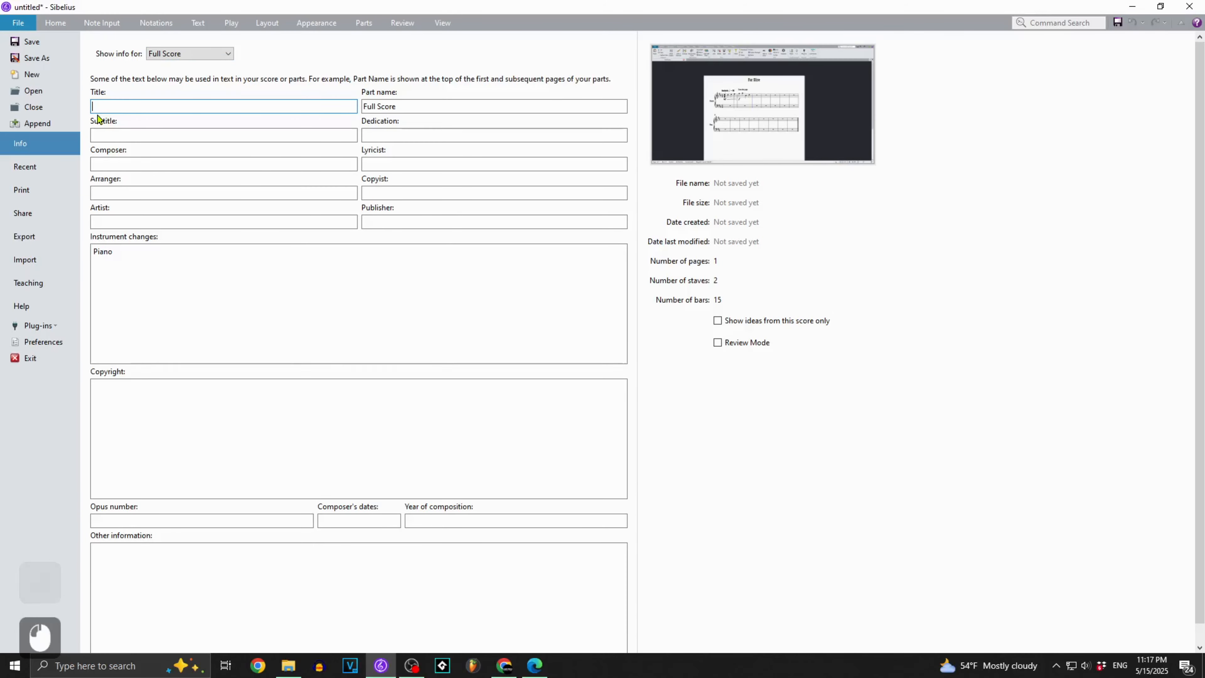
click(19, 25)
double_click(554, 206)
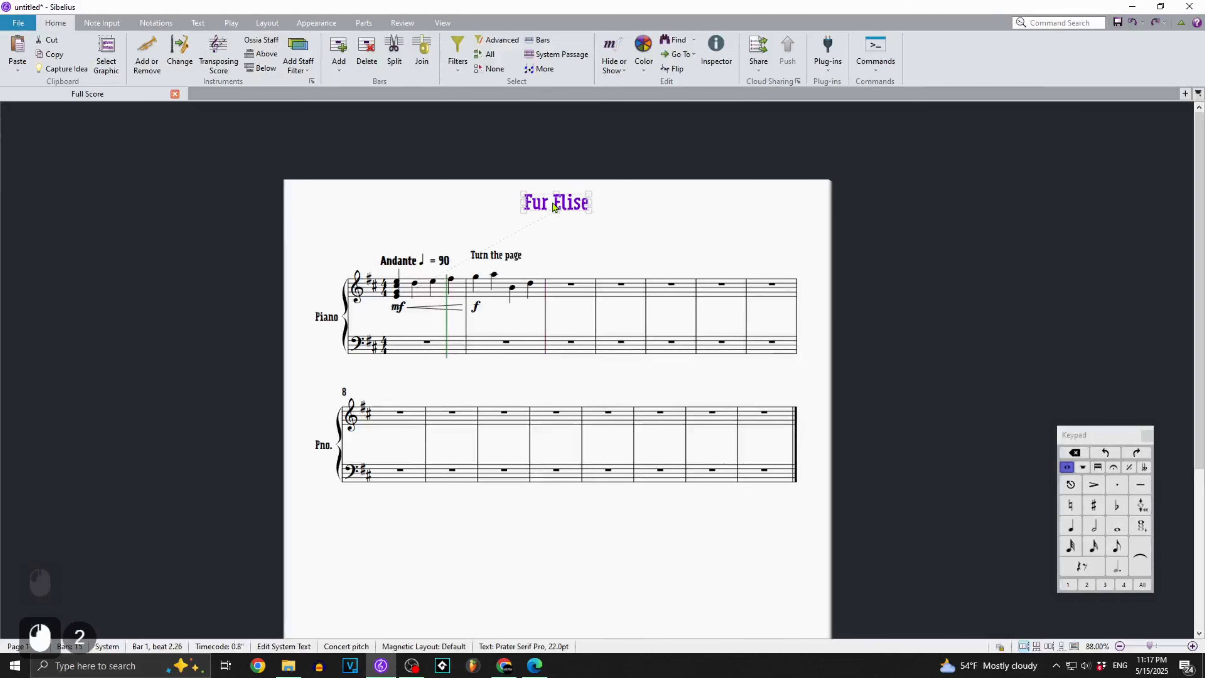
click(18, 23)
click(129, 101)
click(38, 29)
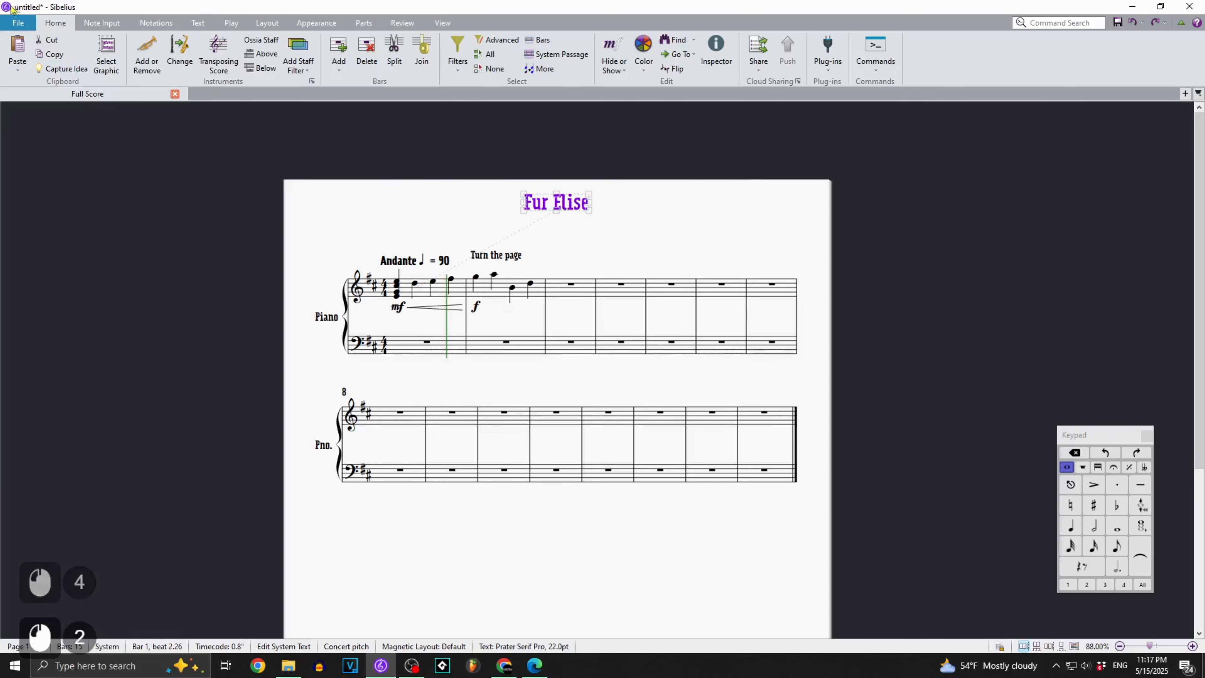
Set the Title in the score's file info to "Danzon No. 2" and return to the score.
click(18, 23)
click(194, 104)
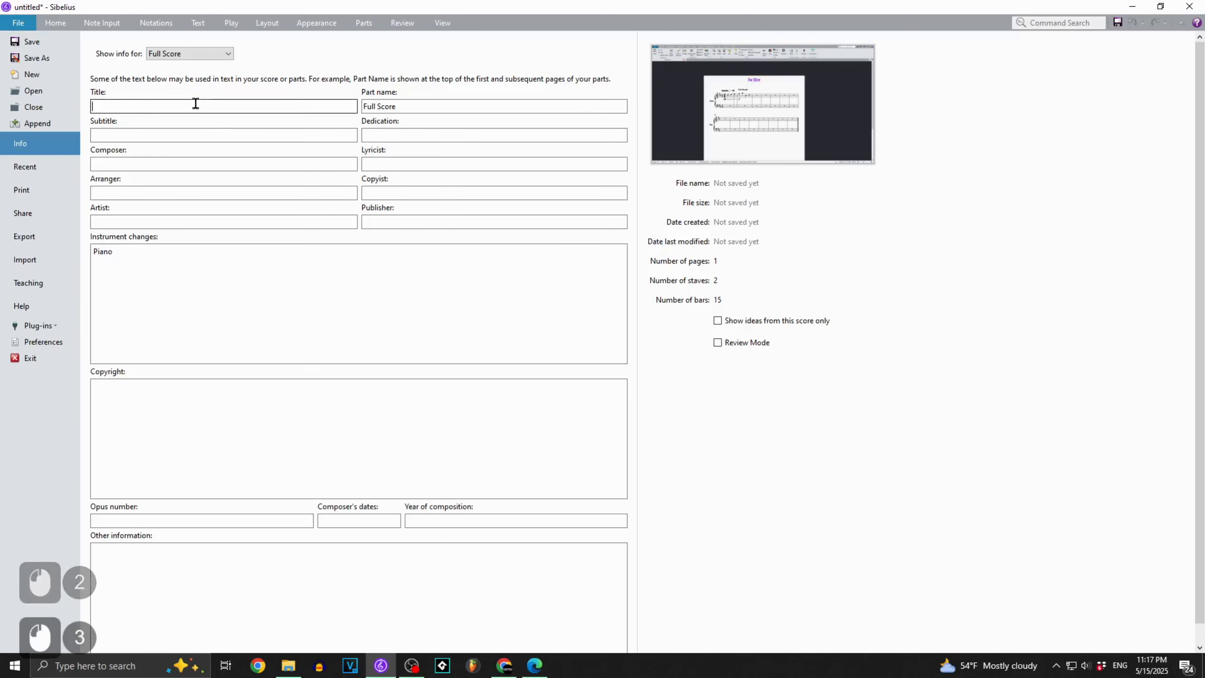
text(Danzon No. 2)
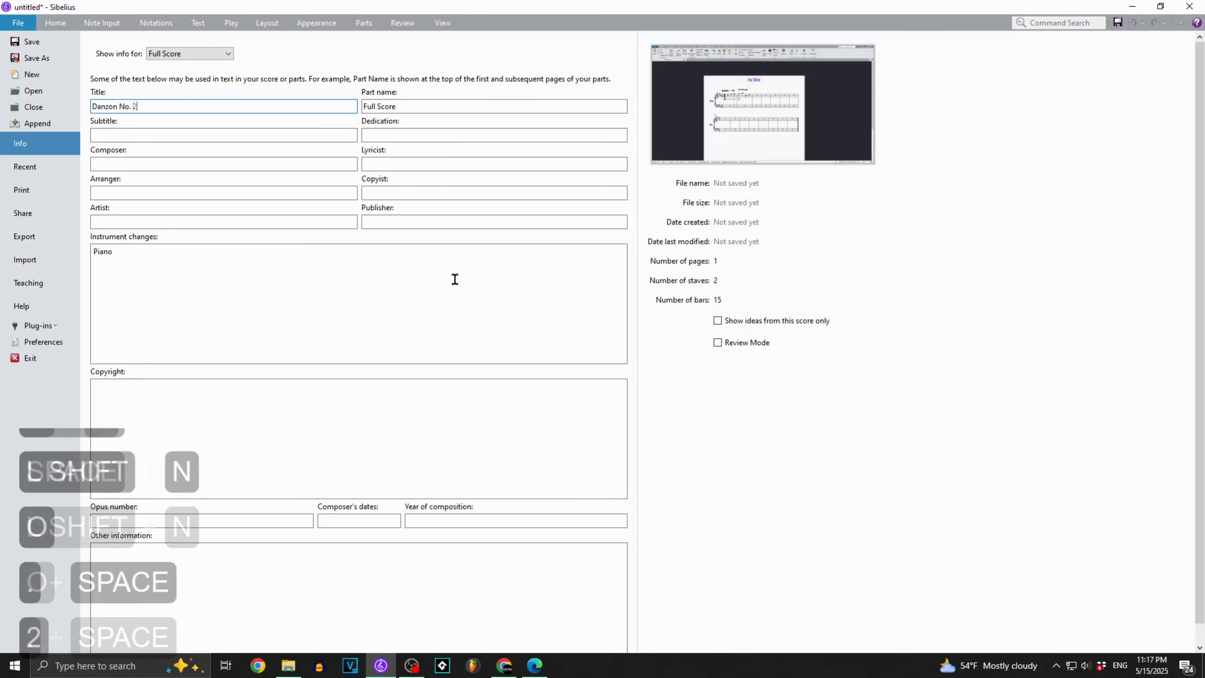
click(27, 26)
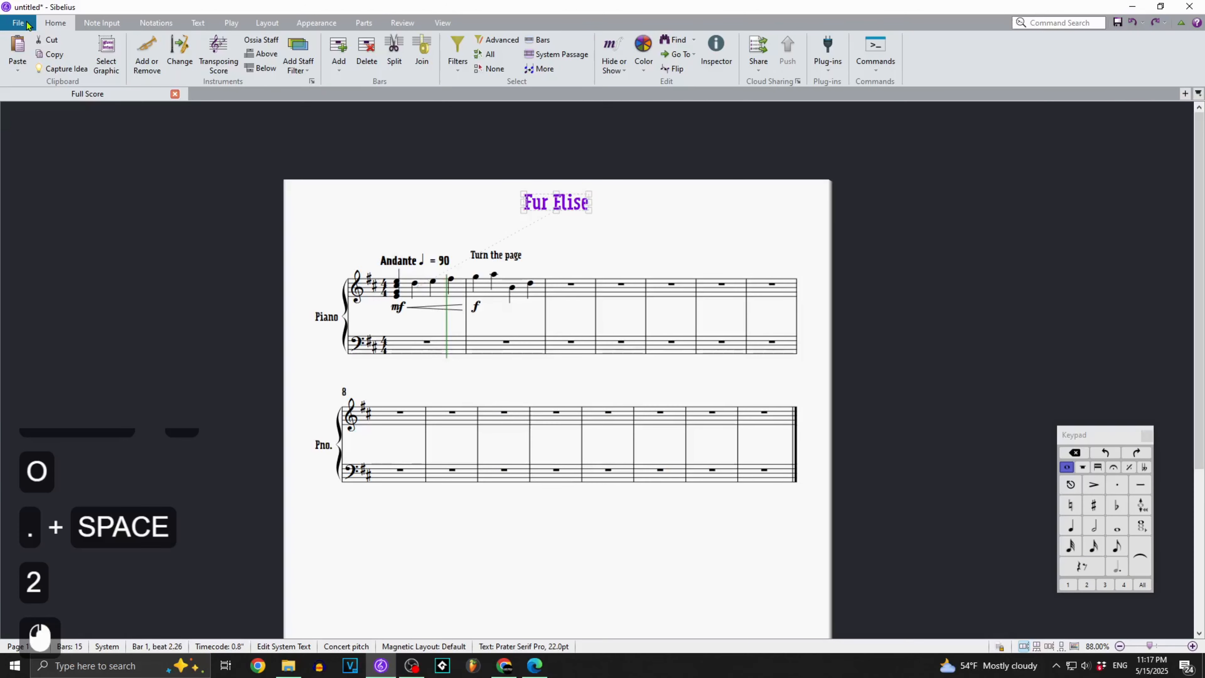
Replace the title text on the page with "Danzon No. 2".
double_click(569, 208)
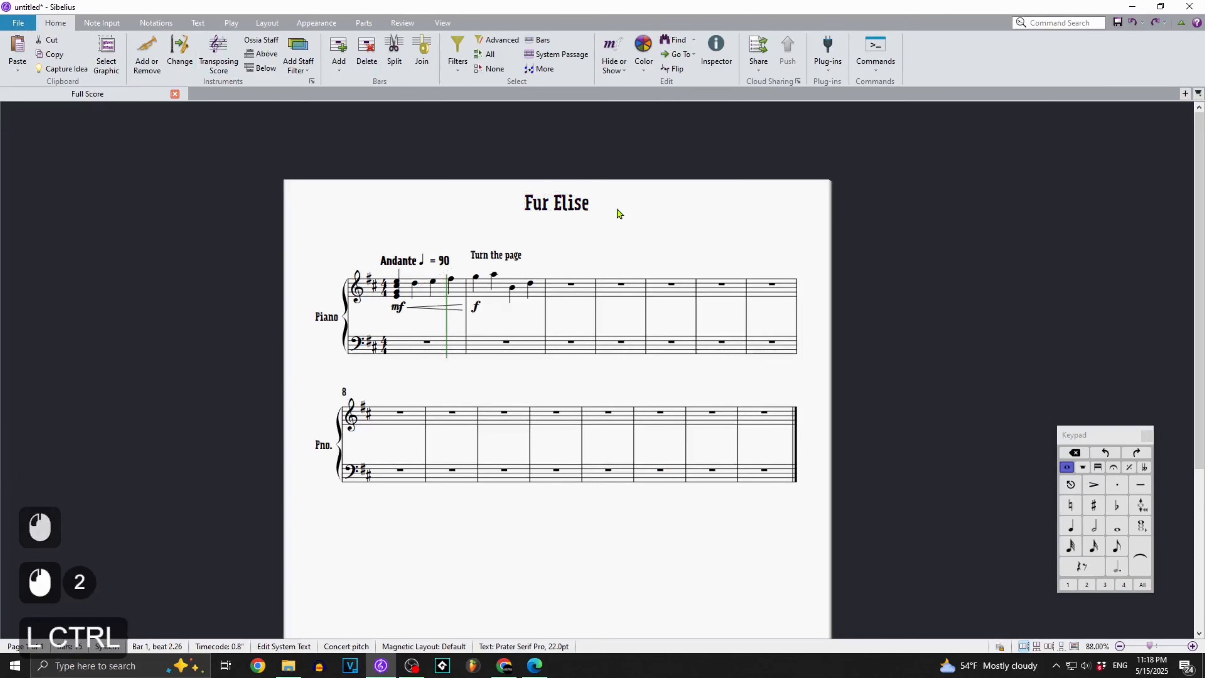
key(ctrl+a)
text(Danz)
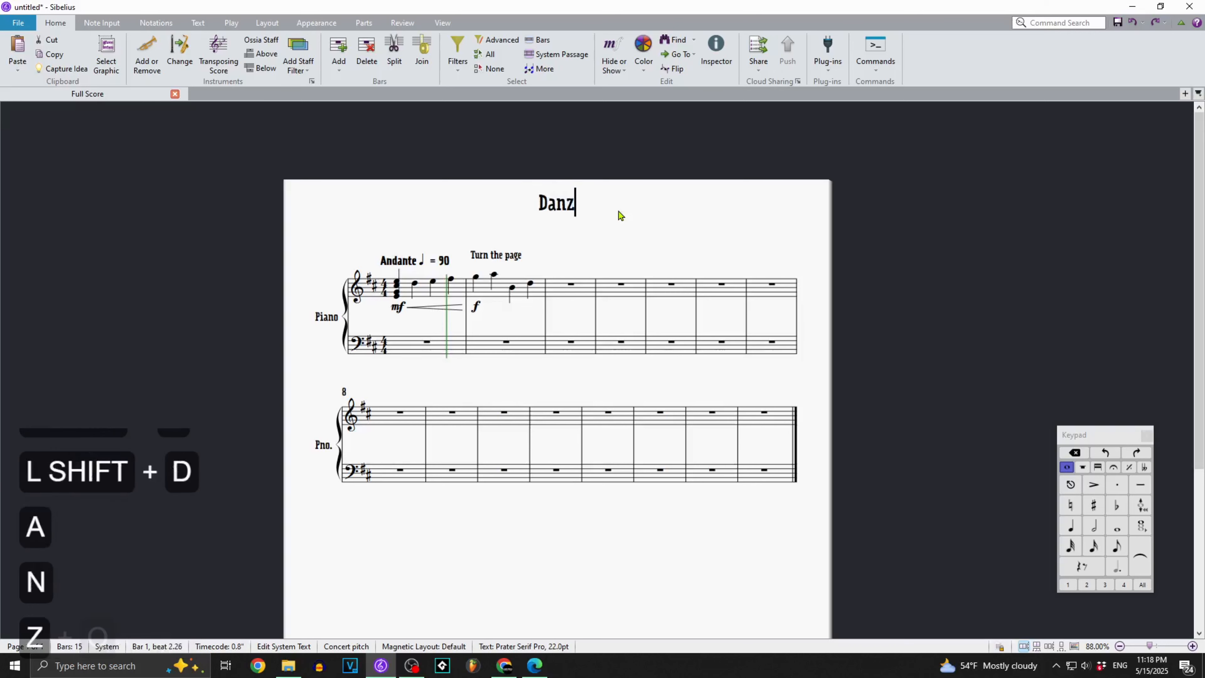
text(on No. 2)
Clear the title text on the page and insert the \$TITLE\ wildcard in its place.
key(BackSpace)
key(BackSpace)
key(BackSpace)
key(BackSpace)
key(BackSpace)
key(BackSpace)
key(BackSpace)
key(BackSpace)
key(BackSpace)
key(BackSpace)
key(BackSpace)
key(BackSpace)
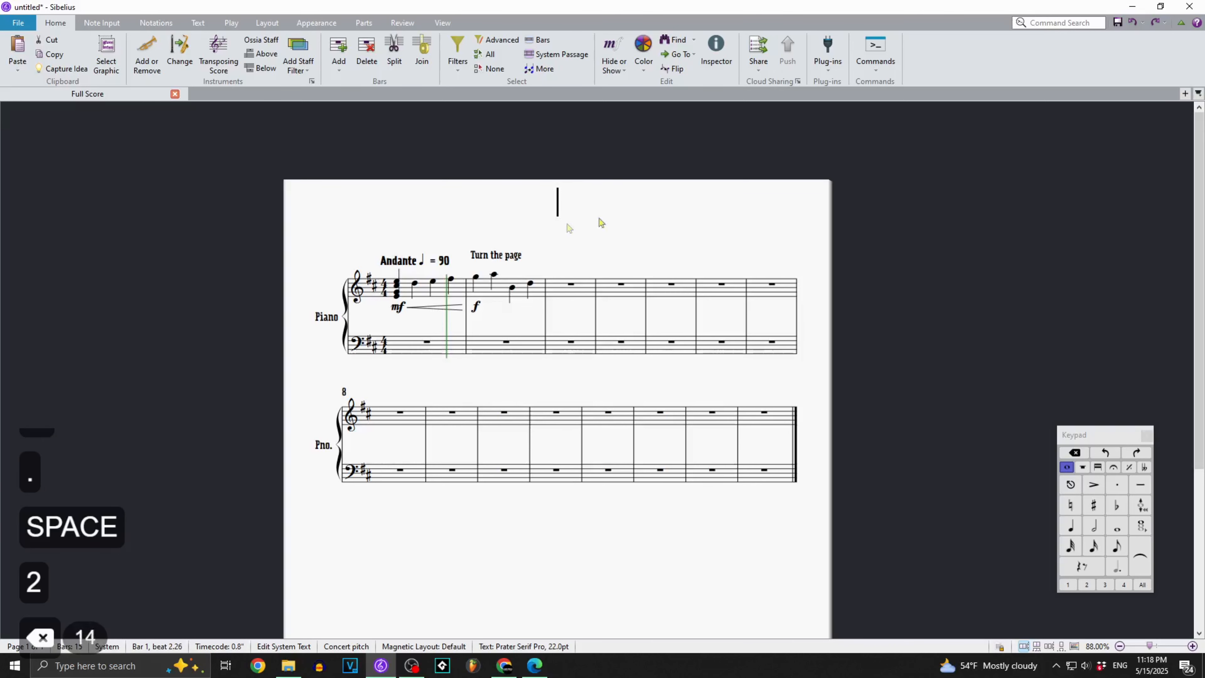
right_click(558, 204)
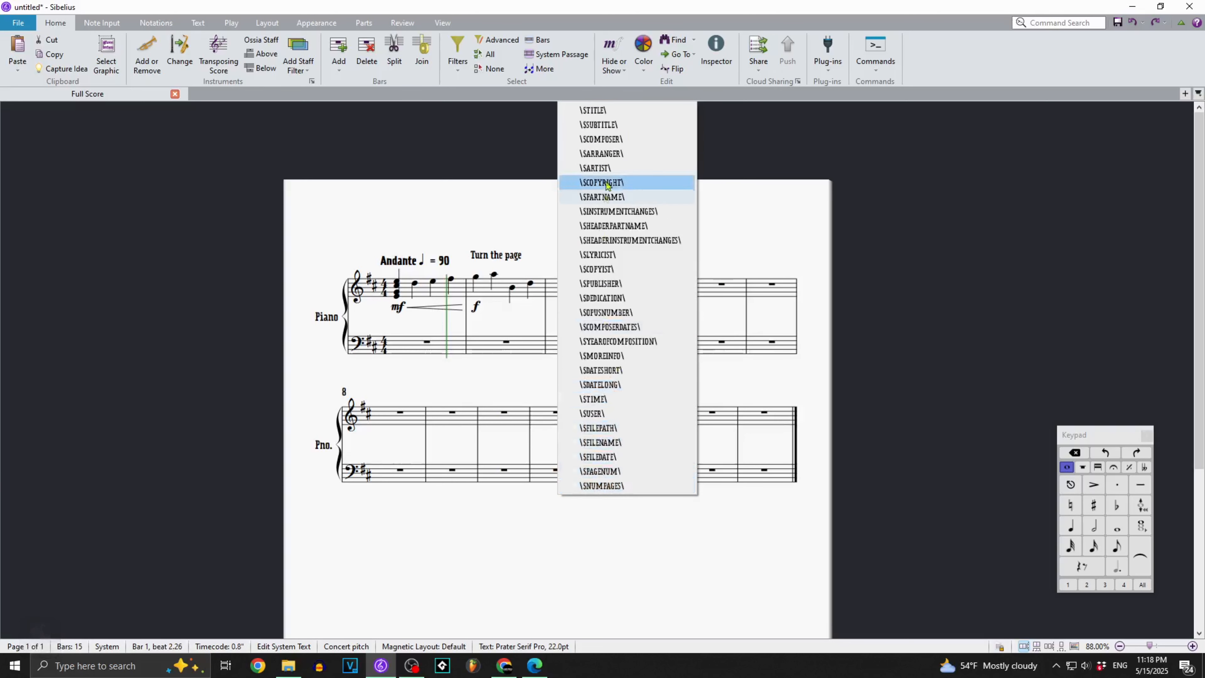
click(622, 114)
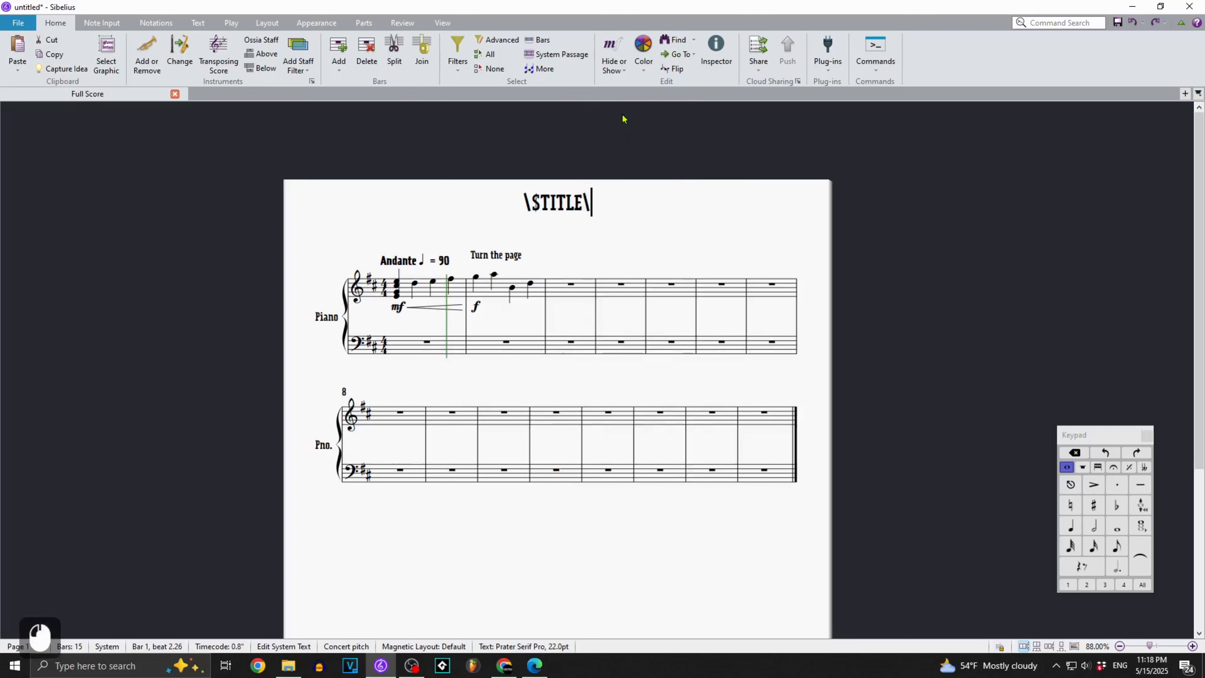
Review the \$TITLE\ wildcard in the title text and finish editing it.
drag(525, 201, 569, 212)
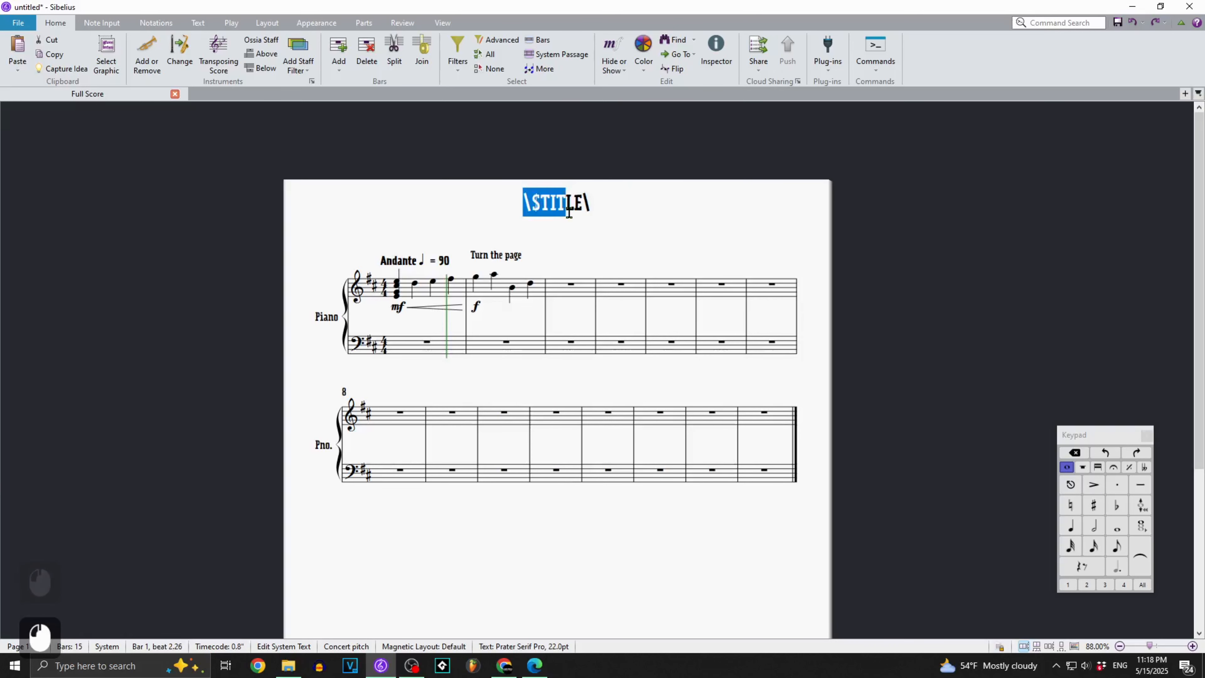
click(579, 207)
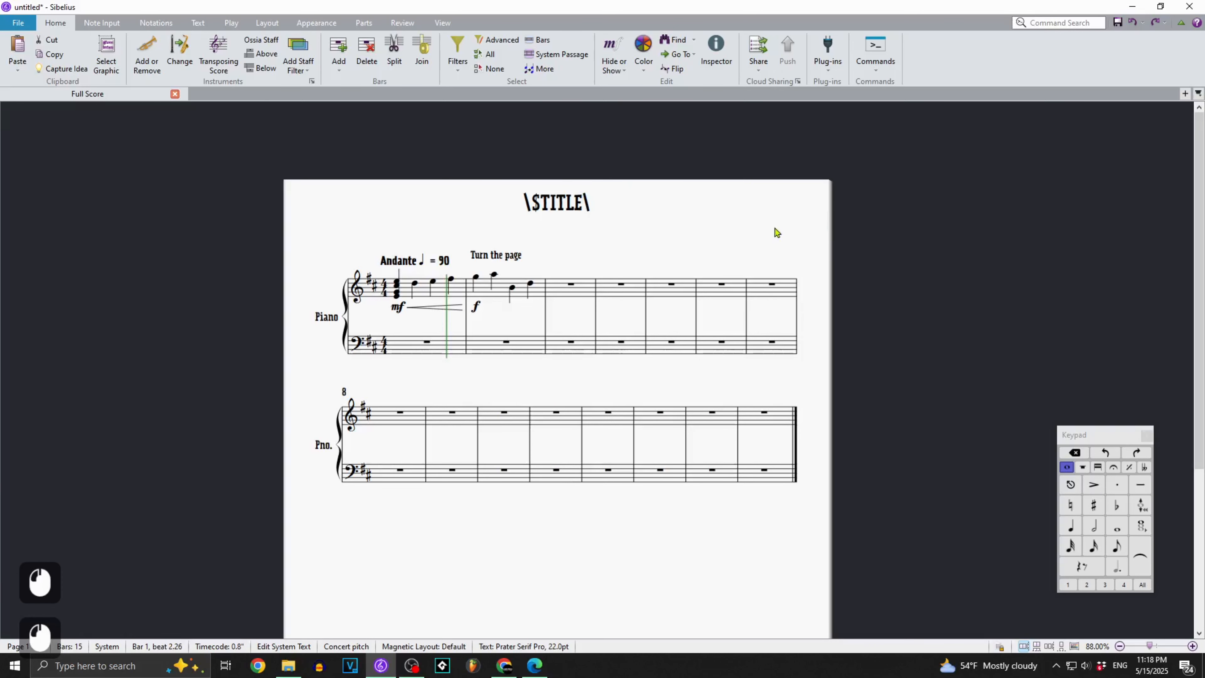
key(Escape)
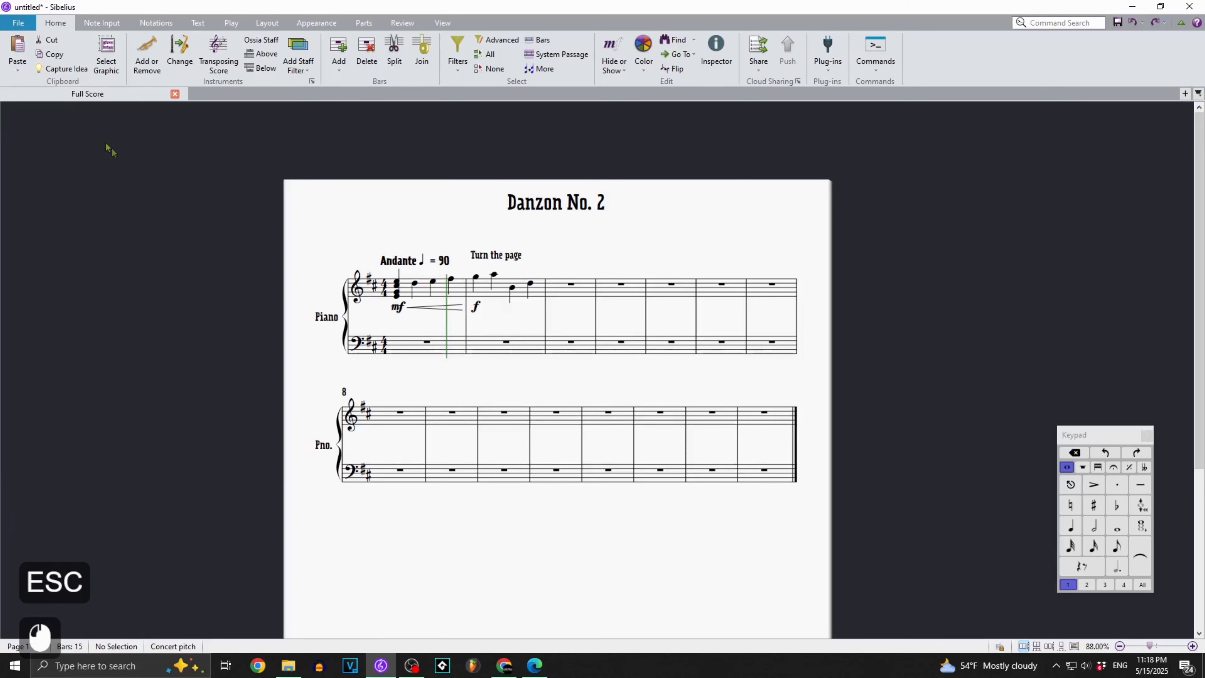
Change the Title in the score's file info to "Danzon No. 3" and return to the score.
click(19, 23)
click(213, 105)
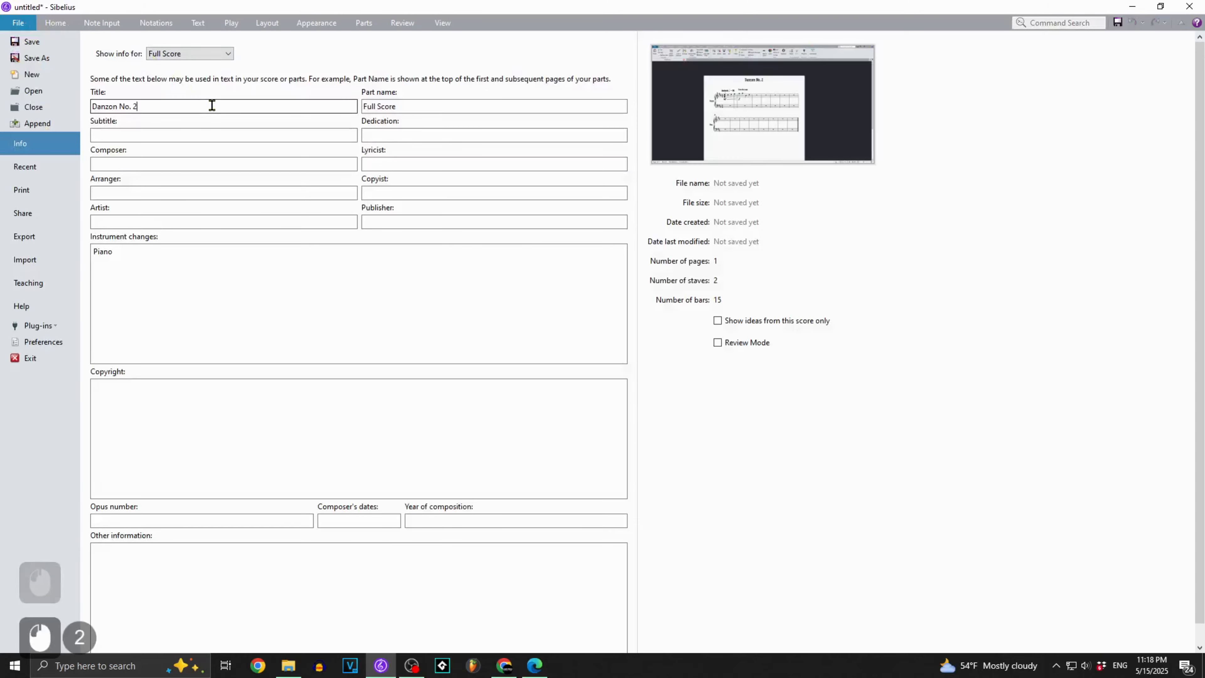
key(BackSpace)
text(3)
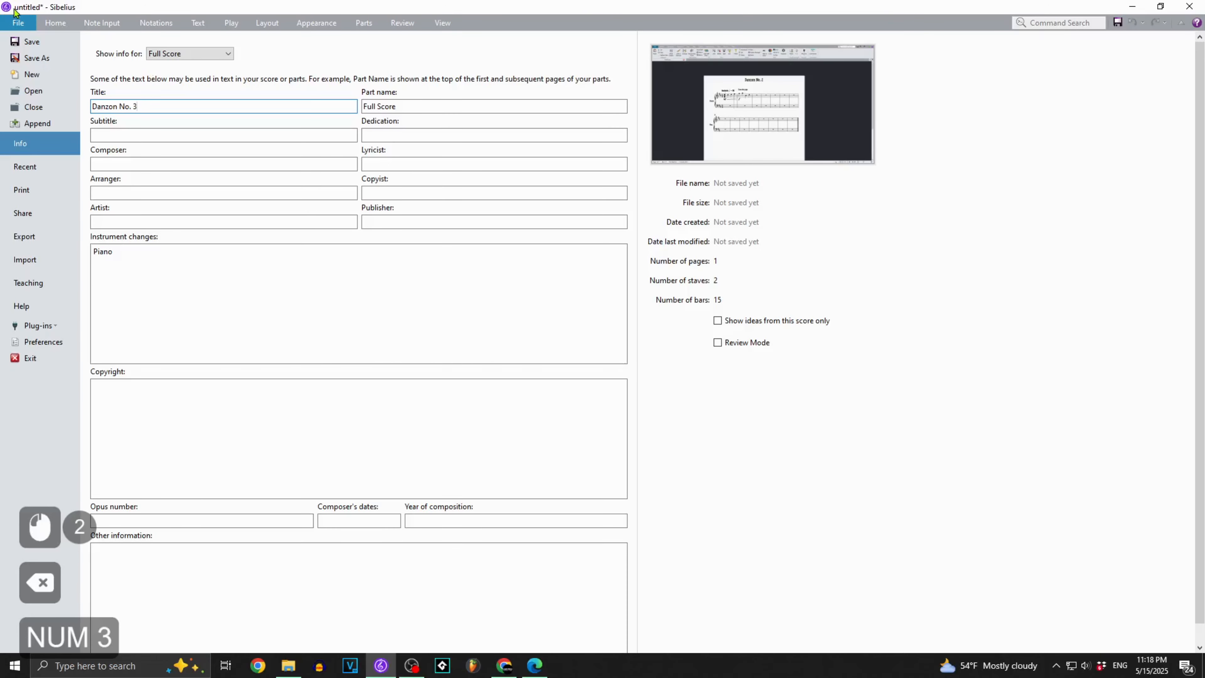
click(17, 23)
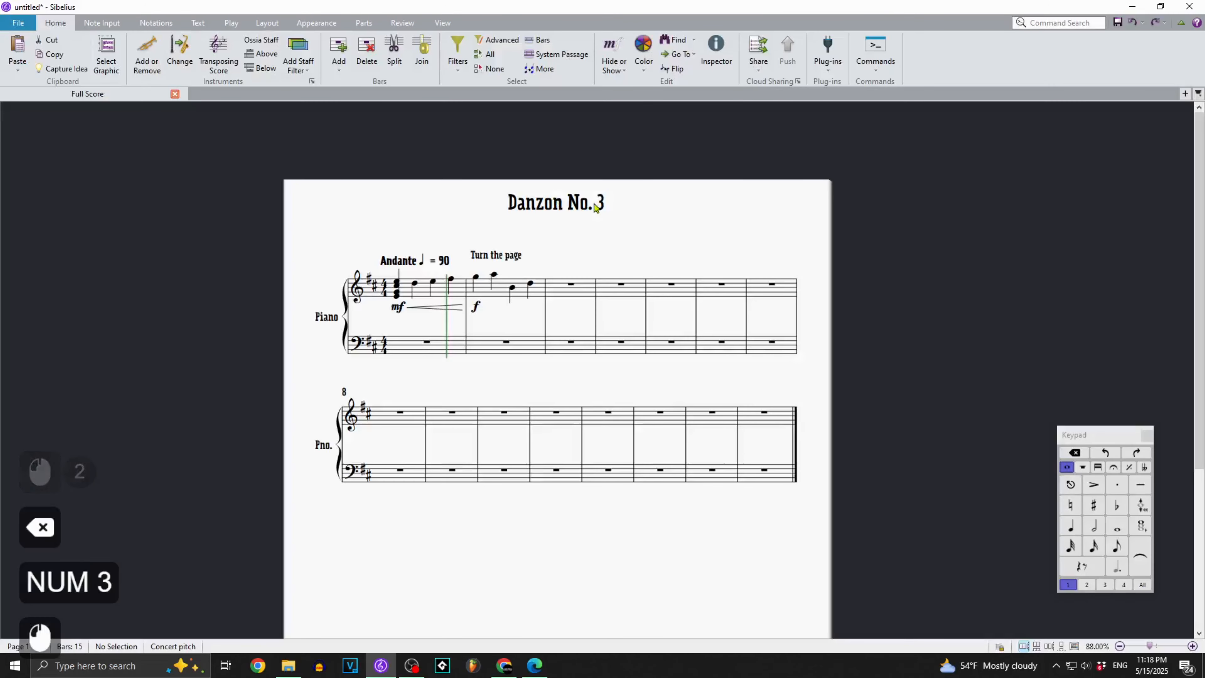
Import the Jazz Reprise house style into the score, keeping the default import options.
ctrl+scroll(608, 206, up, 5)
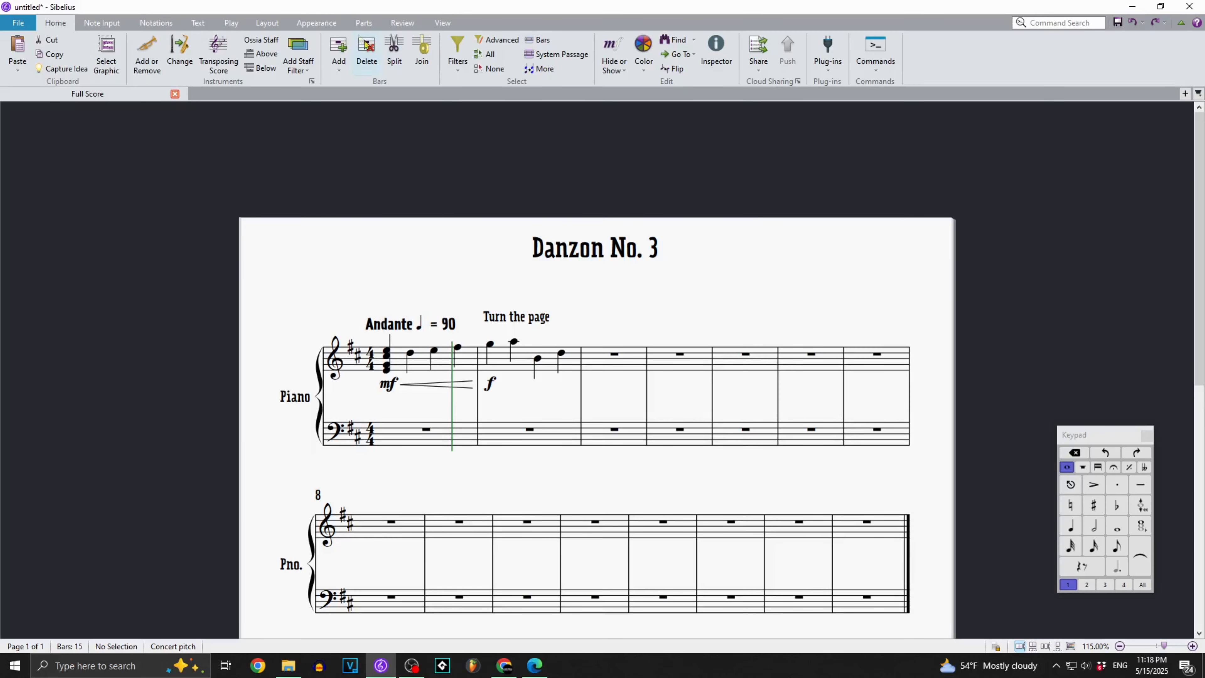
click(336, 24)
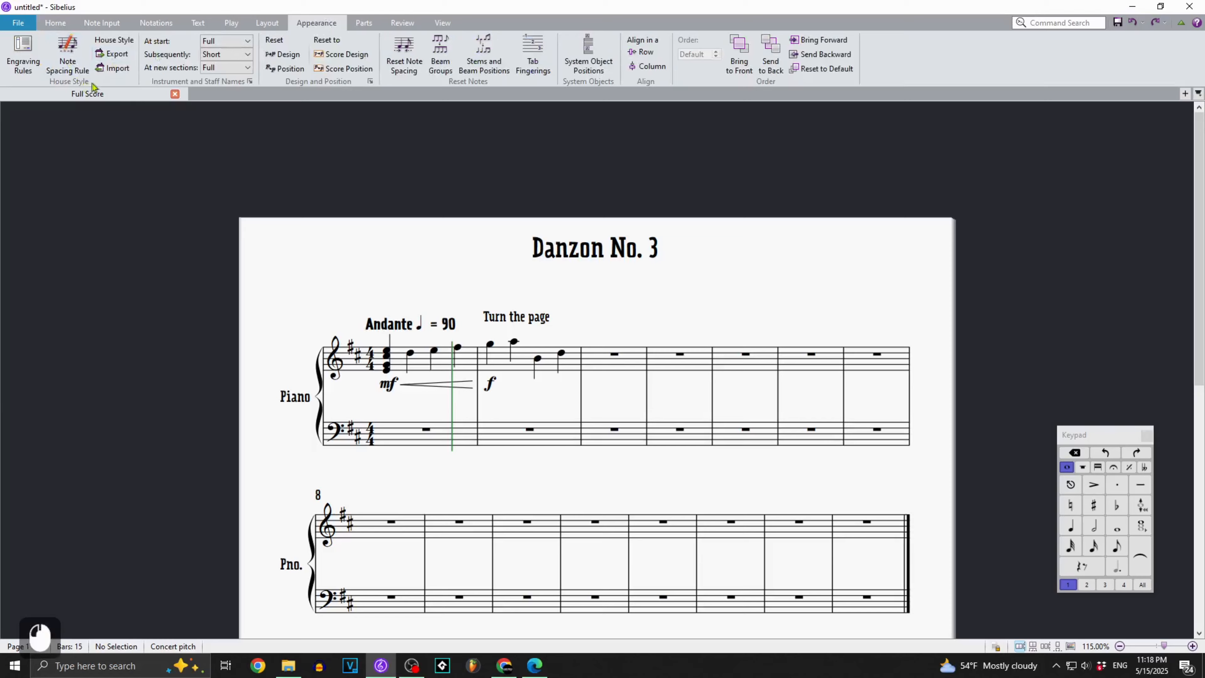
click(114, 67)
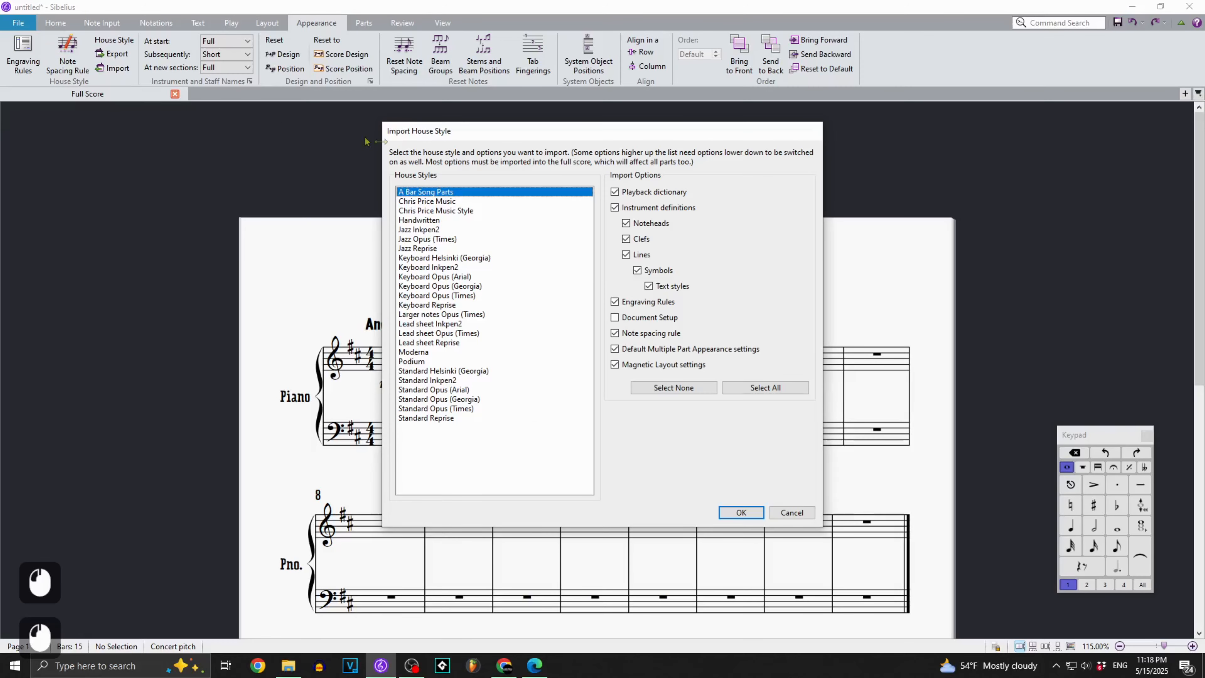
click(448, 240)
click(445, 249)
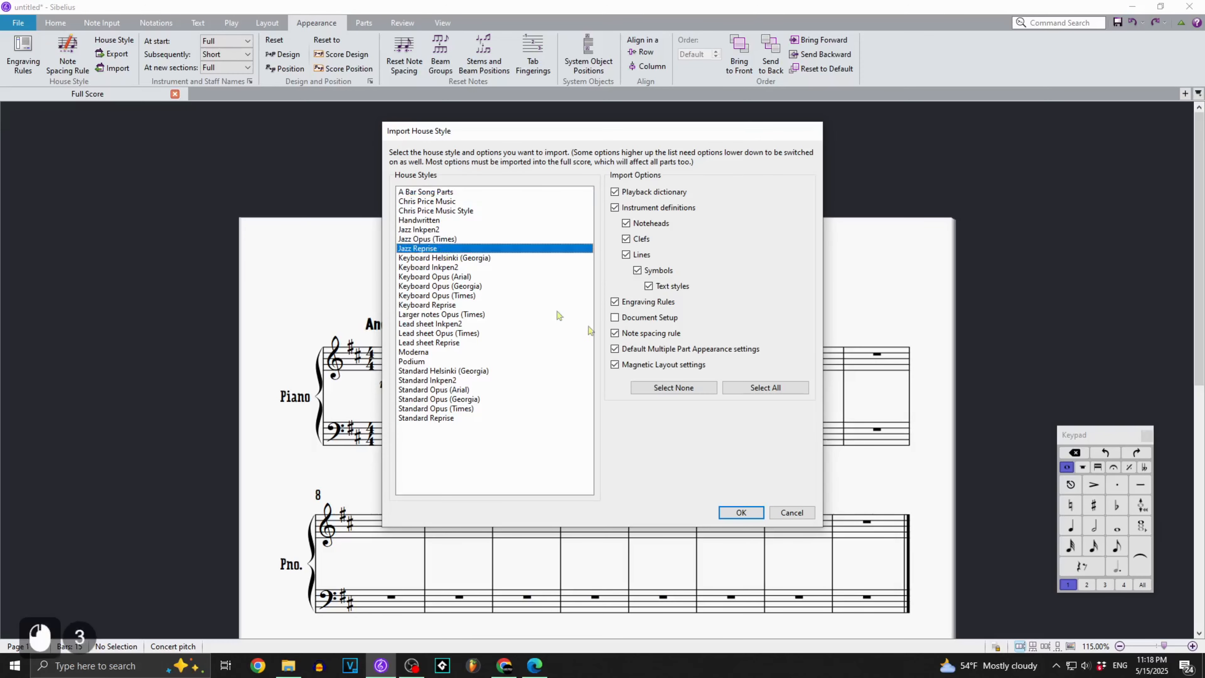
click(741, 513)
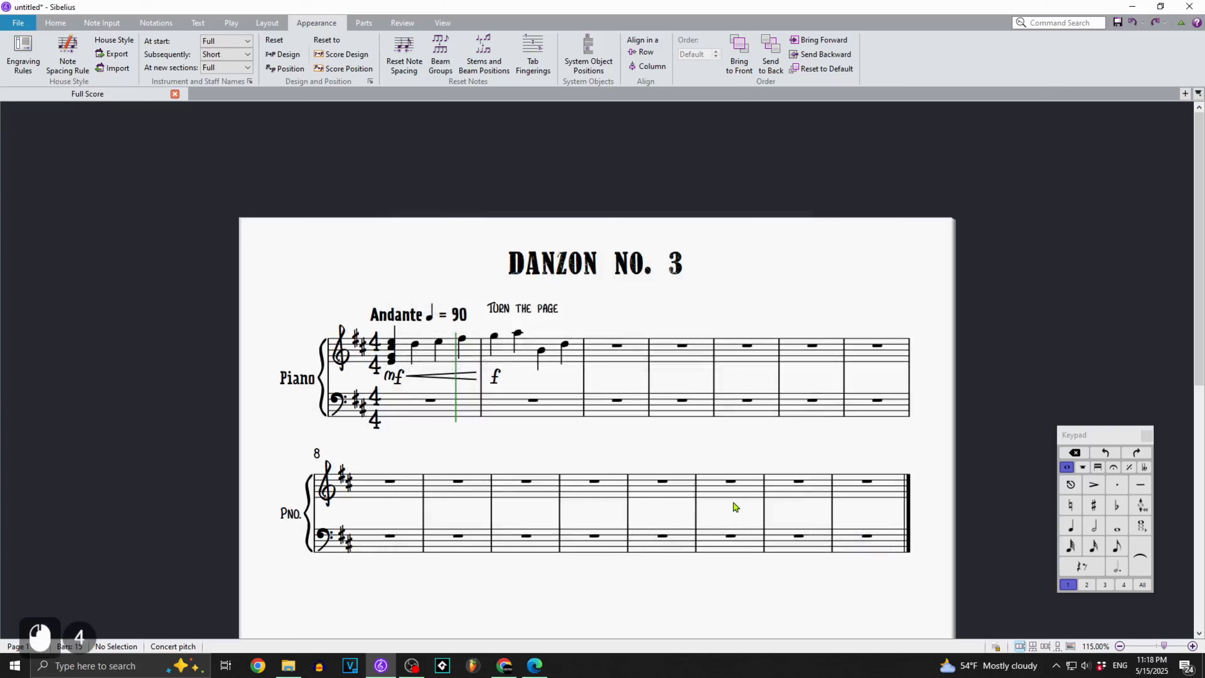
Open the title's wildcard text for editing and examine the word menu of symbols available for it.
double_click(601, 270)
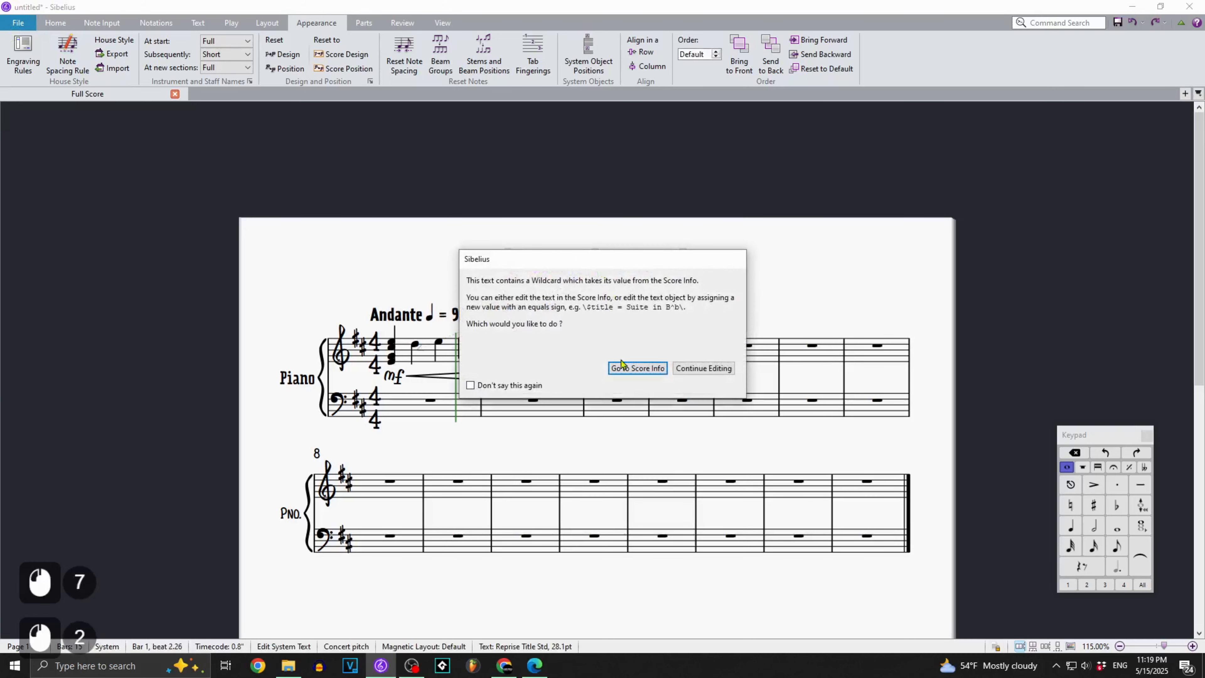
click(681, 370)
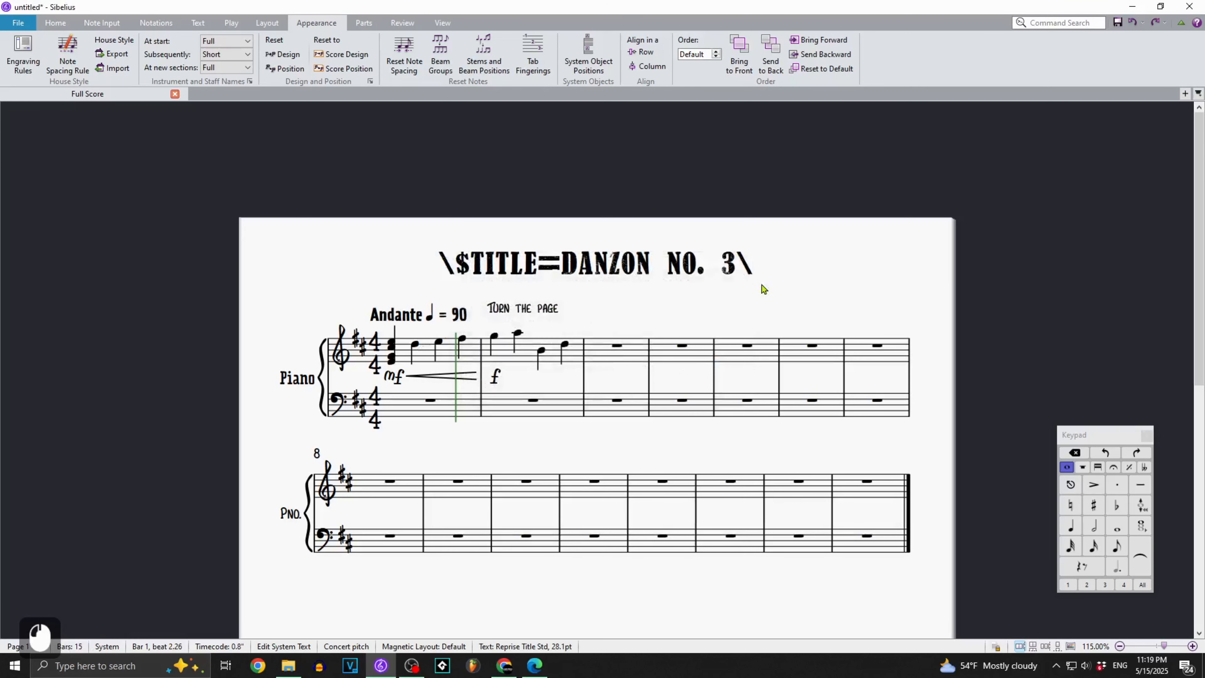
right_click(757, 268)
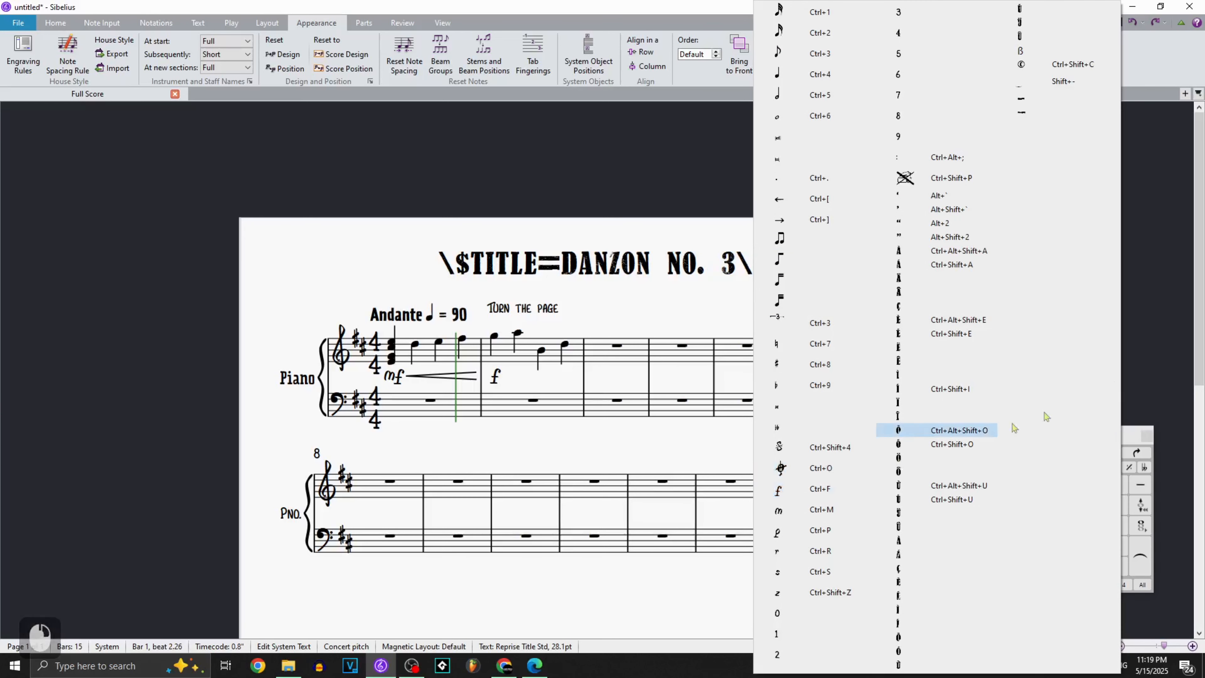
click(650, 199)
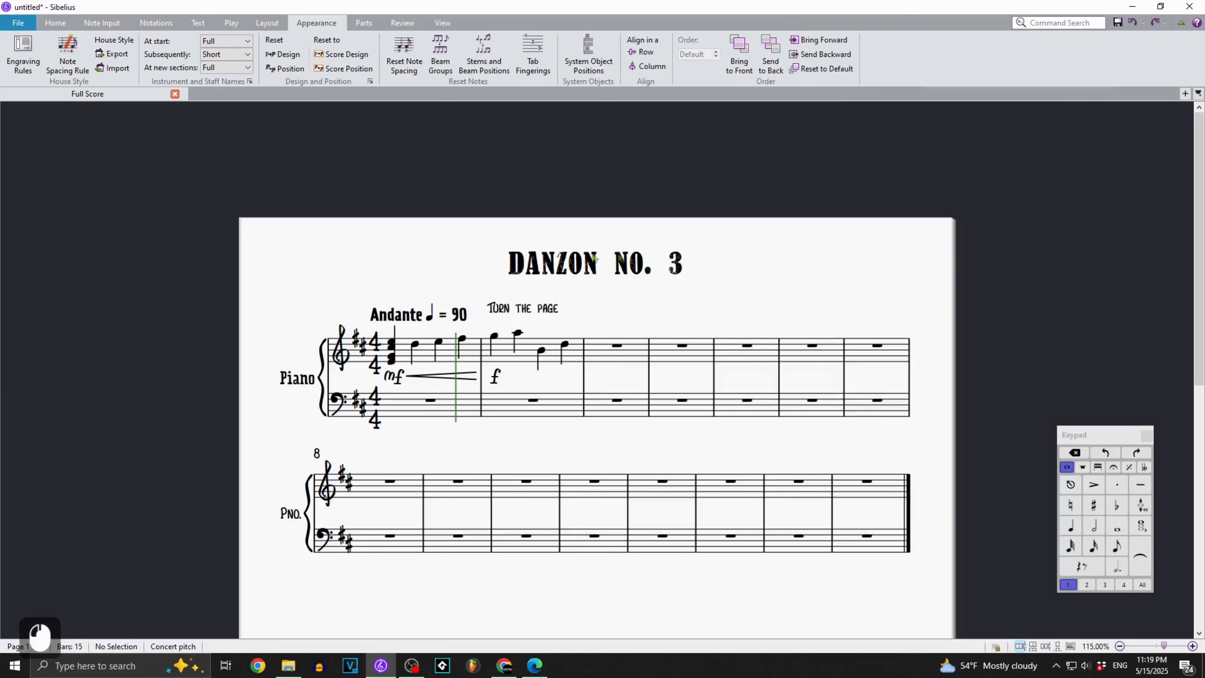
Check which text style the title uses and locate the Title style in the text styles list.
click(62, 24)
click(196, 24)
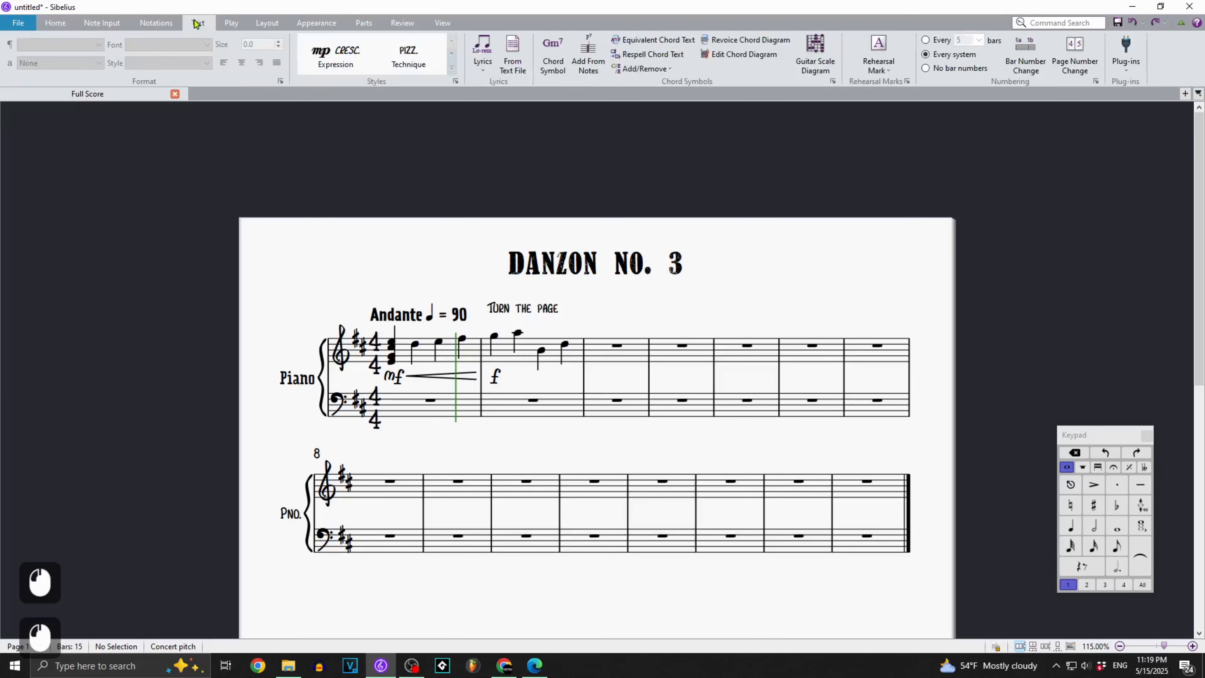
click(587, 260)
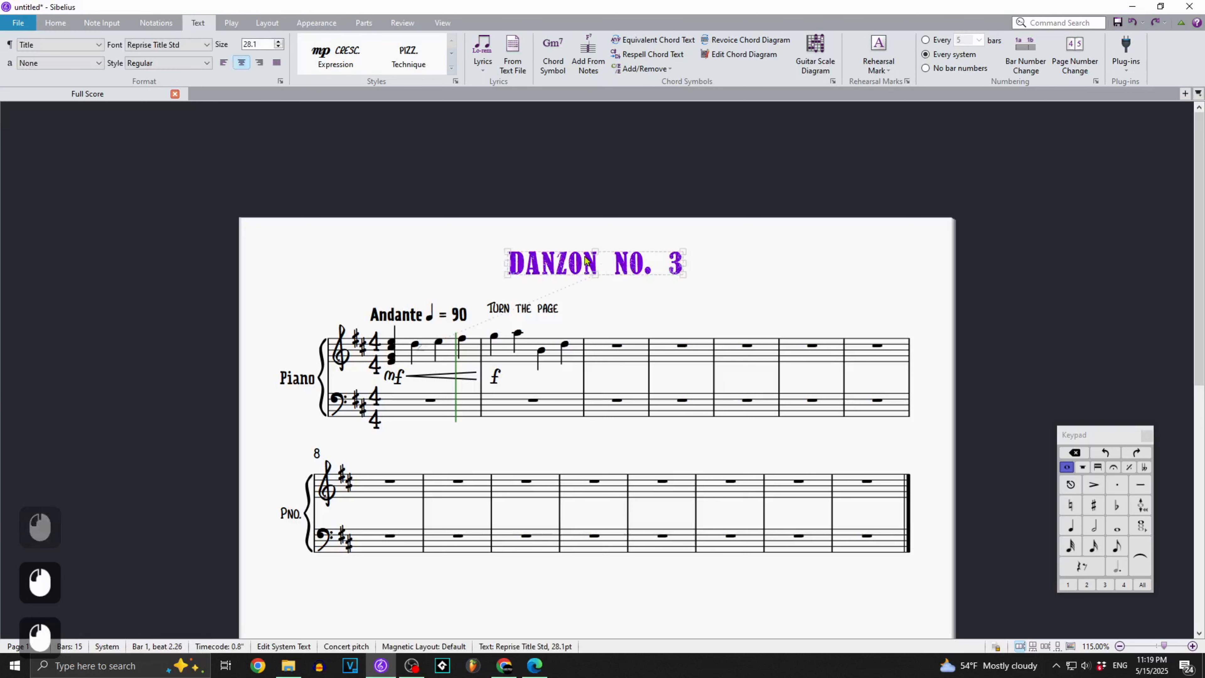
click(455, 83)
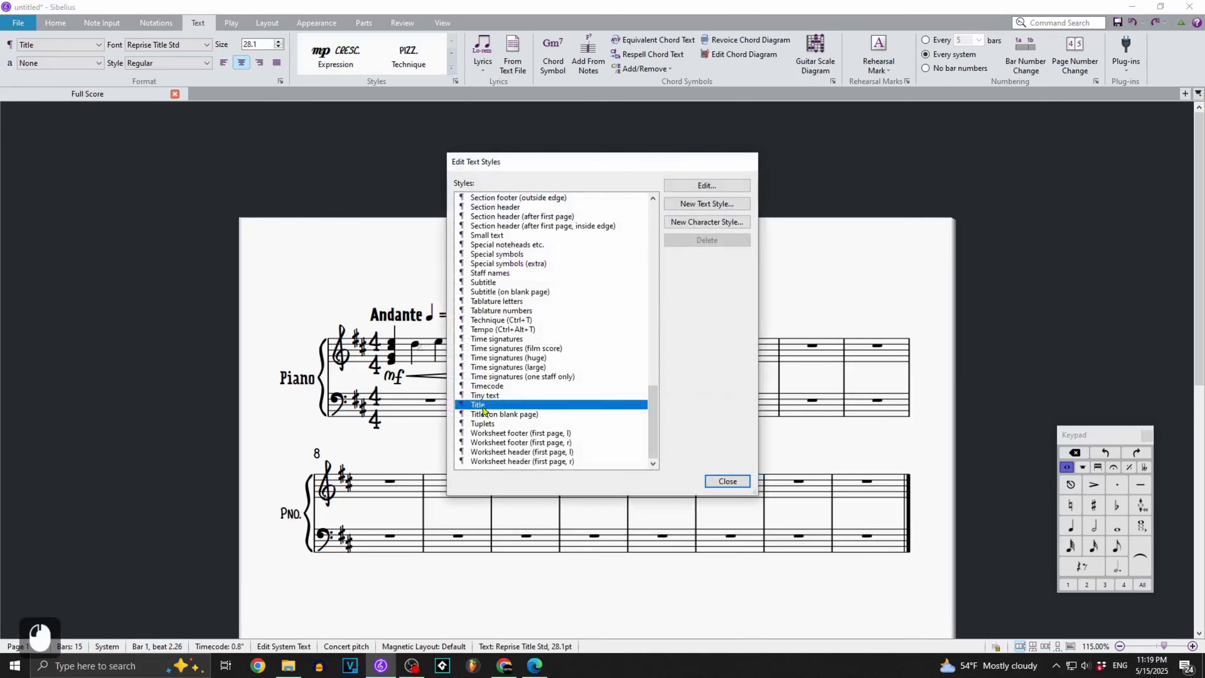
click(727, 481)
Edit the Title text style so its word menu is Wildcards.
click(473, 122)
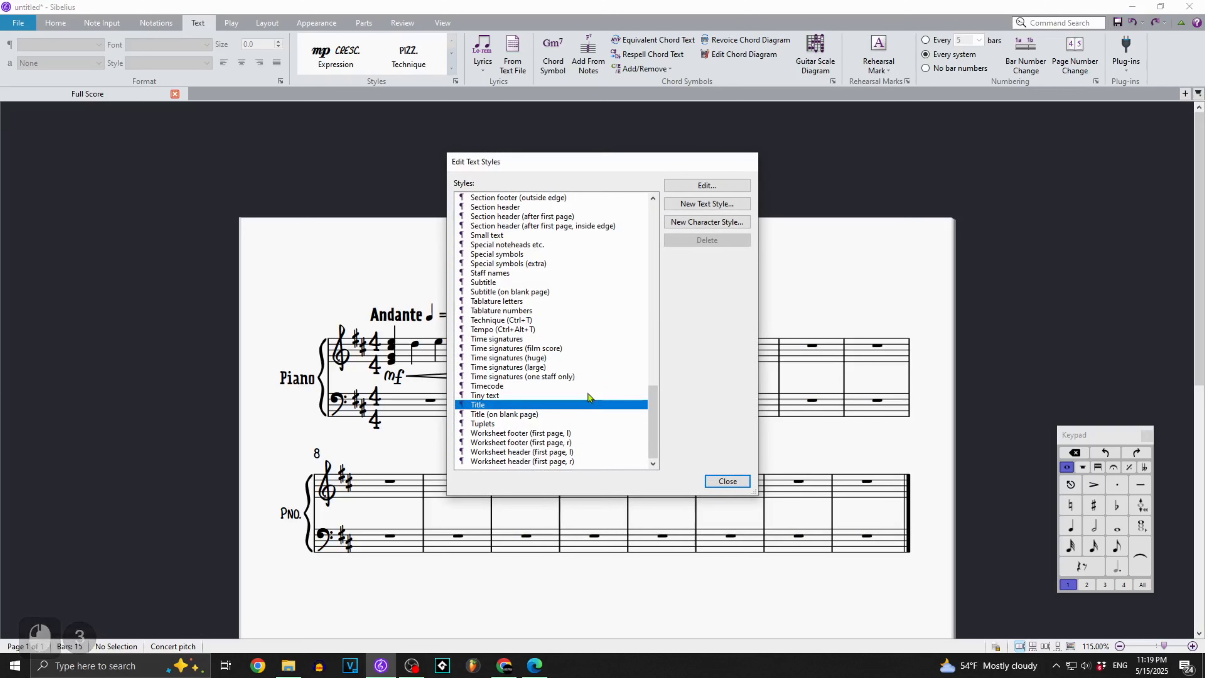
click(686, 192)
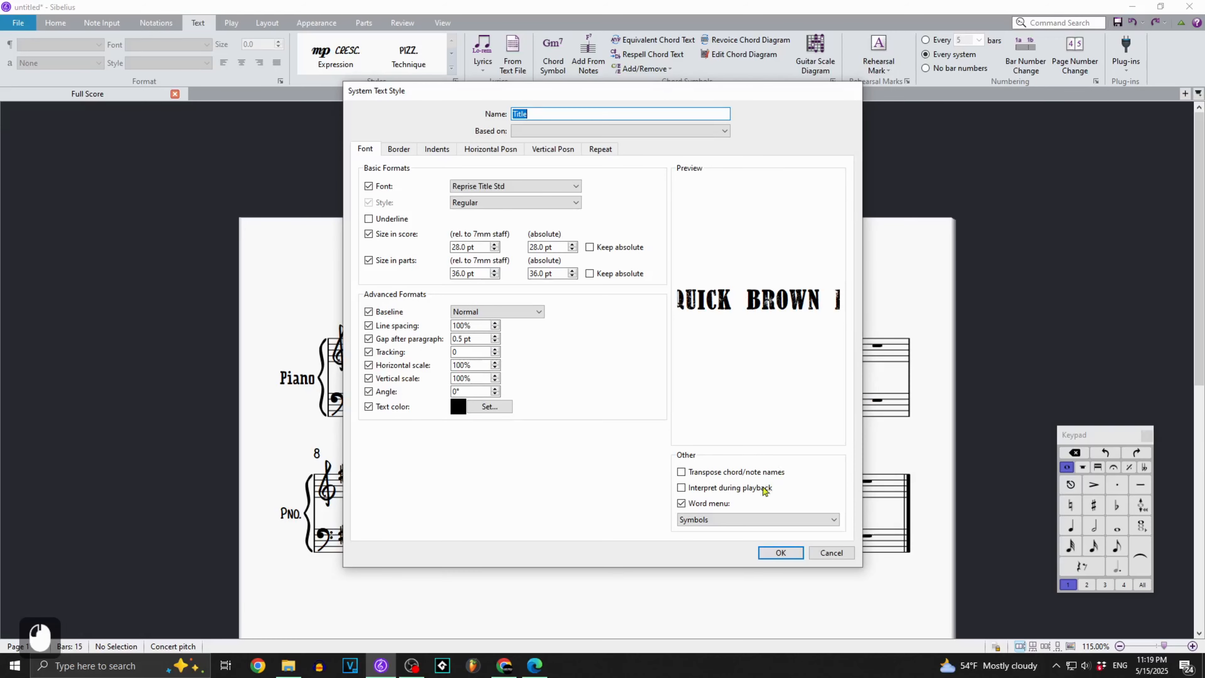
click(730, 520)
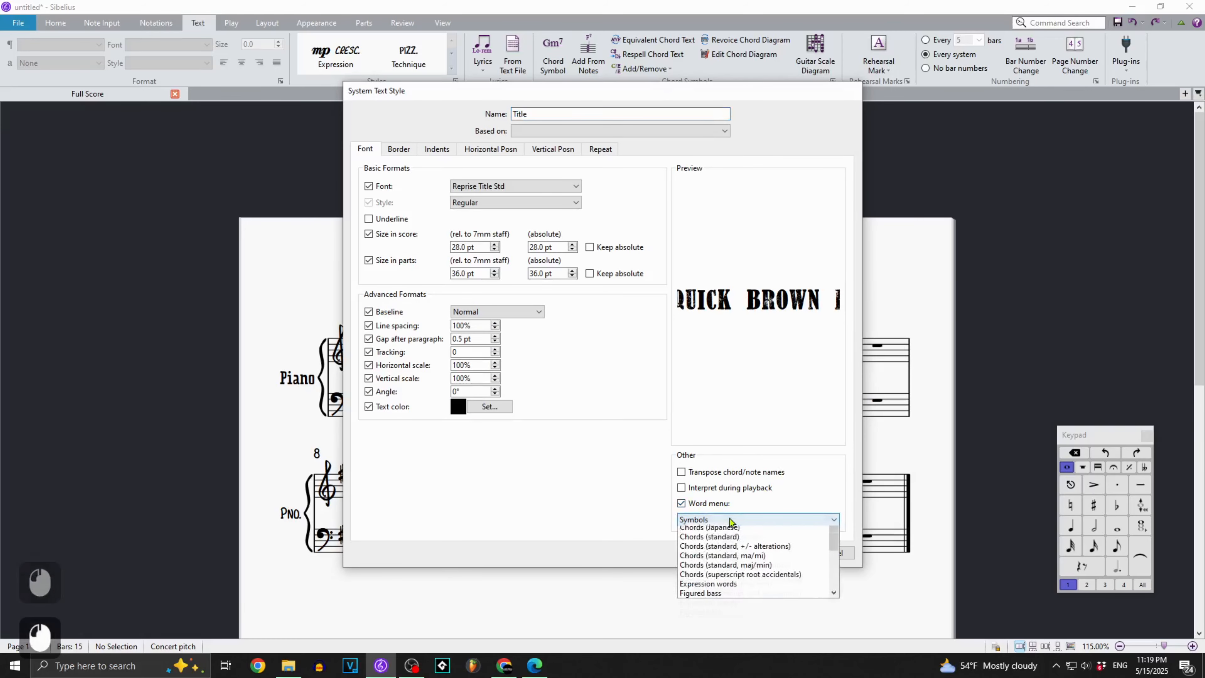
scroll(743, 551, up, 11)
scroll(742, 548, down, 9)
scroll(731, 614, down, 6)
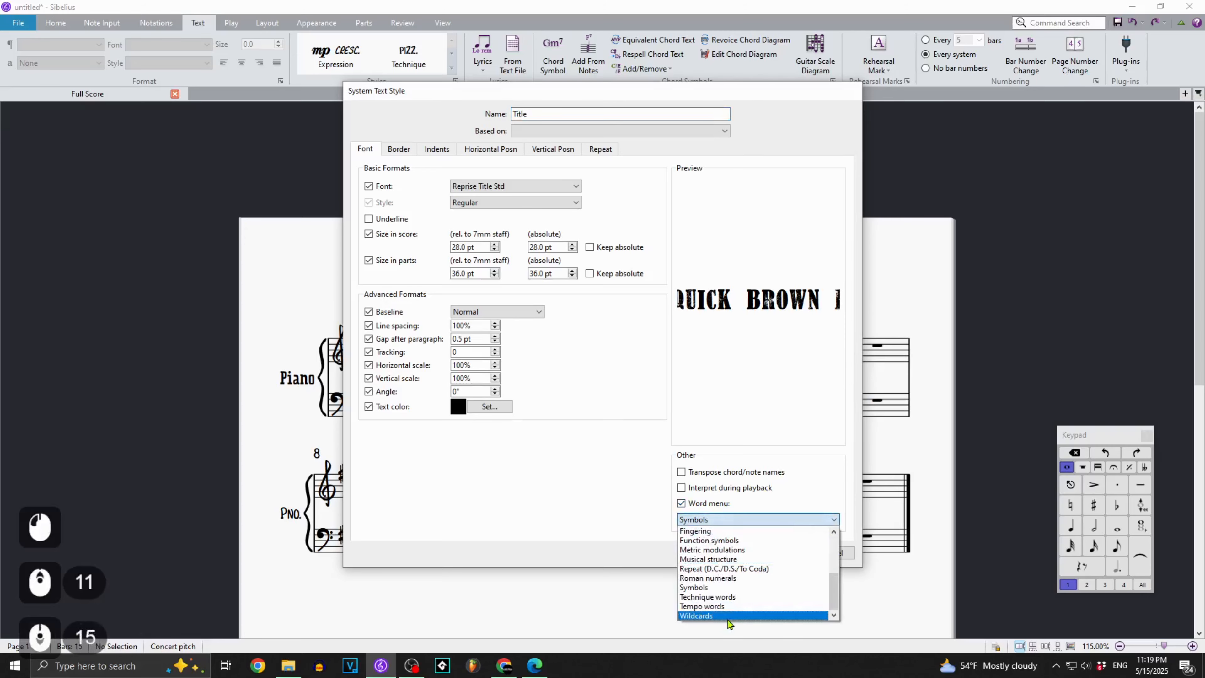
click(730, 616)
click(774, 553)
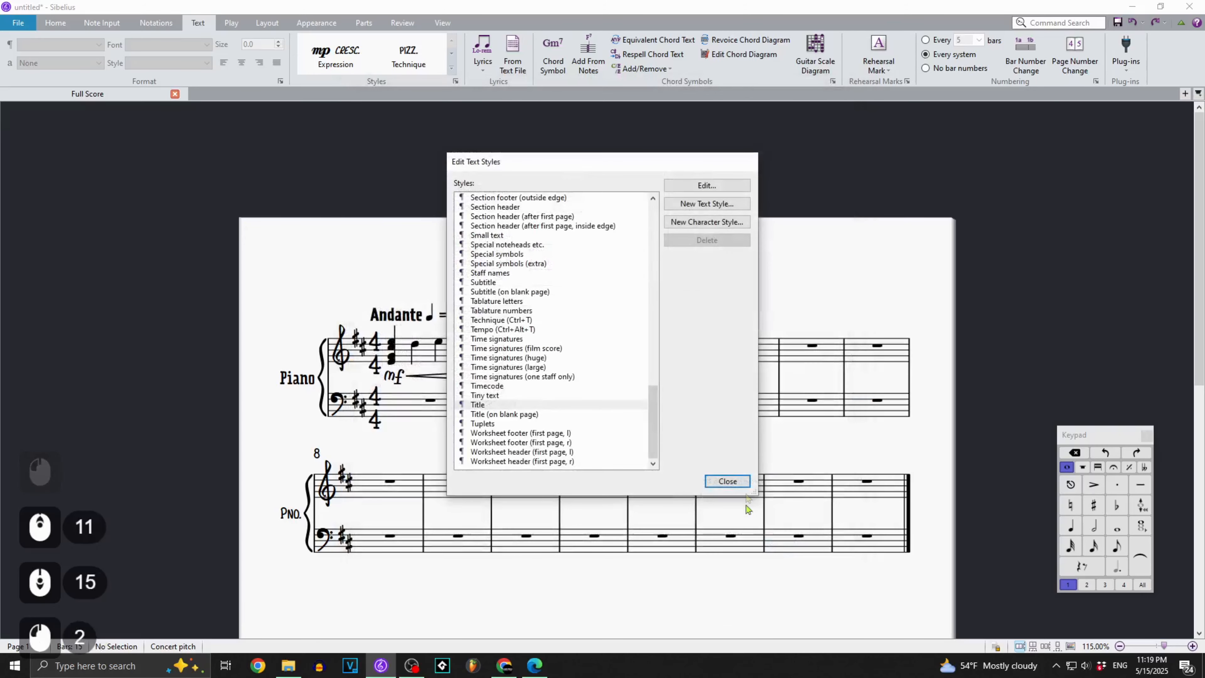
click(746, 477)
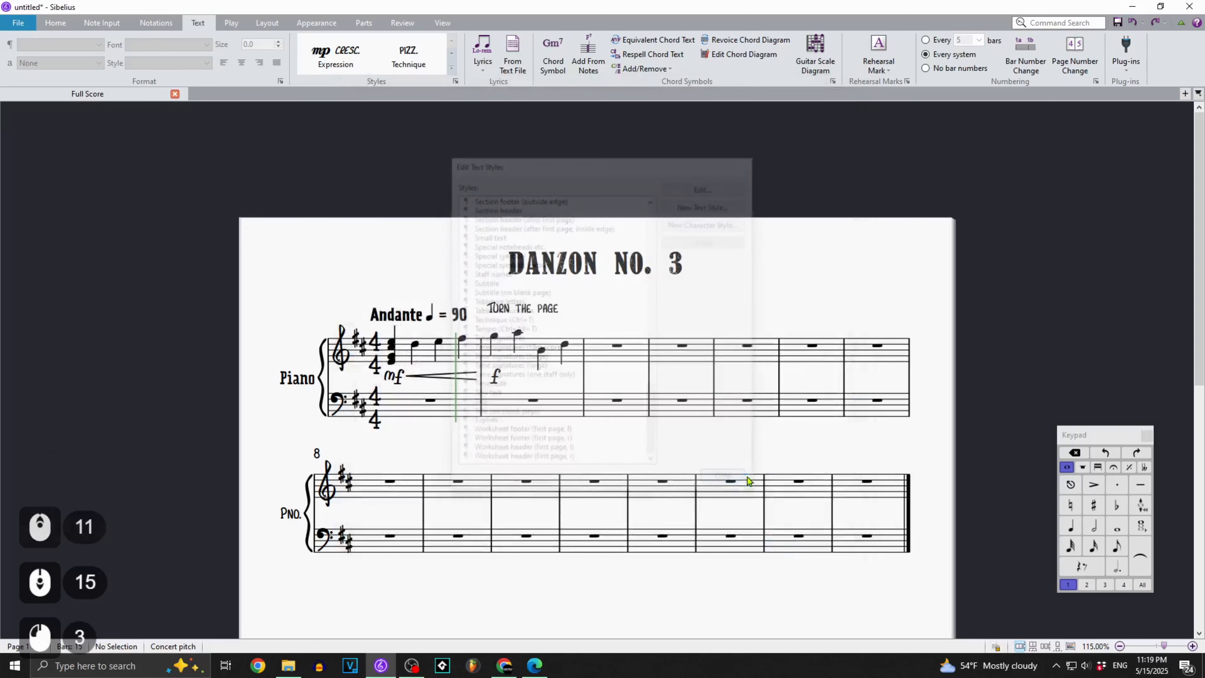
Continue editing the title's wildcard text and examine the wildcards offered in its word menu.
double_click(565, 268)
click(707, 368)
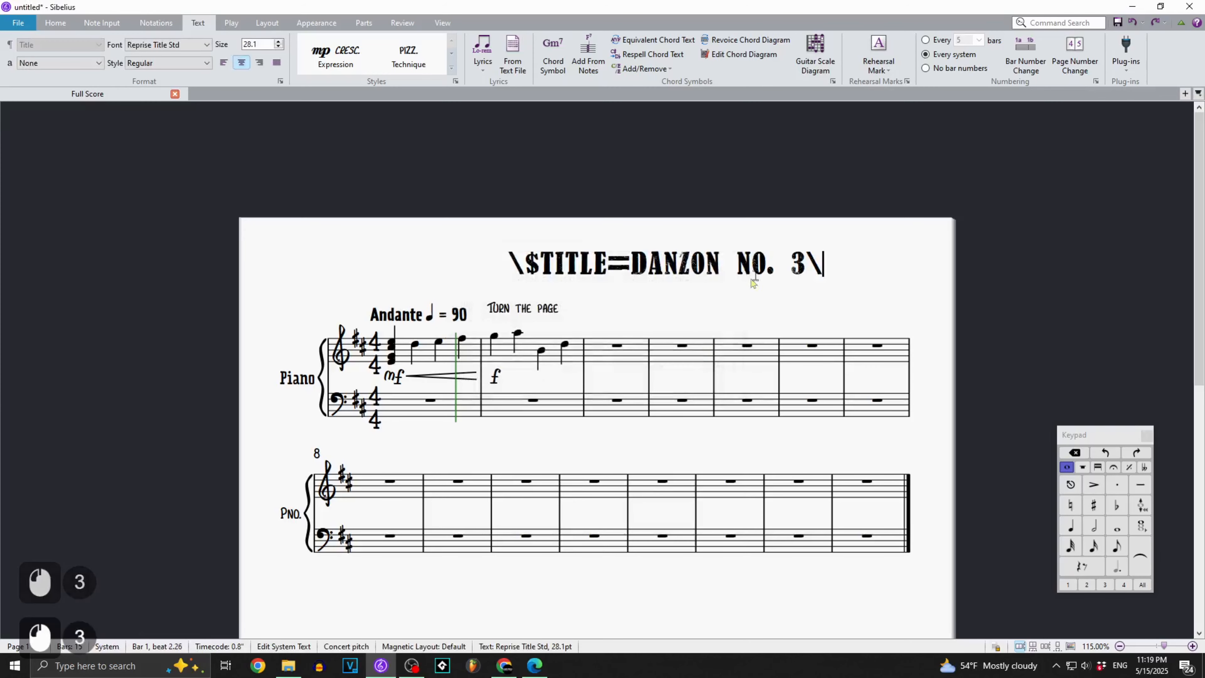
right_click(818, 165)
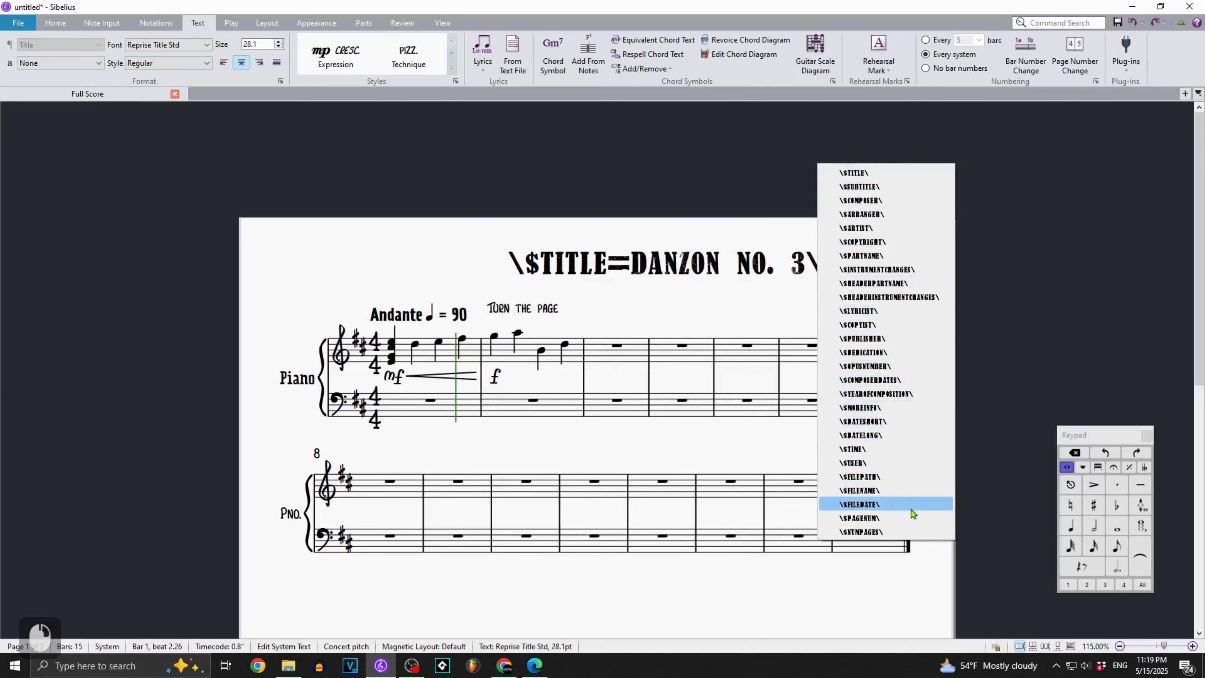
click(725, 202)
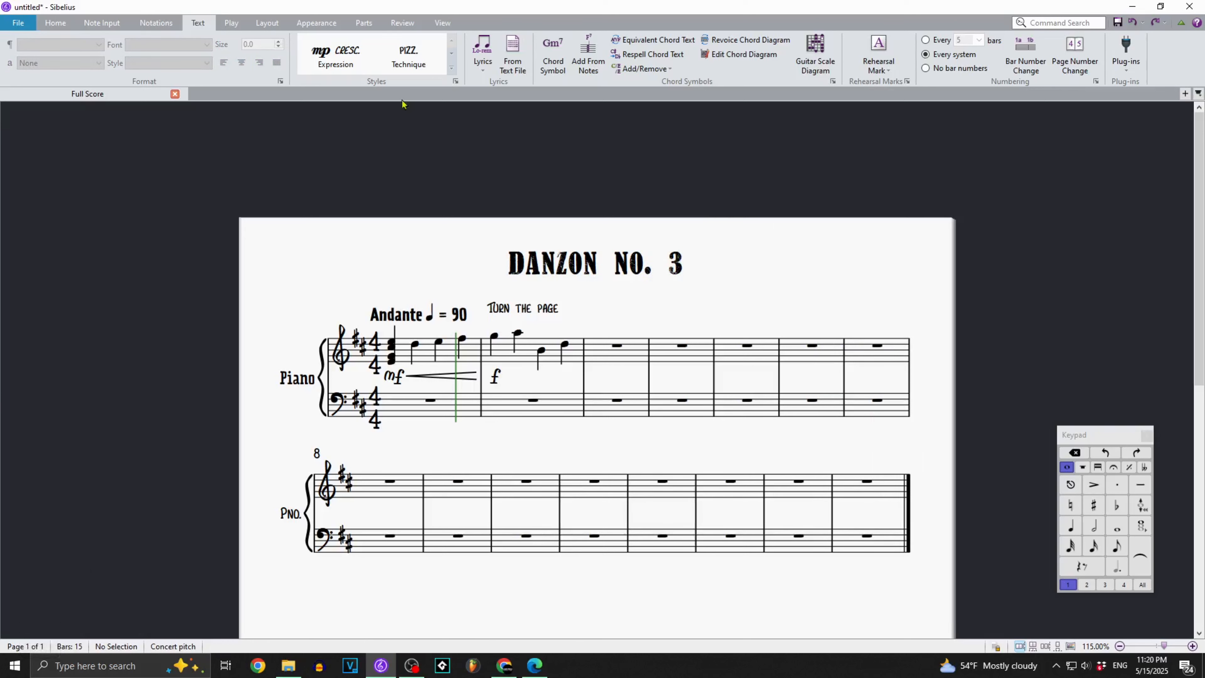
Undo the Title style's word menu change and the Jazz Reprise house style import.
click(707, 266)
key(ctrl+z)
key(ctrl+z)
key(ctrl+z)
key(ctrl+z)
key(ctrl+z)
key(ctrl+z)
key(ctrl+z)
key(ctrl+z)
key(ctrl+z)
key(ctrl+z)
key(ctrl+z)
Recheck the word menu of the title text under the restored house style.
double_click(646, 246)
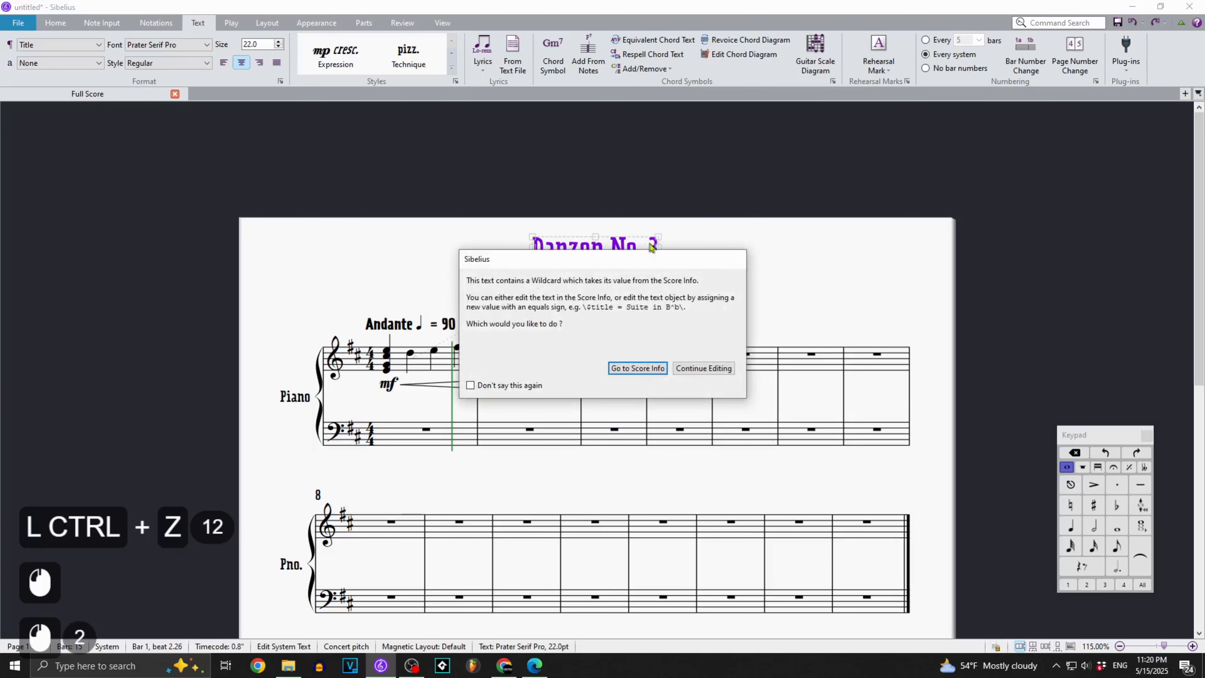
click(706, 368)
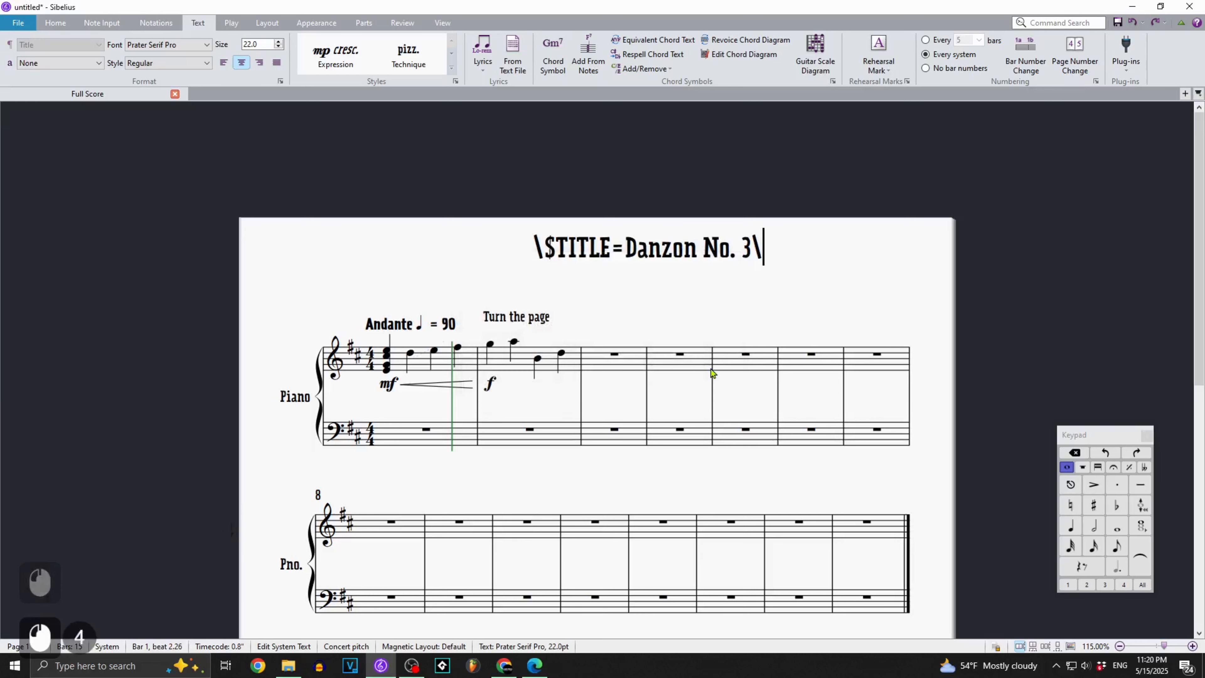
right_click(759, 256)
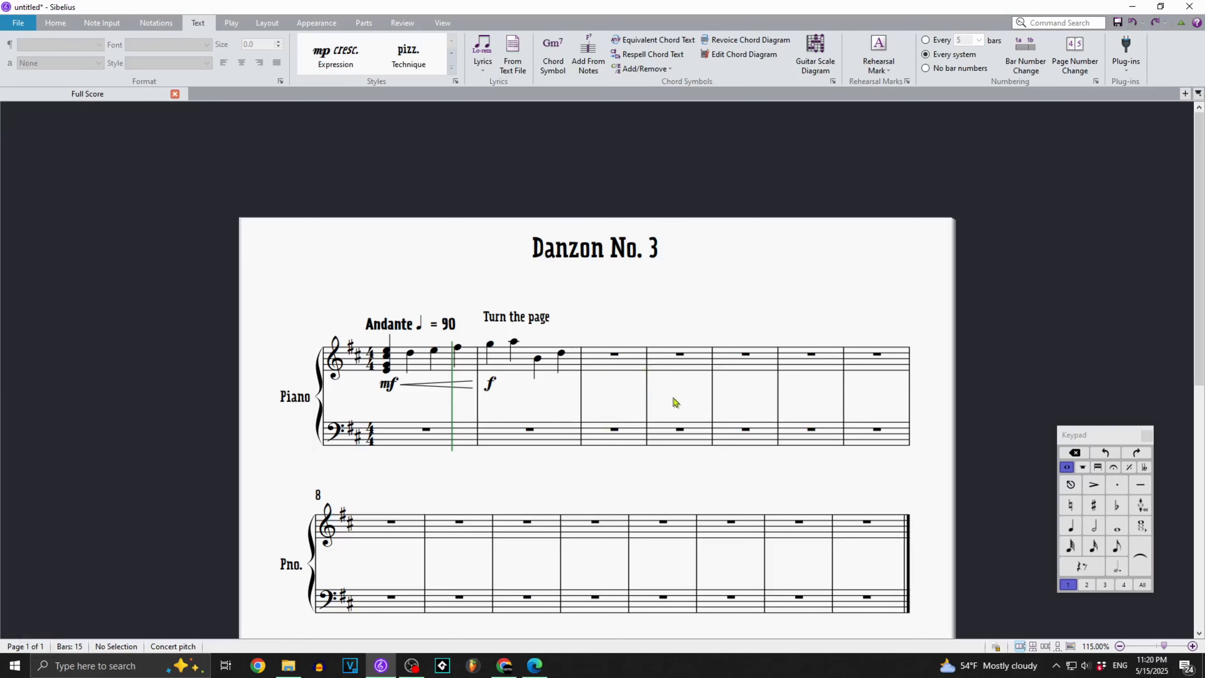
Enter "For Pinao" as the Subtitle in the score's file info and move on to the Dedication field.
click(18, 22)
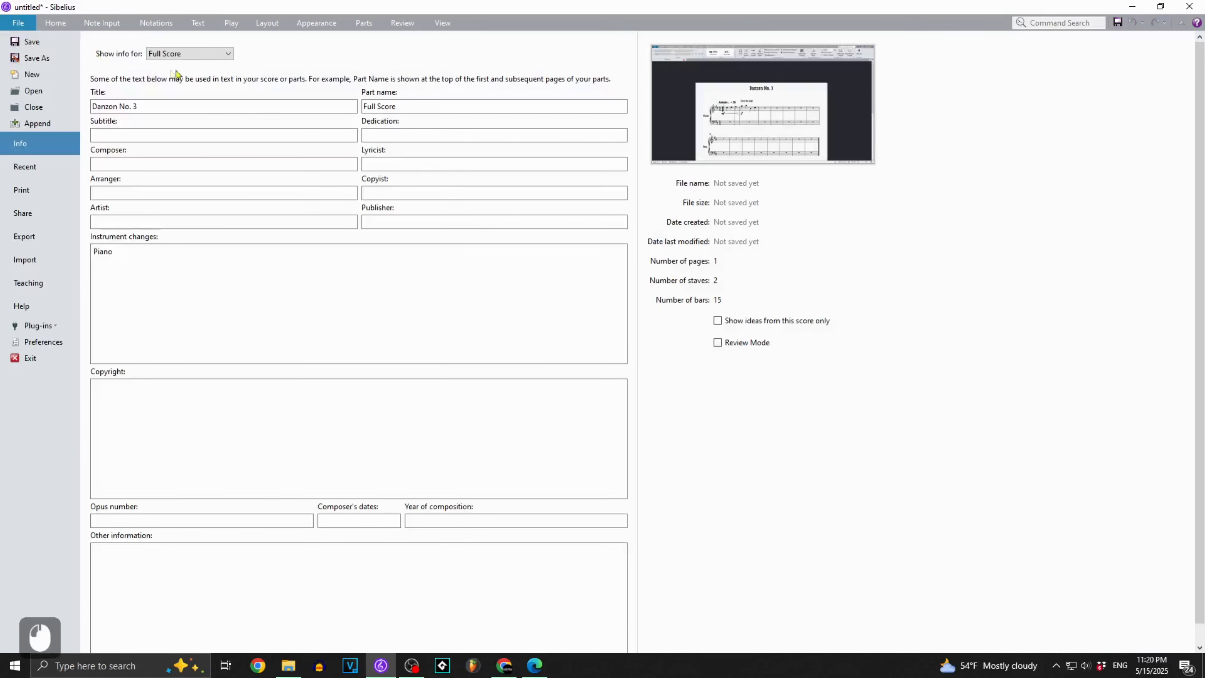
double_click(256, 135)
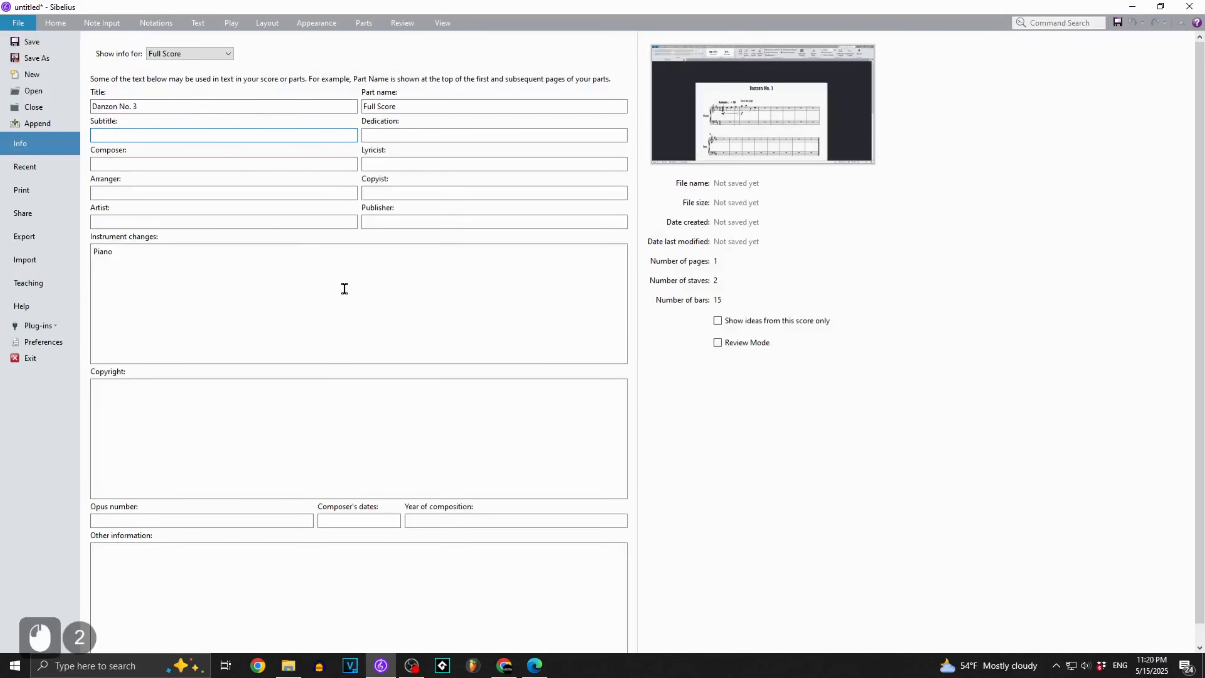
text(For )
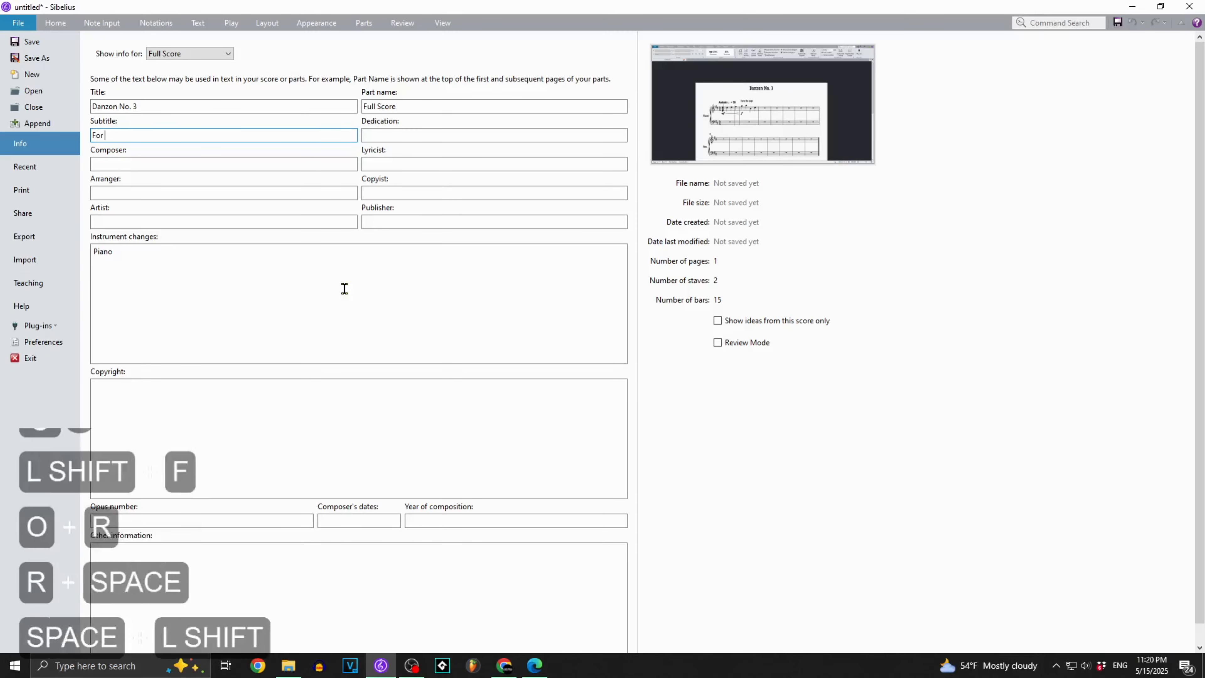
text(Piea)
key(BackSpace)
key(BackSpace)
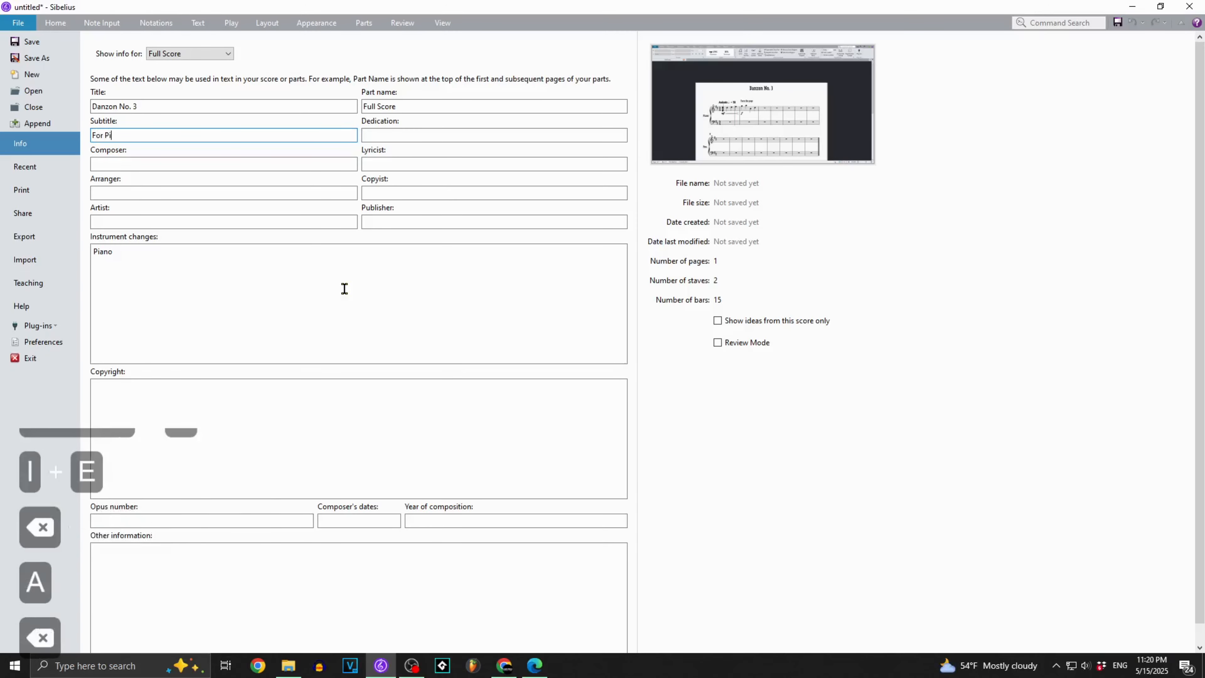
text(nao)
key(Tab)
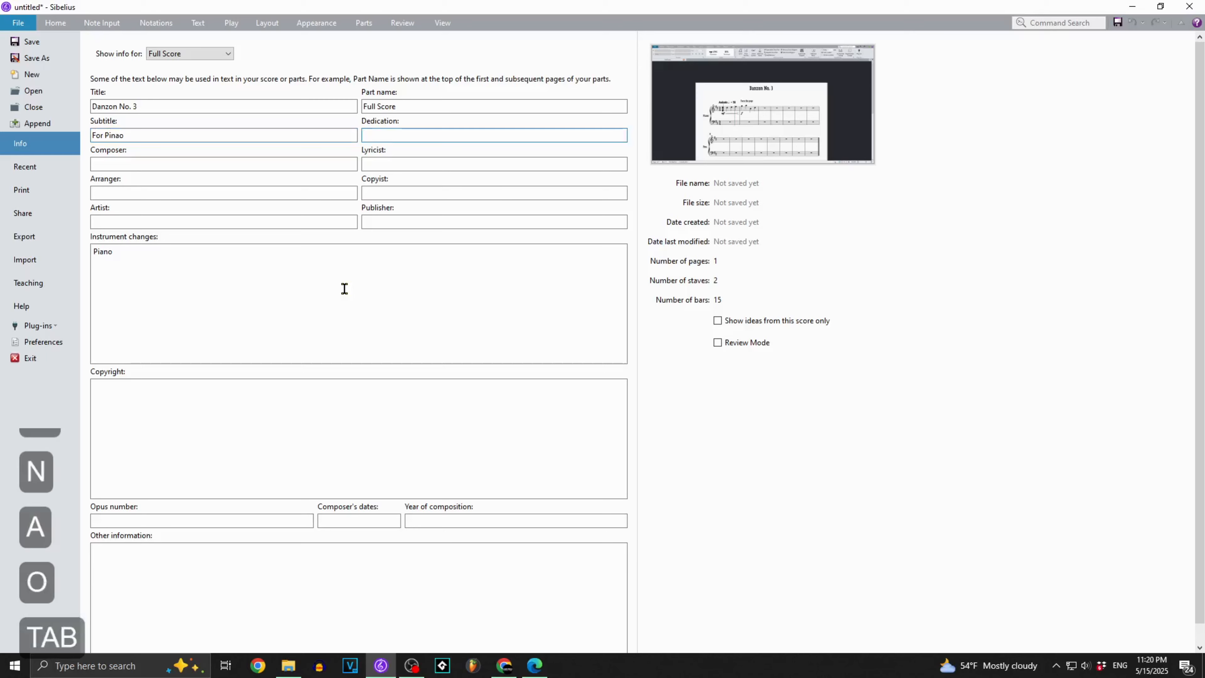
Fill in the Composer and Arranger fields of the score's file info with the composer's and arranger's names.
key(Tab)
text(Chri)
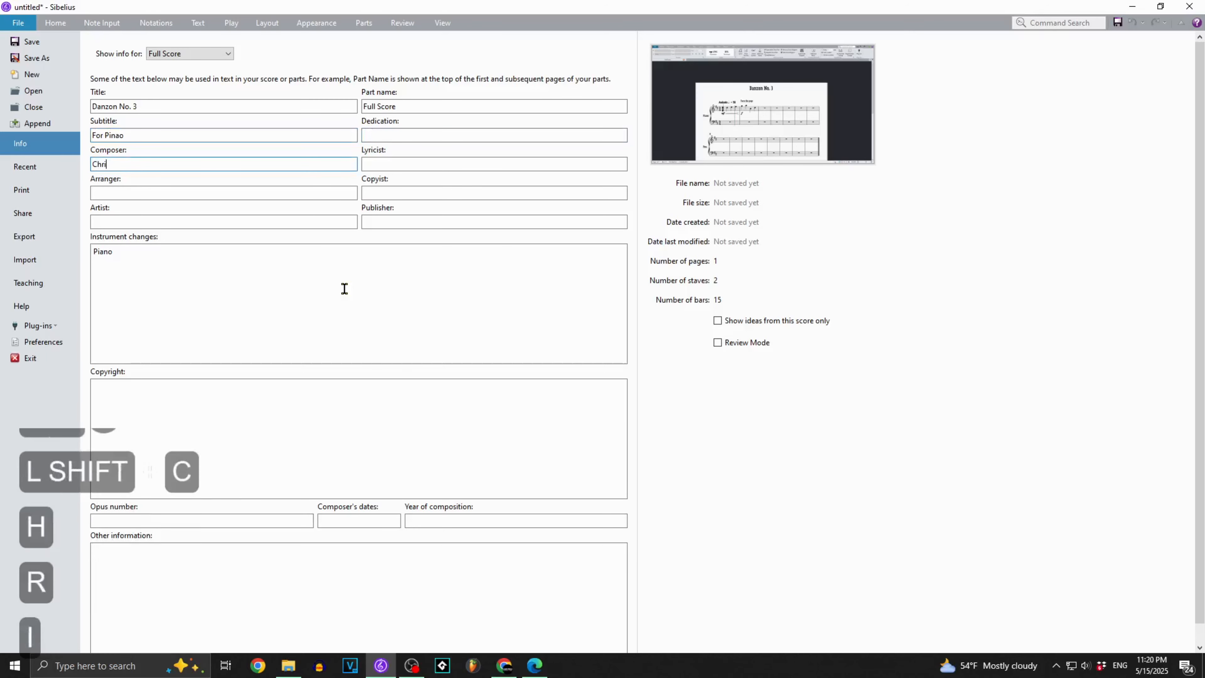
text(s Price Music)
key(Tab)
key(Tab)
text(Chris Price M)
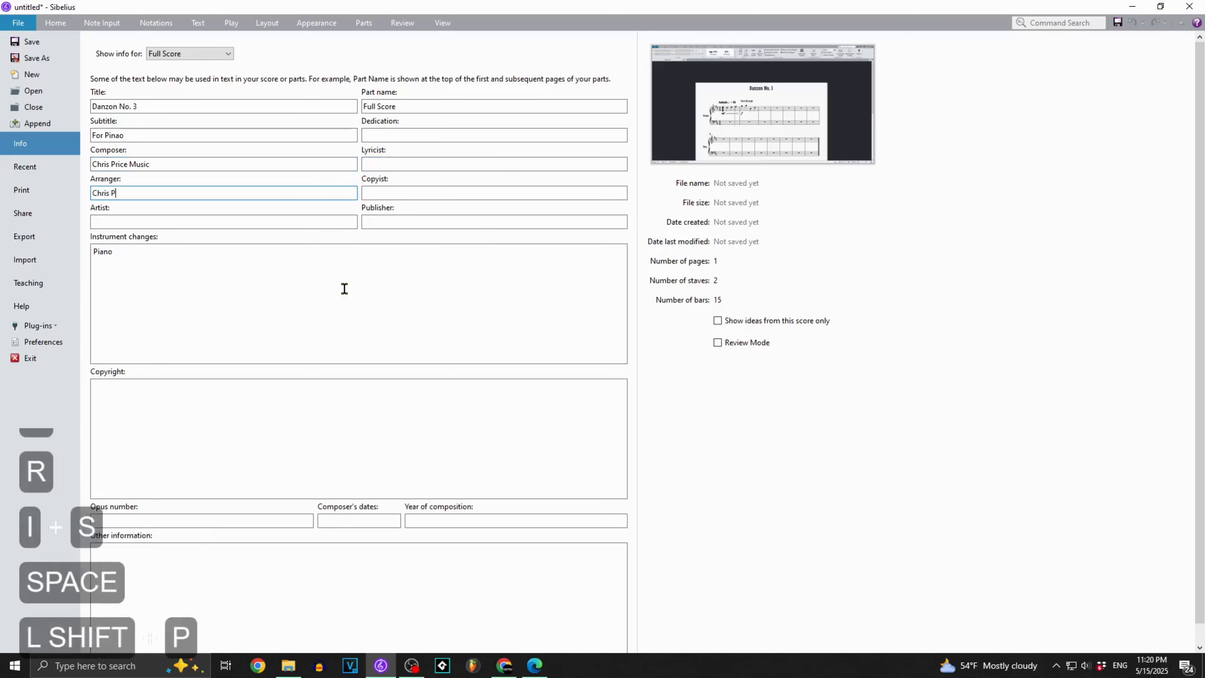
text(usic)
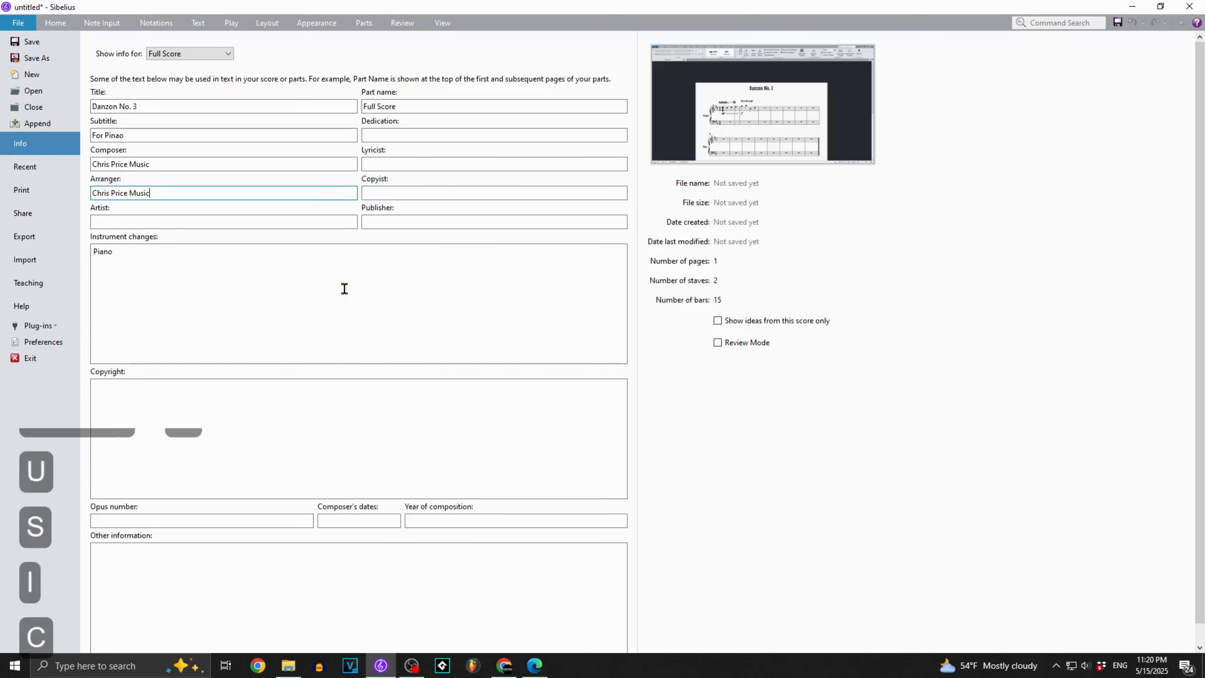
Insert the © symbol into the Copyright field from the Windows symbol picker.
key(Tab)
key(Tab)
key(shift+Tab)
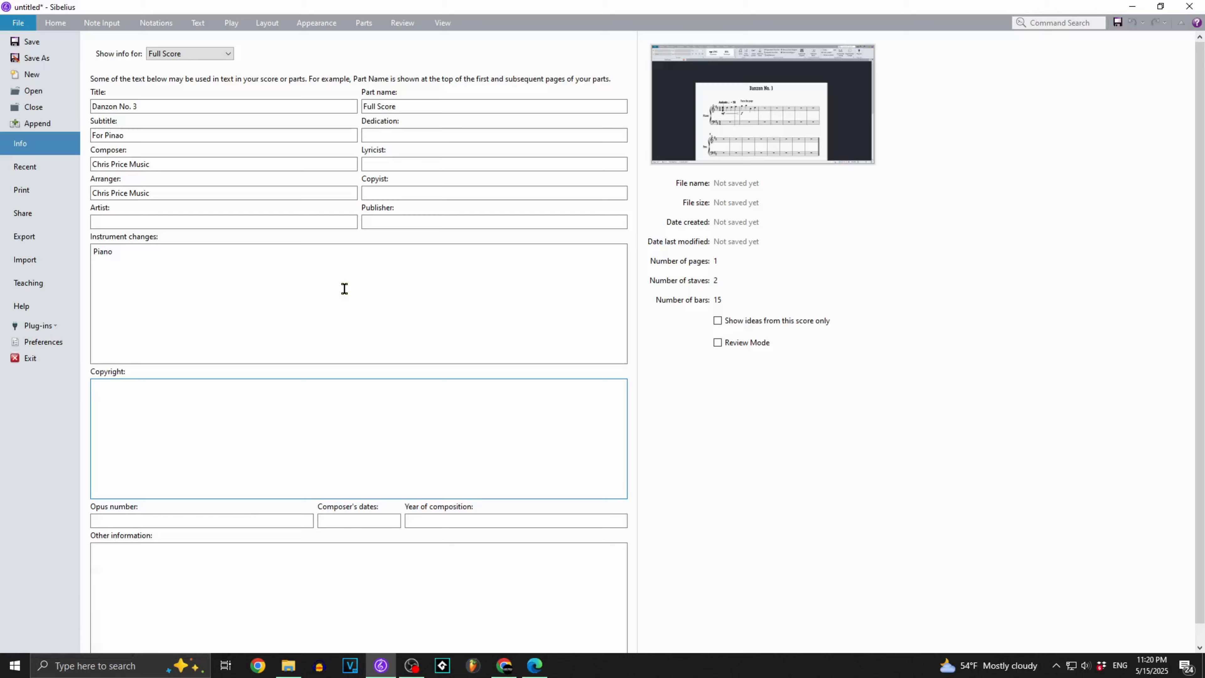
key(super+period)
drag(1080, 450, 564, 357)
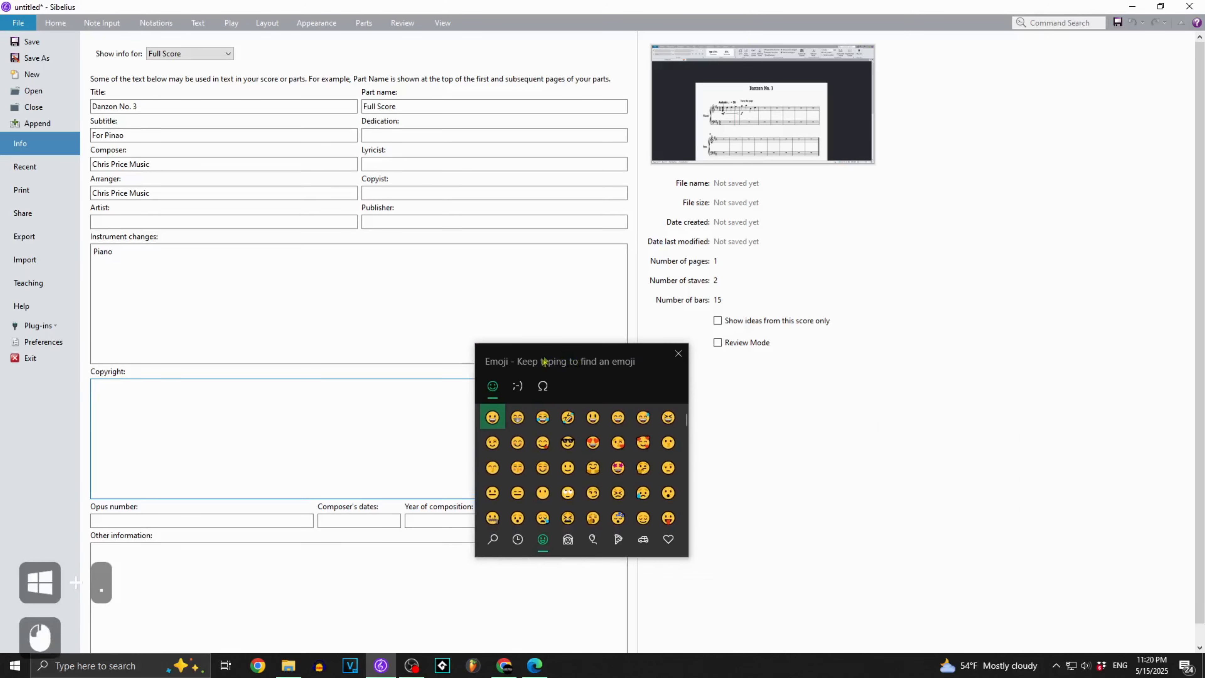
click(542, 387)
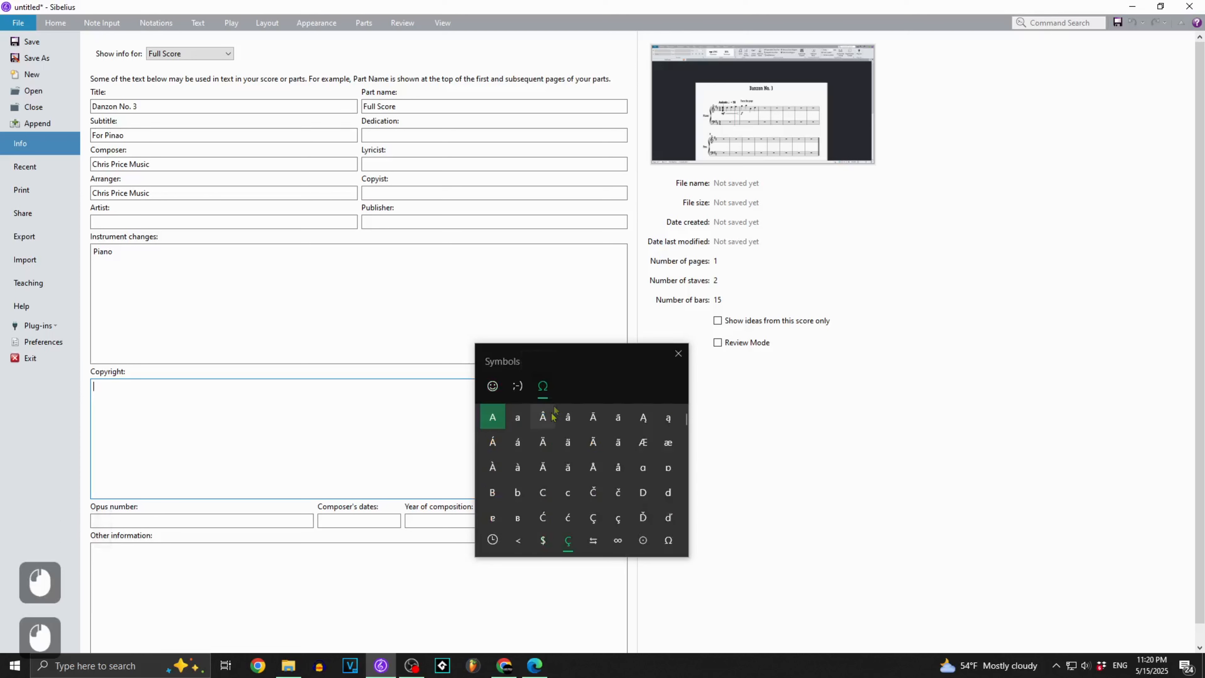
click(518, 541)
scroll(522, 546, up, 2)
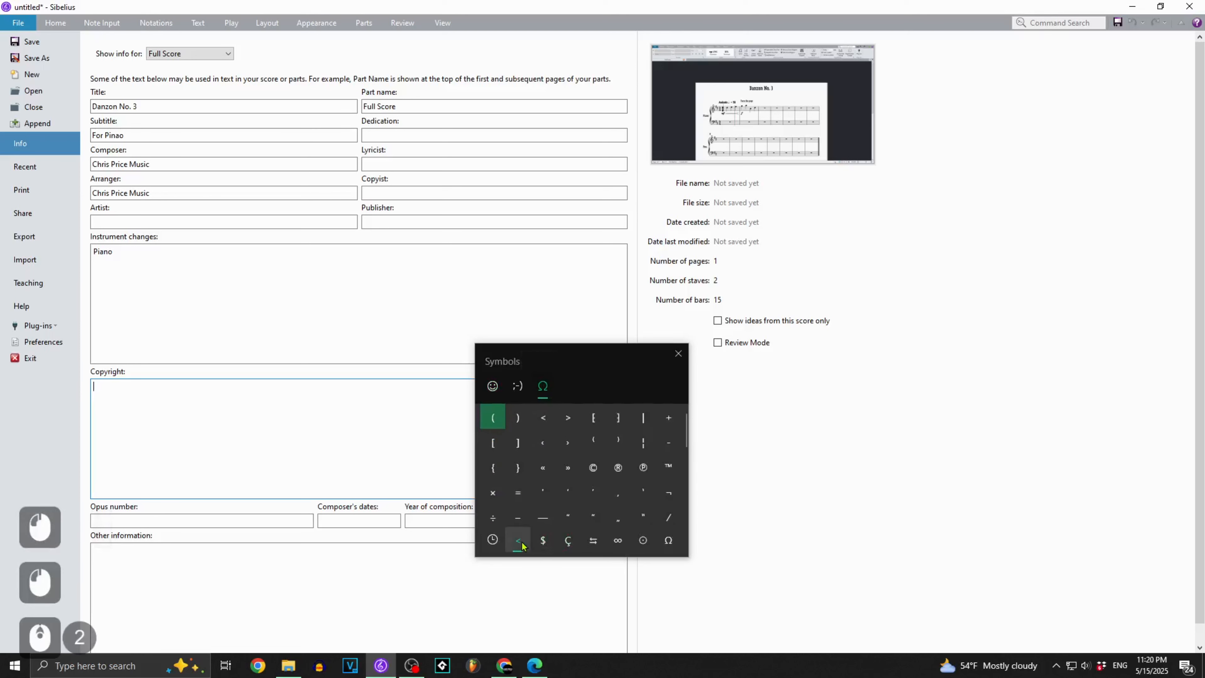
click(594, 467)
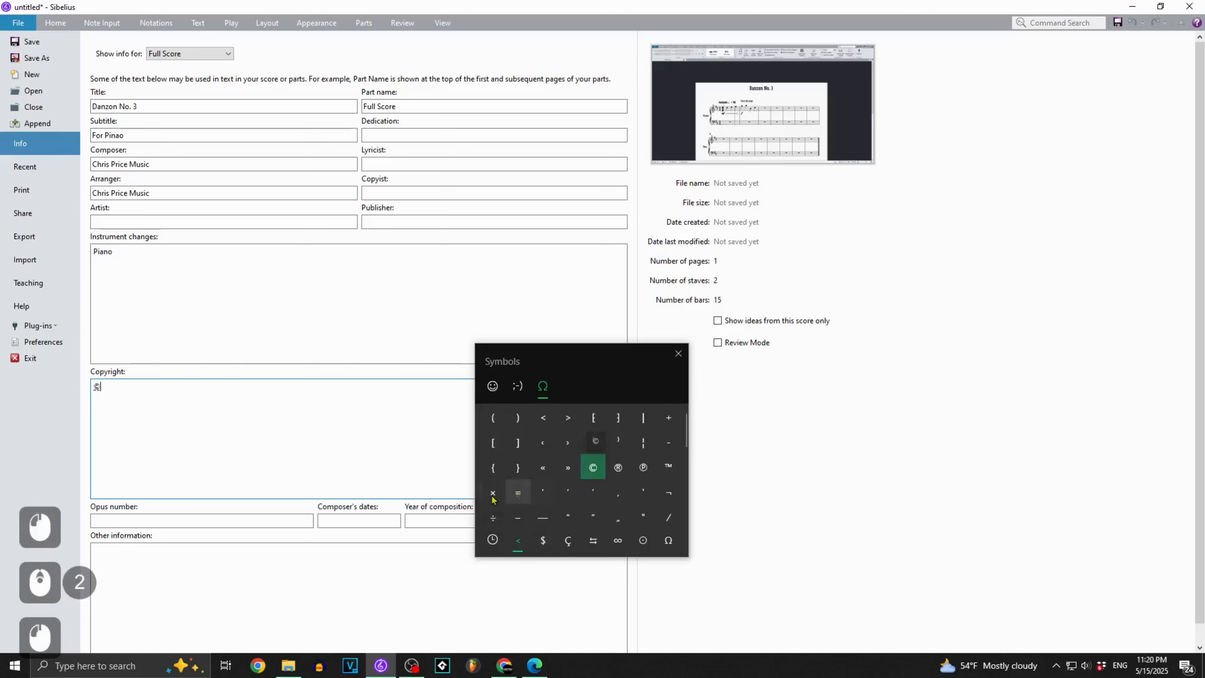
Complete the Copyright entry with the rights holder's name and 2025, and return to the score.
click(142, 422)
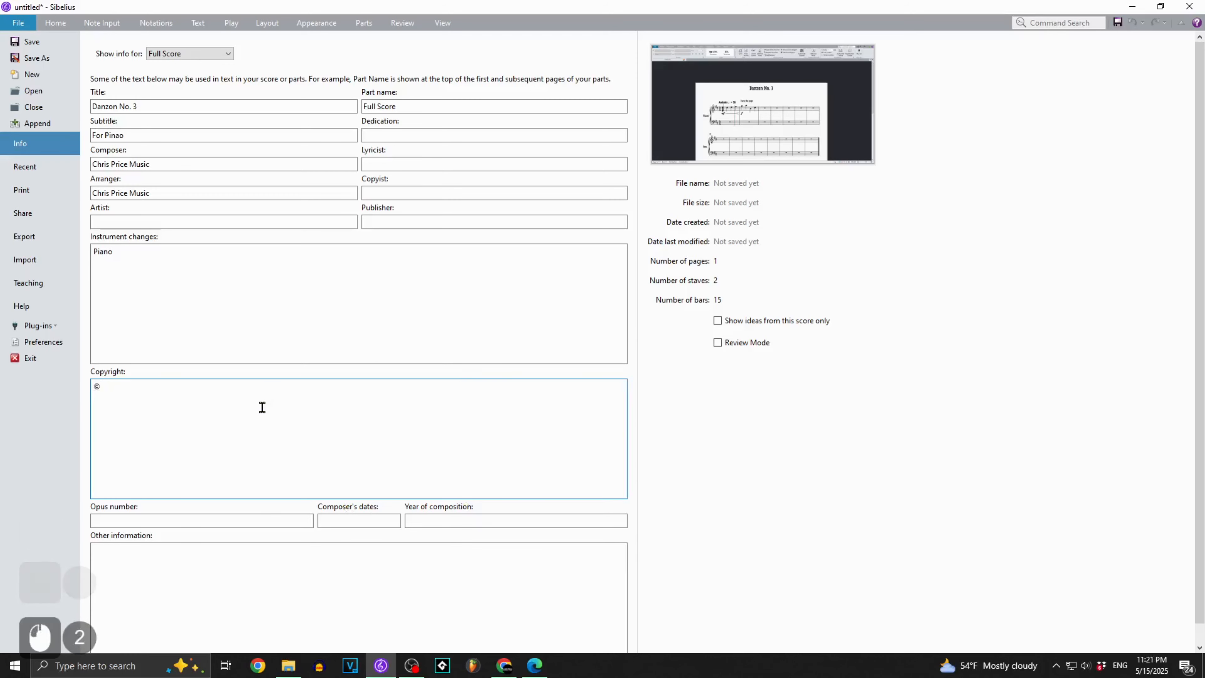
text(Chris Price Music)
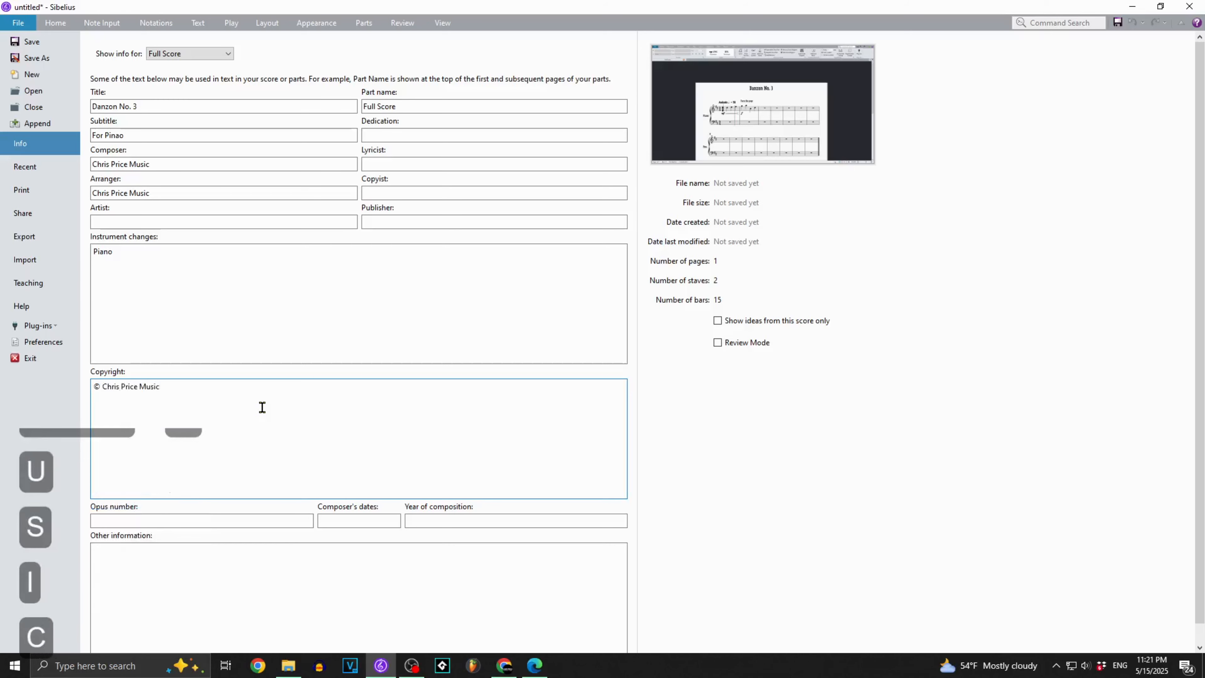
text( 2025)
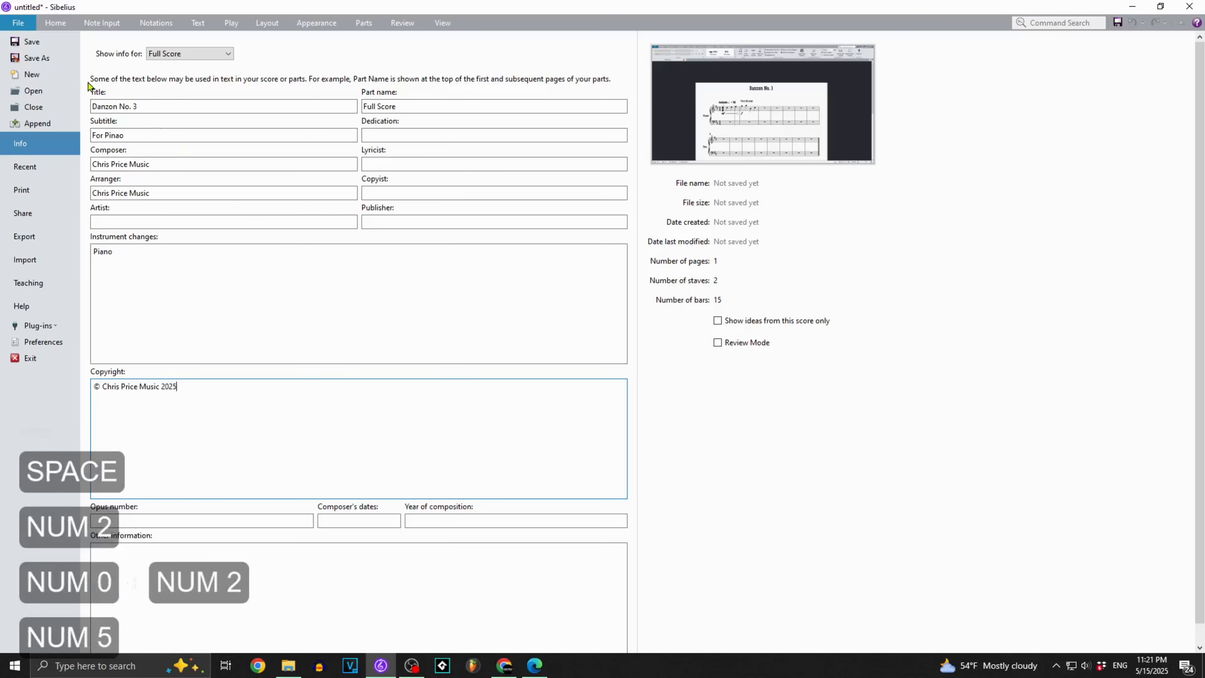
click(18, 22)
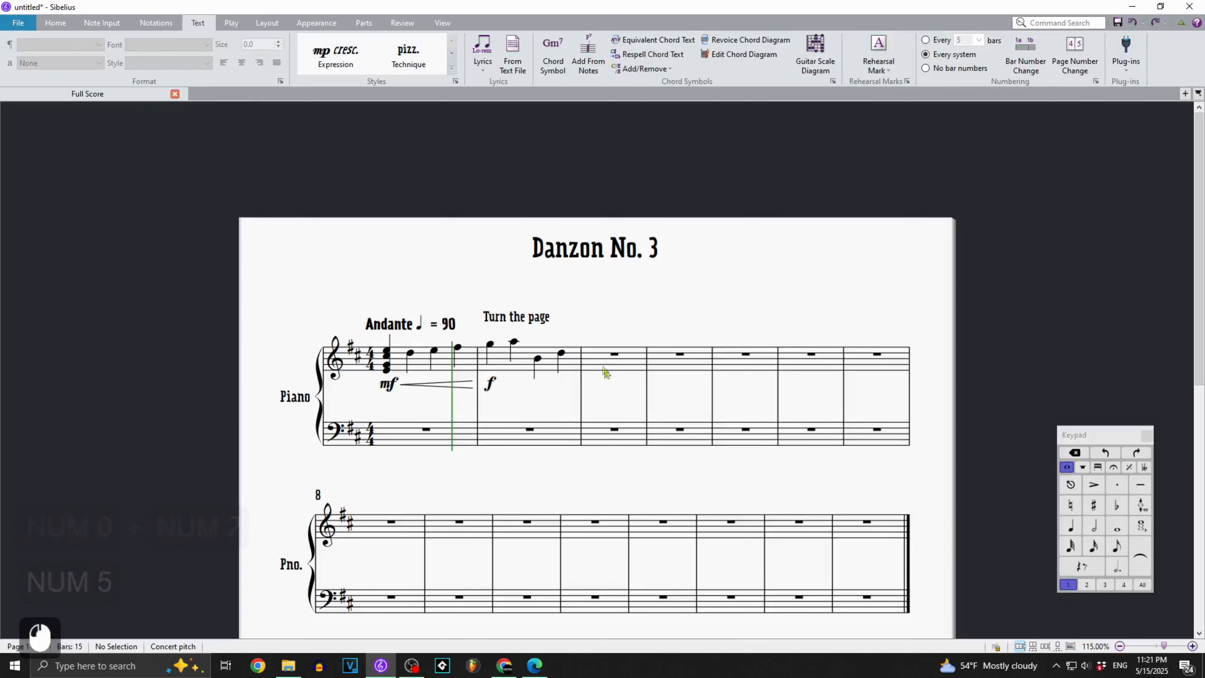
Add Subtitle text beneath the title and fill it with the \$SUBTITLE\ wildcard.
right_click(636, 300)
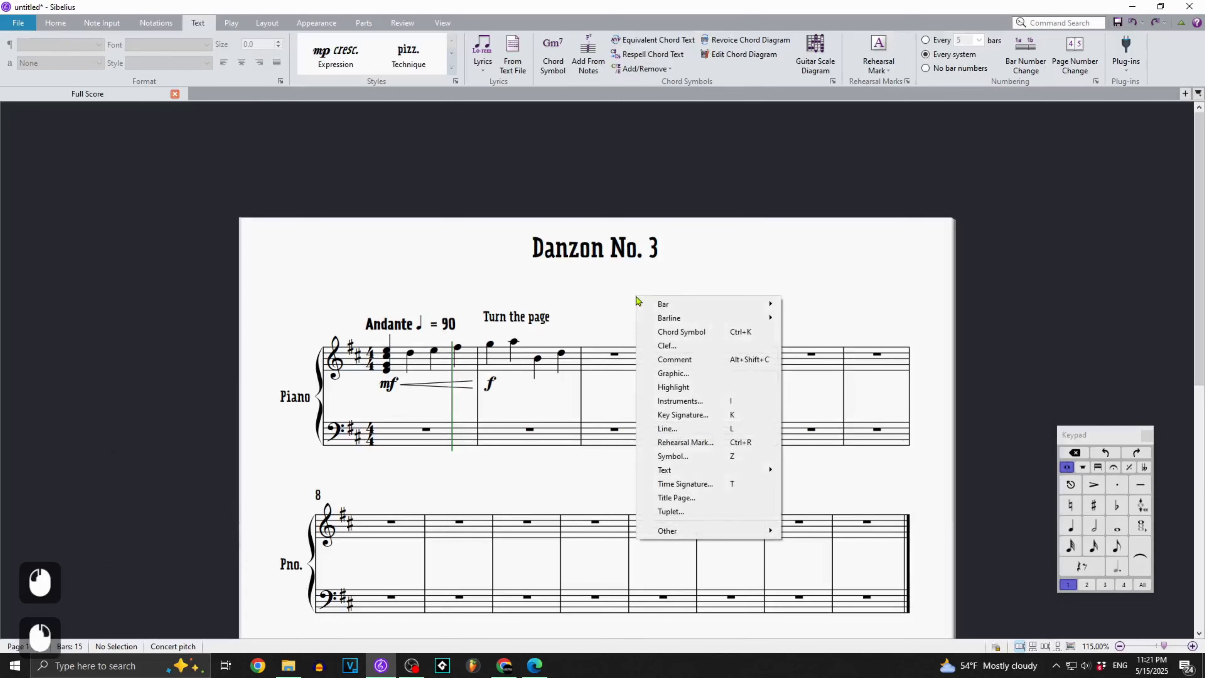
click(728, 471)
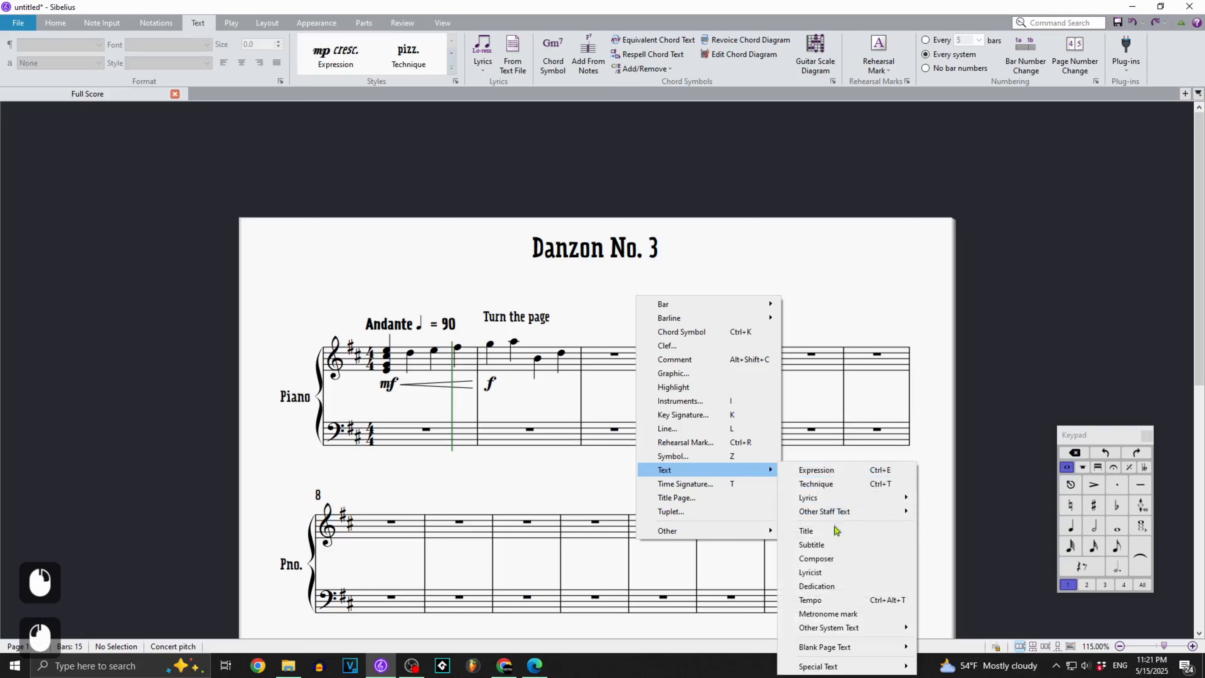
click(838, 544)
click(613, 283)
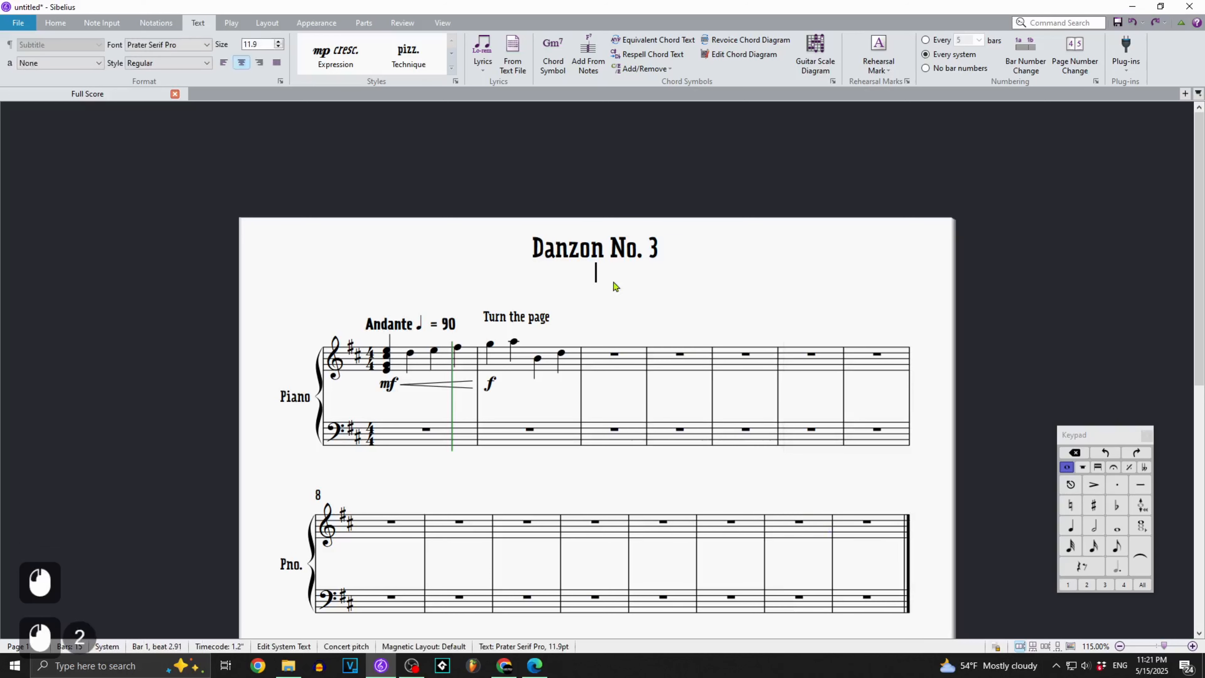
right_click(601, 273)
click(662, 192)
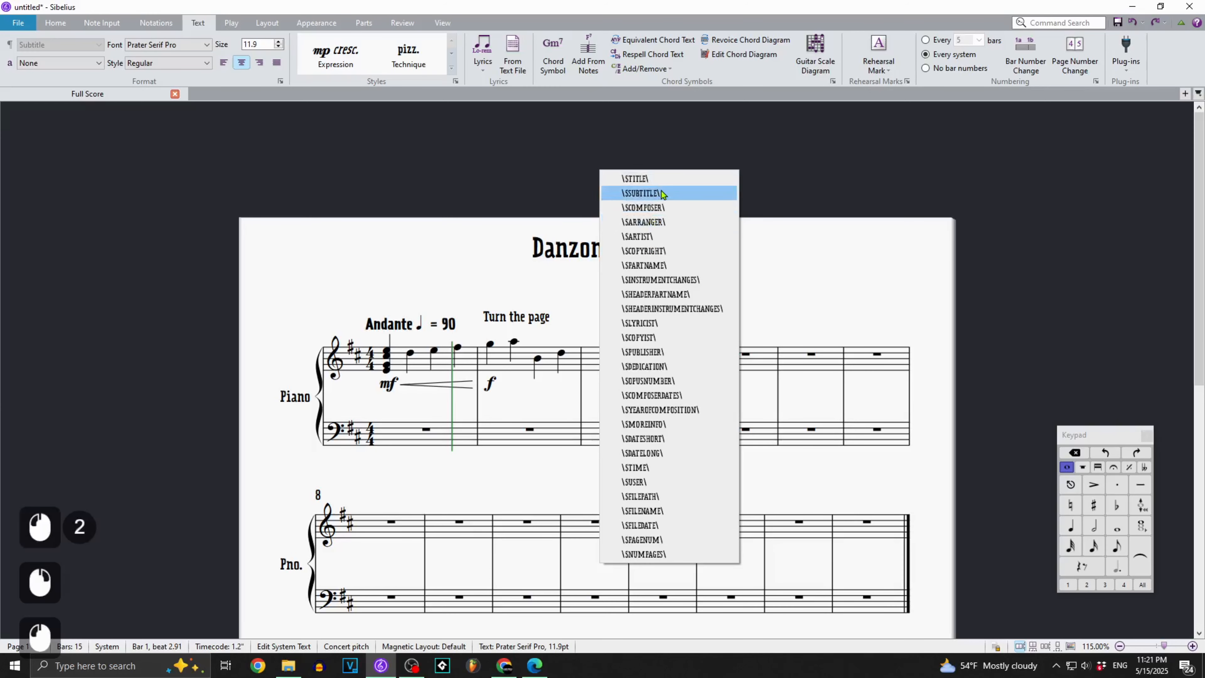
click(770, 285)
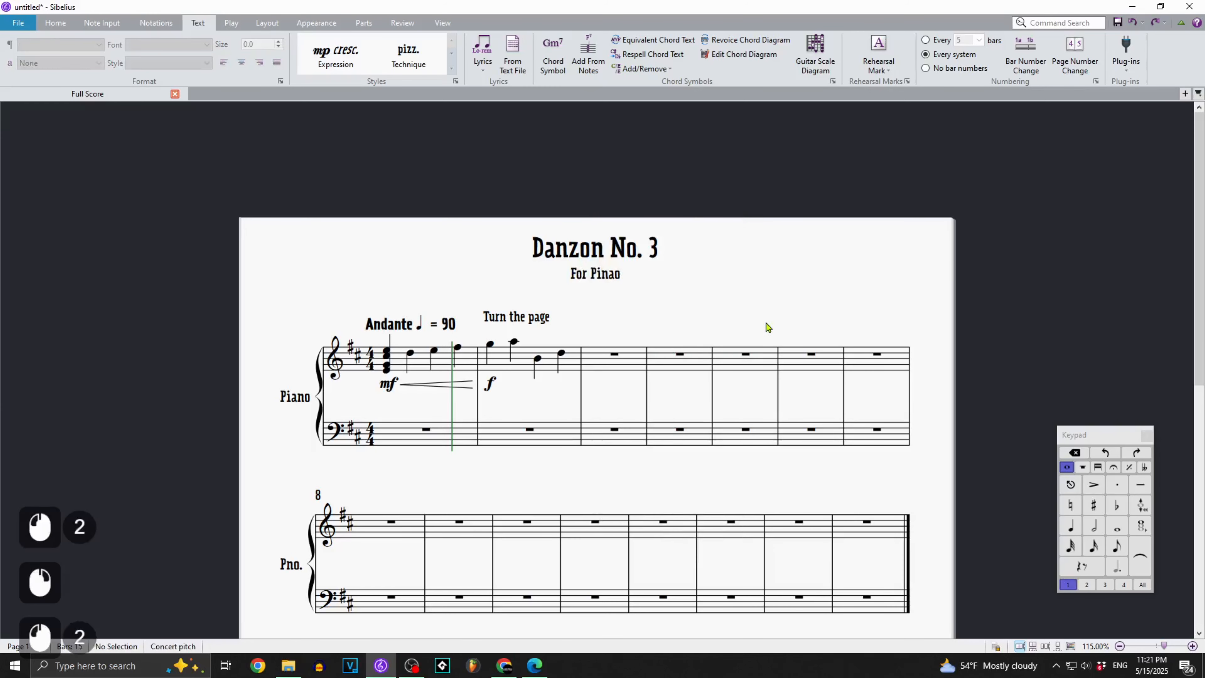
Add Composer text above the end of the first system and insert the \$COMPOSER\ wildcard in it.
right_click(731, 298)
mouse_move(824, 471)
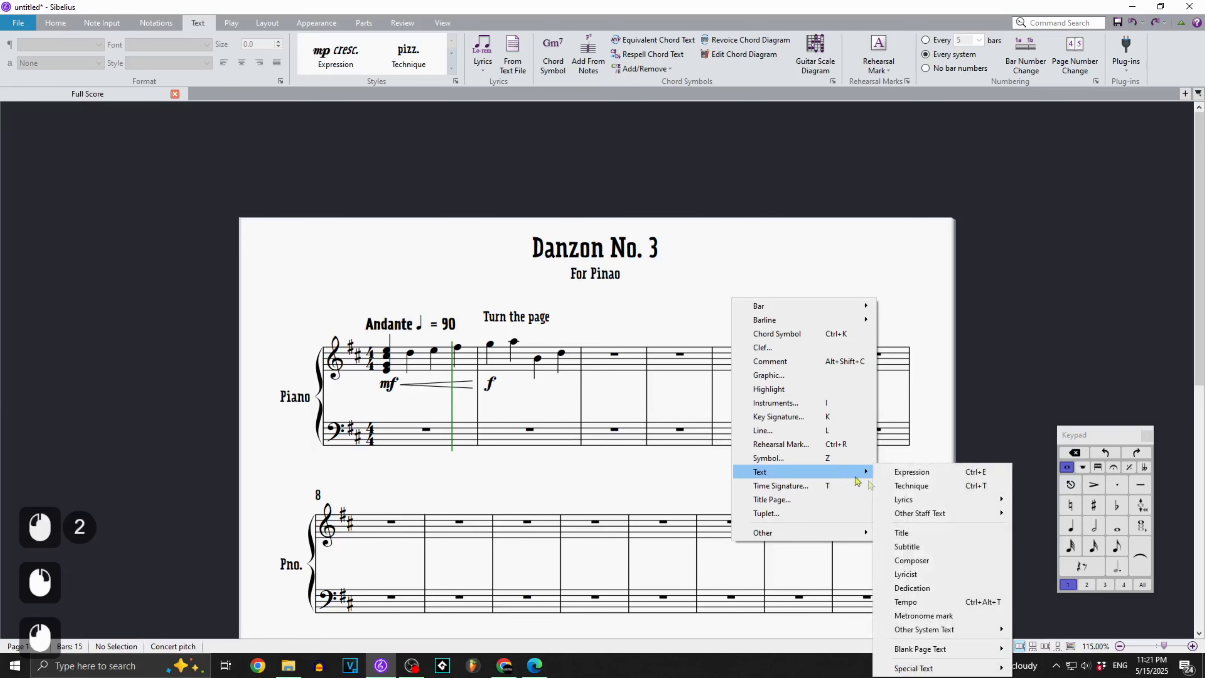
mouse_move(956, 630)
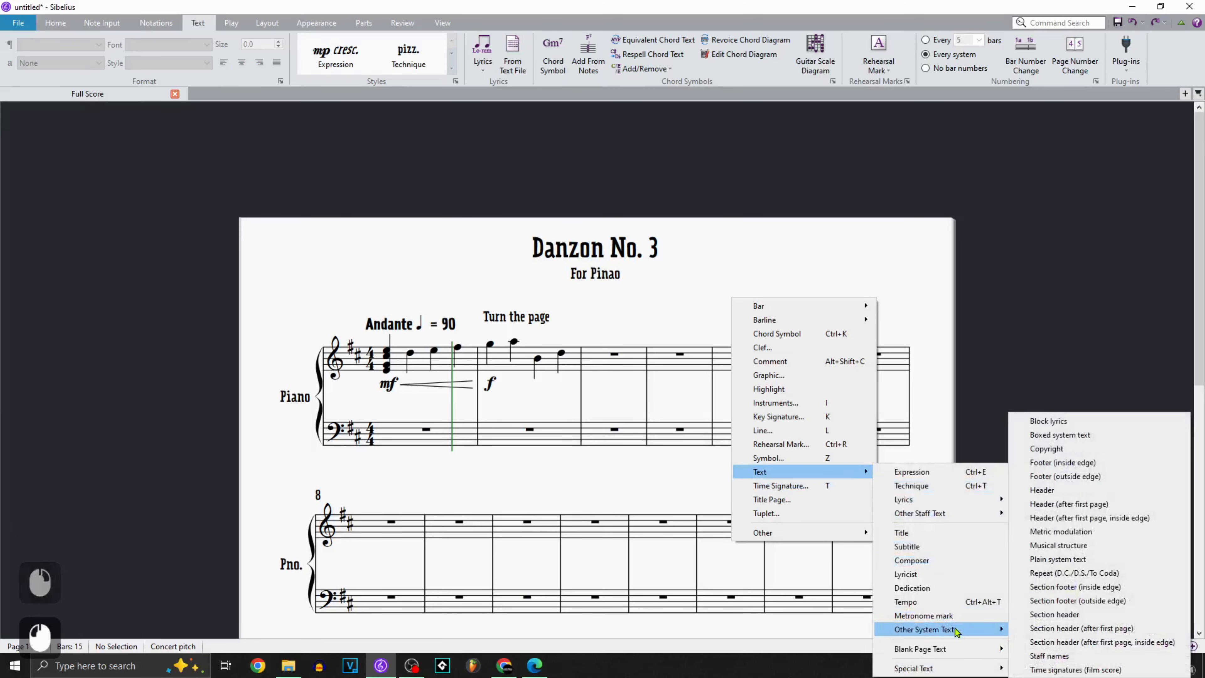
click(963, 567)
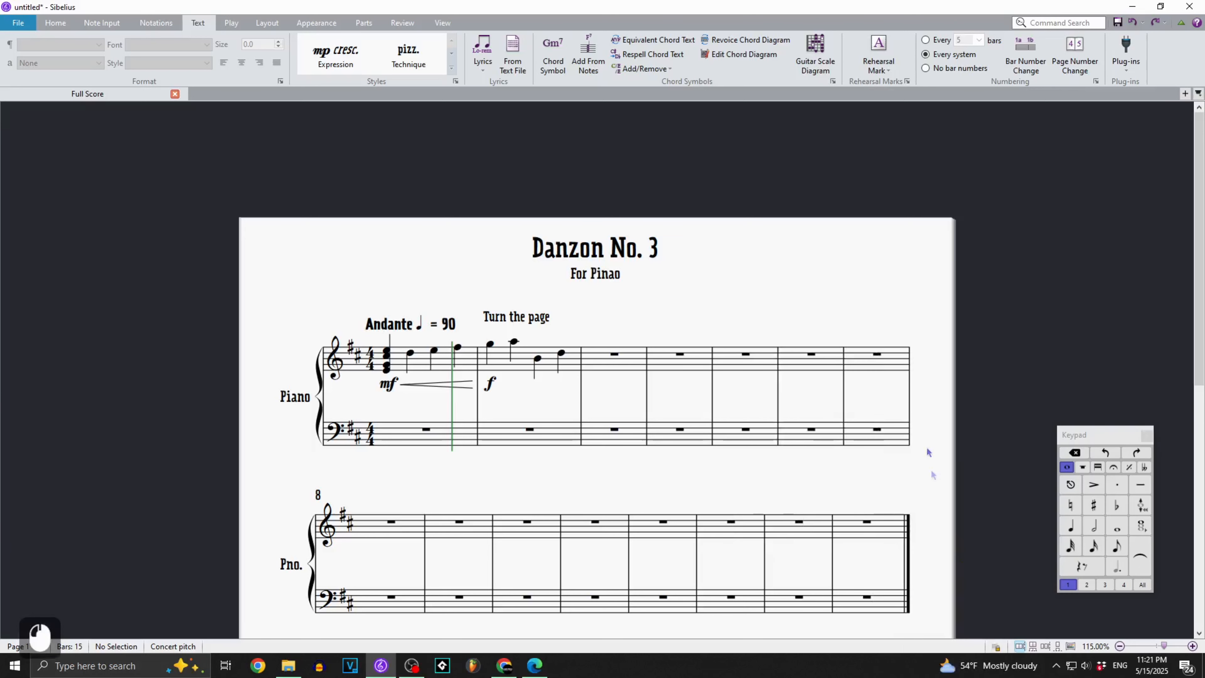
click(895, 309)
right_click(901, 290)
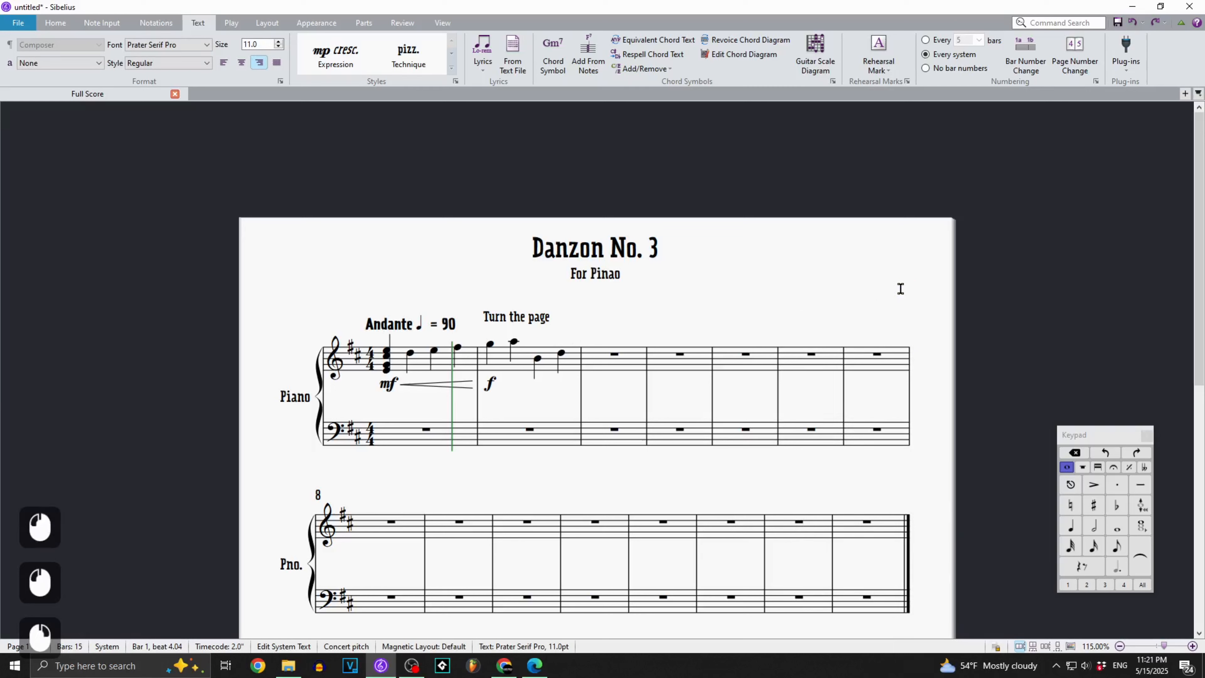
click(978, 225)
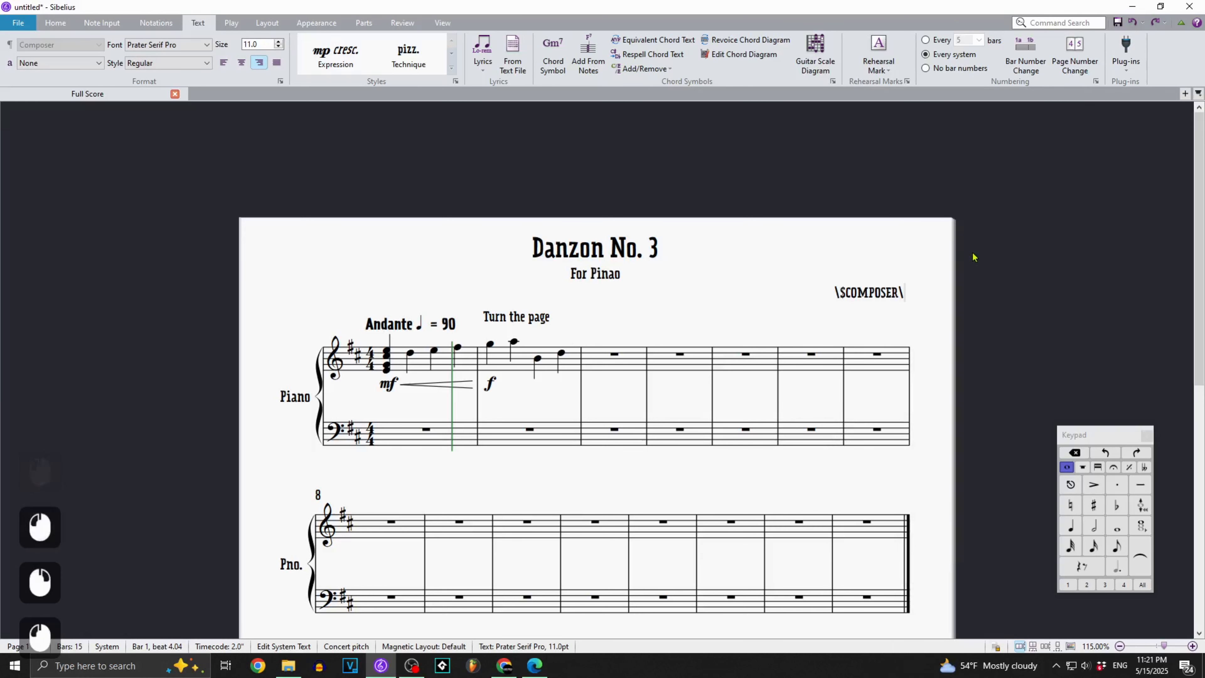
Add a second line to the composer text reading "Arr. " followed by the \$ARRANGER\ wildcard, and finish editing.
key(Return)
key(BackSpace)
key(Return)
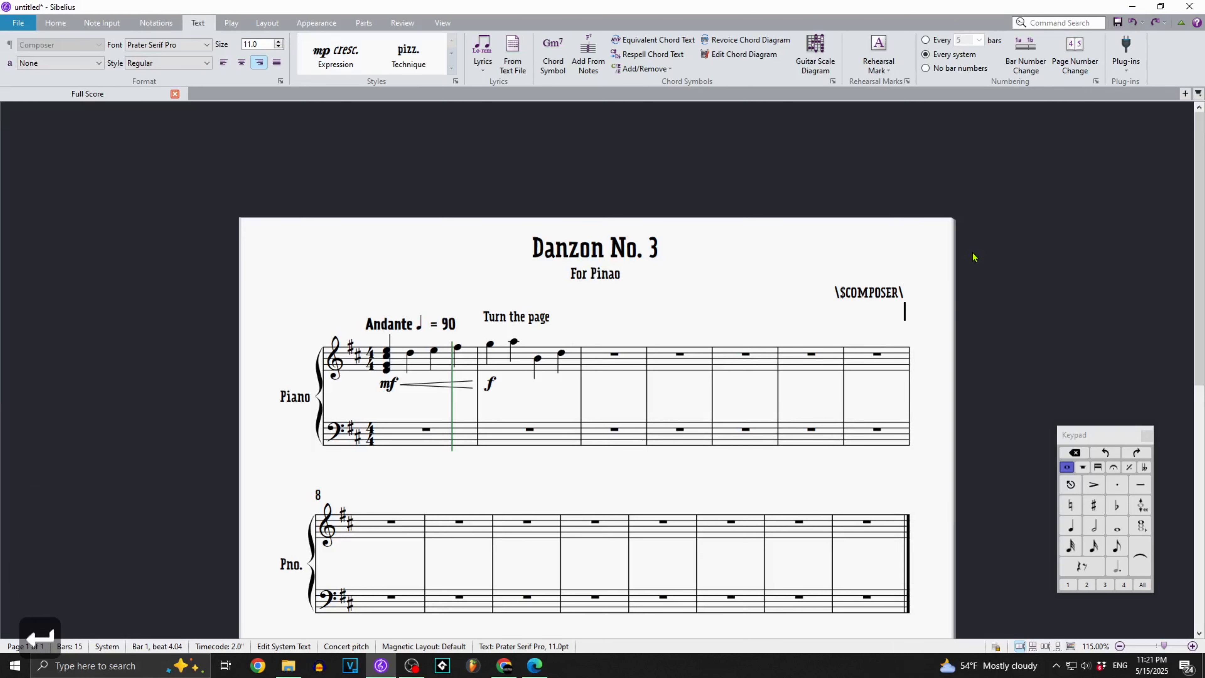
text(Arr.)
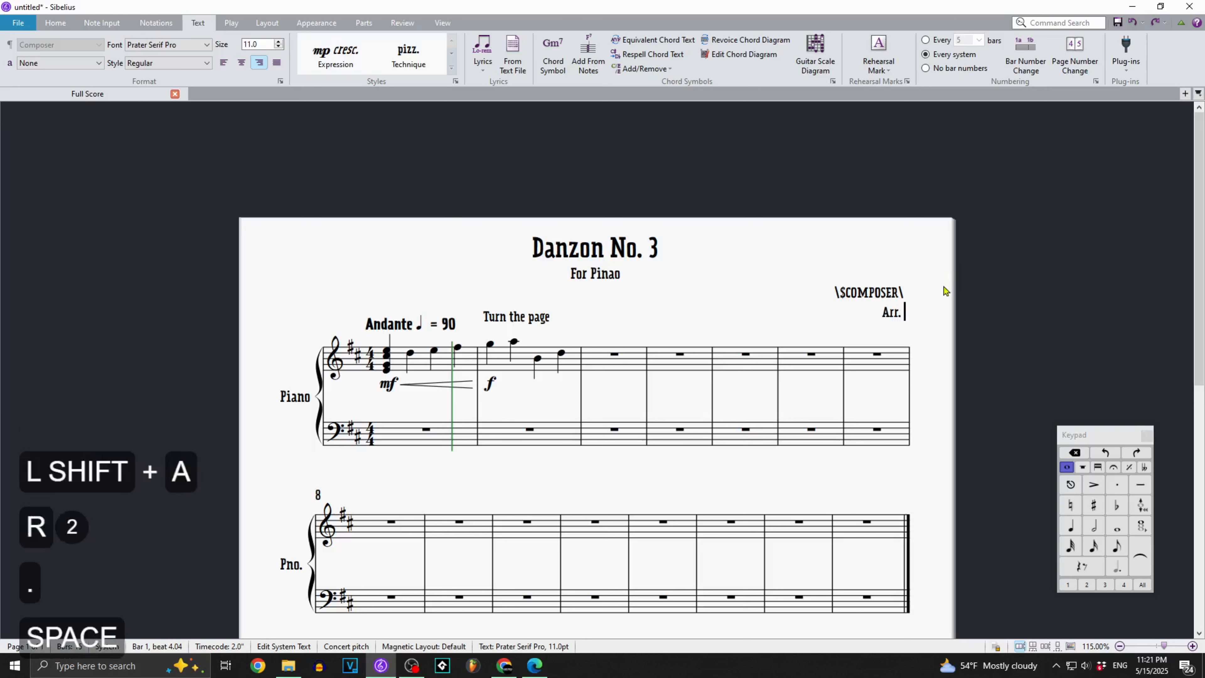
right_click(919, 312)
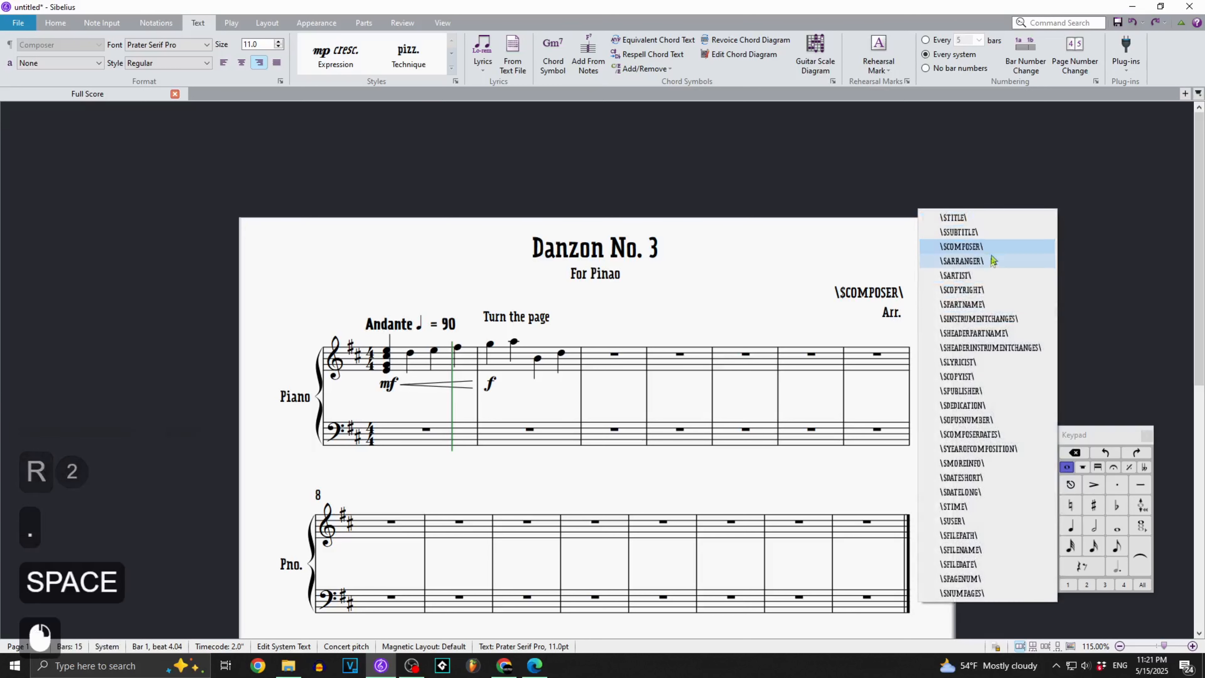
click(991, 266)
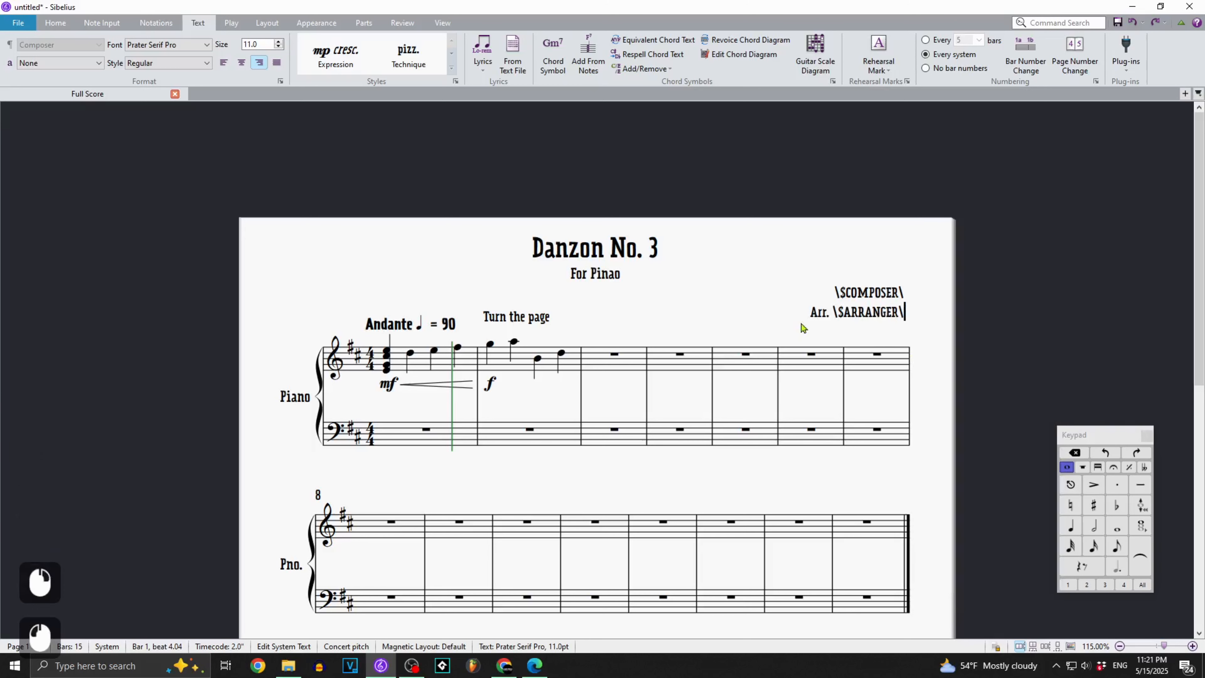
key(Escape)
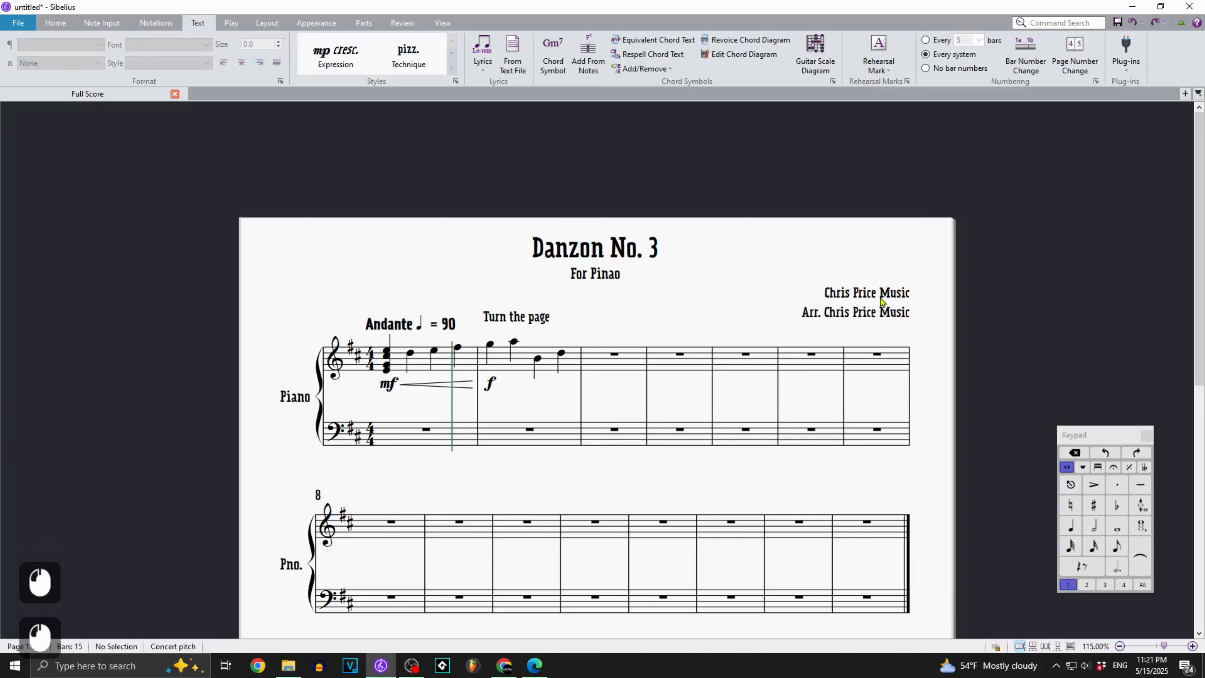
Replace the Arranger entry in the file info with the arranger's full name and return to the score.
click(19, 23)
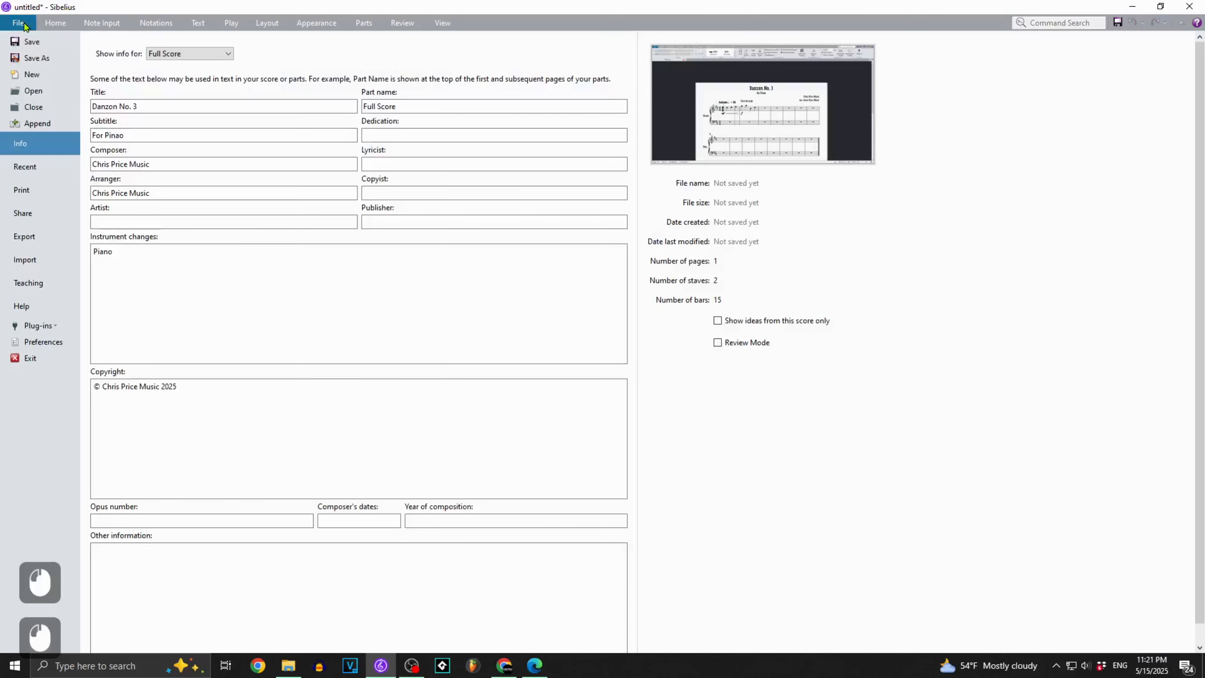
click(164, 194)
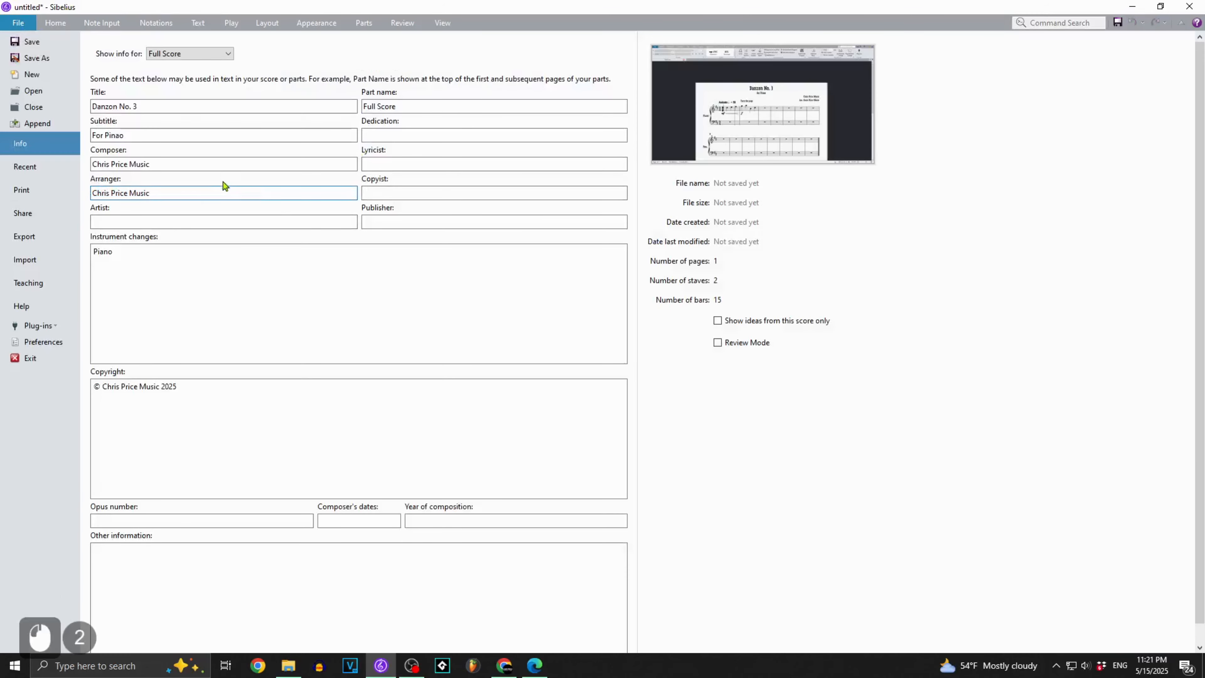
key(ctrl+a)
text(Christian Price)
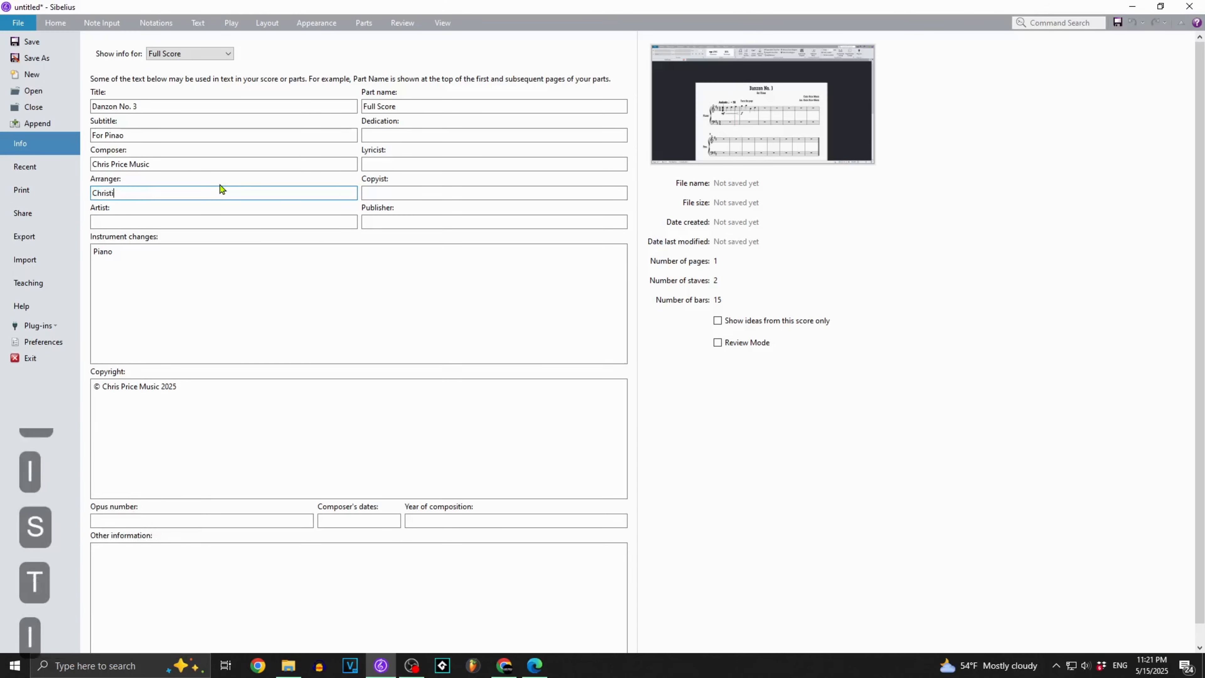
click(18, 23)
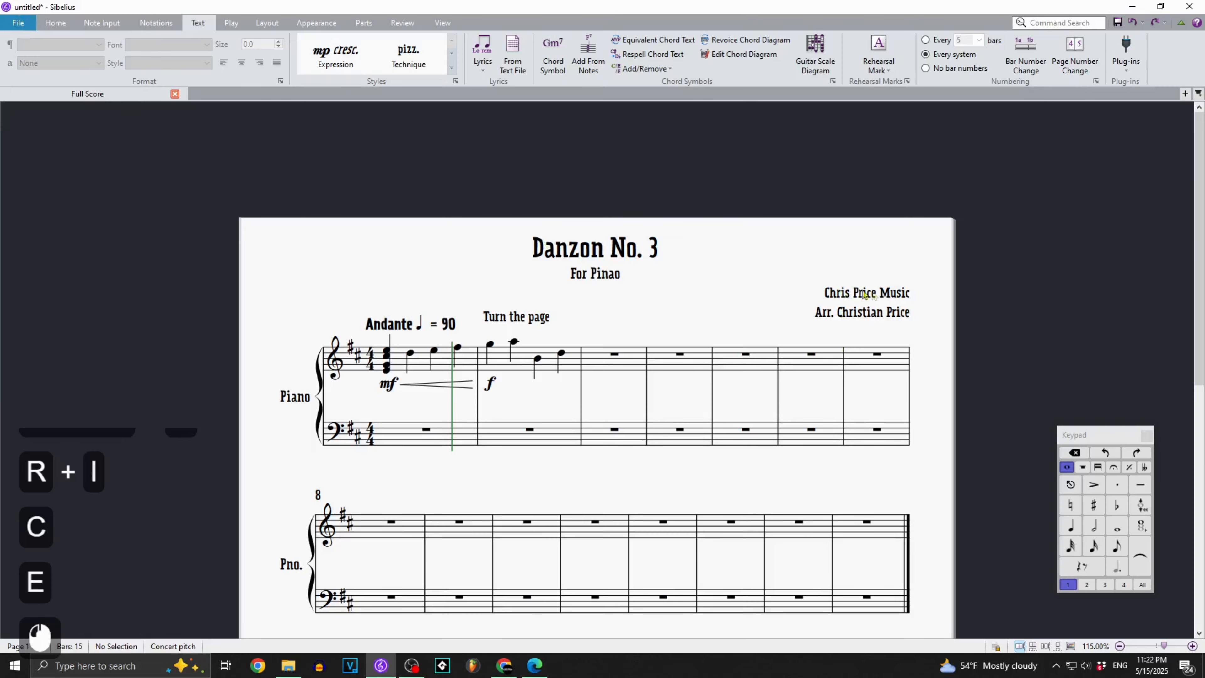
Edit the composer text and put "Written by " in front of the composer wildcard.
double_click(876, 311)
click(727, 367)
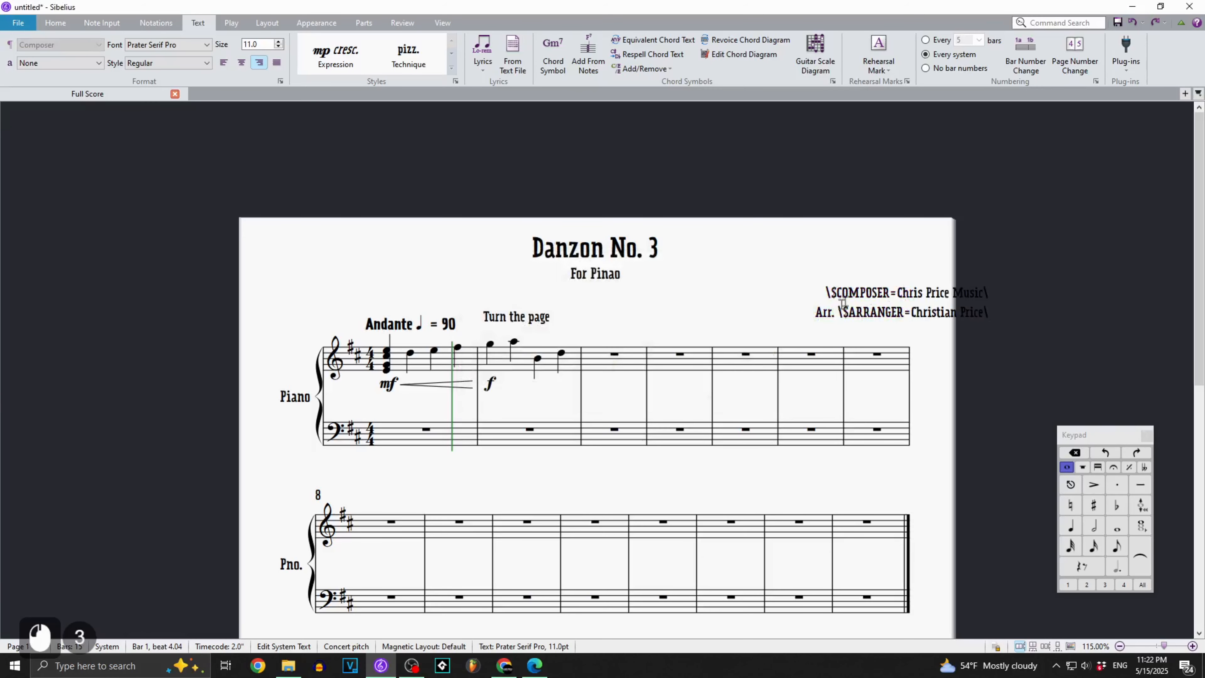
click(840, 378)
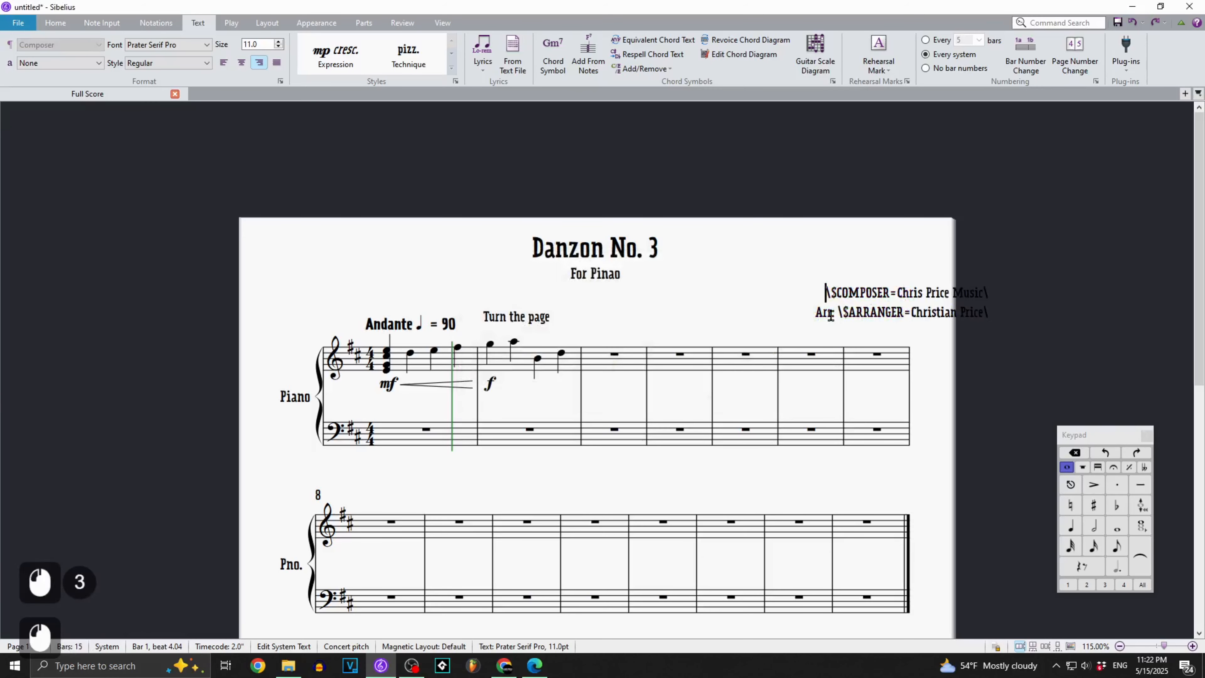
text(By)
key(BackSpace)
key(BackSpace)
text(Writteb b)
key(BackSpace)
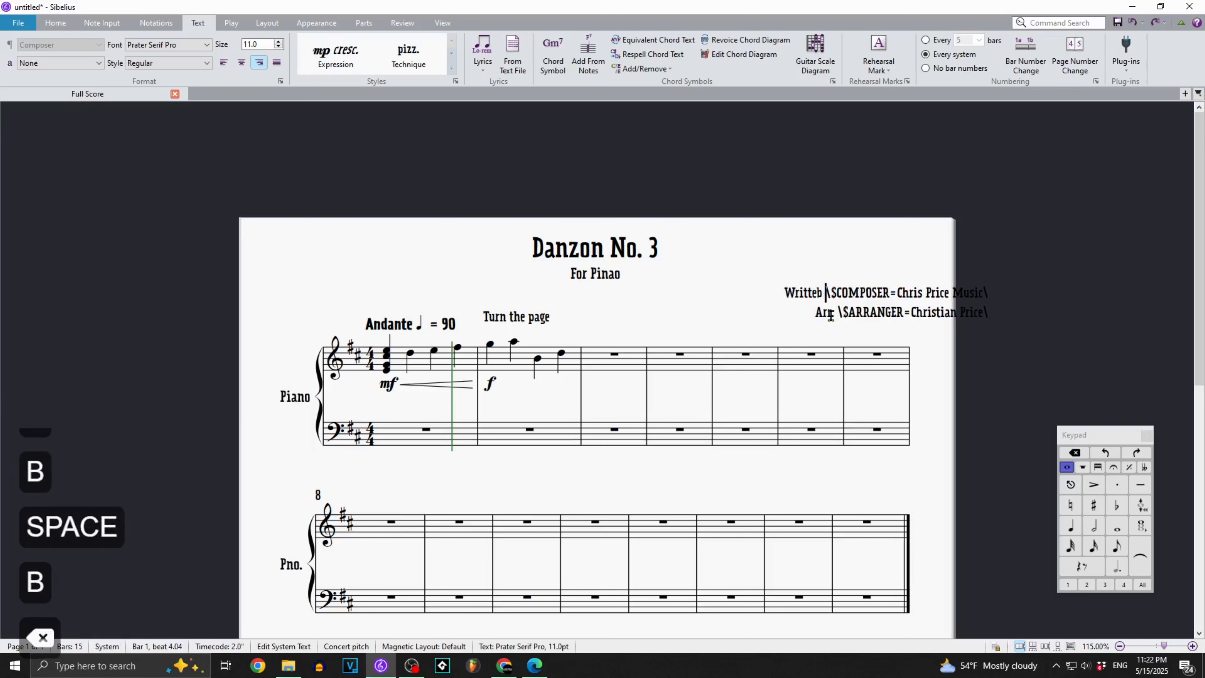
text(n by)
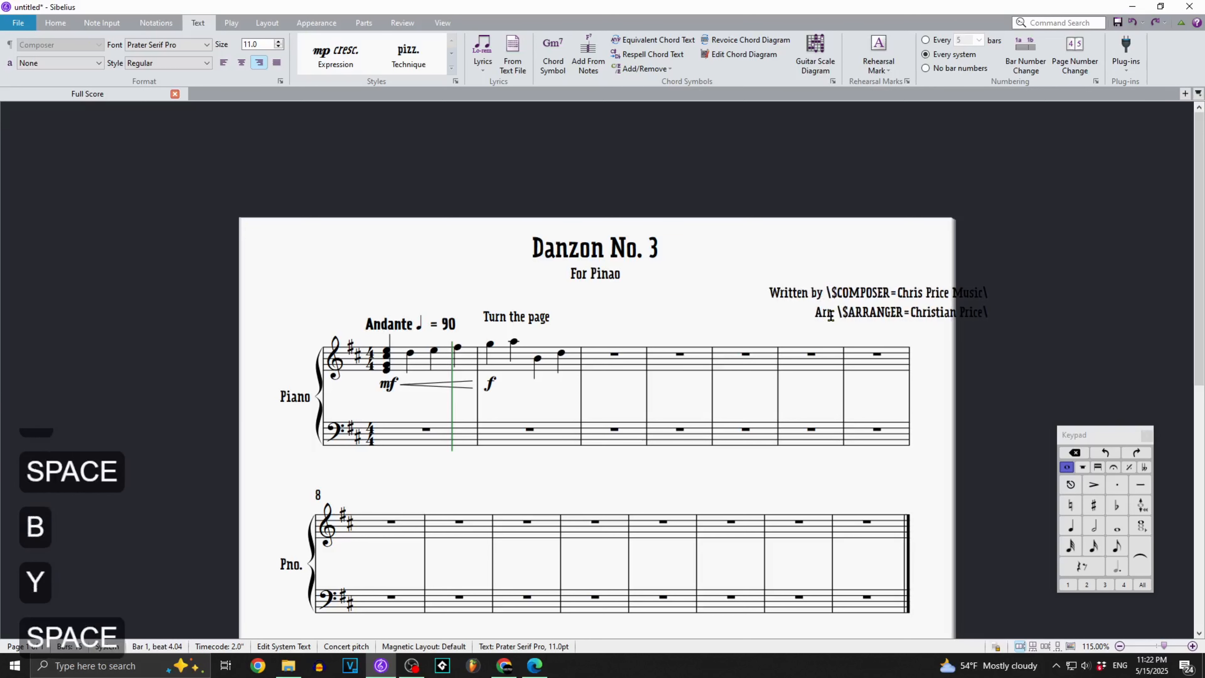
Finish editing the composer text and add Copyright text at the bottom of the page containing the \$COPYRIGHT\ wildcard.
click(834, 227)
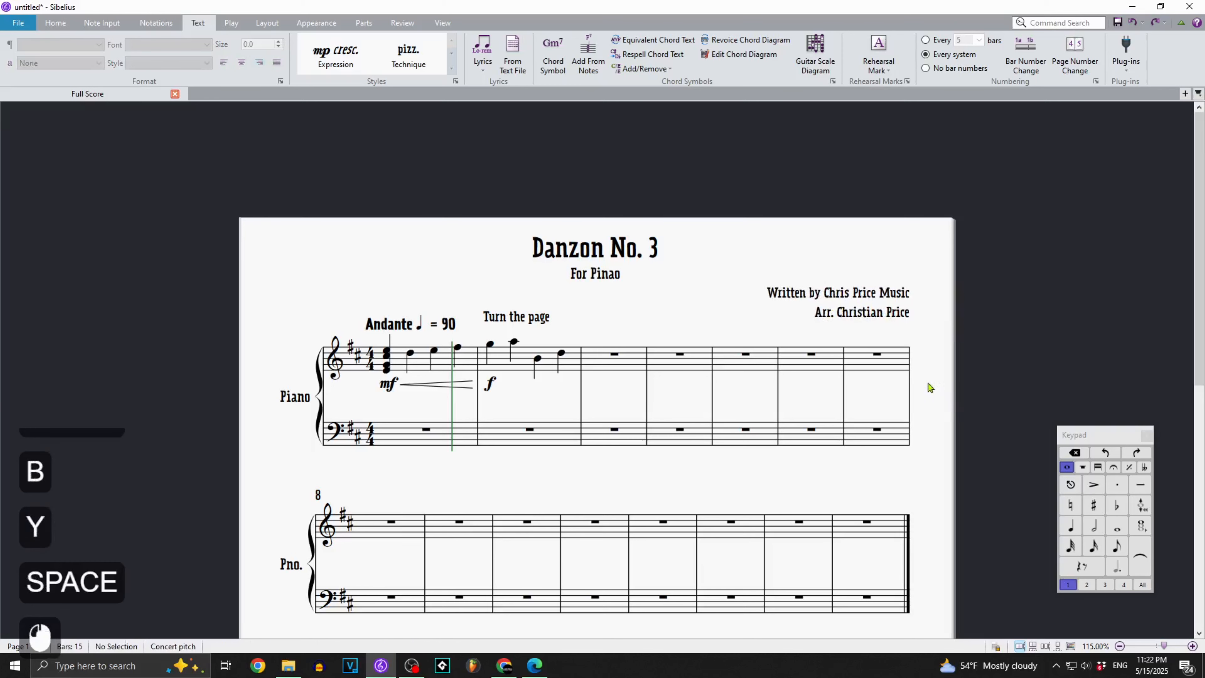
scroll(554, 300, down, 10)
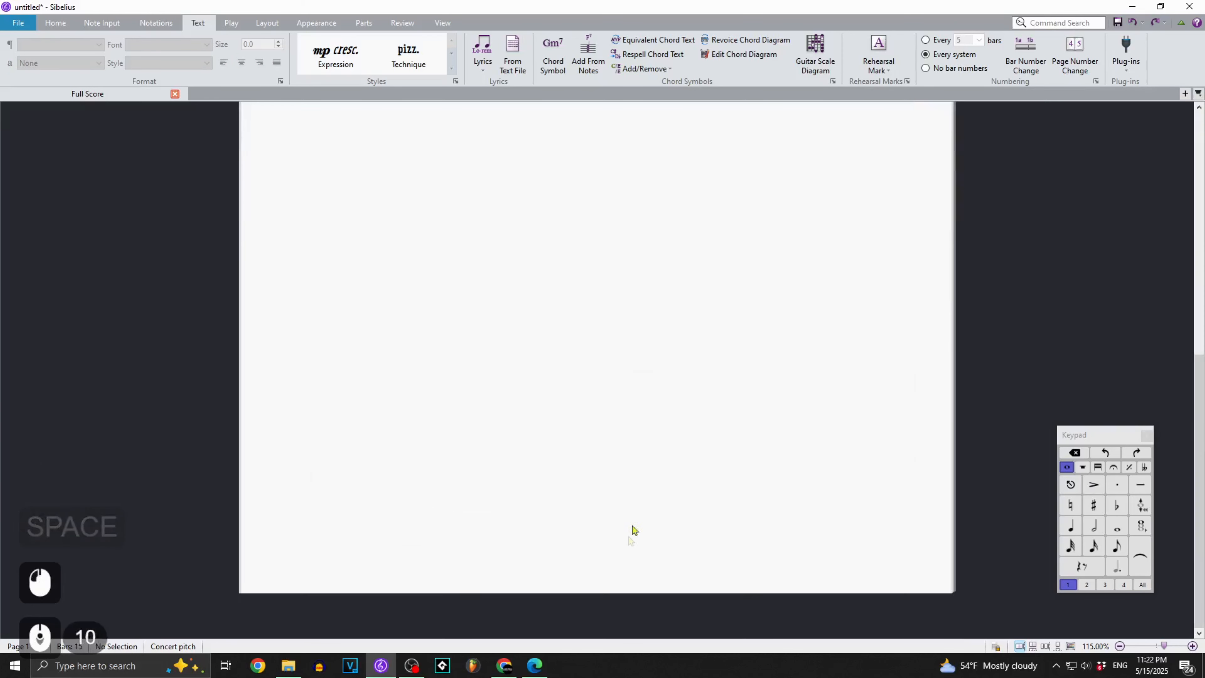
right_click(613, 572)
click(678, 502)
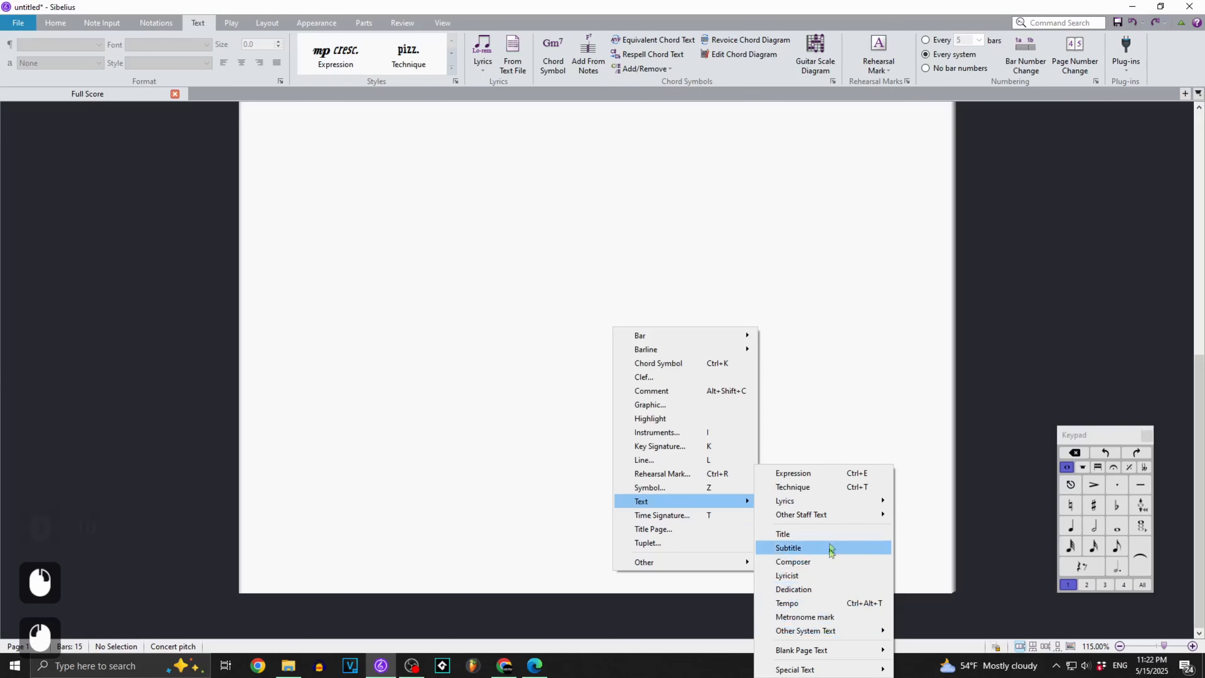
mouse_move(849, 633)
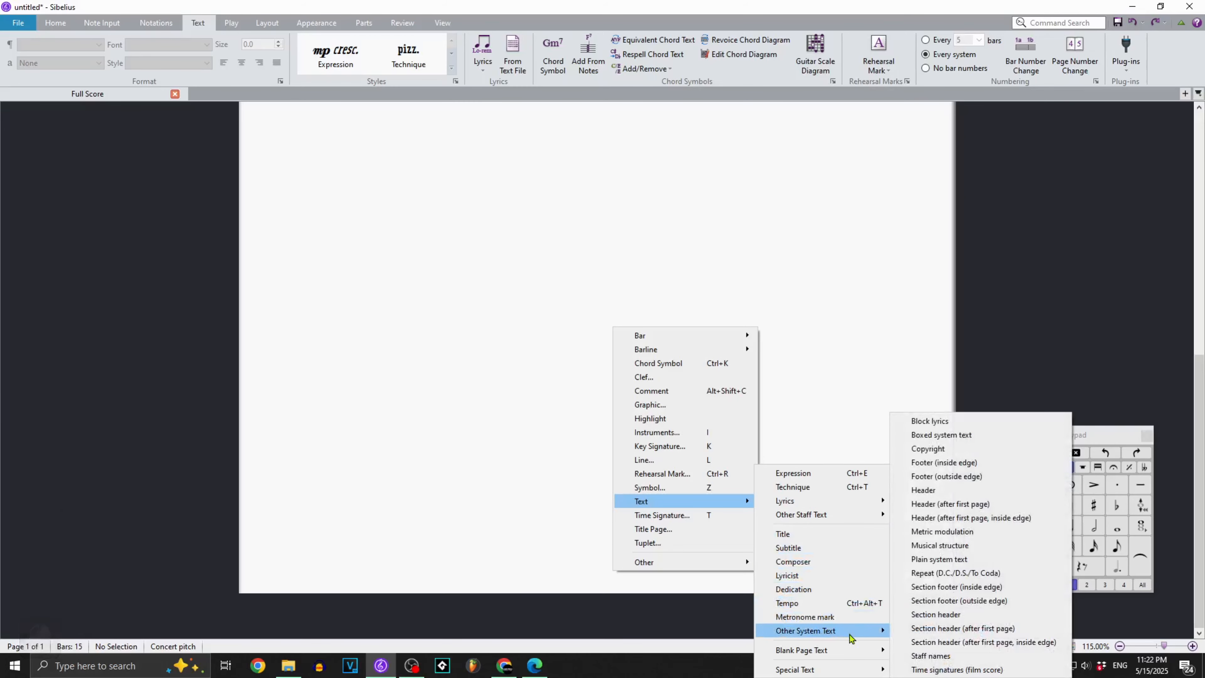
click(951, 449)
click(629, 568)
right_click(607, 555)
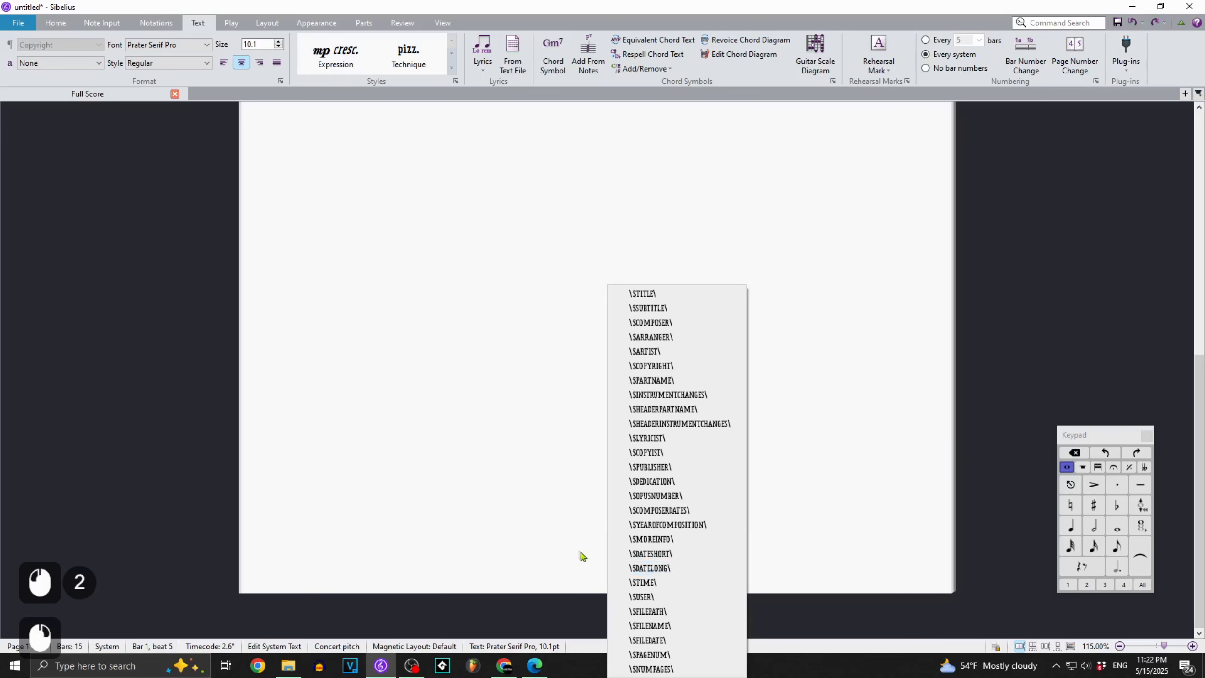
click(676, 363)
click(673, 384)
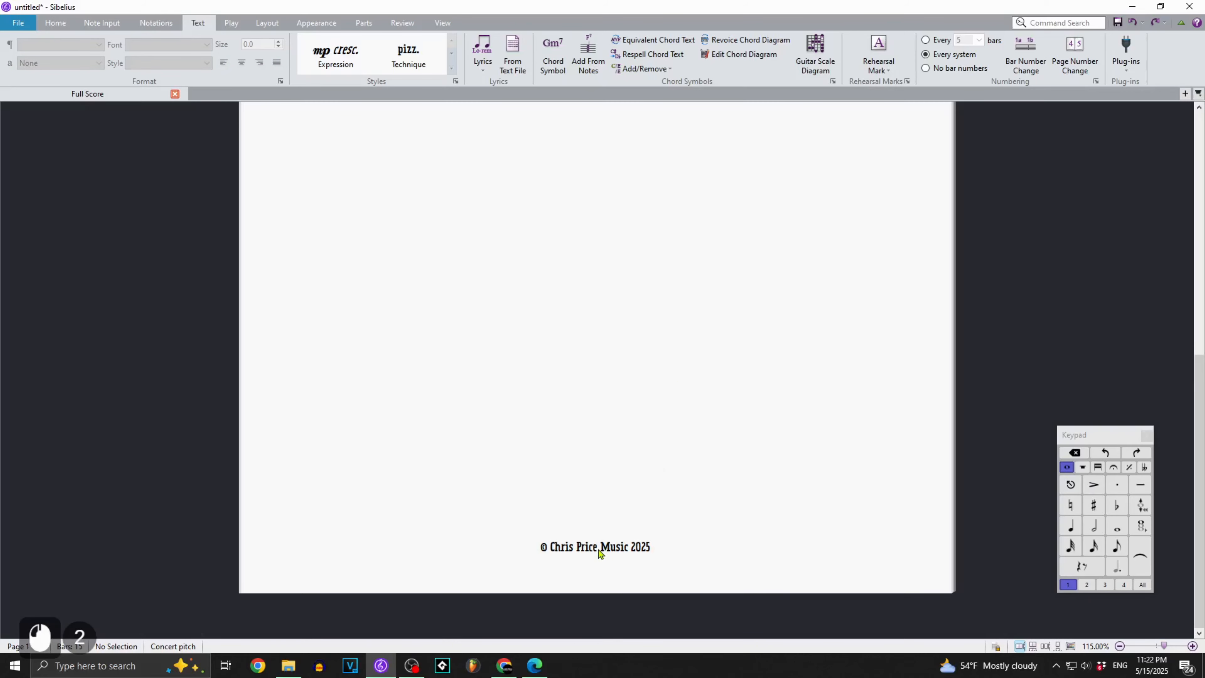
Add Lyricist text above the start of the first system reading "REV: " followed by the \$DATESHORT\ wildcard.
scroll(600, 546, up, 13)
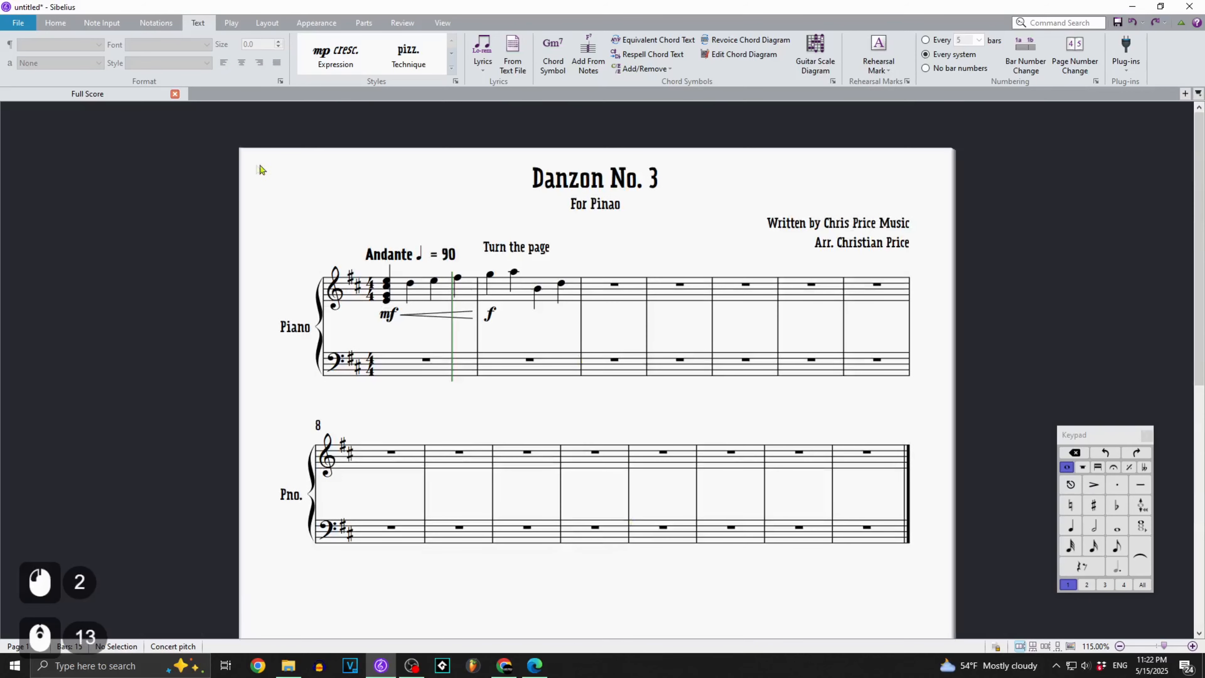
right_click(286, 185)
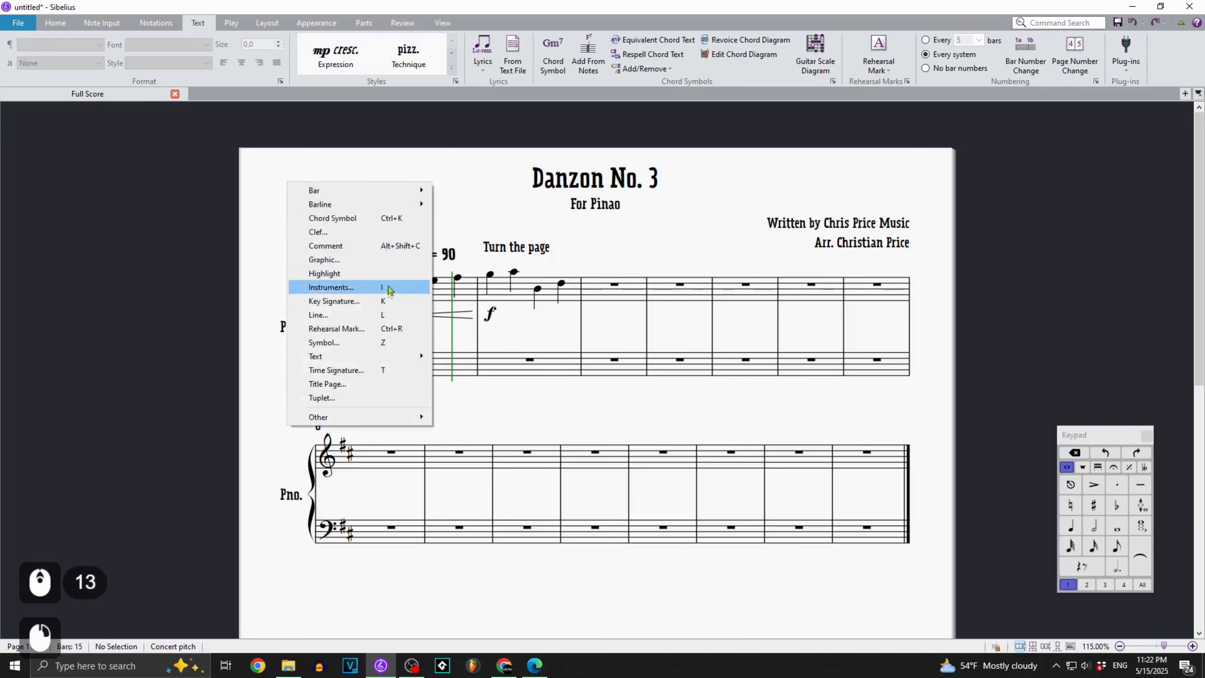
mouse_move(404, 357)
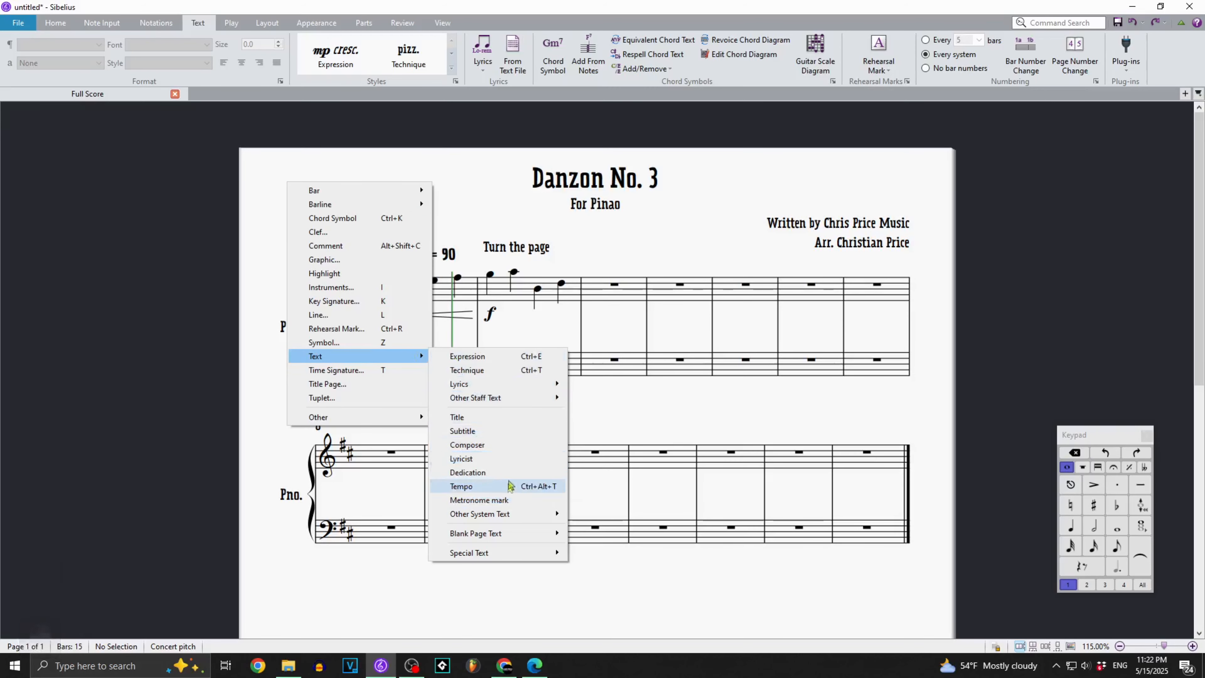
mouse_move(531, 513)
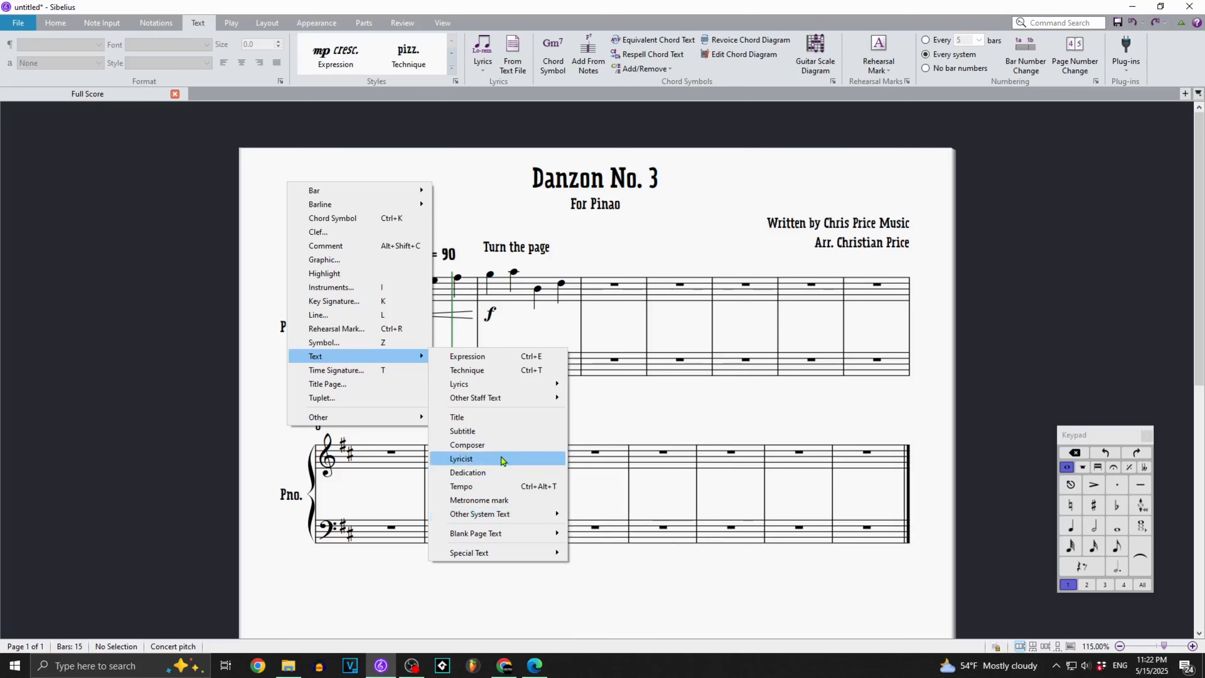
click(456, 370)
click(316, 209)
text(RE)
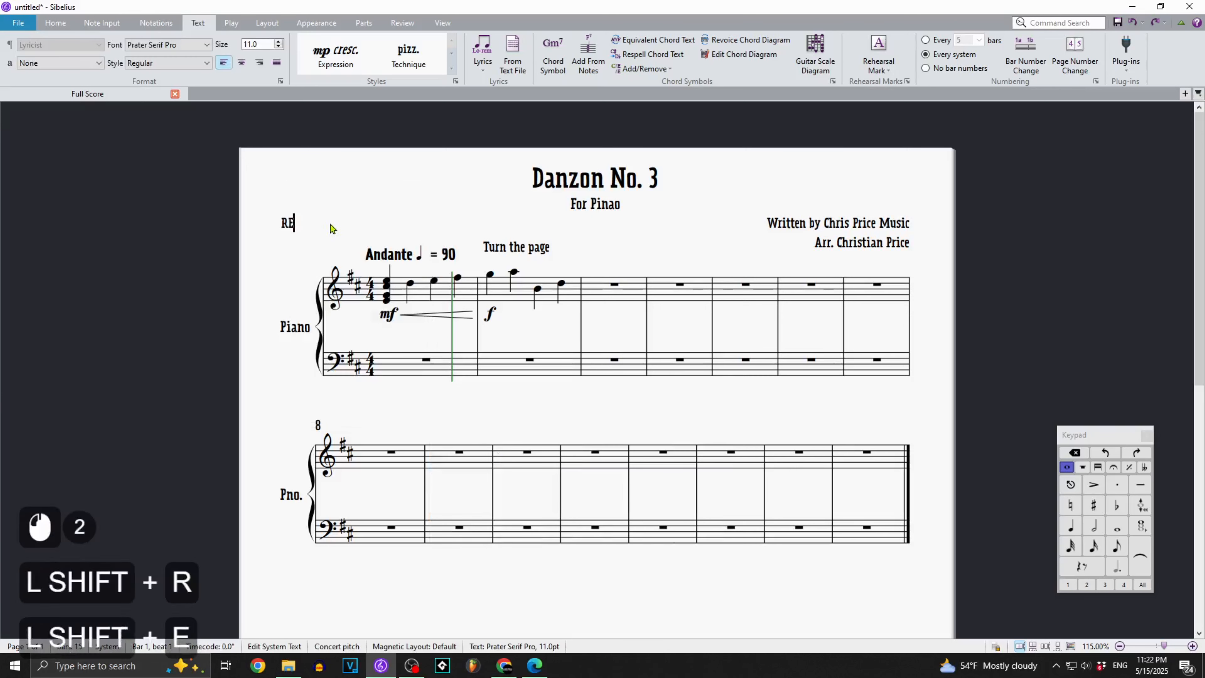
text(V:)
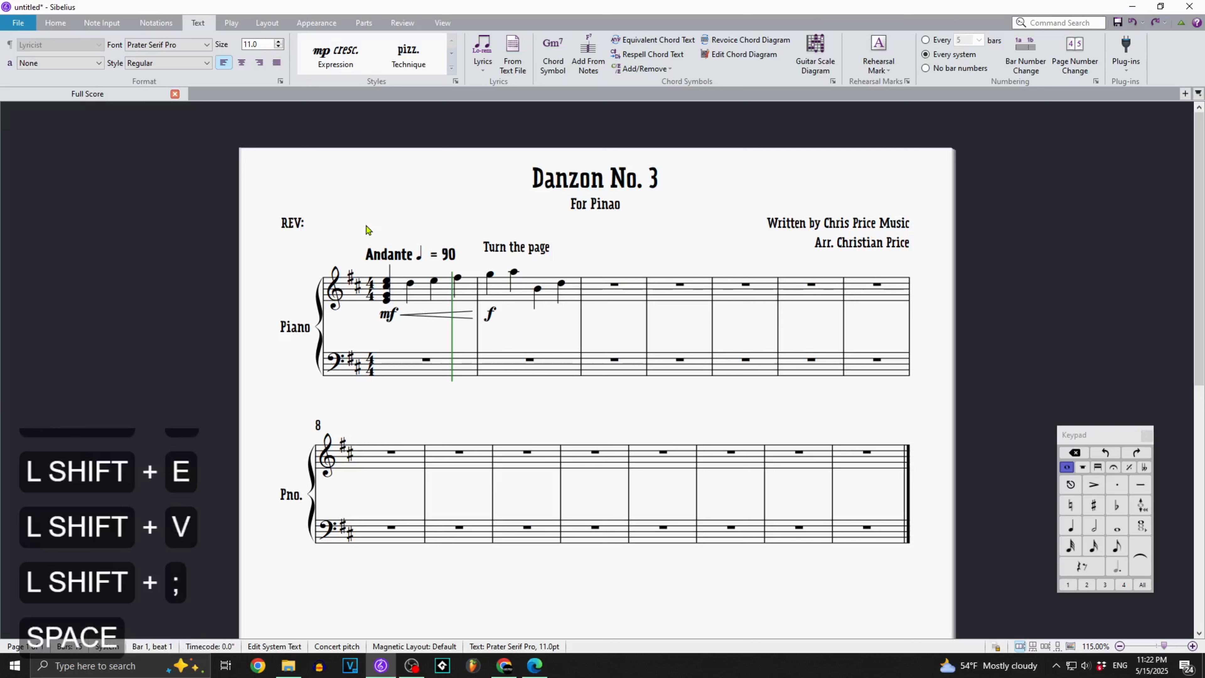
right_click(314, 221)
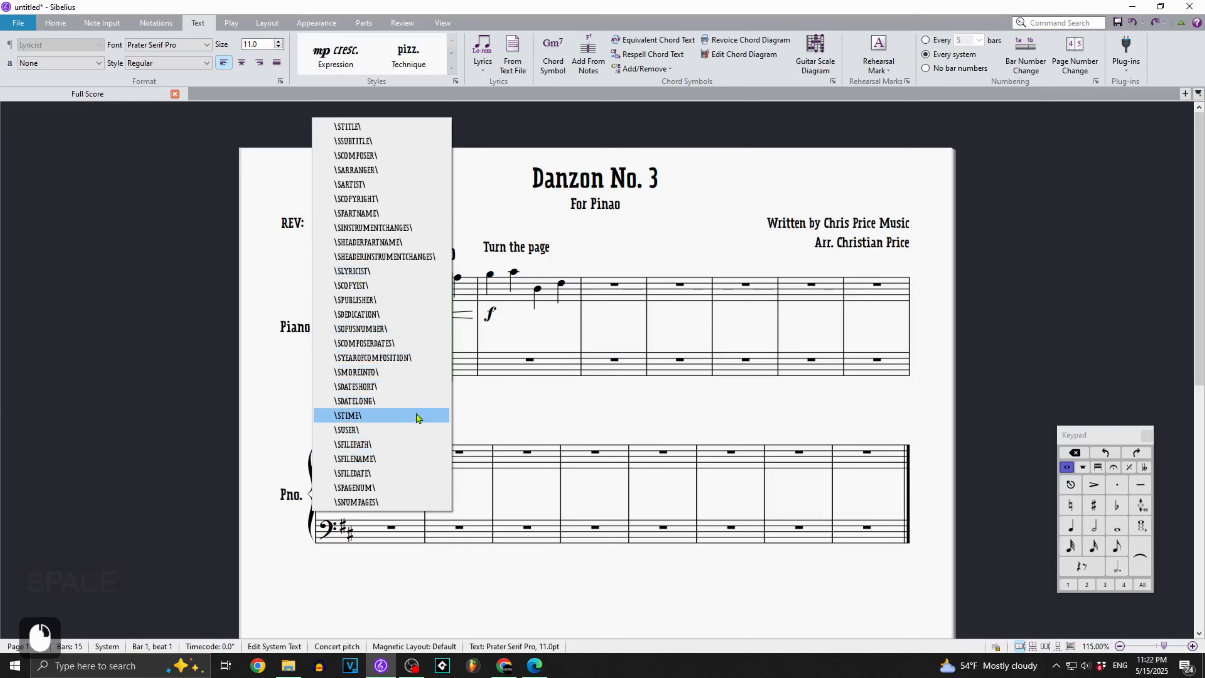
click(399, 384)
click(331, 165)
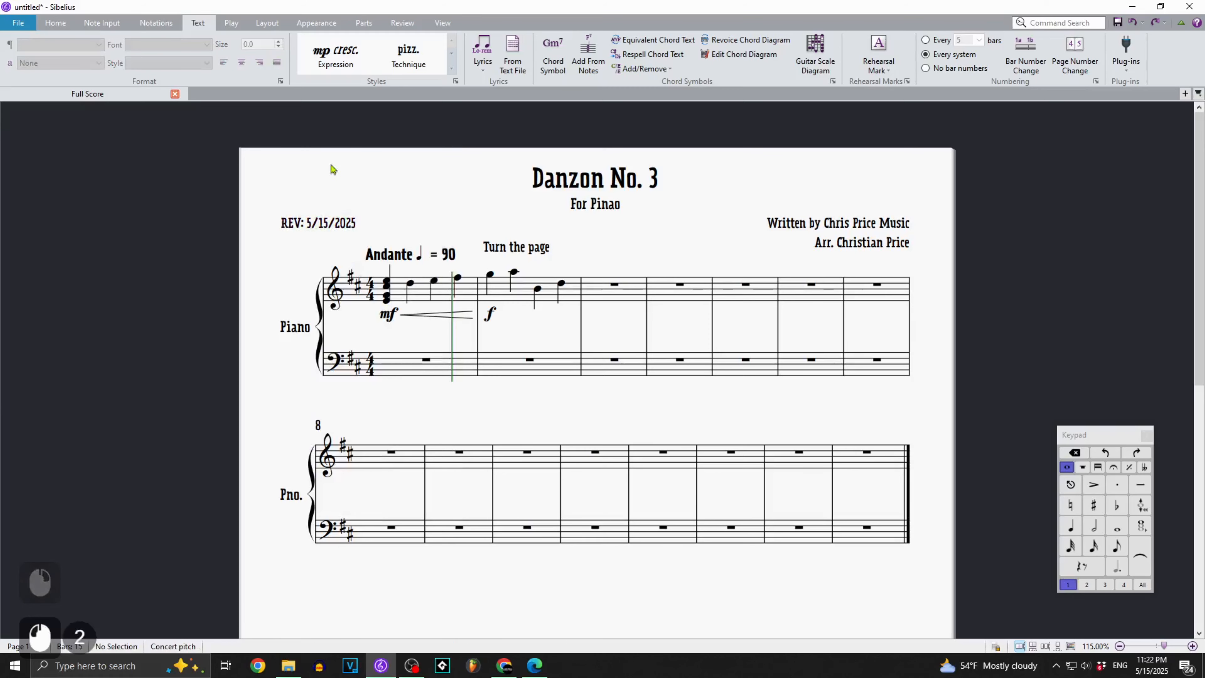
double_click(312, 226)
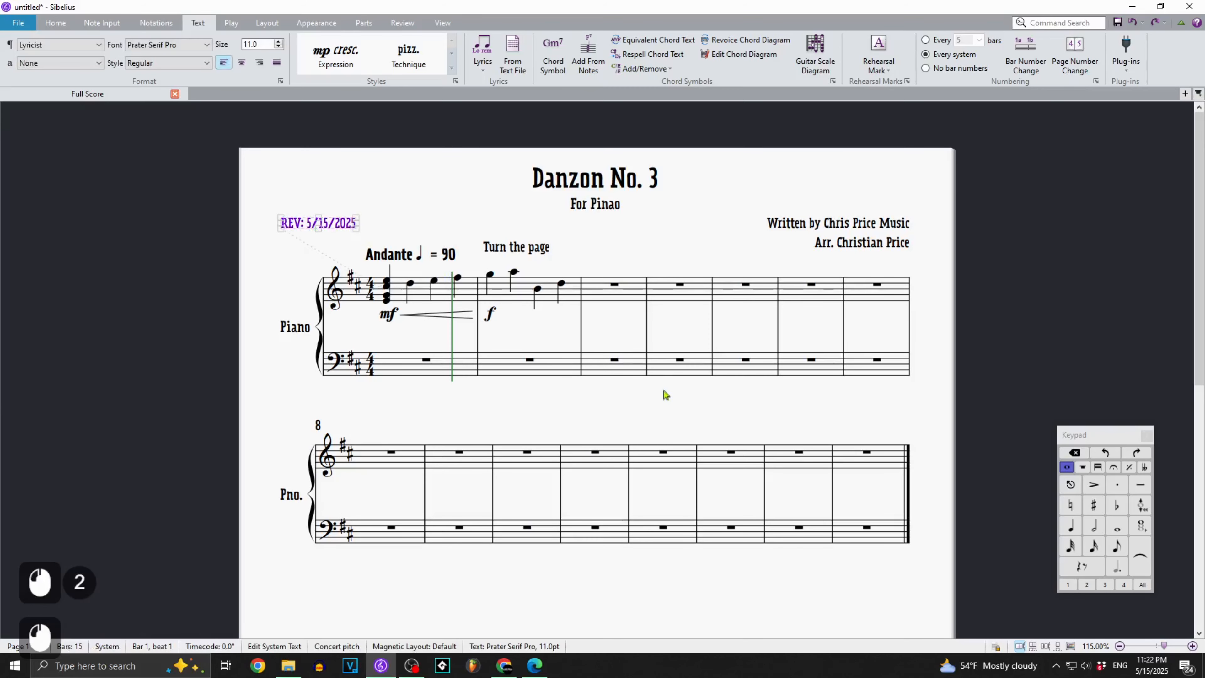
Add twelve more Piano instruments to the score and let the page size be changed so the music fits.
ctrl+scroll(666, 394, down, 5)
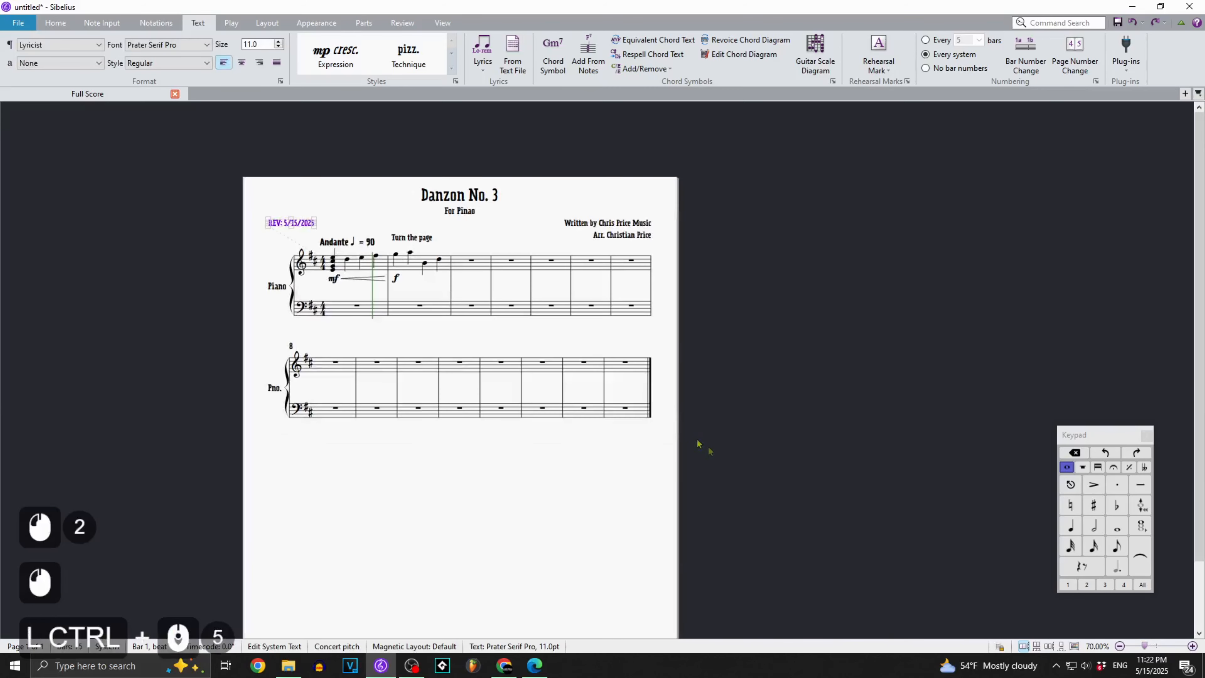
click(362, 185)
click(56, 24)
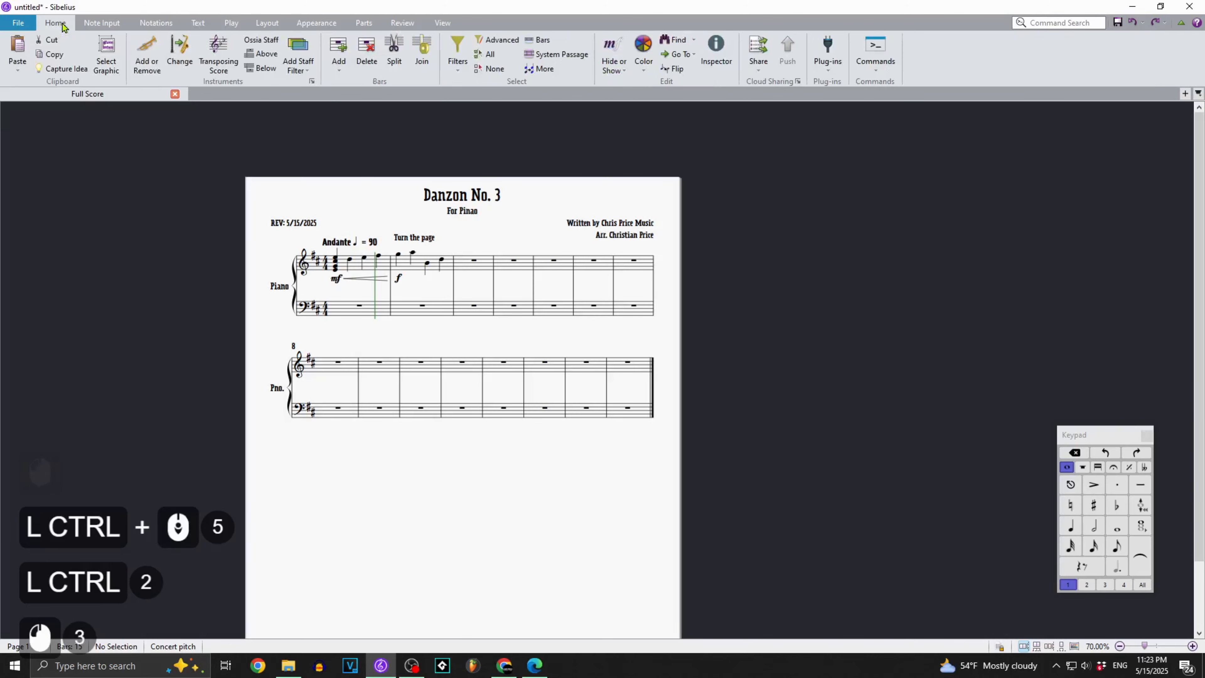
click(138, 70)
click(418, 189)
double_click(418, 189)
double_click(418, 189)
double_click(418, 189)
double_click(418, 189)
double_click(418, 189)
double_click(418, 189)
double_click(418, 189)
double_click(418, 188)
double_click(418, 188)
double_click(421, 189)
double_click(421, 189)
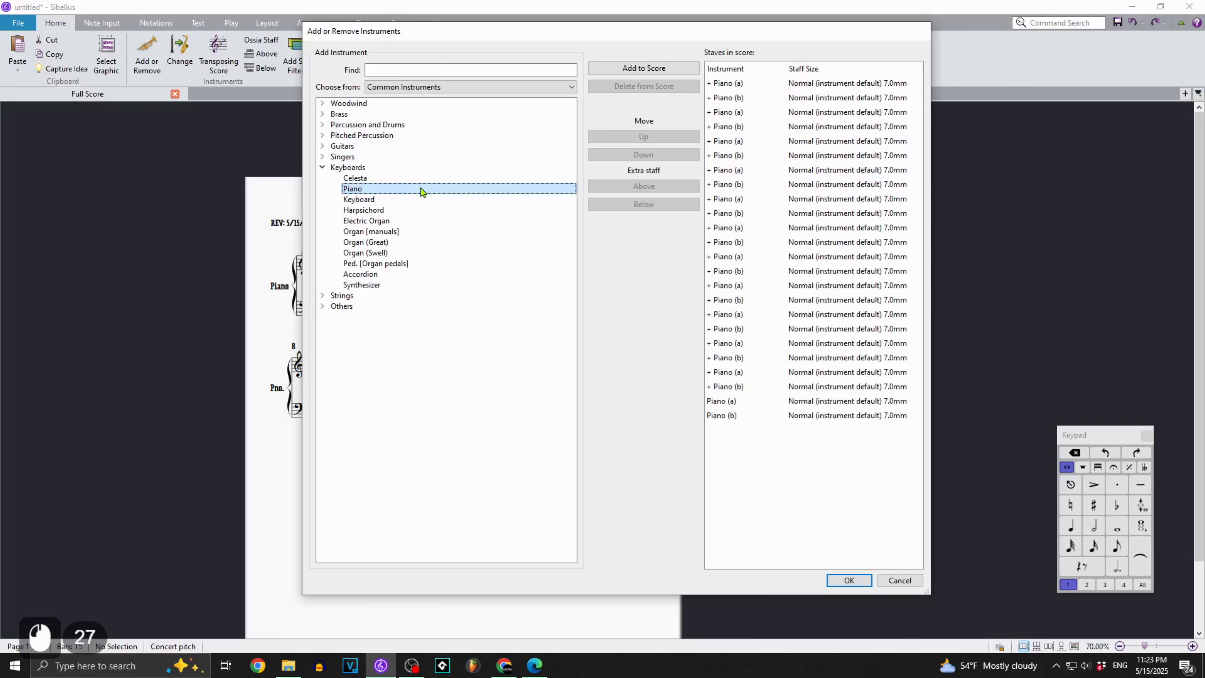
double_click(421, 188)
click(857, 585)
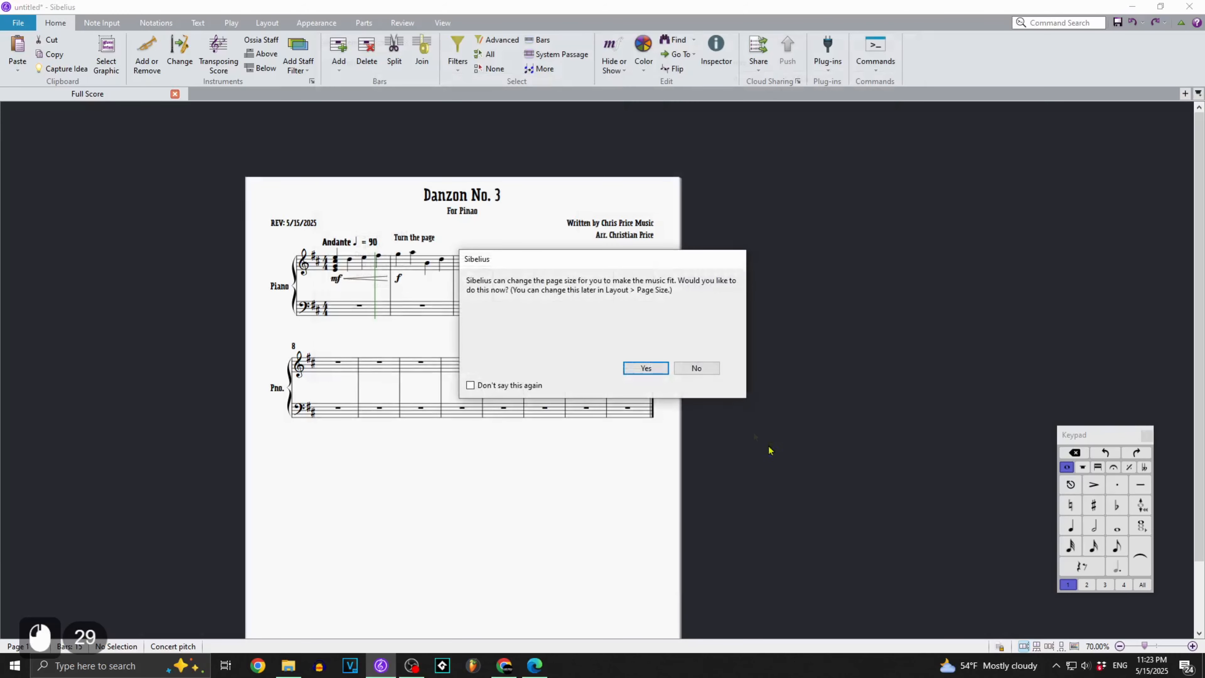
click(646, 368)
Enlarge the title text of the full score to about three times its size.
scroll(546, 358, down, 6)
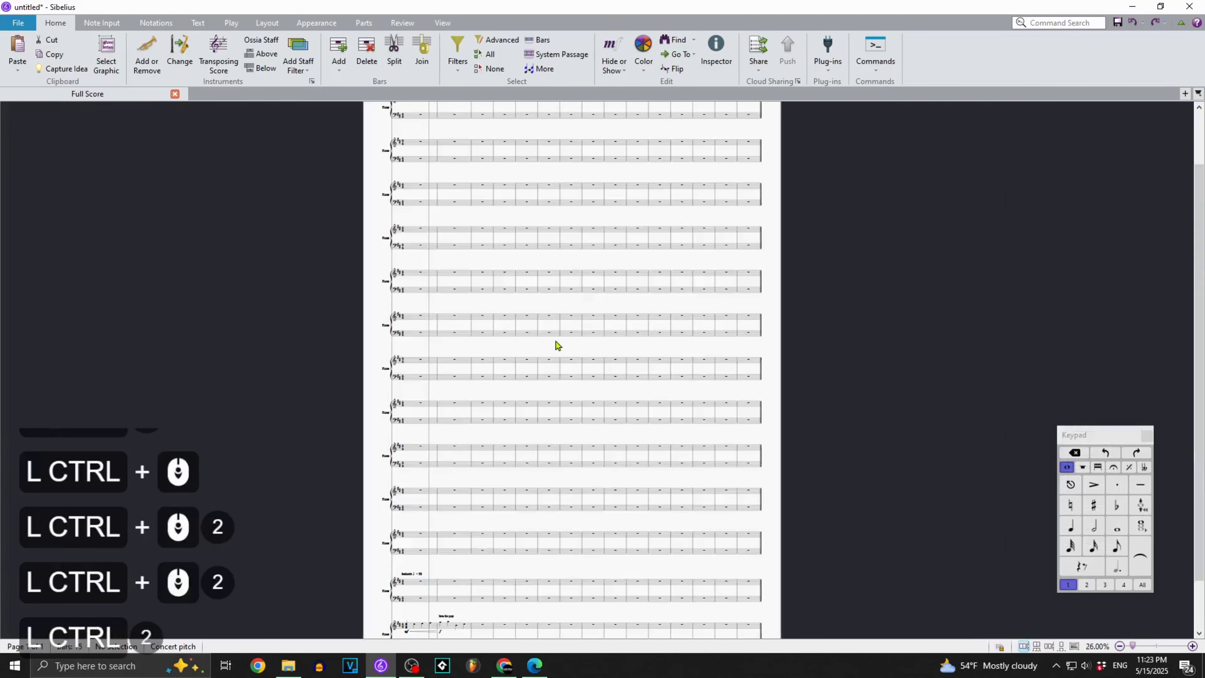
ctrl+scroll(840, 329, down, 2)
click(840, 325)
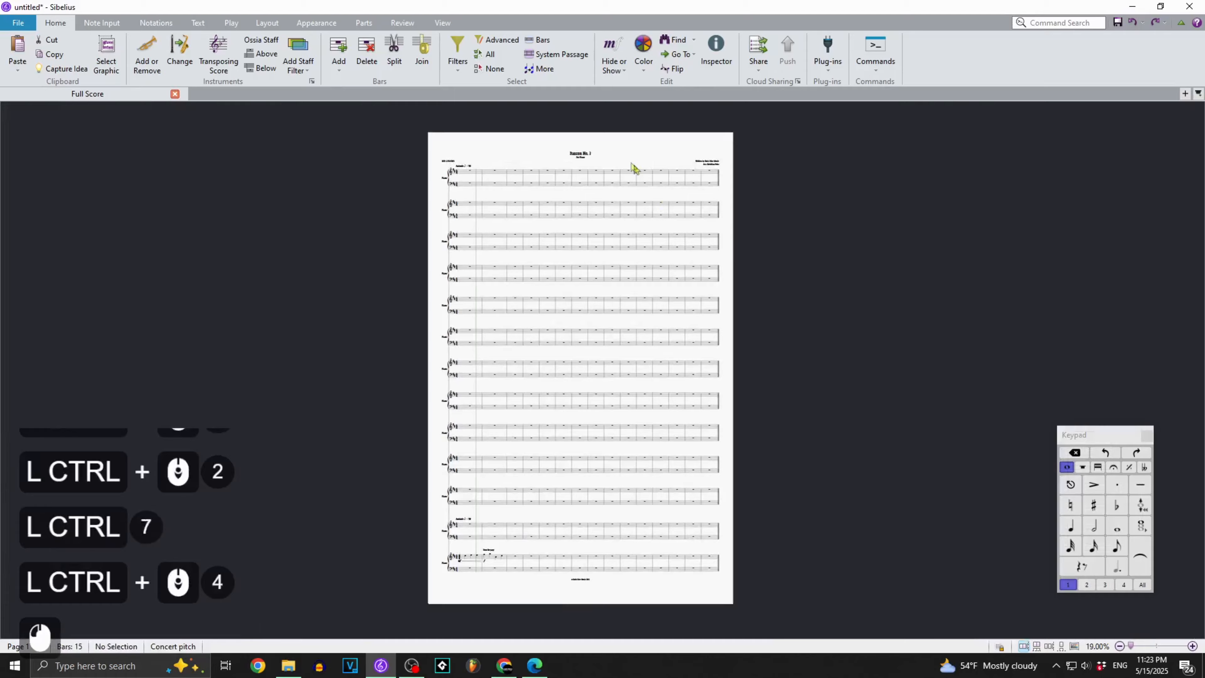
ctrl+scroll(584, 155, up, 4)
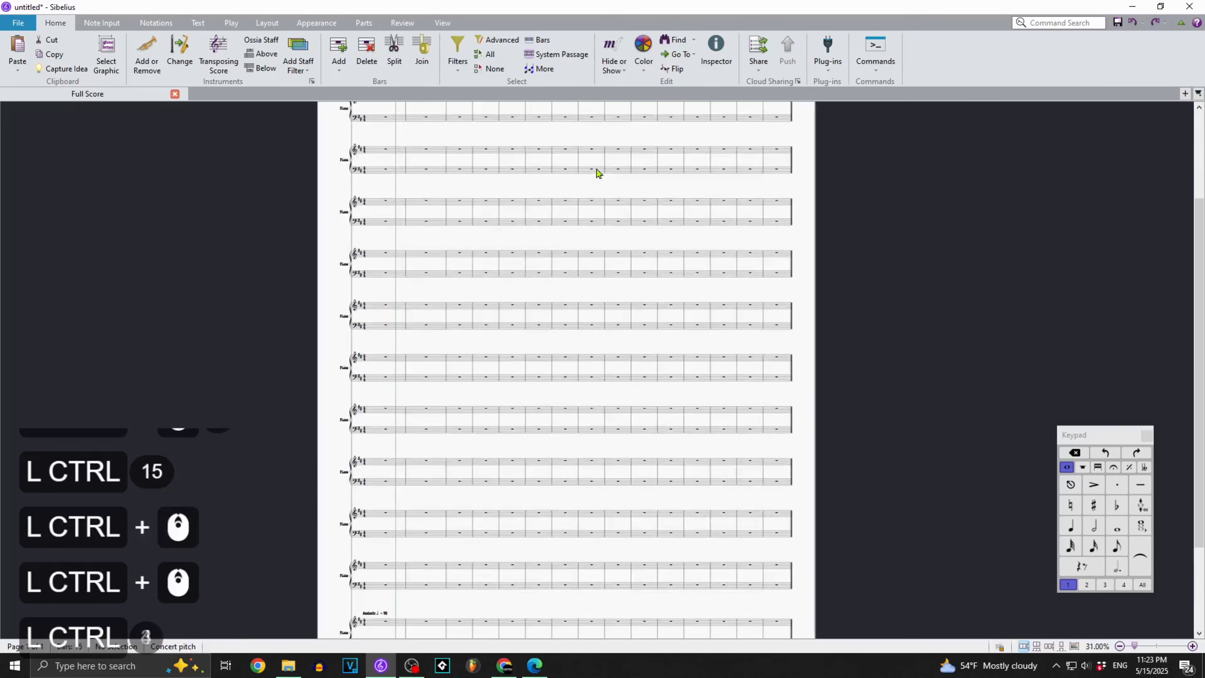
ctrl+scroll(596, 170, down, 5)
ctrl+scroll(611, 173, up, 8)
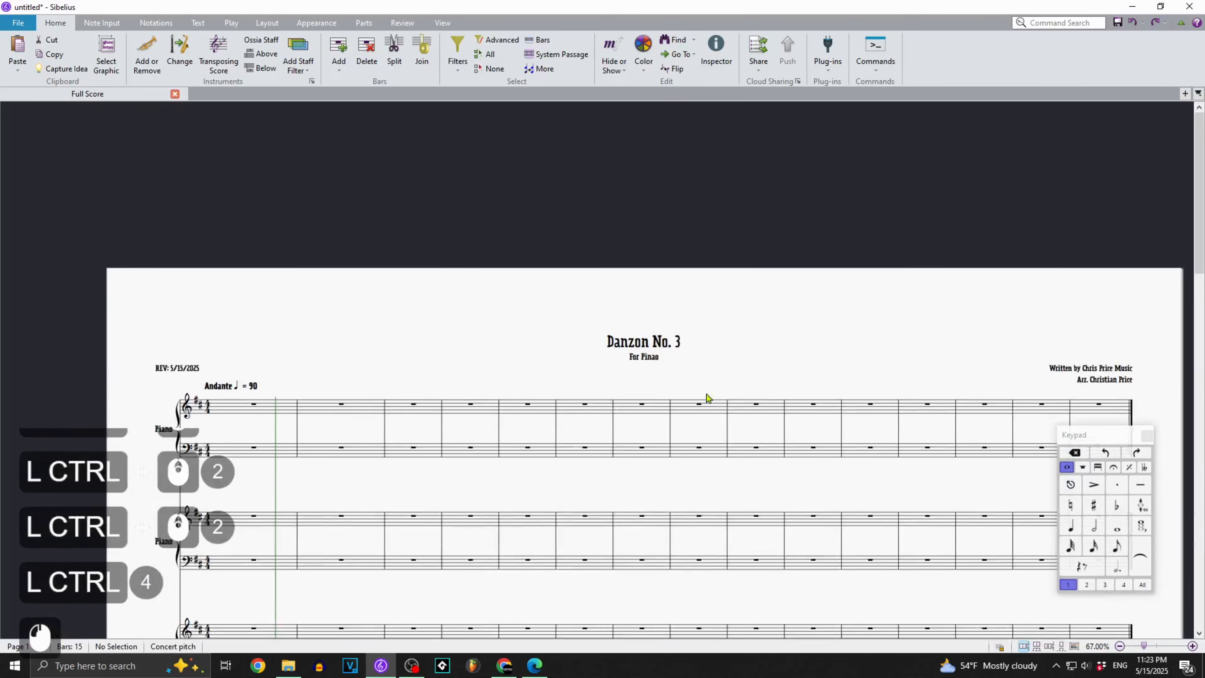
click(664, 348)
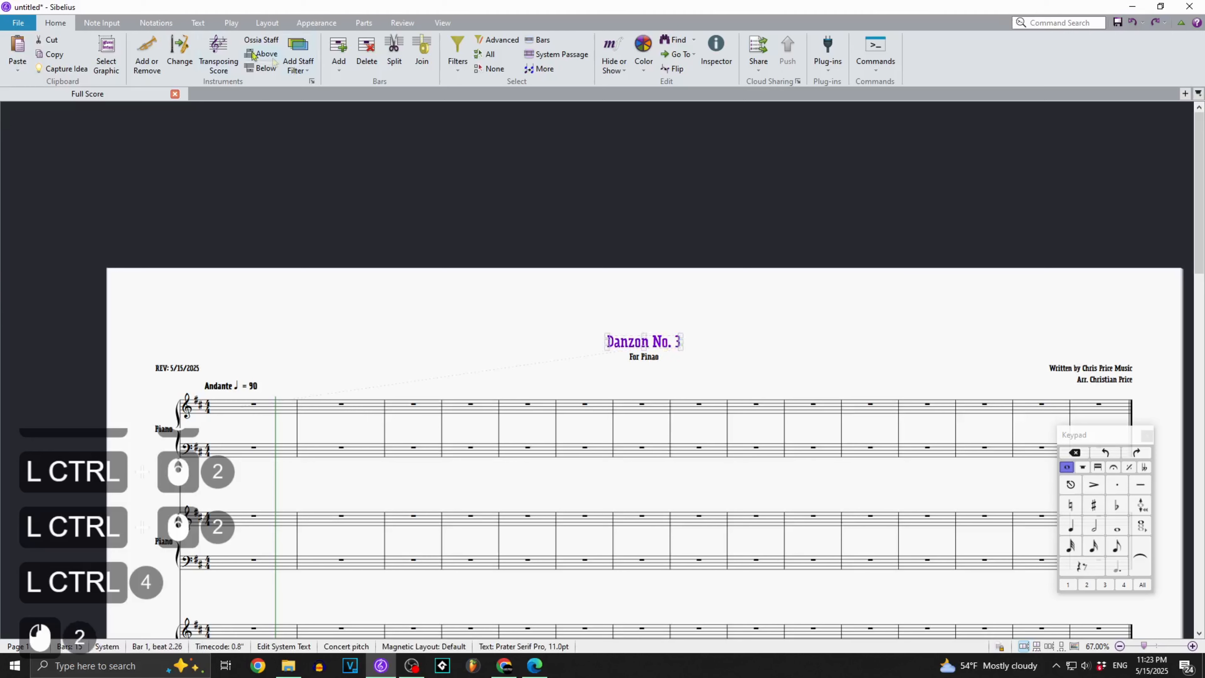
click(203, 27)
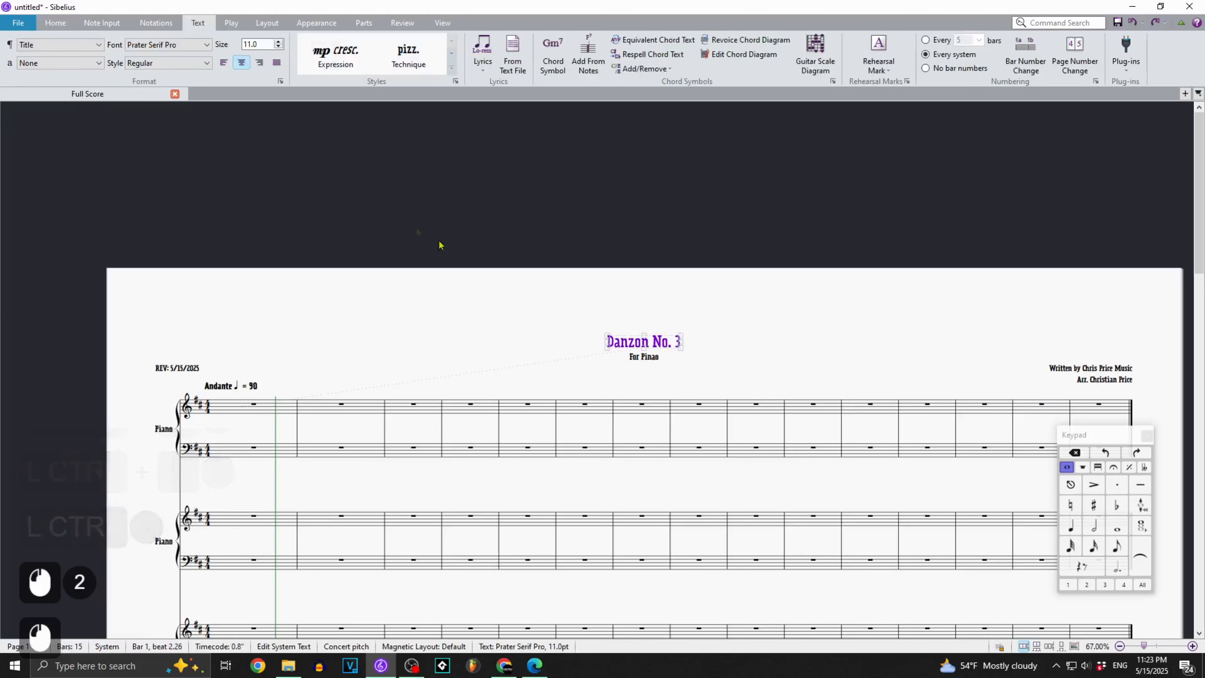
click(279, 42)
click(279, 42)
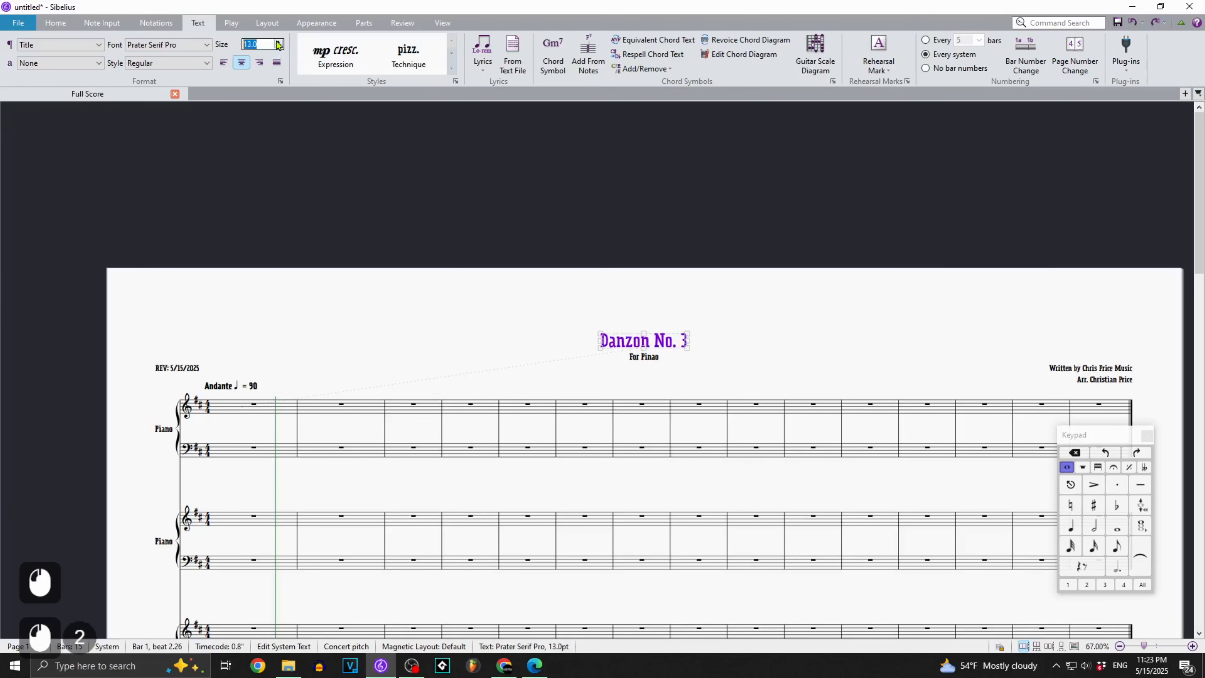
click(279, 41)
click(279, 41)
click(279, 42)
click(279, 41)
click(279, 42)
click(279, 42)
click(279, 42)
click(279, 42)
double_click(279, 42)
double_click(279, 41)
click(279, 42)
double_click(279, 41)
double_click(279, 42)
click(279, 42)
click(396, 241)
click(565, 210)
Look over the enlarged title in the full score, open the Piano part, and examine how the title fits its page.
scroll(538, 302, down, 4)
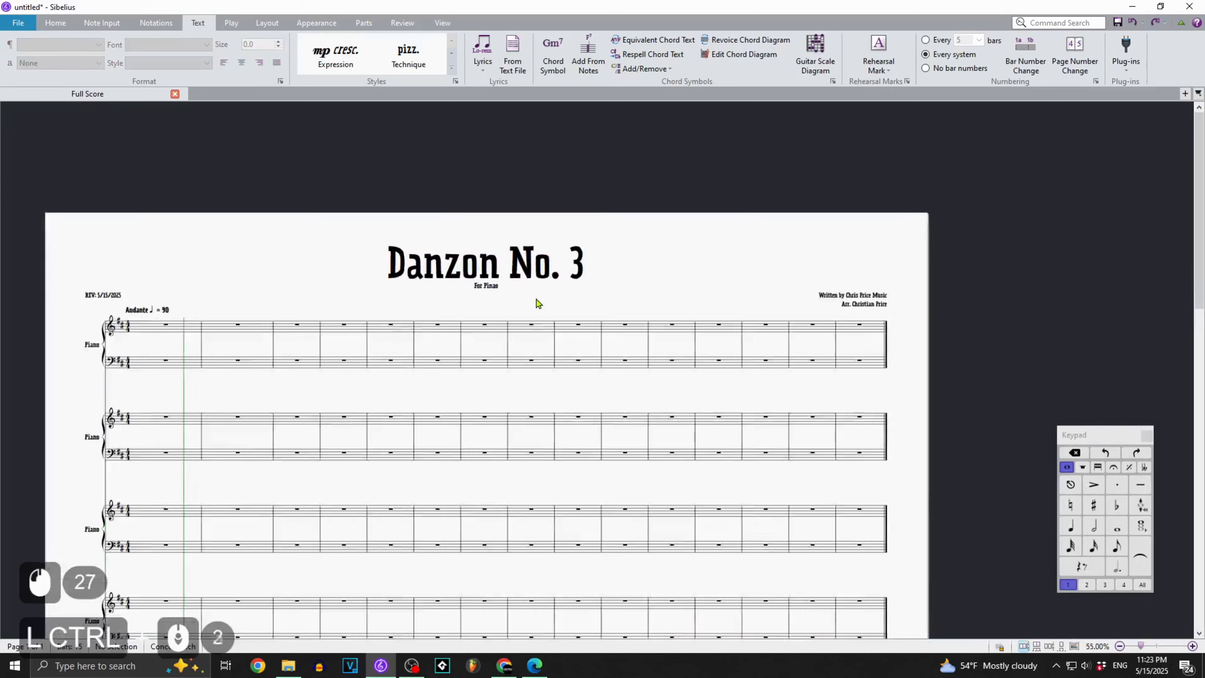
scroll(528, 304, down, 5)
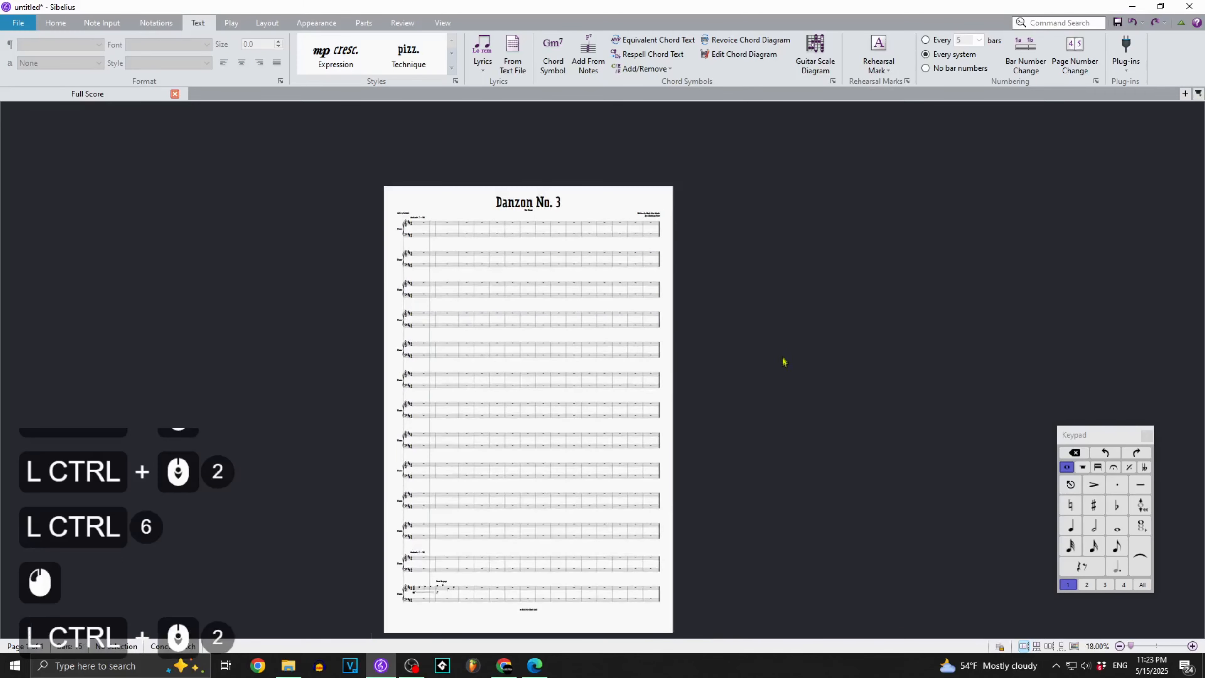
scroll(745, 213, up, 8)
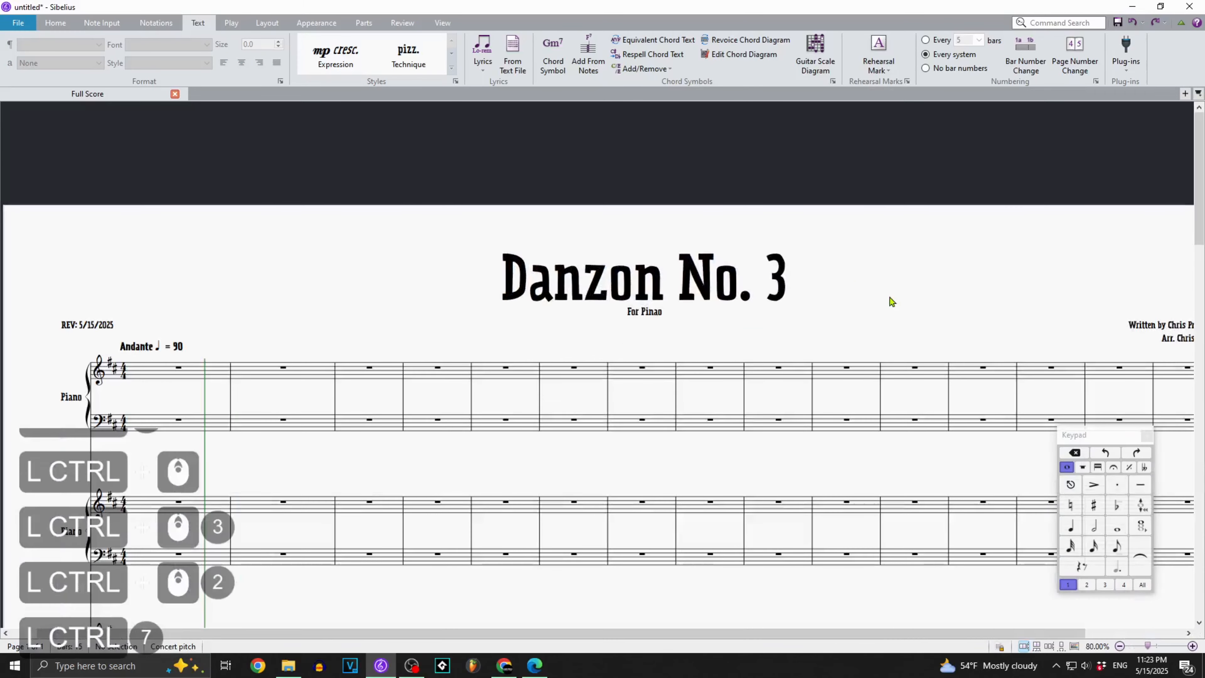
scroll(619, 335, down, 2)
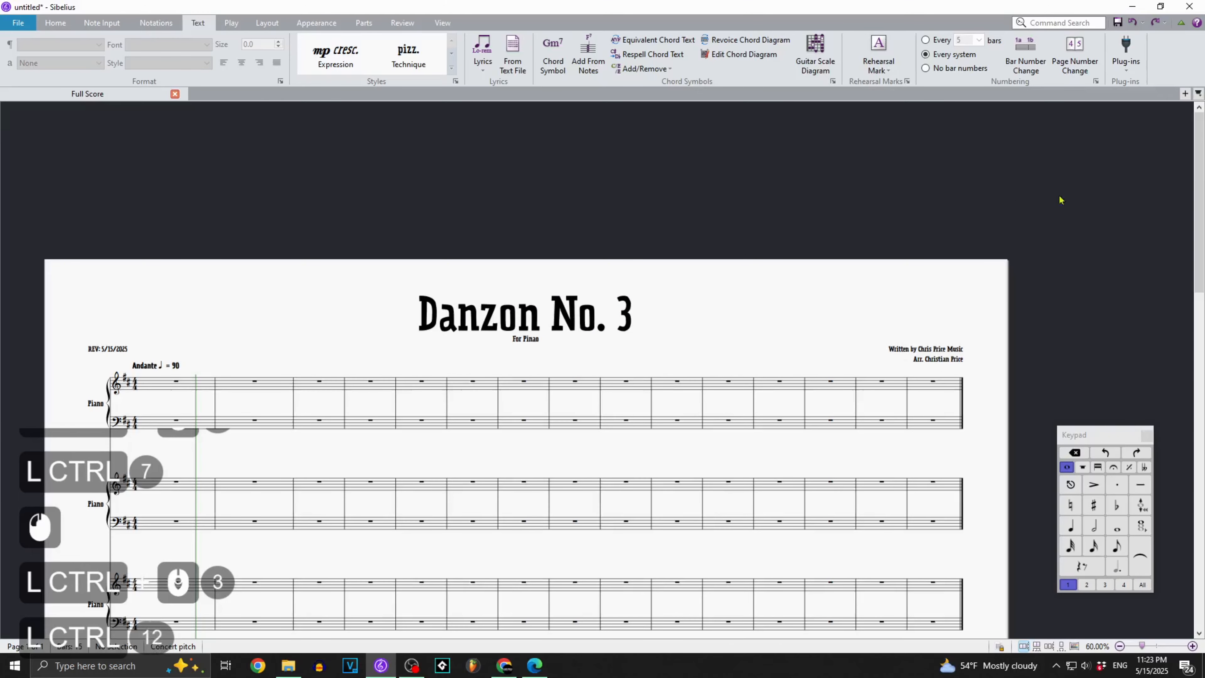
click(1199, 96)
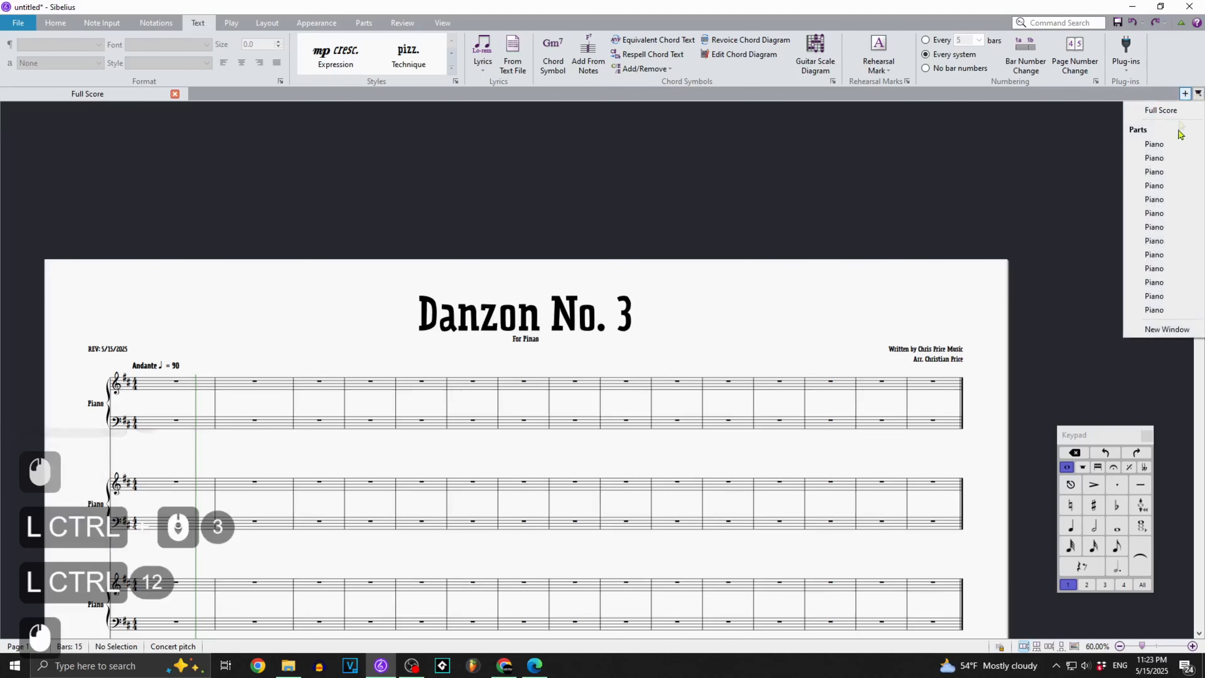
drag(901, 156, 906, 156)
drag(758, 208, 989, 125)
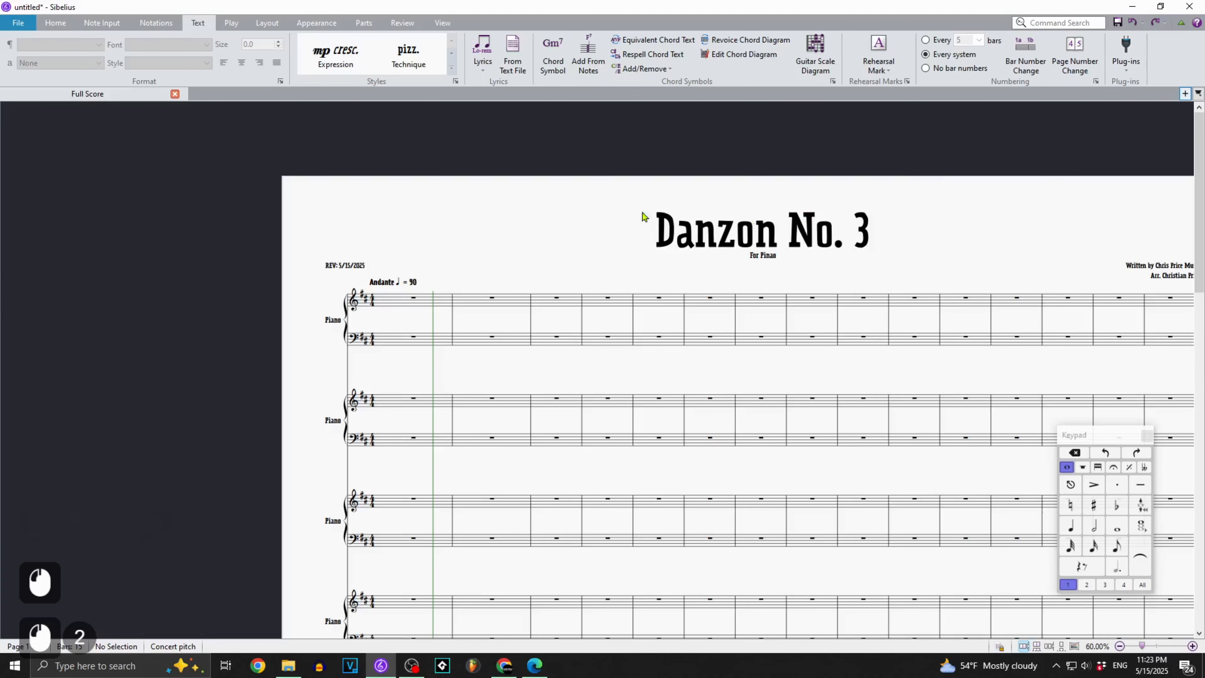
key(ctrl)
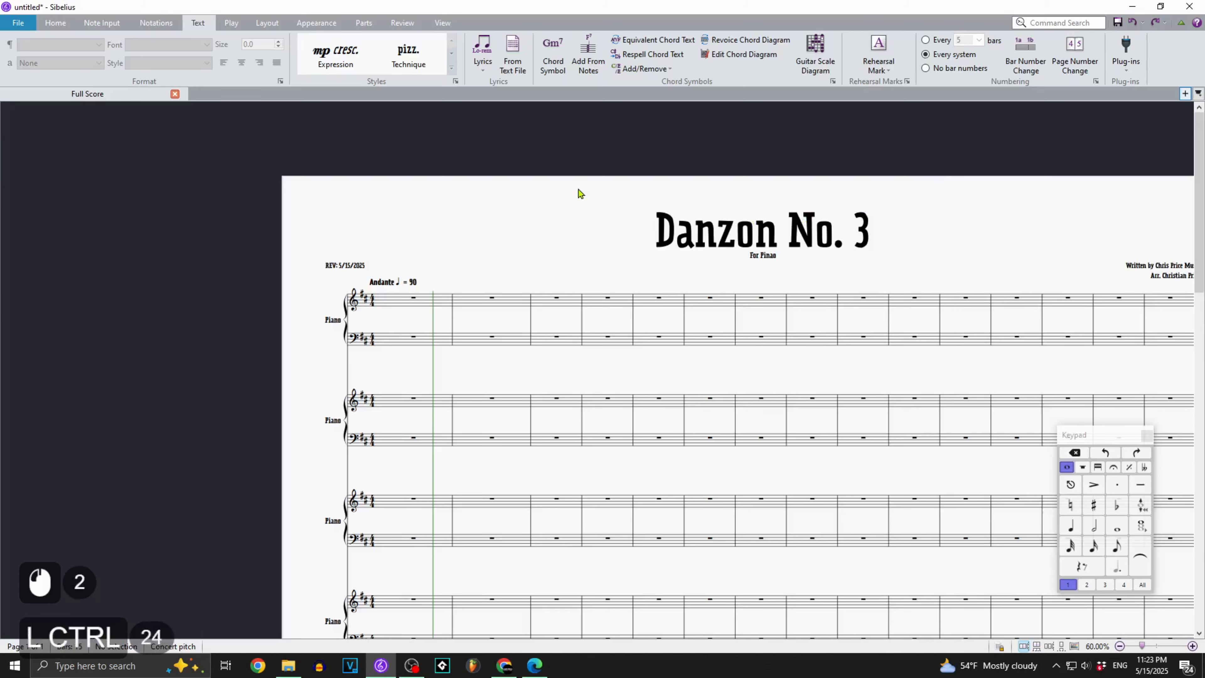
key(w)
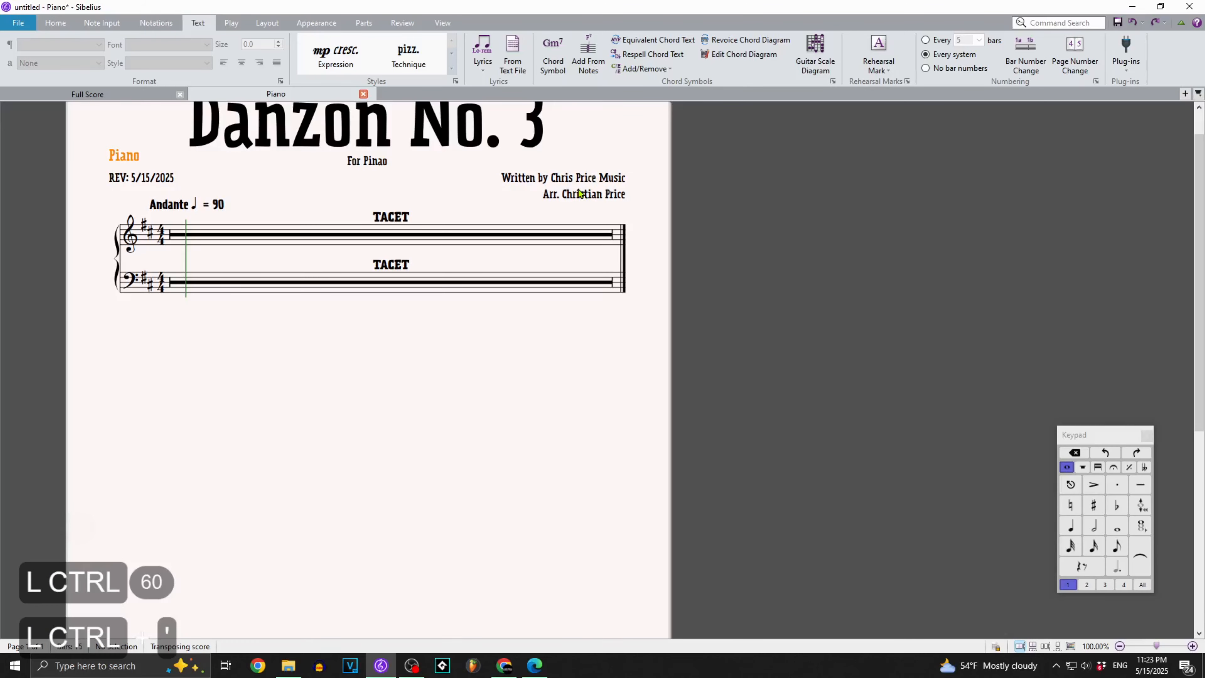
drag(622, 382, 731, 496)
scroll(716, 465, down, 7)
drag(704, 436, 638, 424)
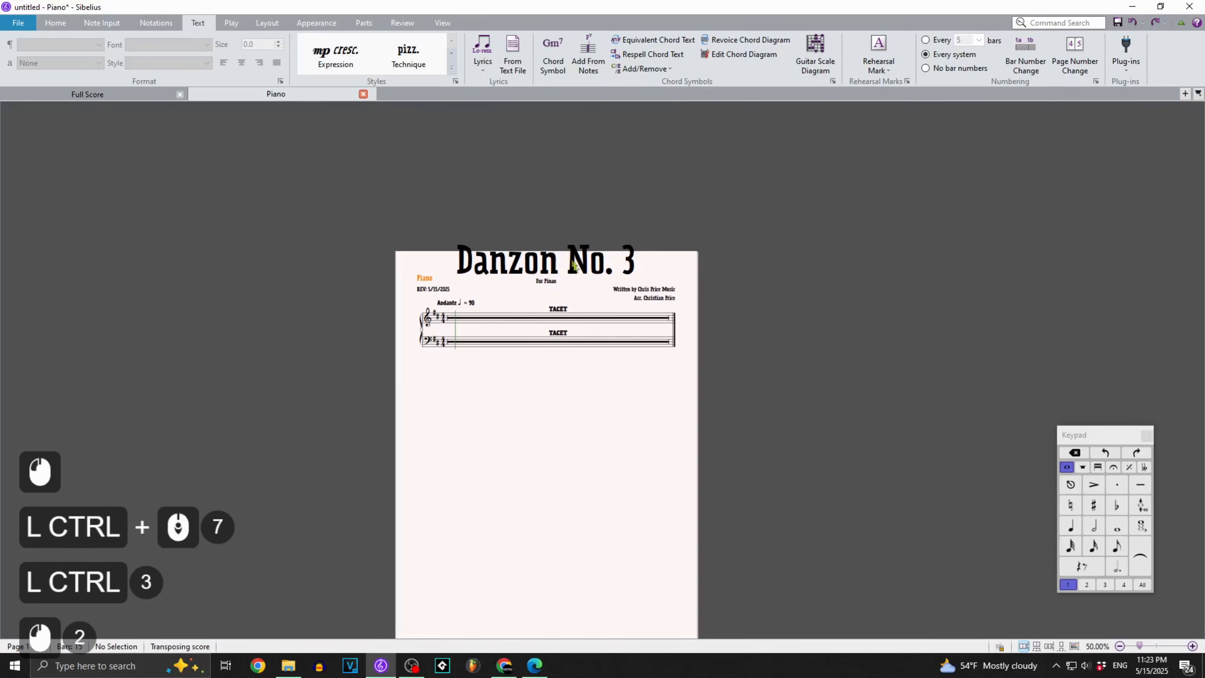
Take a closer look at the title in the Piano part, close the part, and return to the full score.
scroll(567, 430, up, 4)
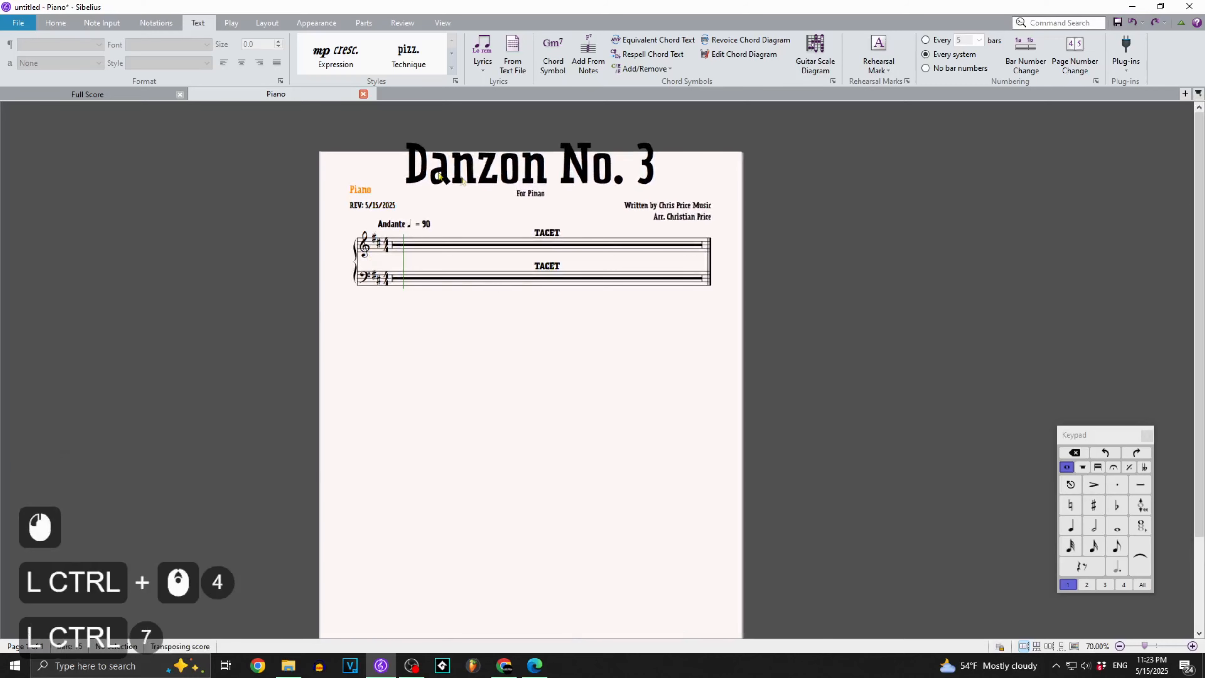
click(363, 94)
click(707, 229)
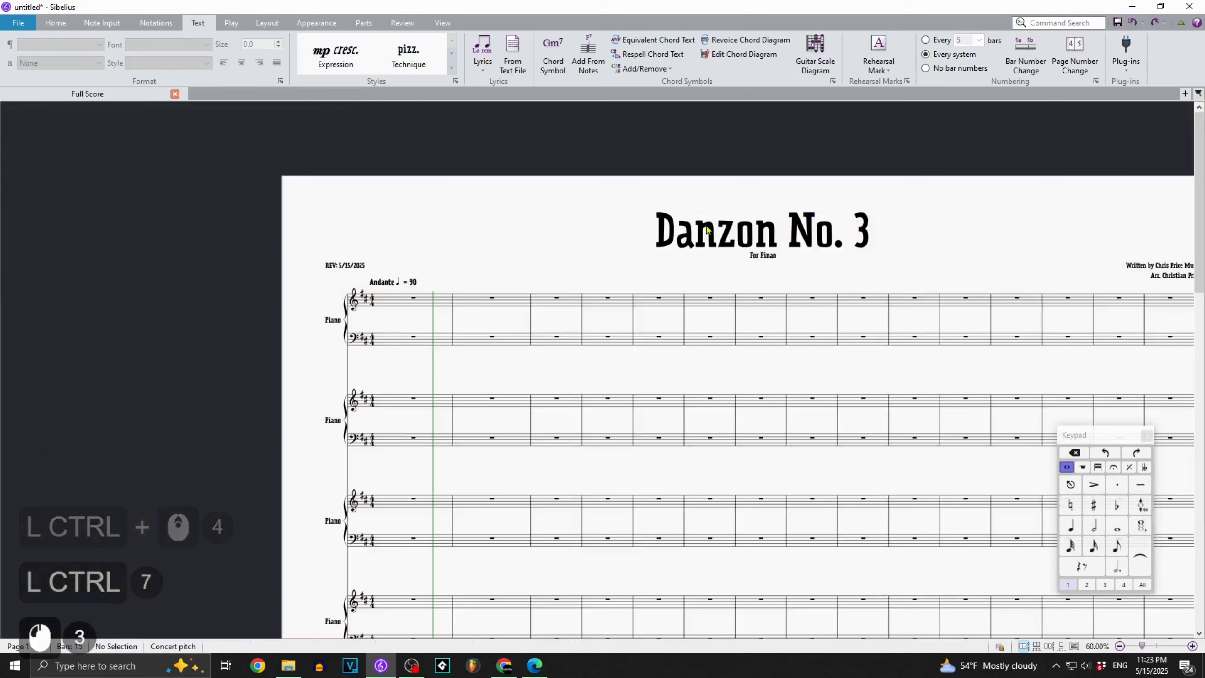
Undo all the size increases made to the title text in the full score.
key(ctrl+z)
key(ctrl+z)
key(ctrl+z)
key(ctrl+z)
key(ctrl+z)
key(ctrl+z)
key(ctrl+z)
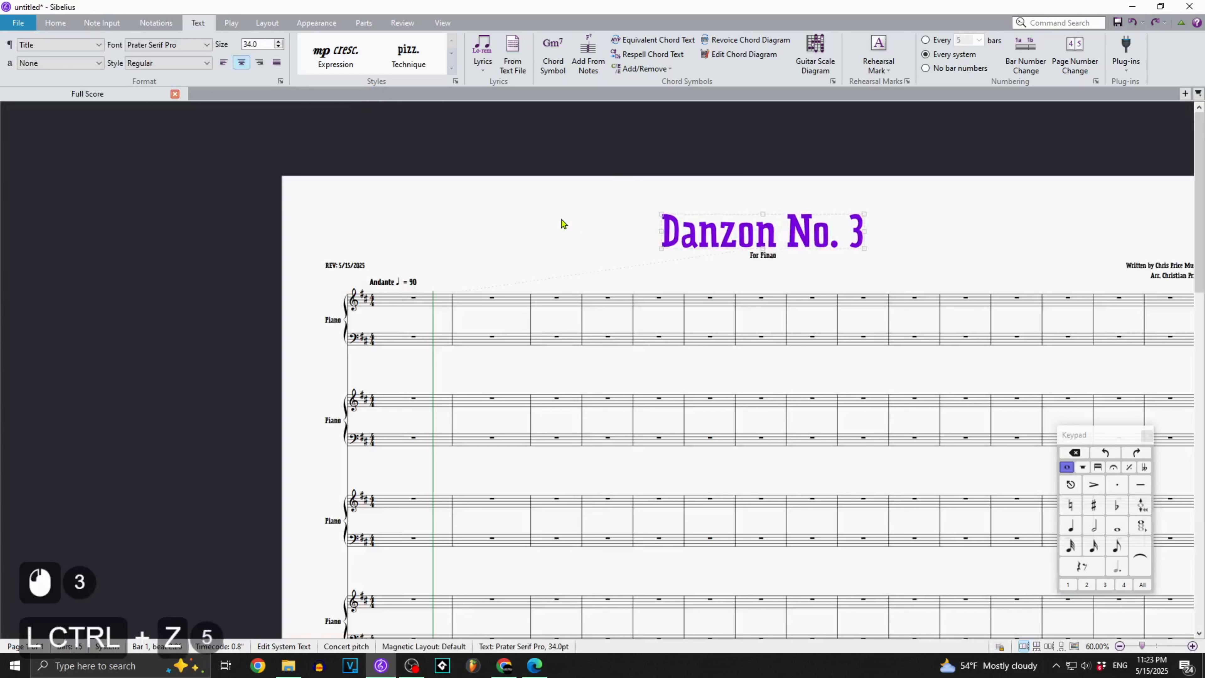
key(ctrl+z)
key(ctrl+z)
key(ctrl+z)
key(ctrl+z)
key(ctrl+z)
key(ctrl+z)
key(ctrl+z)
key(ctrl+z)
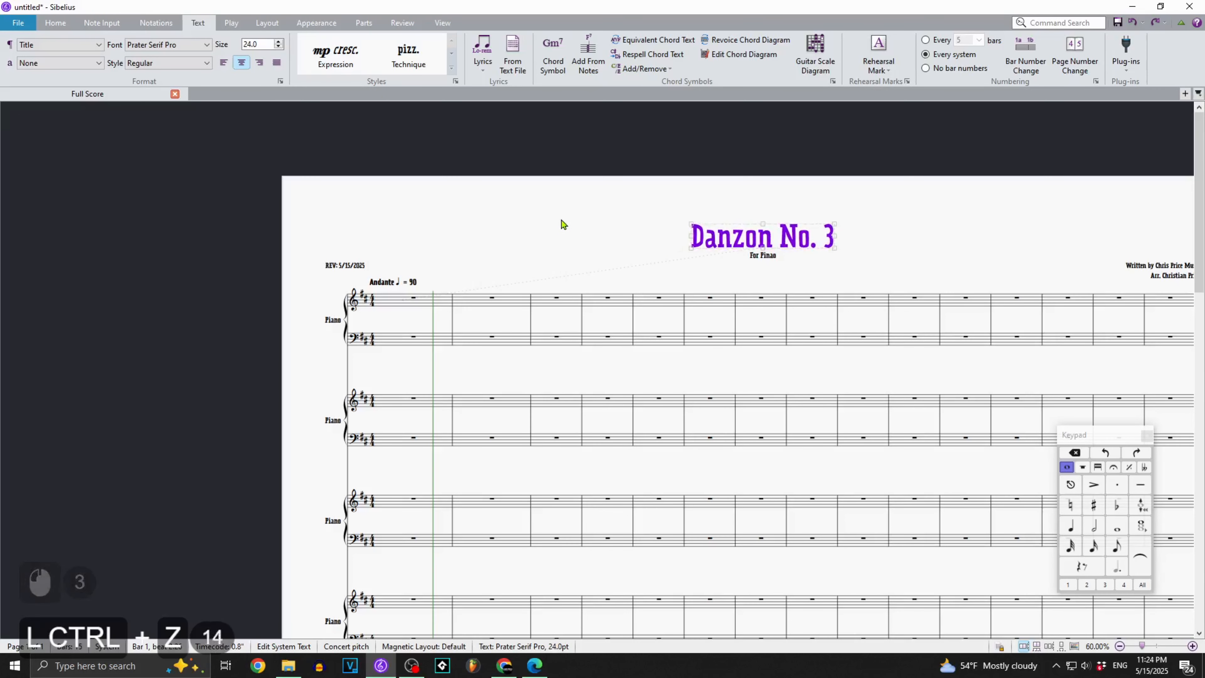
key(ctrl+z)
key(ctrl+z)
key(ctrl+z)
key(ctrl+z)
key(ctrl+z)
key(ctrl+z)
key(ctrl+z)
key(ctrl+z)
key(ctrl+z)
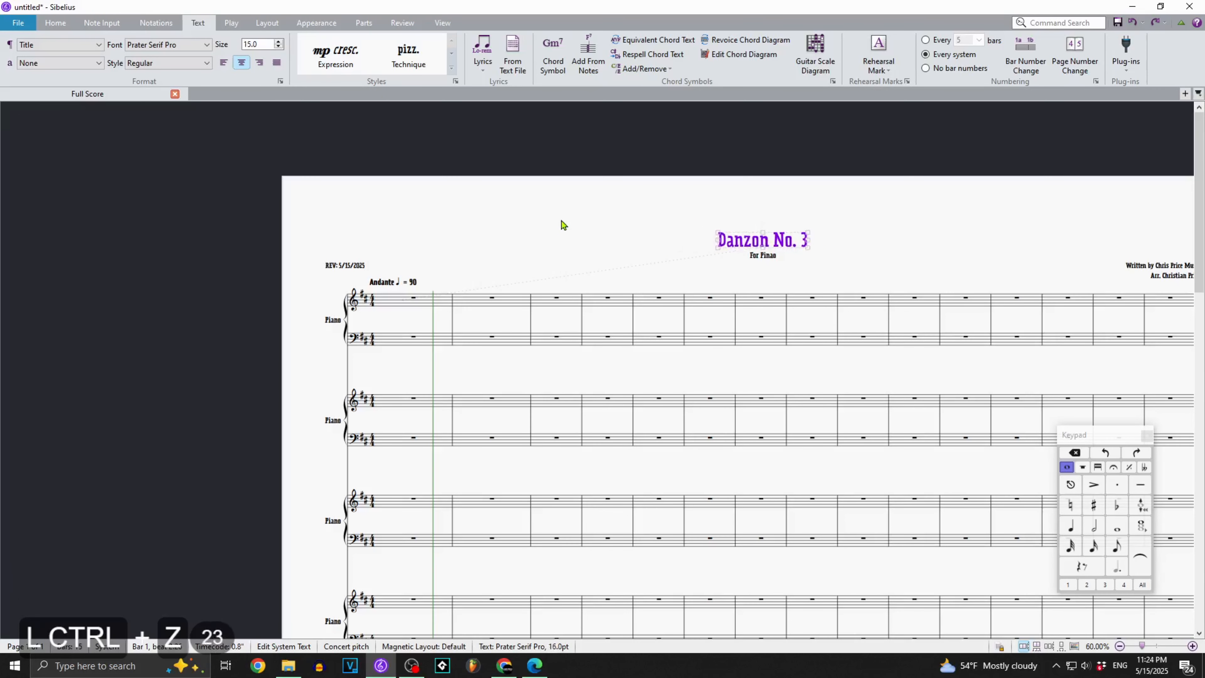
key(ctrl+z)
key(ctrl+z)
click(562, 221)
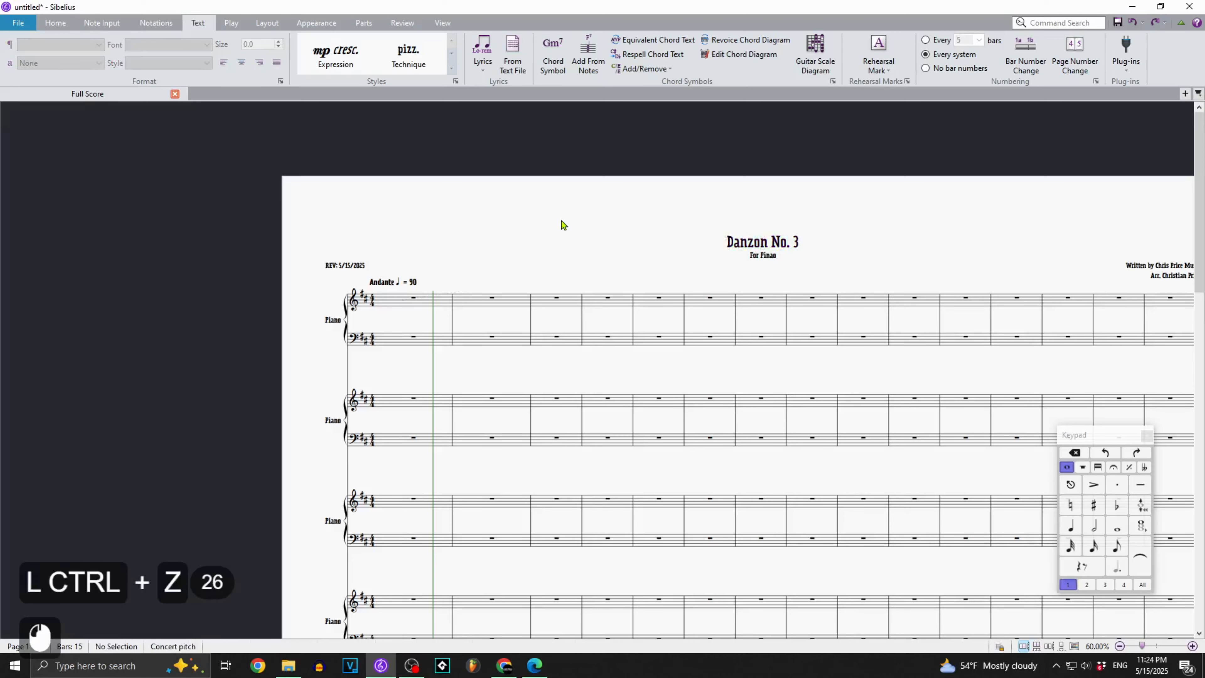
Edit the Title text style so its absolute size in the score is 34 pt, leaving the size in parts alone.
double_click(774, 242)
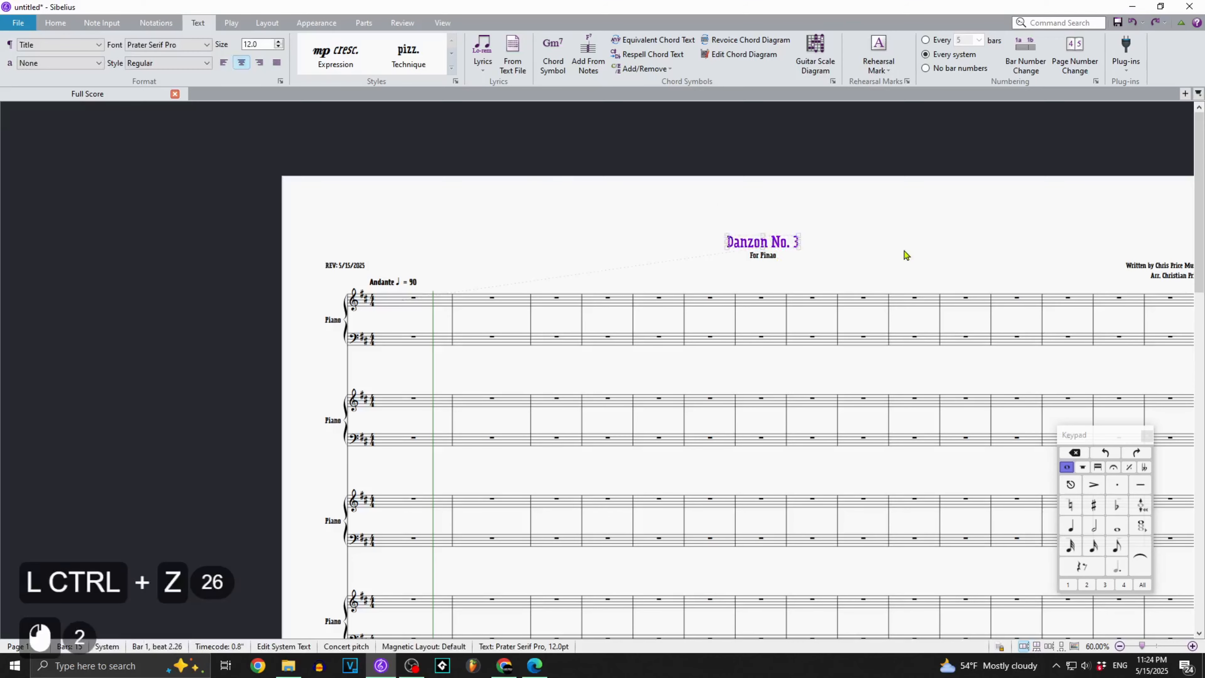
drag(904, 251, 719, 248)
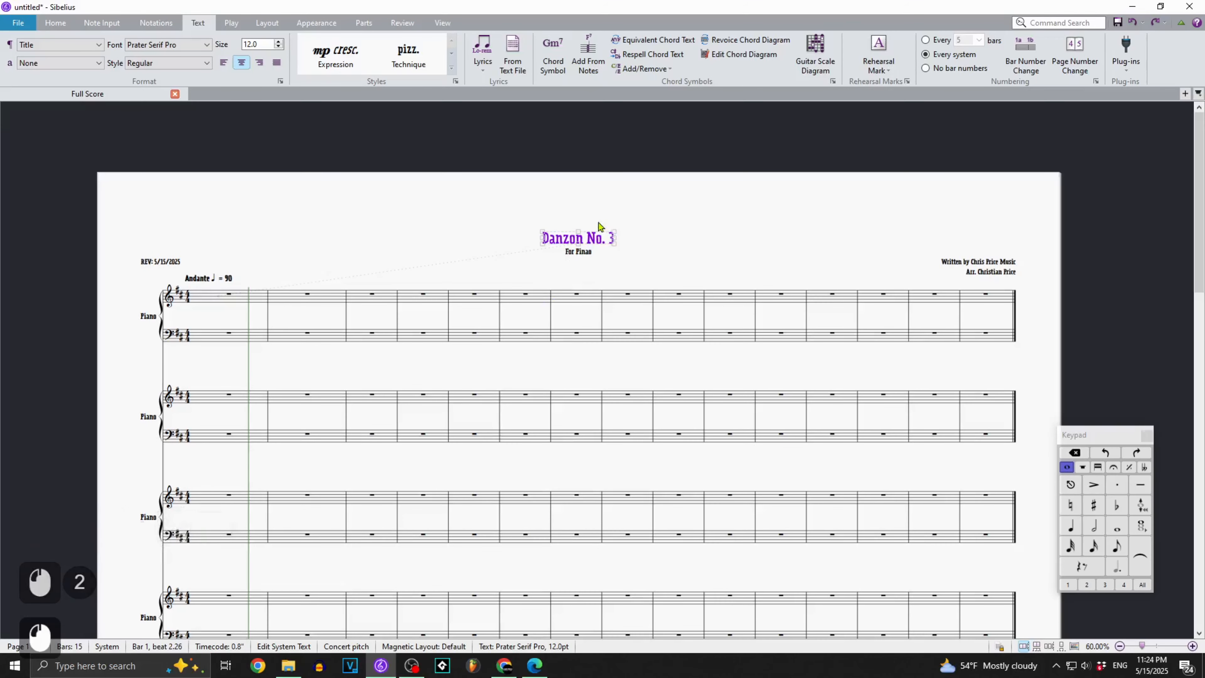
click(456, 83)
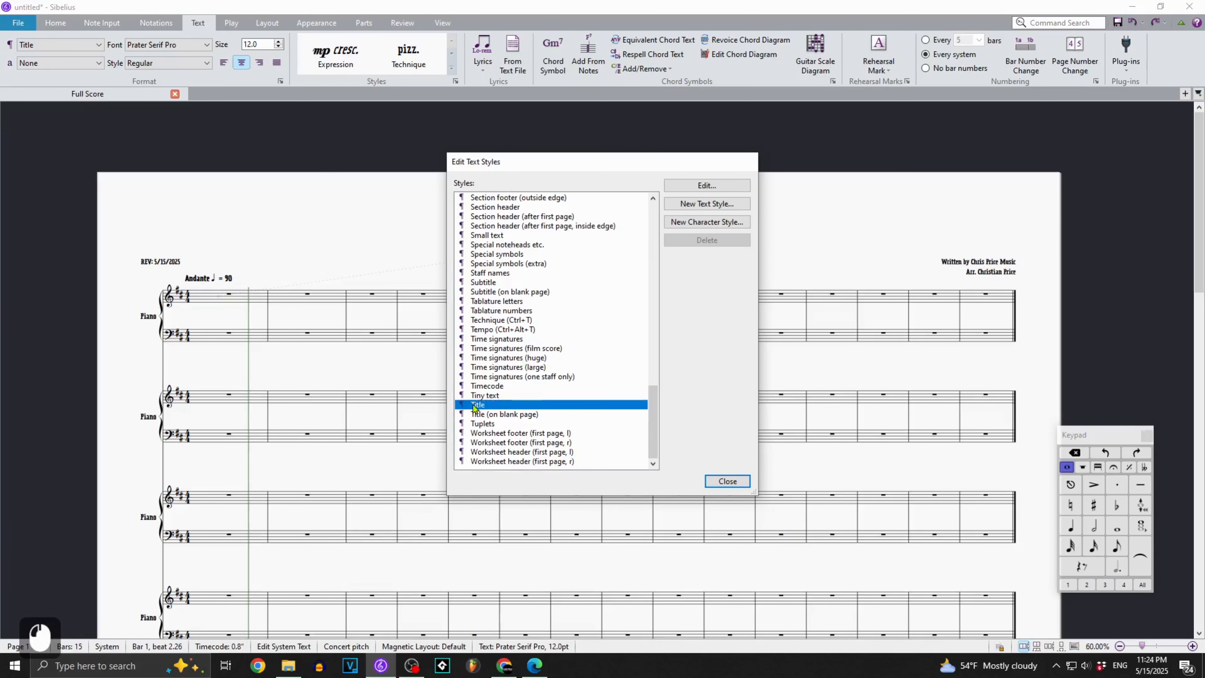
click(706, 185)
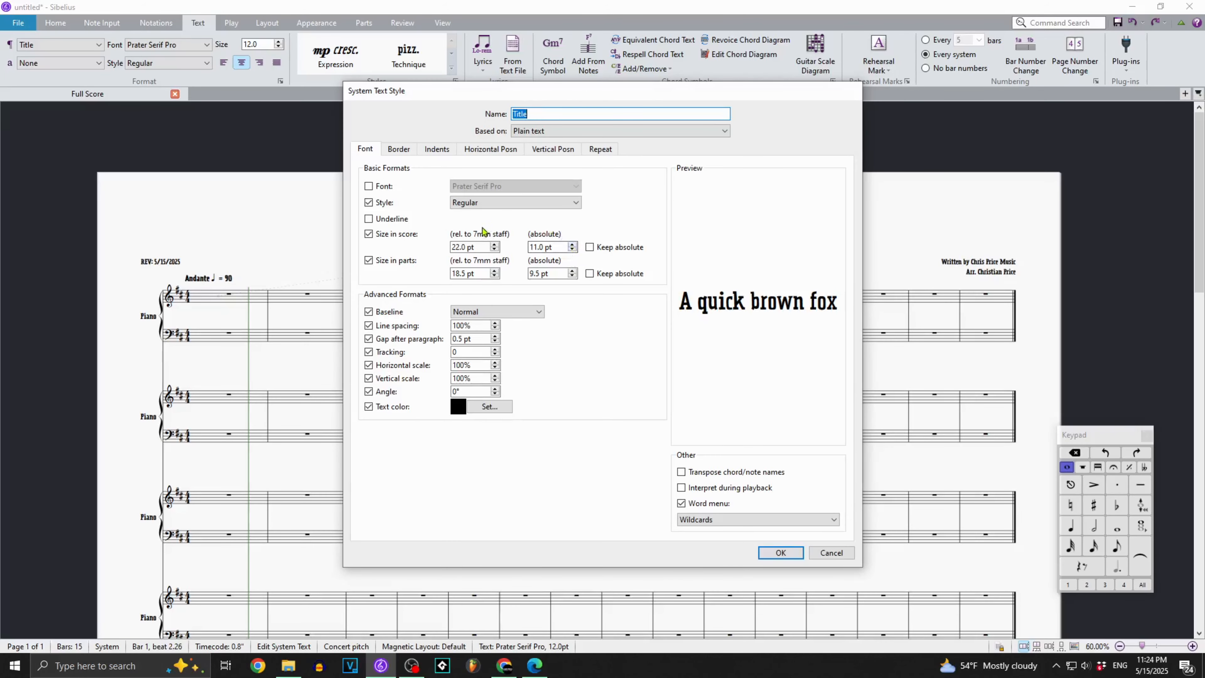
click(573, 244)
click(572, 244)
click(573, 244)
click(573, 244)
click(573, 244)
click(573, 244)
click(573, 244)
click(572, 244)
click(573, 244)
click(573, 244)
click(572, 244)
click(573, 244)
click(573, 244)
click(573, 244)
click(573, 244)
click(573, 244)
click(573, 244)
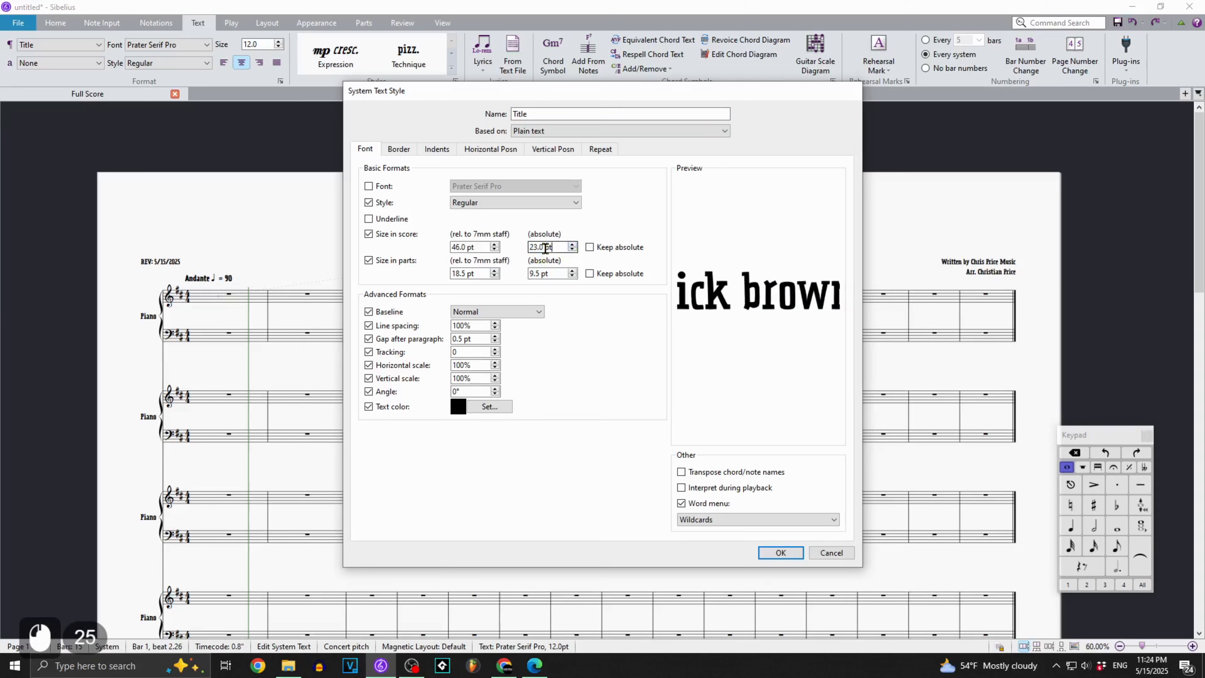
text(34)
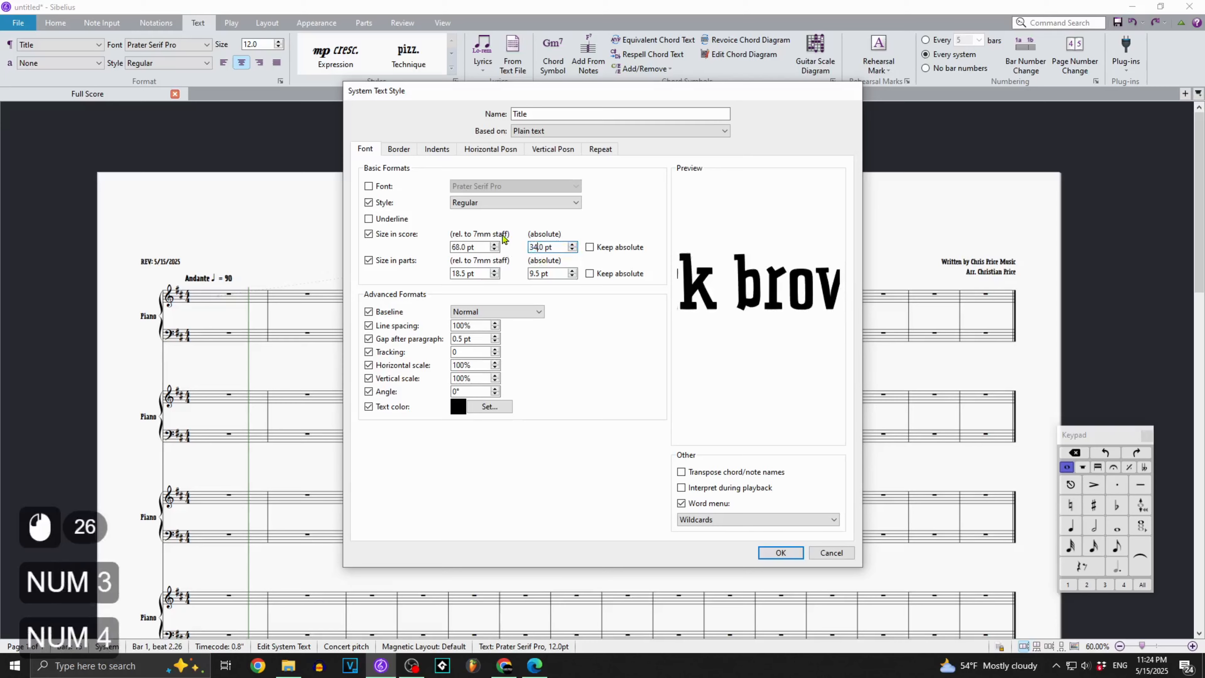
click(791, 553)
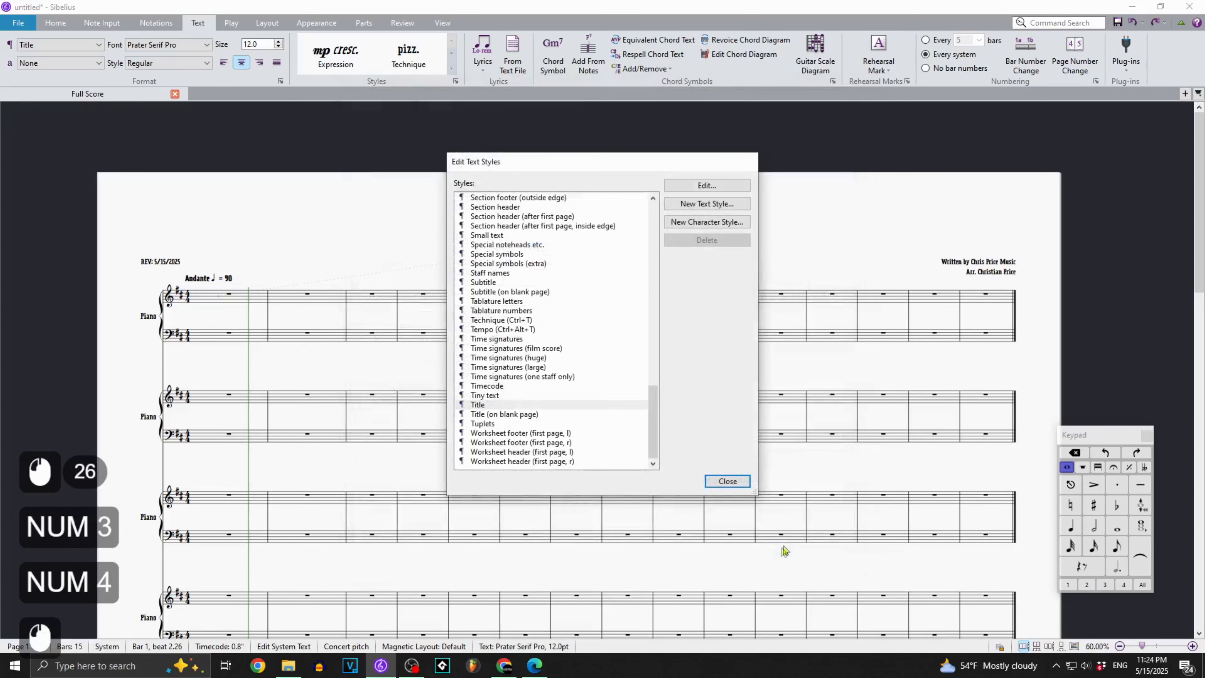
click(746, 482)
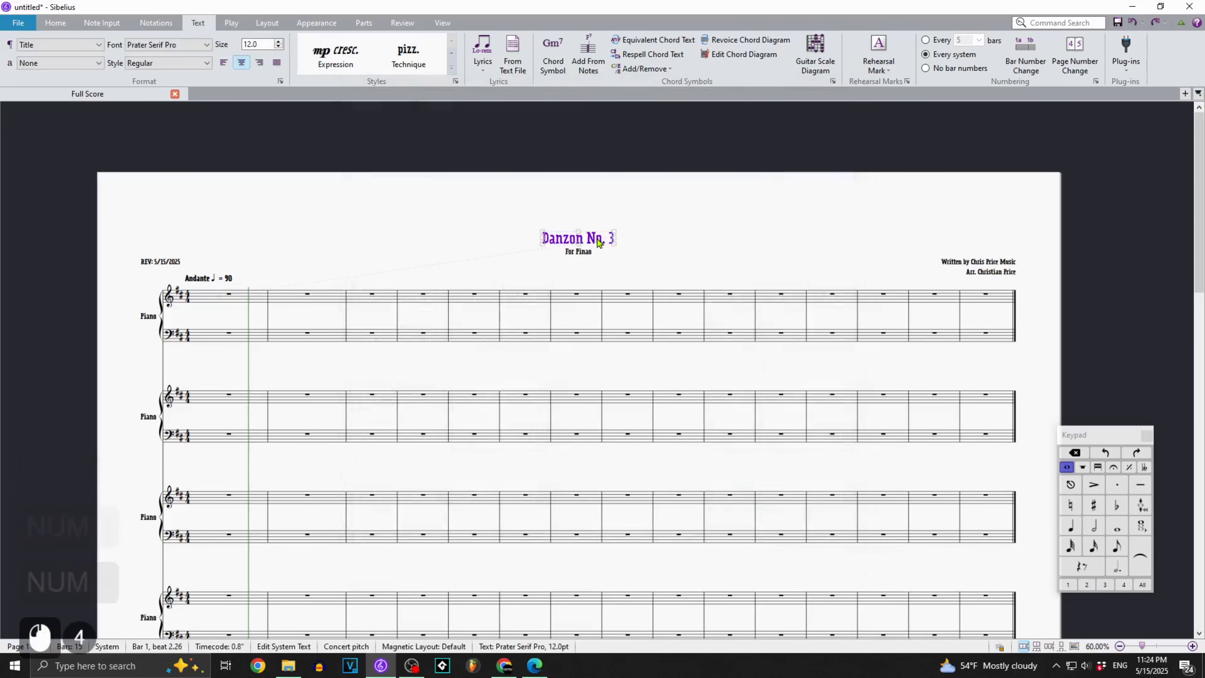
click(455, 81)
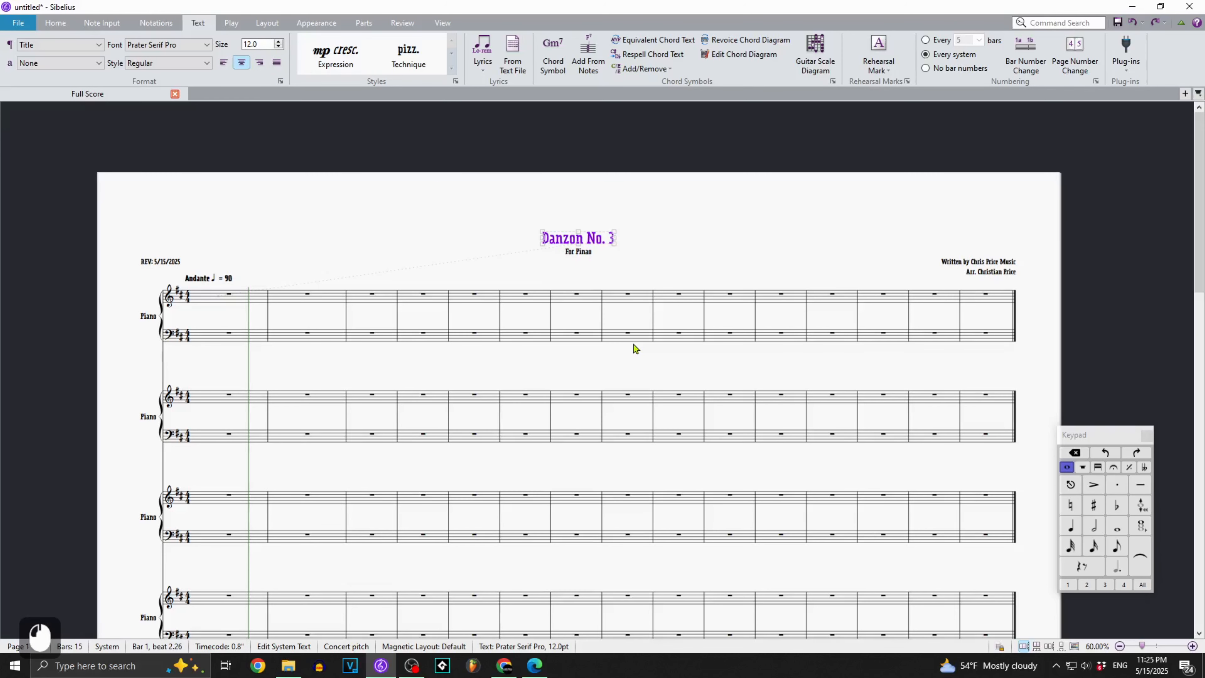
Delete the existing title and add new Title text with the \$TITLE\ wildcard above the subtitle.
key(Delete)
drag(629, 206, 627, 209)
right_click(608, 219)
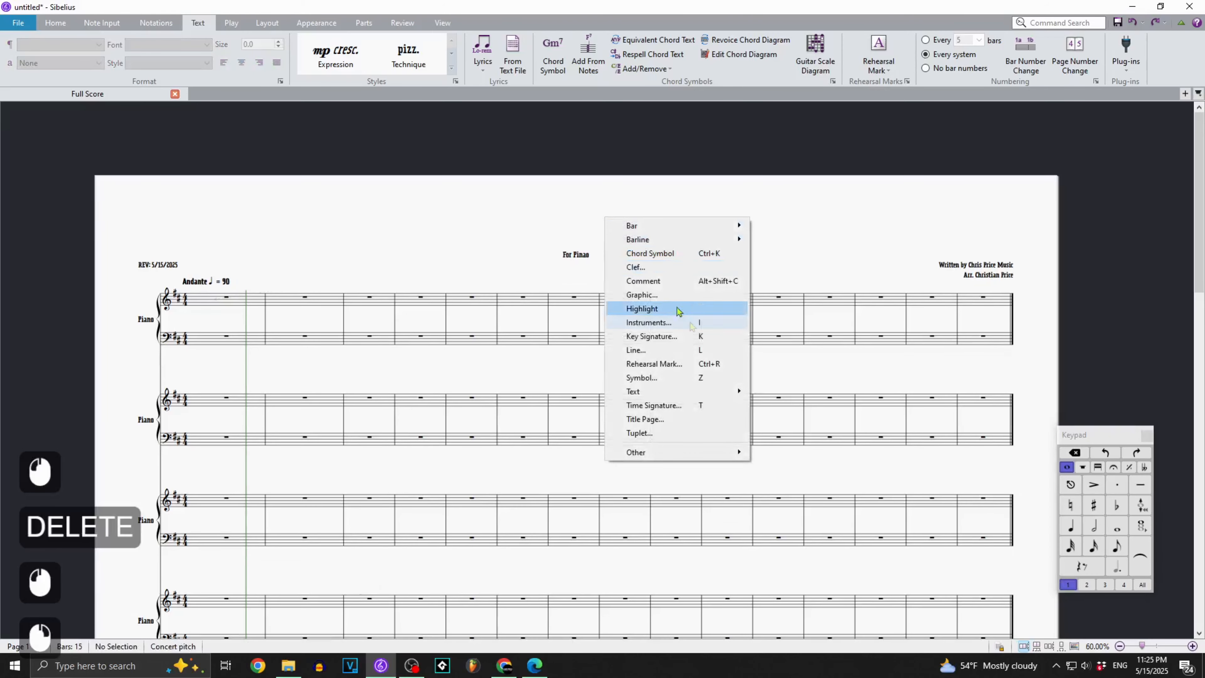
click(702, 391)
click(830, 457)
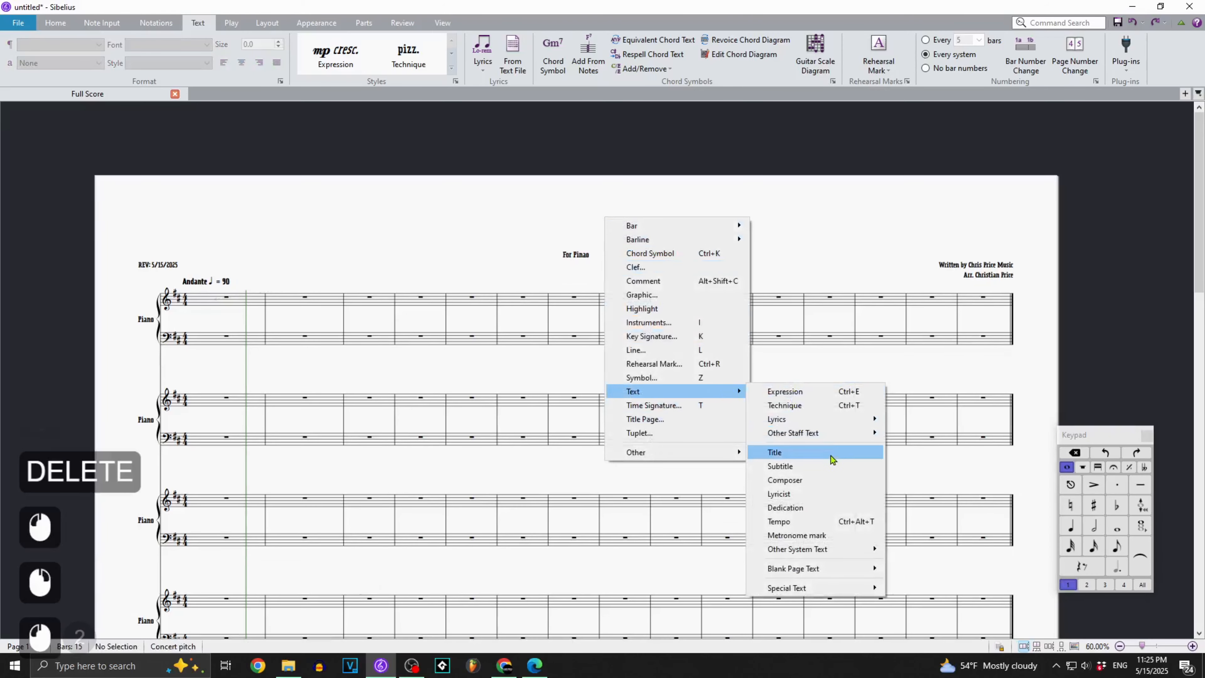
click(595, 227)
right_click(595, 227)
click(642, 133)
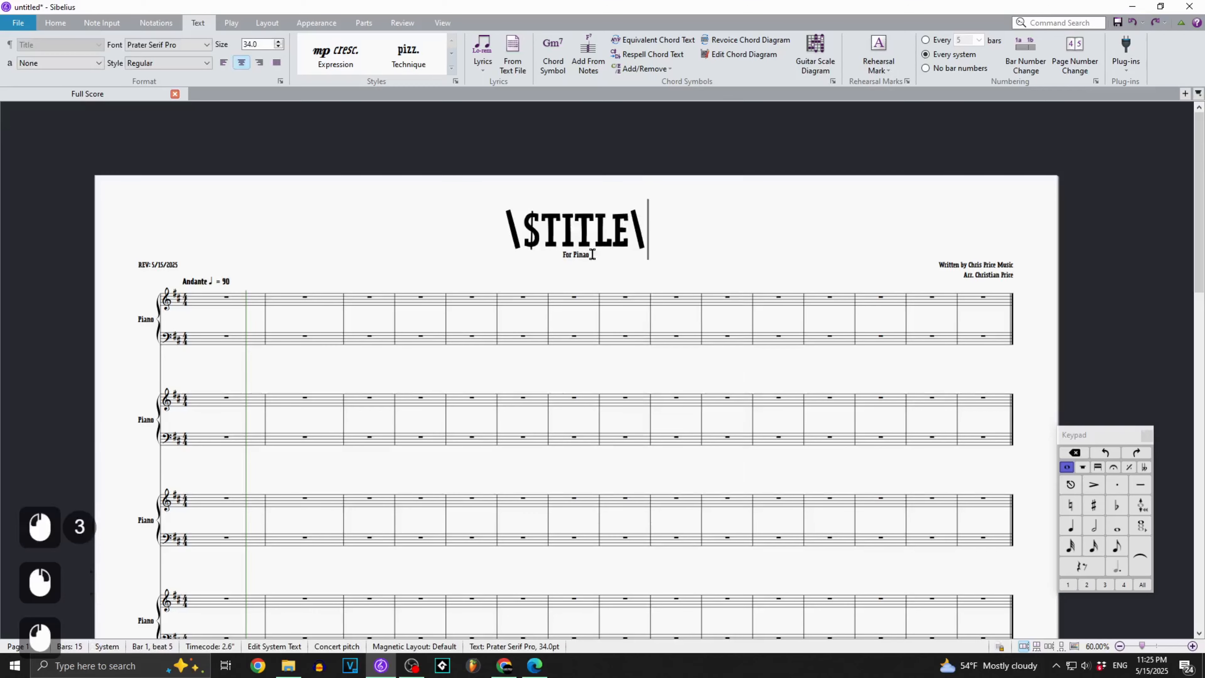
click(371, 199)
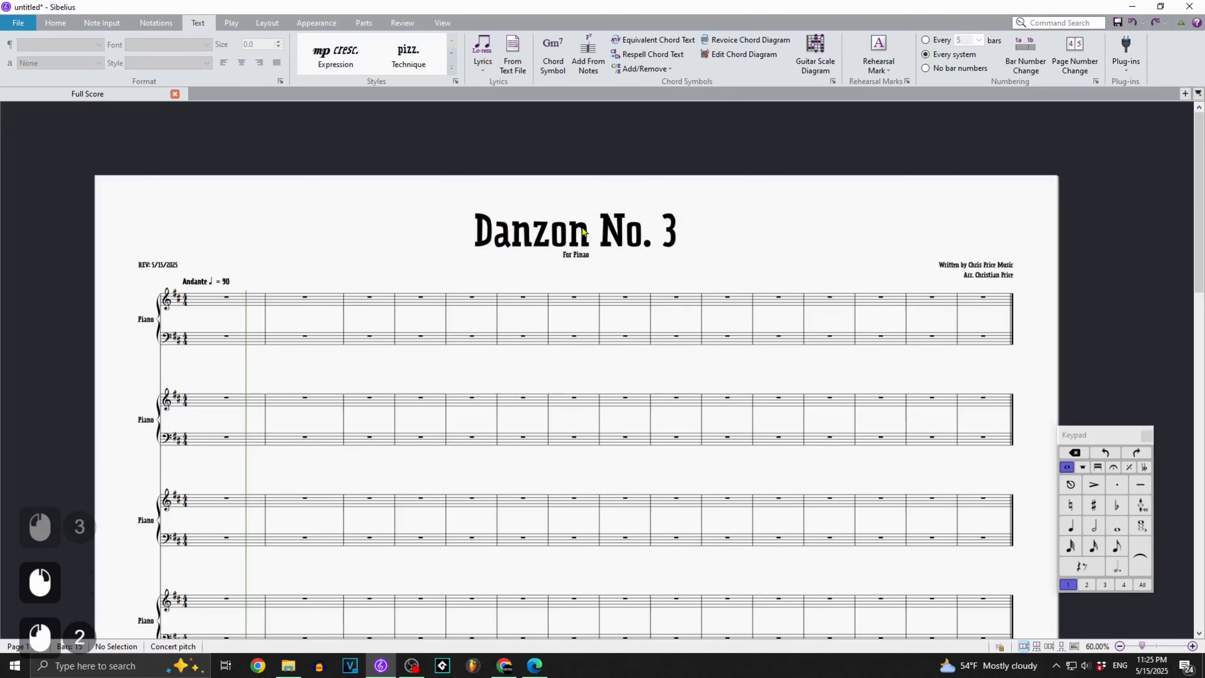
Examine how the new title fits the full score, both at whole-page view and up close.
scroll(721, 224, down, 10)
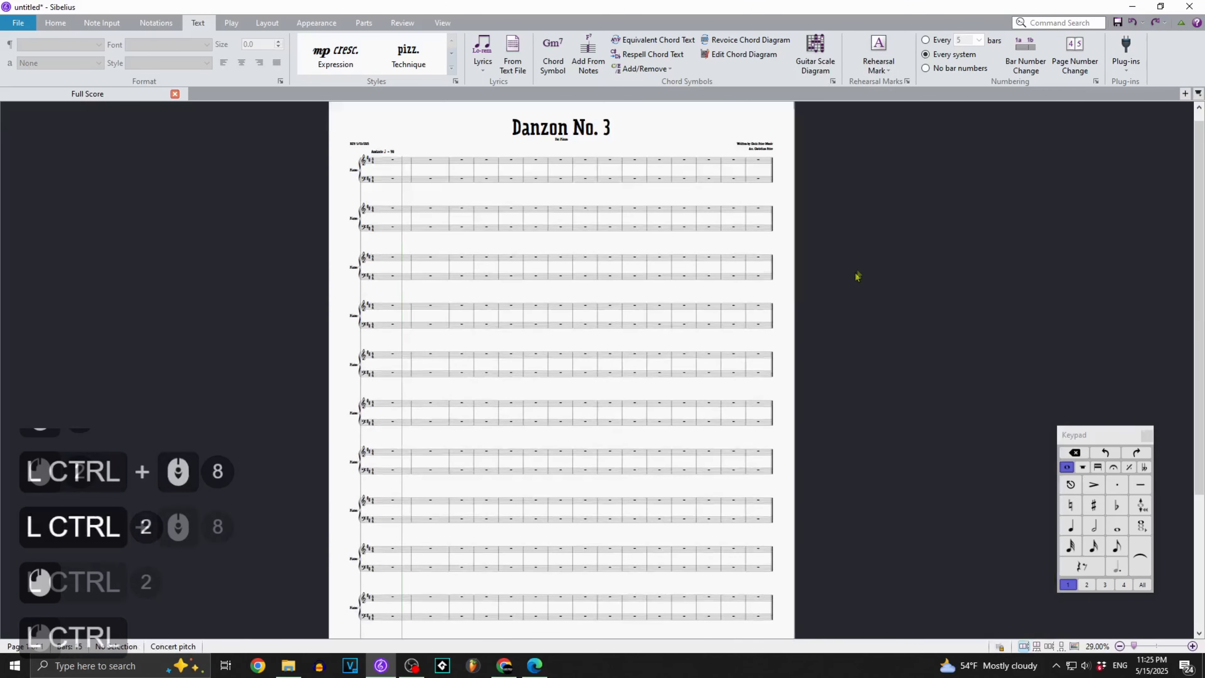
drag(664, 168, 687, 375)
key(ctrl+apostrophe)
drag(654, 550, 651, 498)
key(ctrl+w)
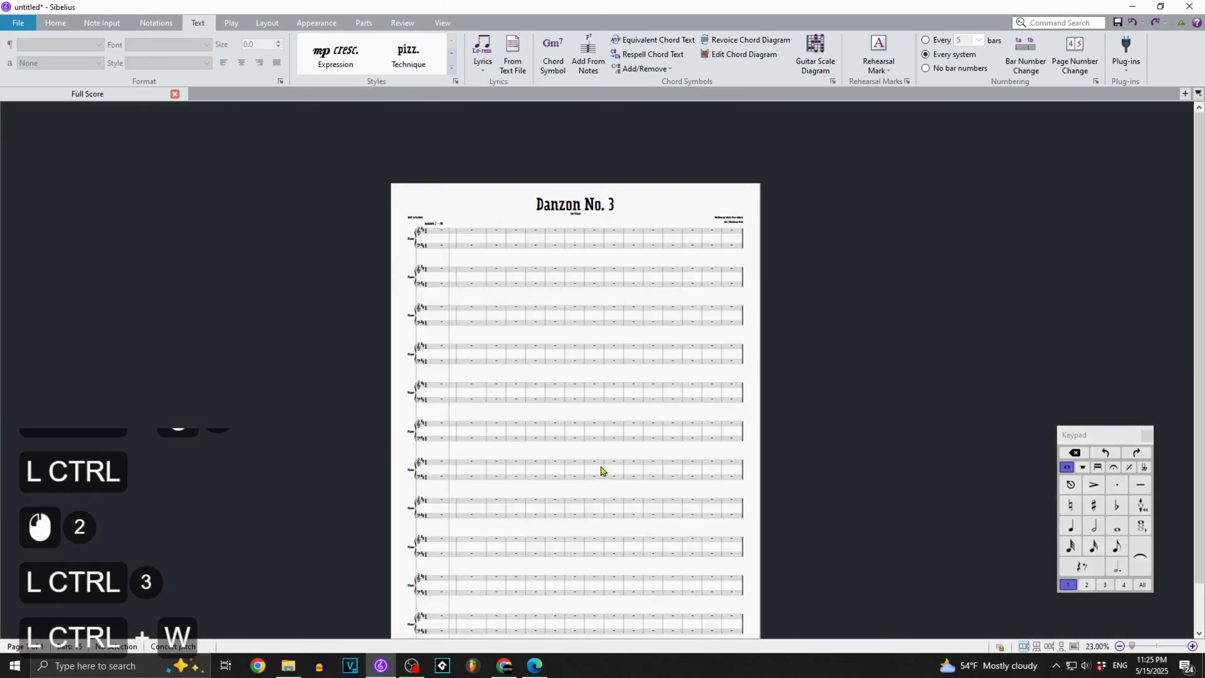
drag(799, 272, 761, 366)
ctrl+scroll(740, 389, up, 7)
ctrl+scroll(740, 390, up, 5)
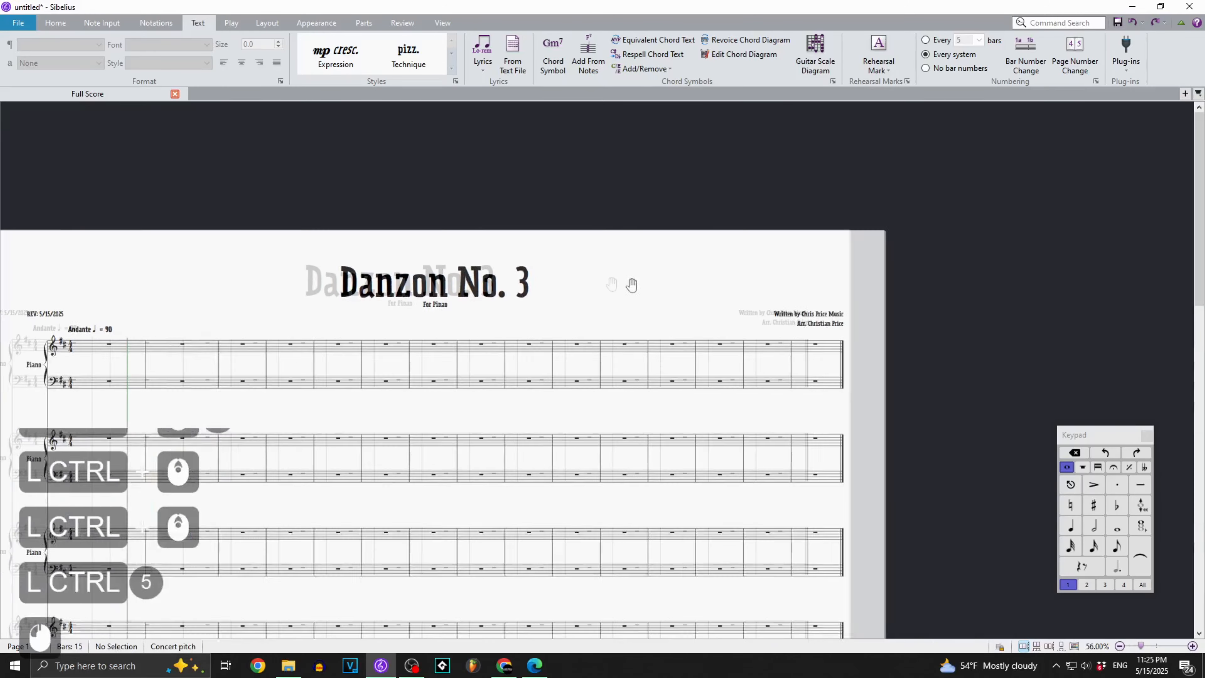
Examine the composer and arranger text beside the title and the copyright line at the foot of the score.
ctrl+scroll(730, 342, up, 3)
click(745, 293)
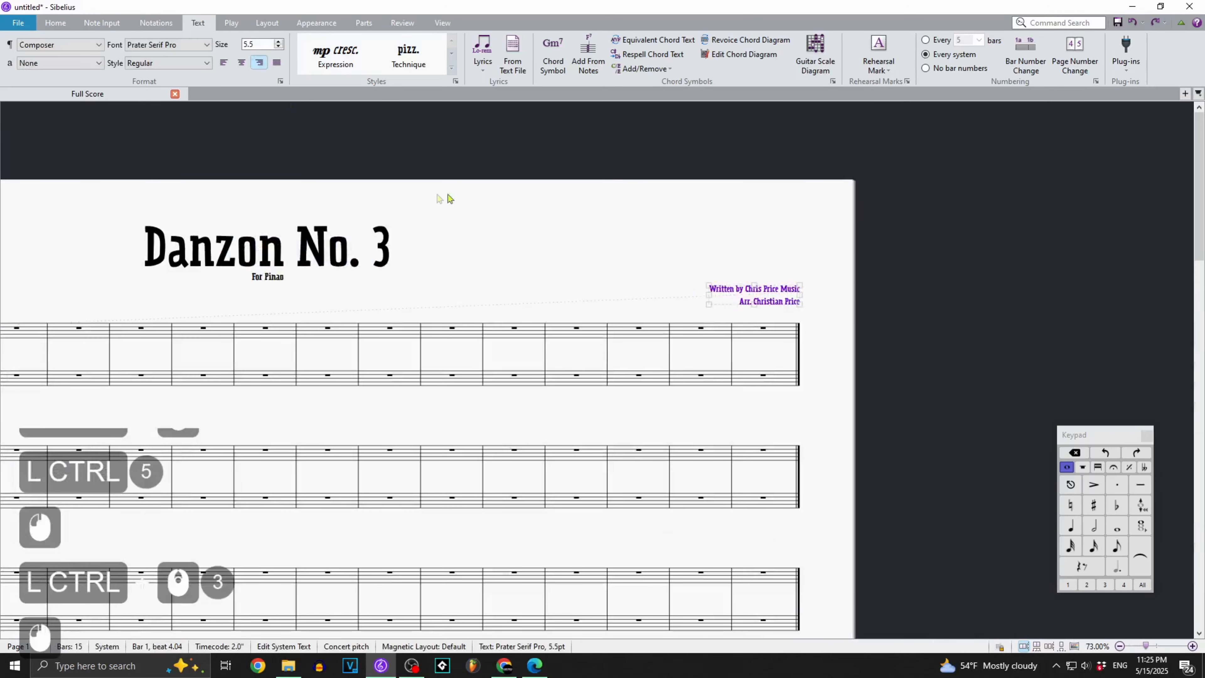
ctrl+scroll(451, 196, down, 5)
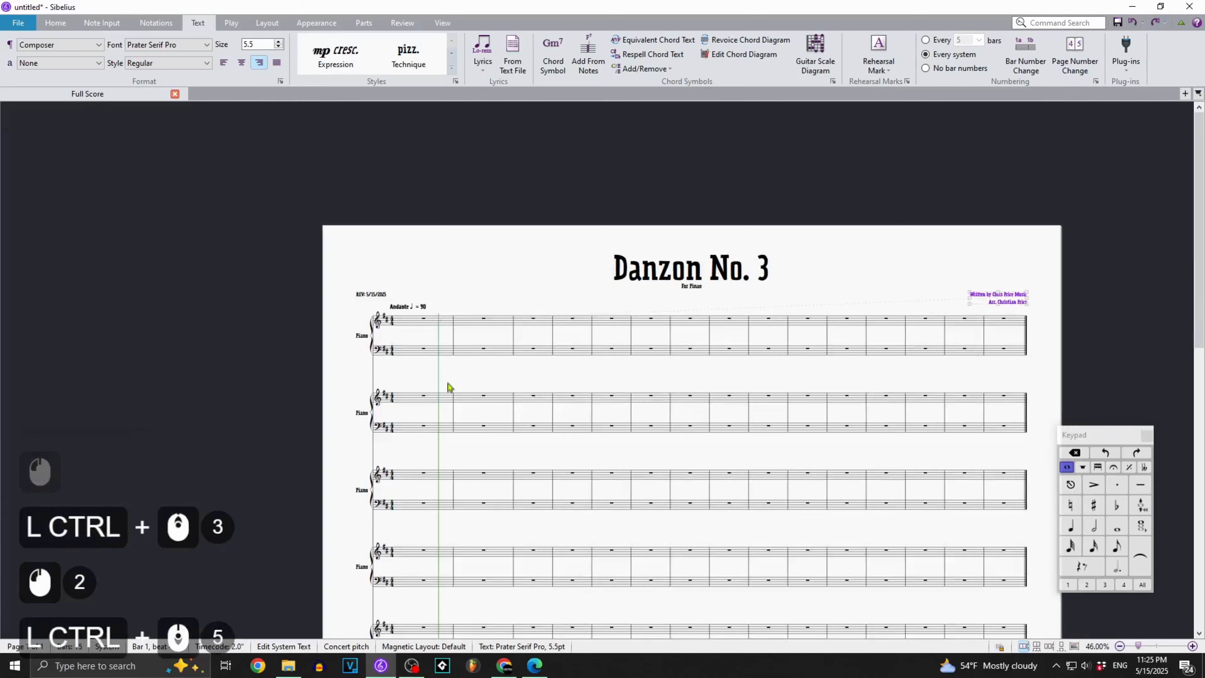
scroll(667, 409, down, 20)
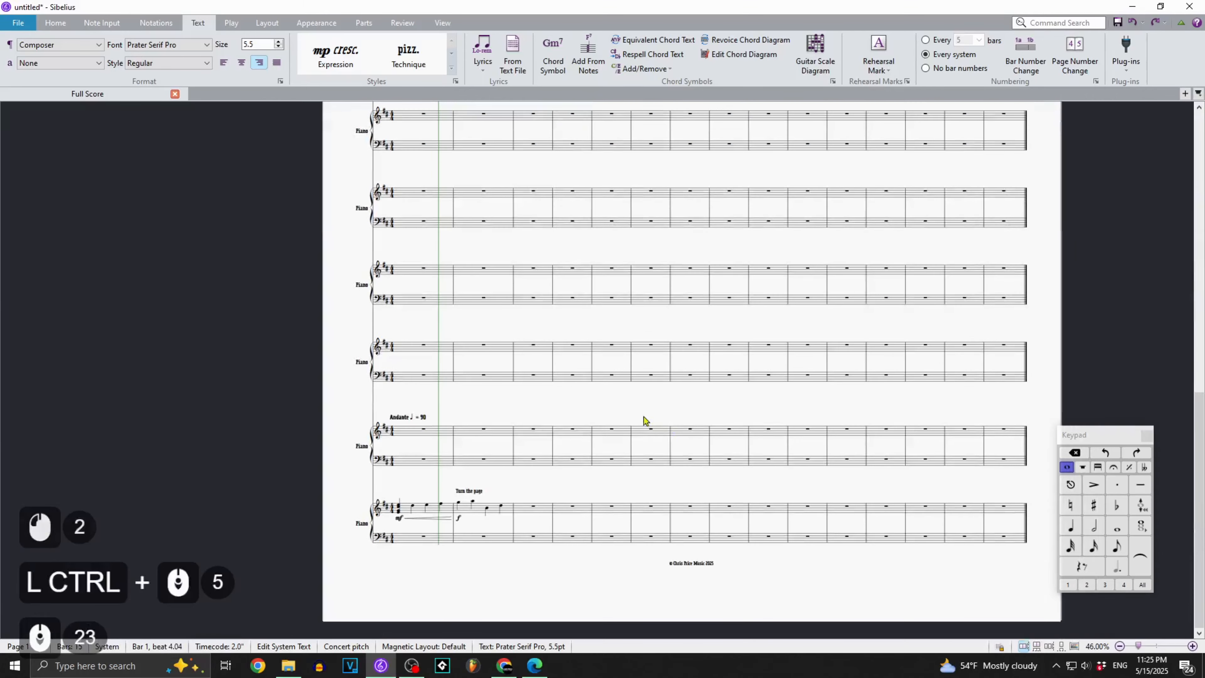
scroll(644, 417, up, 20)
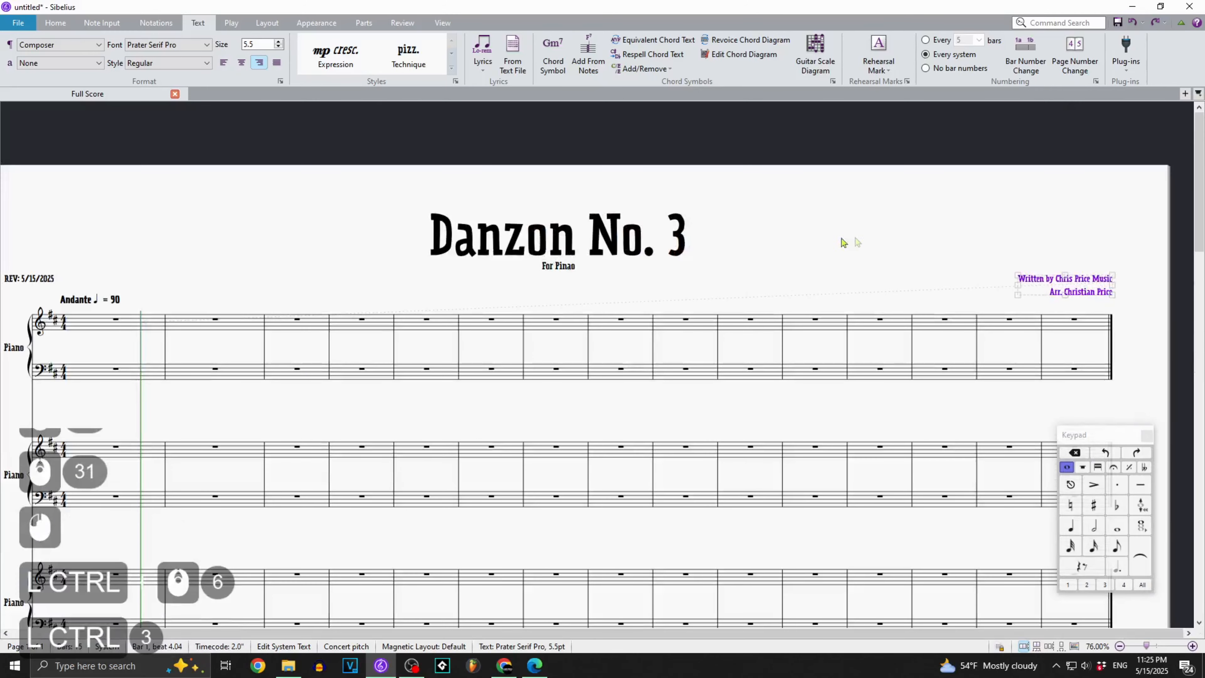
ctrl+scroll(842, 242, up, 6)
double_click(867, 310)
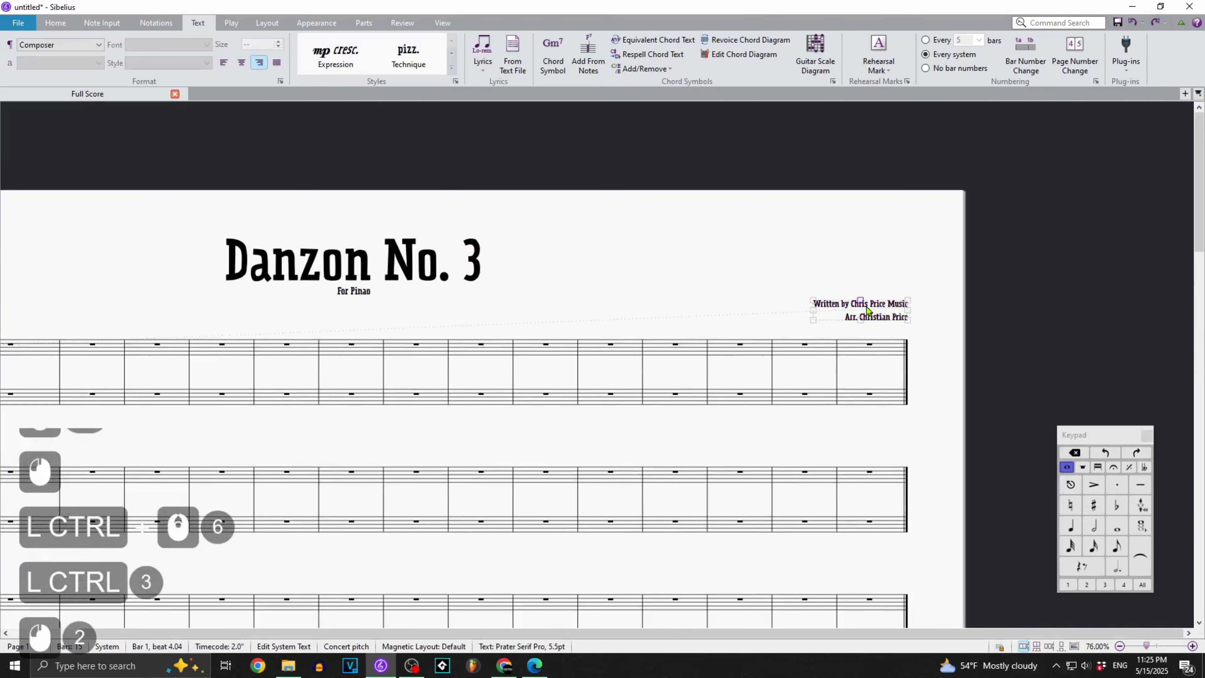
ctrl+scroll(866, 309, down, 7)
drag(465, 300, 503, 217)
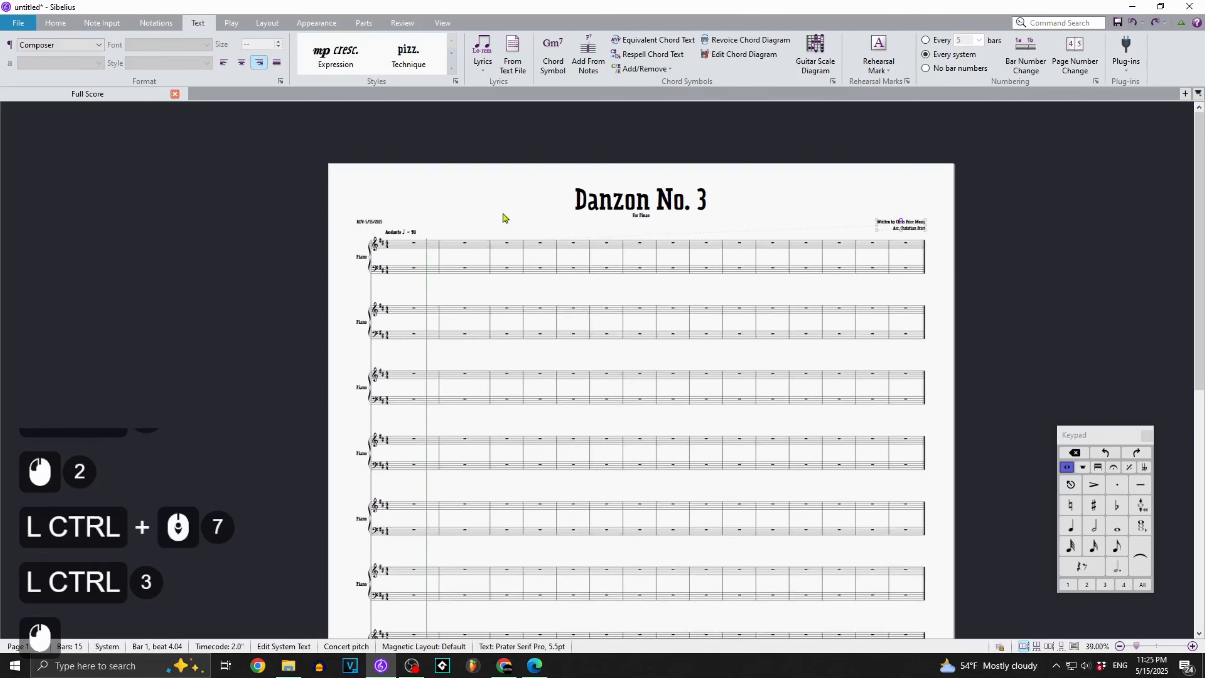
Change the instrument name of the topmost piano in the full score to Piano 1.
drag(327, 309, 551, 368)
ctrl+scroll(612, 351, up, 5)
ctrl+scroll(612, 351, up, 2)
click(372, 271)
drag(365, 273, 697, 223)
ctrl+scroll(546, 390, up, 5)
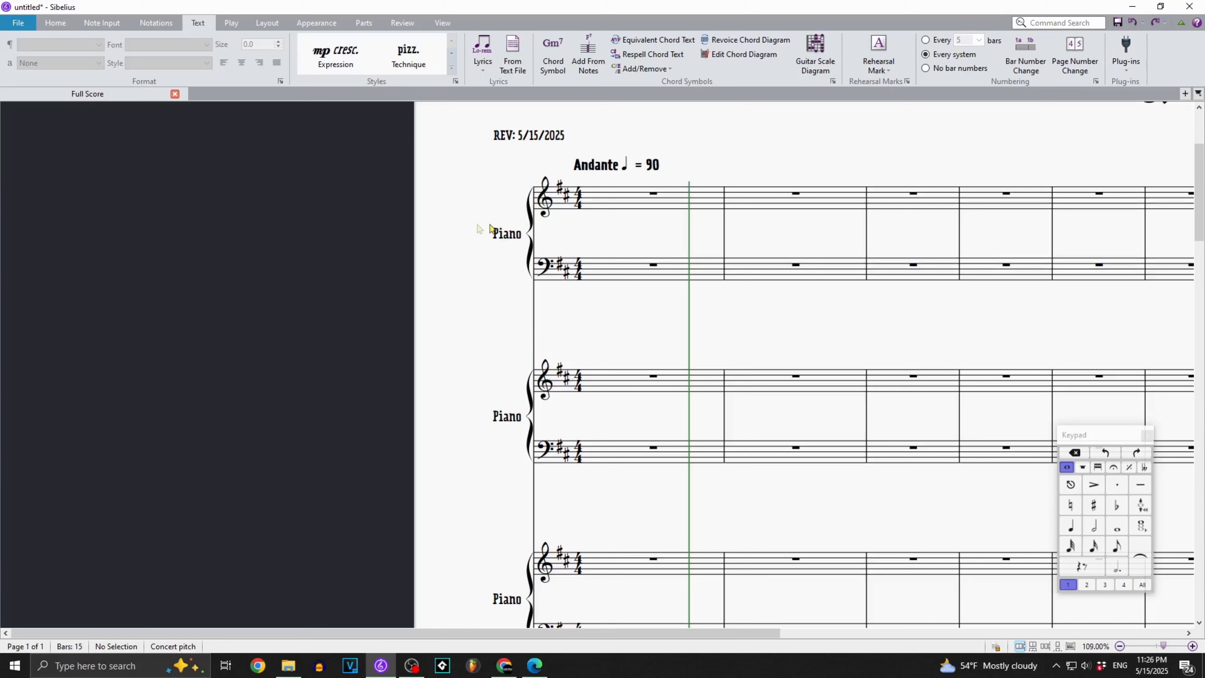
double_click(507, 233)
text(1)
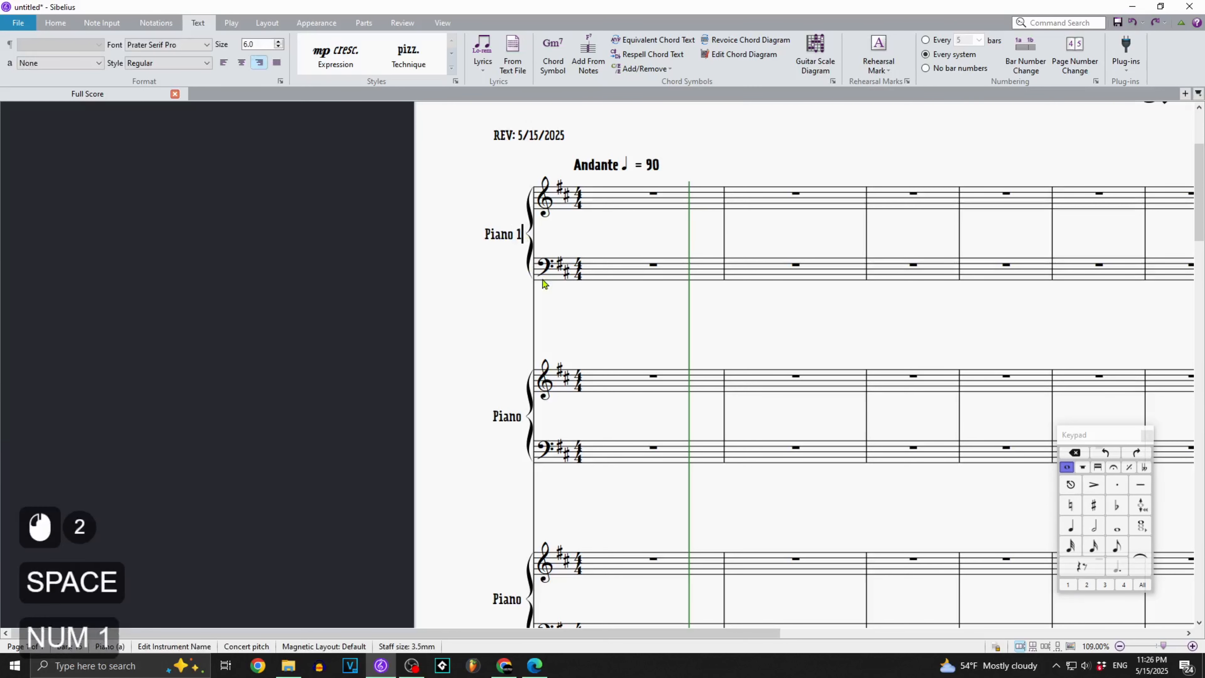
click(487, 301)
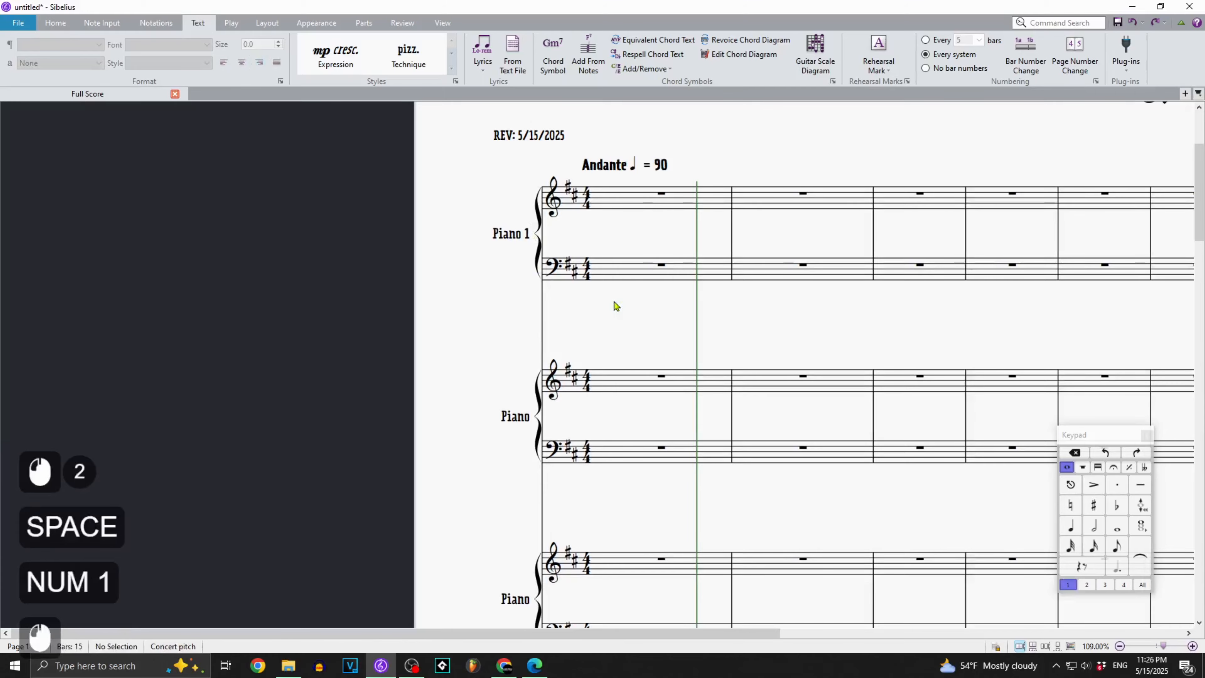
Add empty bars to the end of the score until it continues onto a second page.
scroll(559, 404, down, 7)
scroll(559, 404, down, 18)
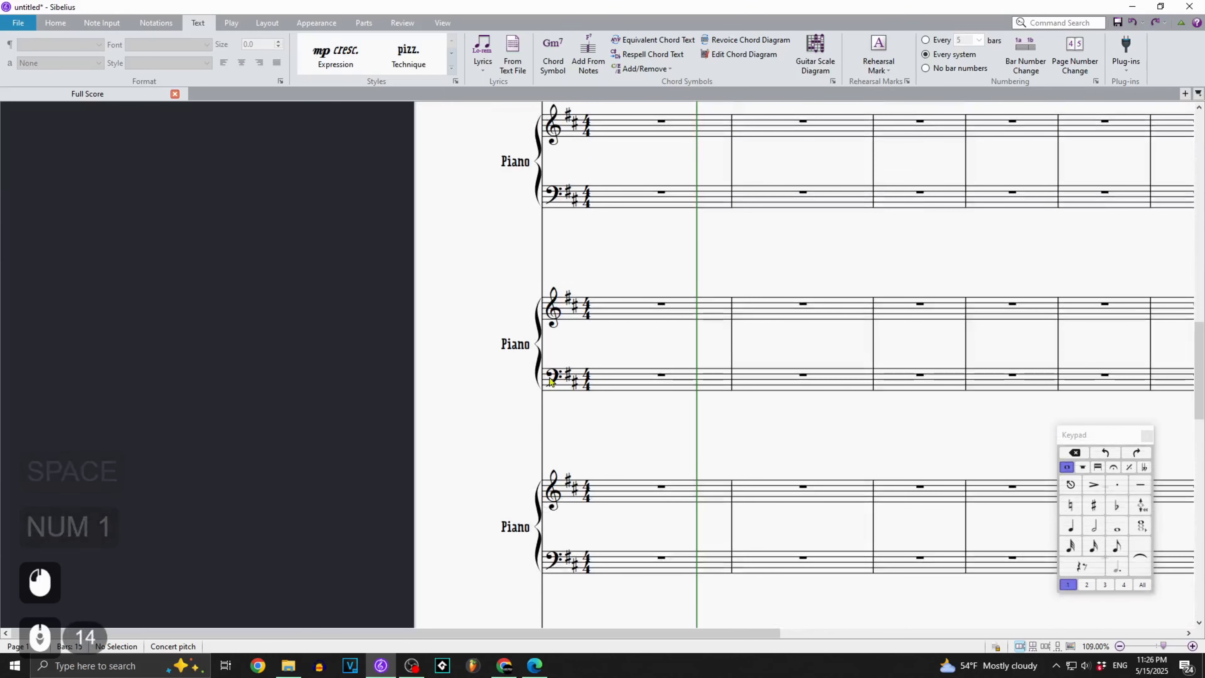
scroll(542, 349, up, 20)
scroll(536, 352, up, 11)
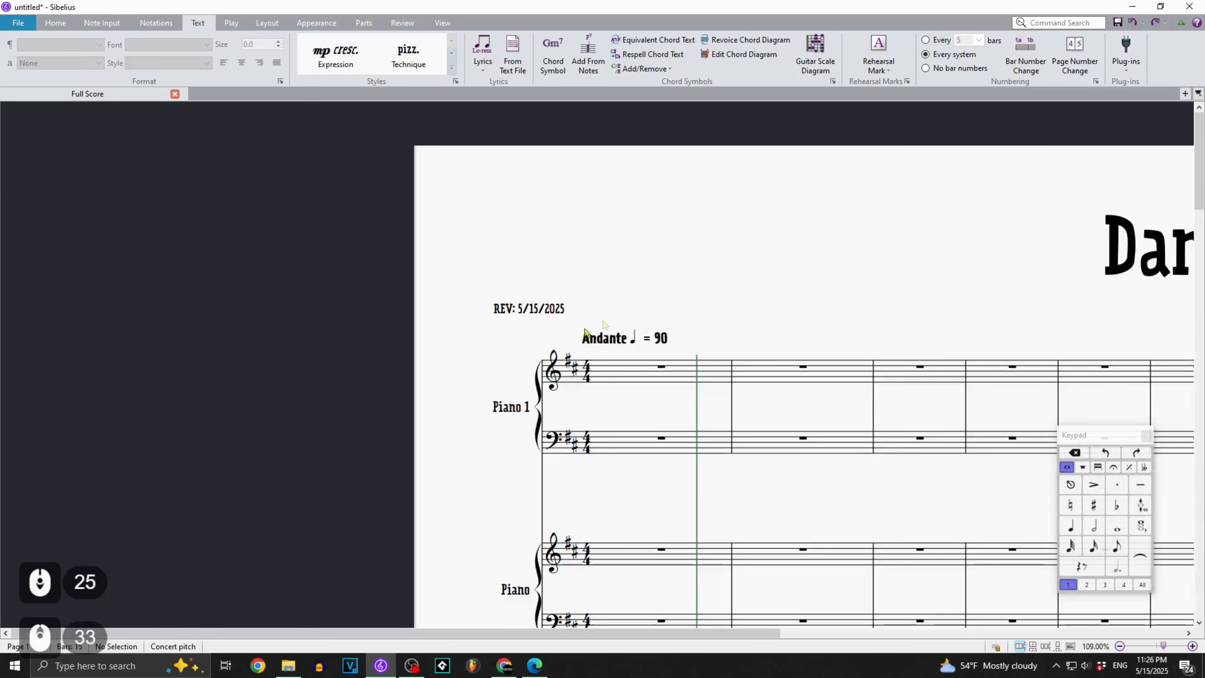
ctrl+scroll(475, 292, down, 9)
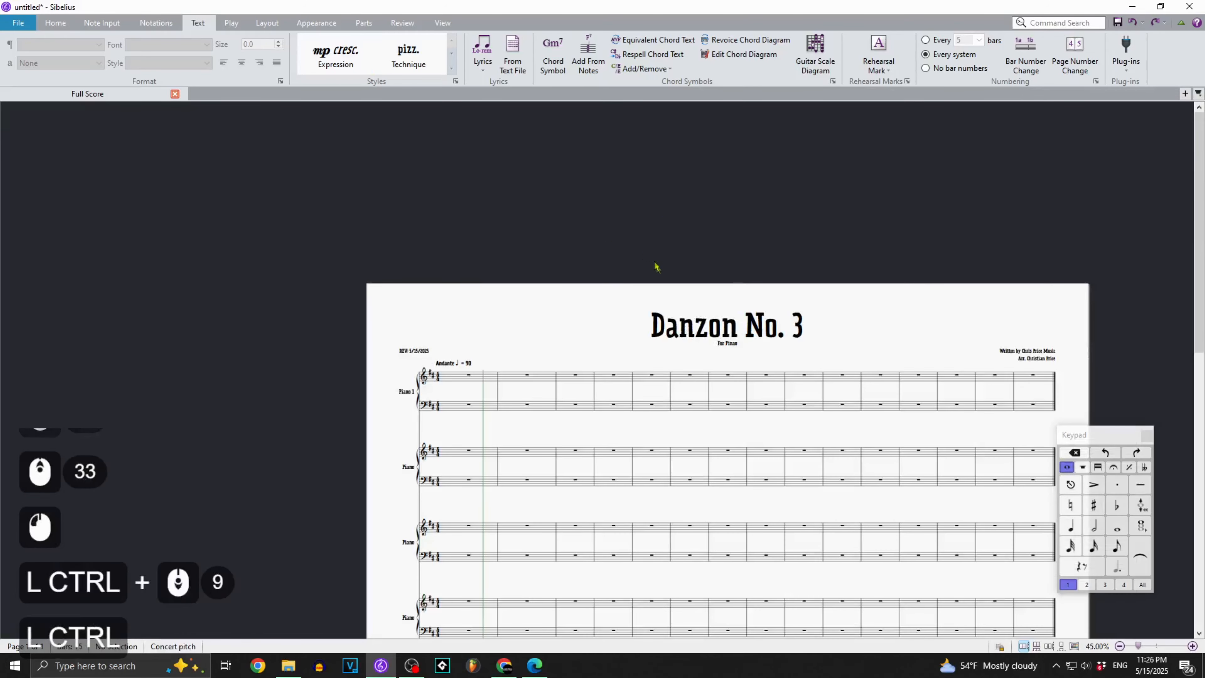
drag(646, 261, 397, 120)
click(55, 22)
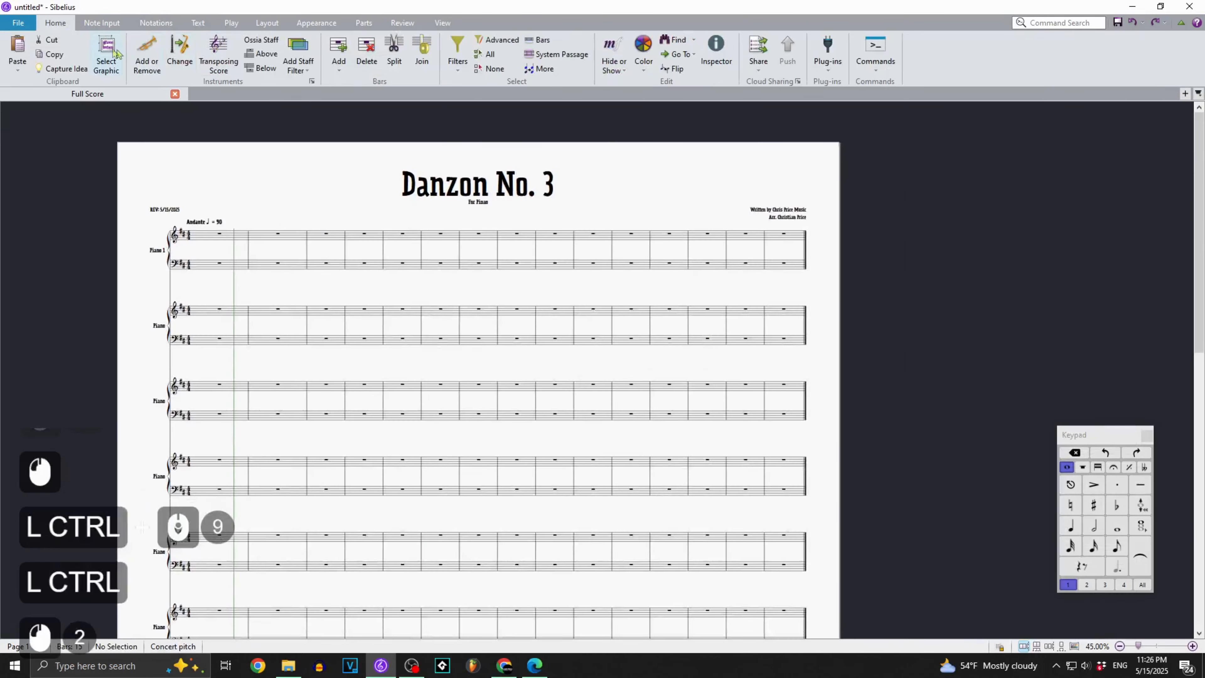
click(339, 45)
click(339, 45)
click(339, 45)
double_click(339, 45)
triple_click(339, 45)
triple_click(338, 46)
triple_click(339, 45)
click(339, 41)
click(339, 41)
click(338, 40)
drag(1013, 225, 908, 242)
key(ctrl+z)
click(1000, 182)
Change the abbreviated instrument name of the topmost piano on page two to Pno. 1.
drag(980, 195, 557, 360)
scroll(629, 276, up, 9)
scroll(557, 360, up, 5)
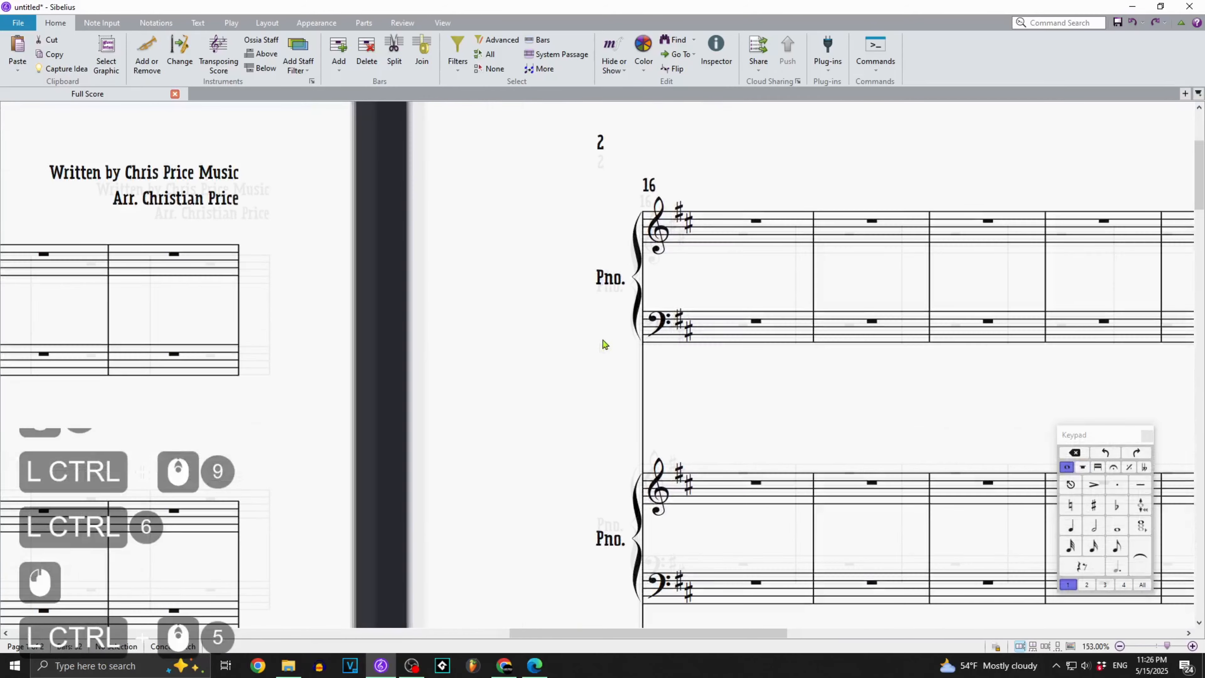
double_click(619, 276)
text(1)
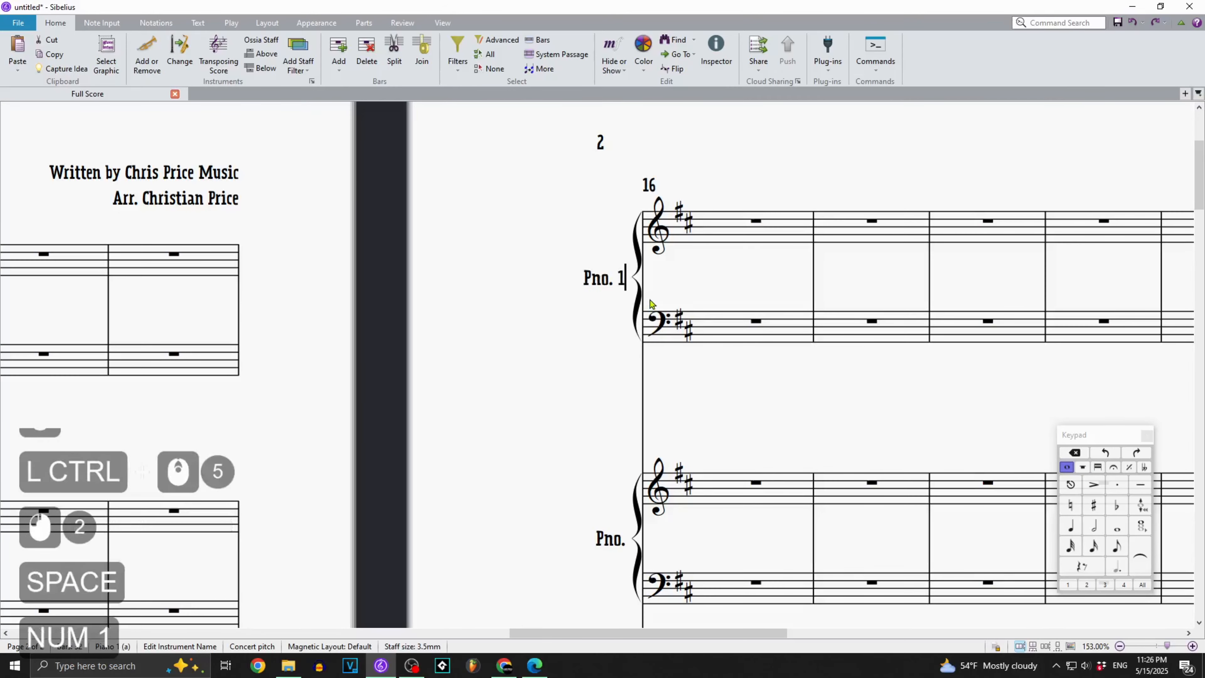
key(Escape)
click(577, 323)
Compare the top piano's abbreviated name on page two with its full name on page one.
ctrl+scroll(616, 316, down, 10)
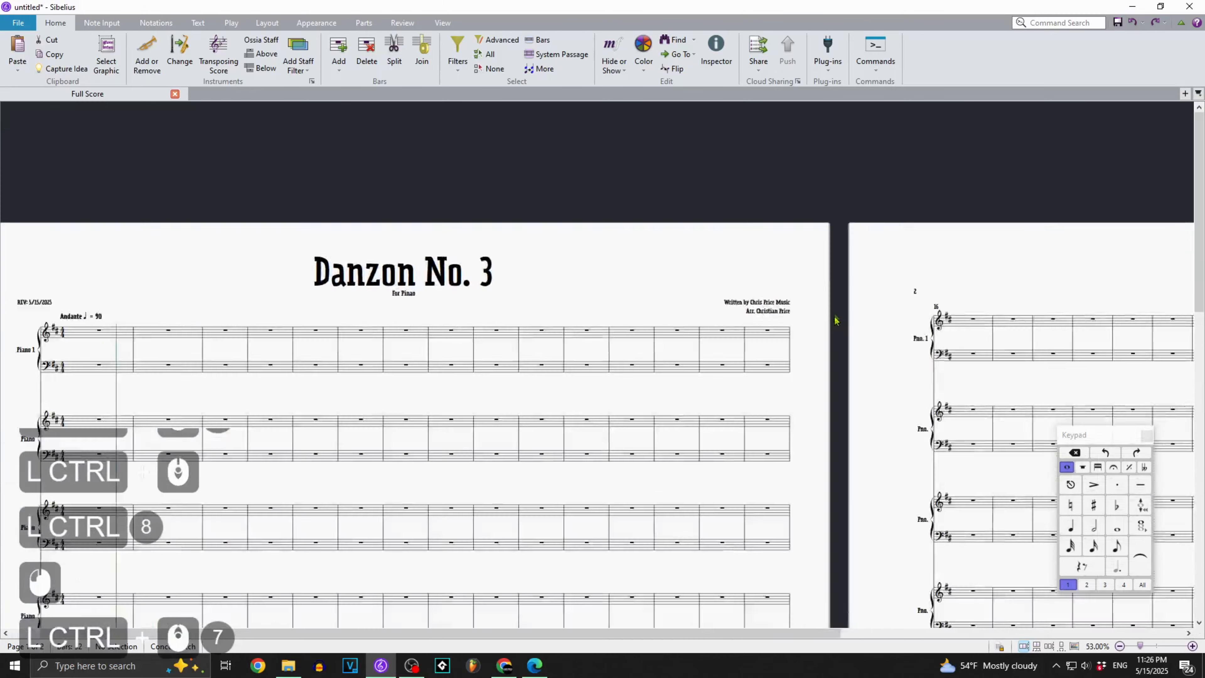
ctrl+scroll(835, 317, up, 6)
drag(768, 244, 337, 278)
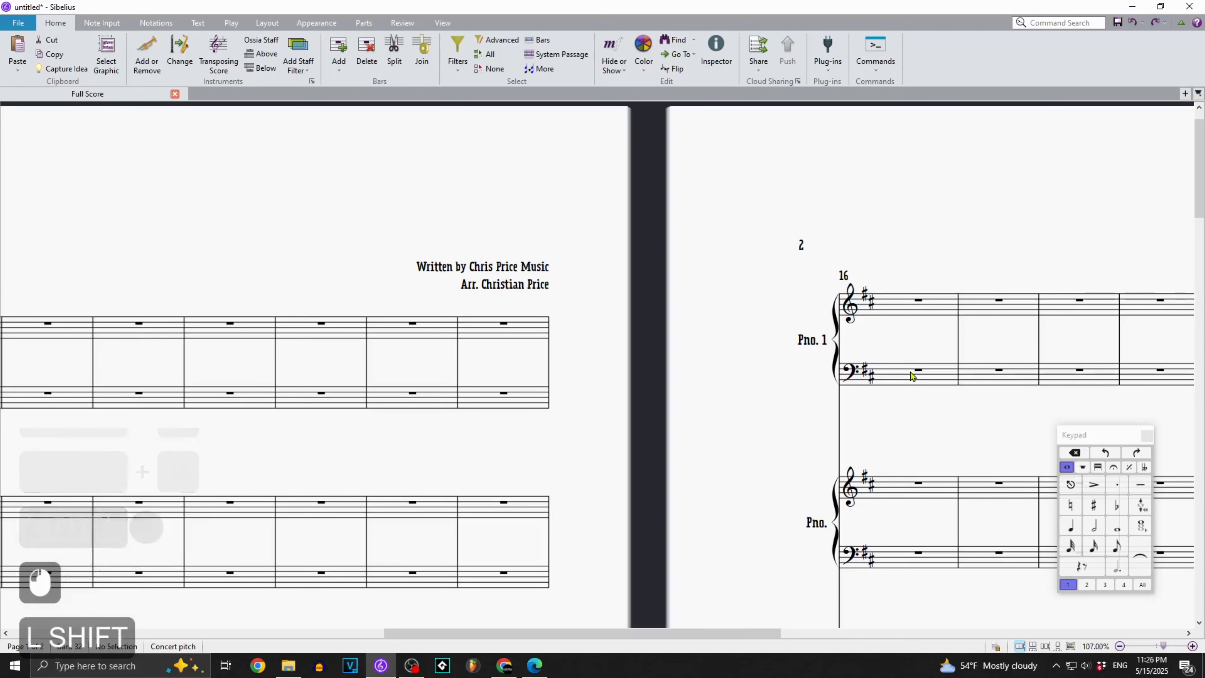
scroll(902, 370, left, 14)
scroll(606, 229, left, 7)
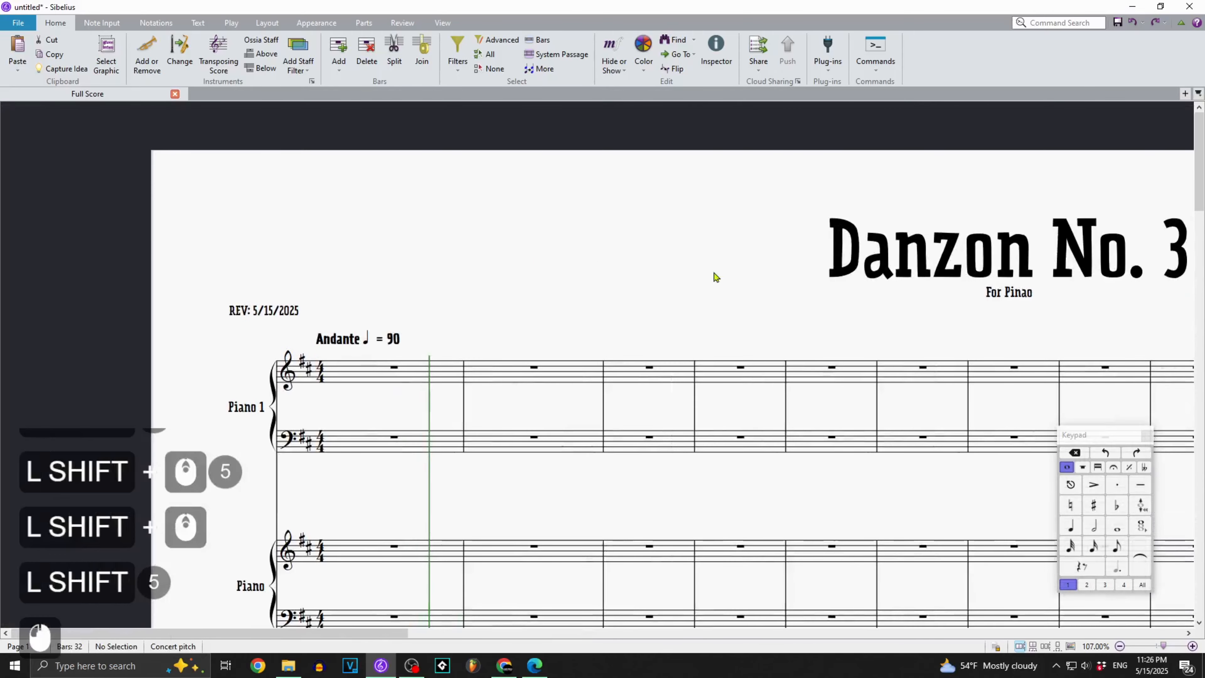
ctrl+scroll(750, 246, down, 4)
ctrl+scroll(849, 311, up, 4)
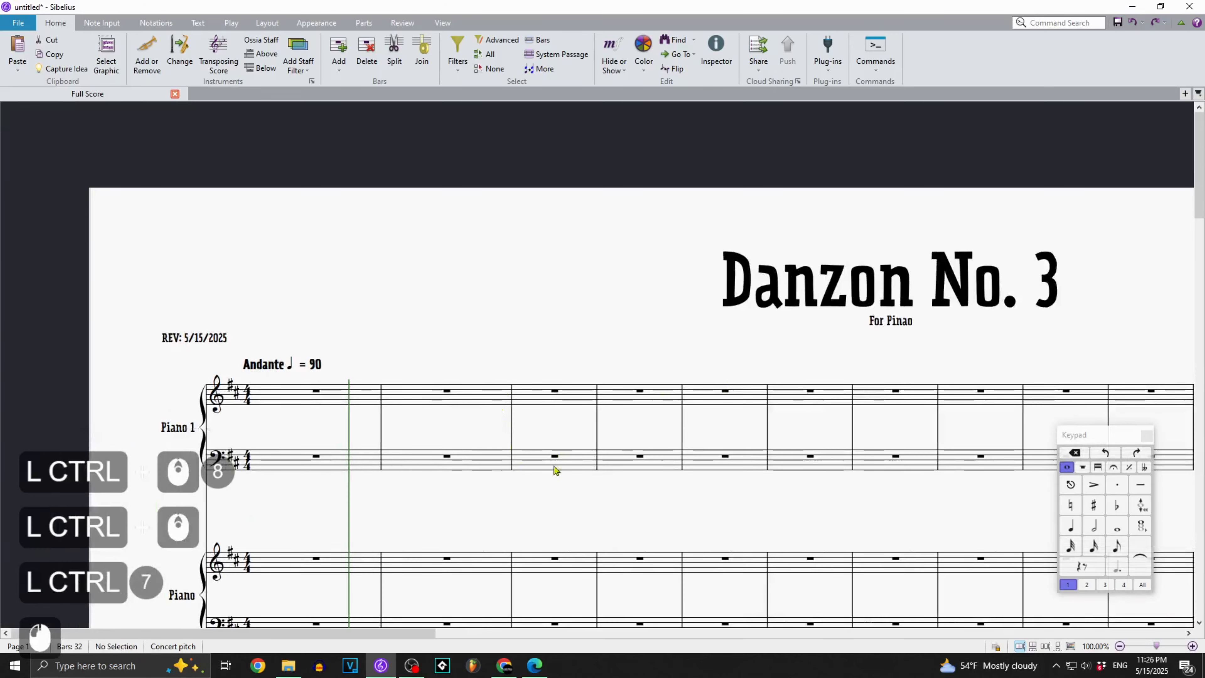
scroll(514, 412, down, 1)
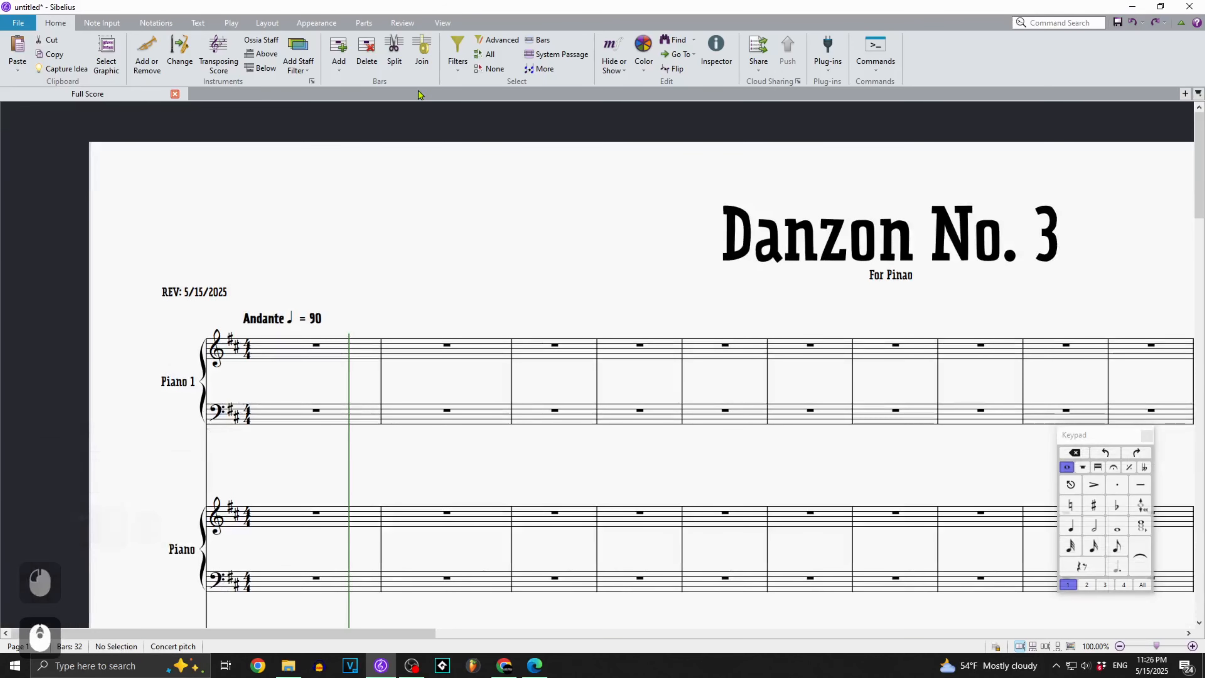
Set the score to show bar numbers every 5 bars.
click(198, 23)
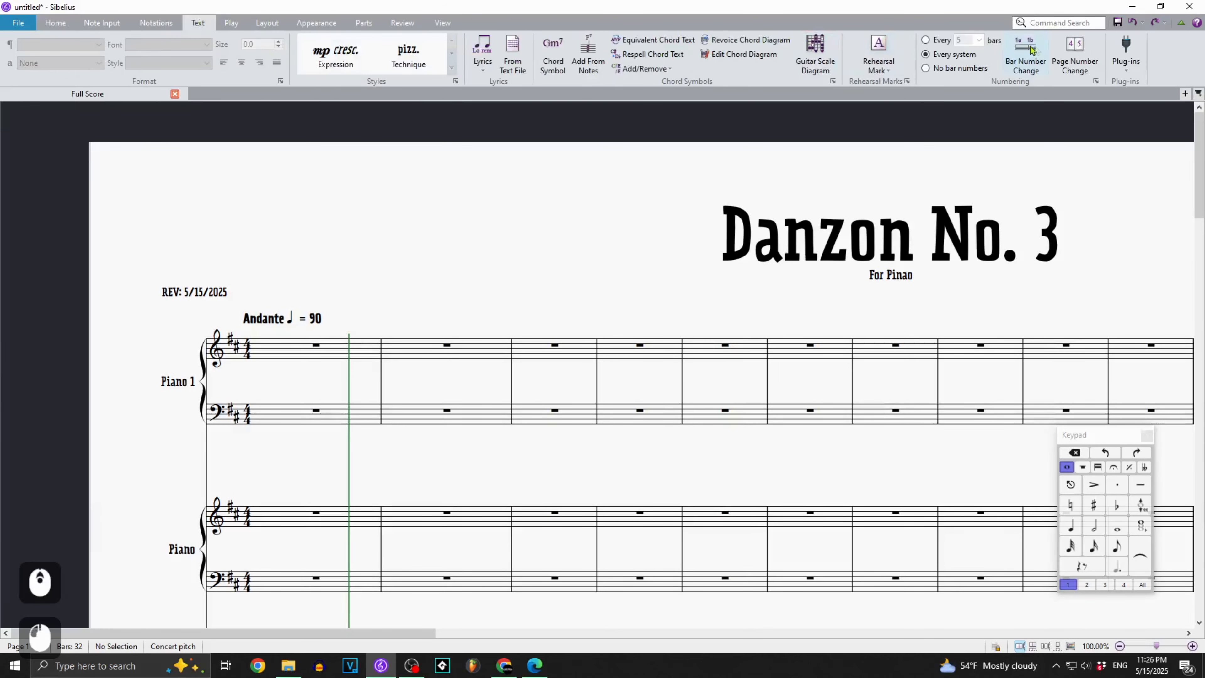
click(938, 41)
drag(959, 313, 1051, 306)
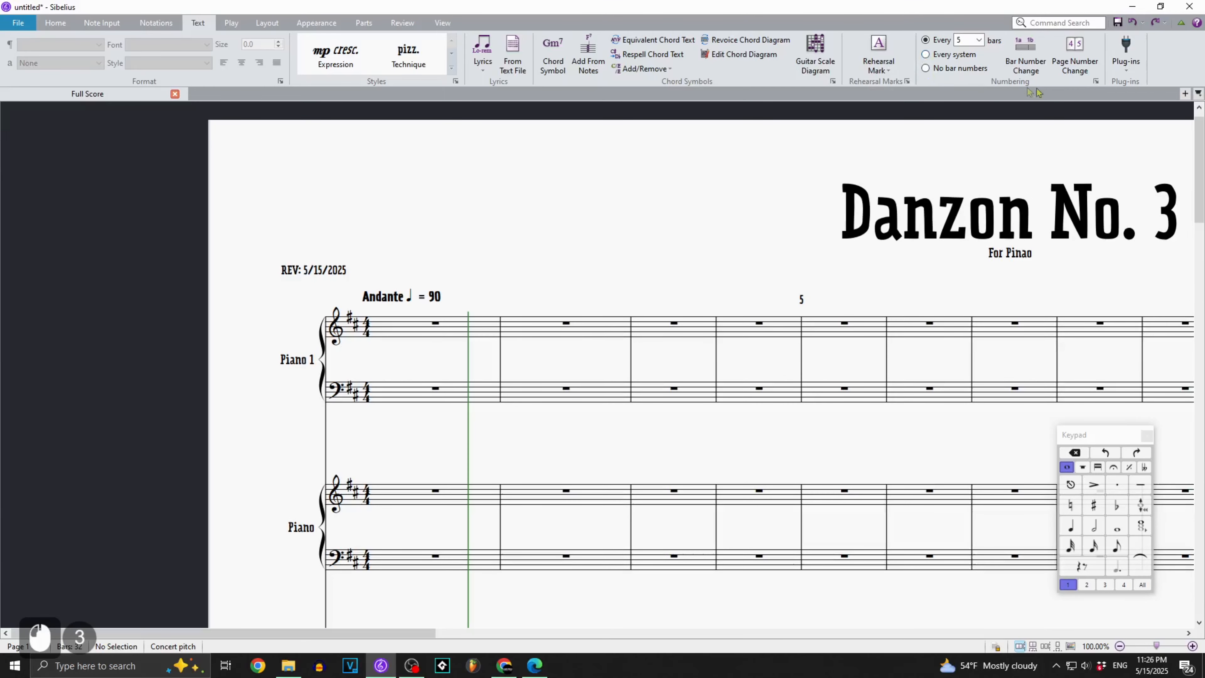
Center the bar numbers within their bars through the Bar Numbers engraving rules.
click(1096, 82)
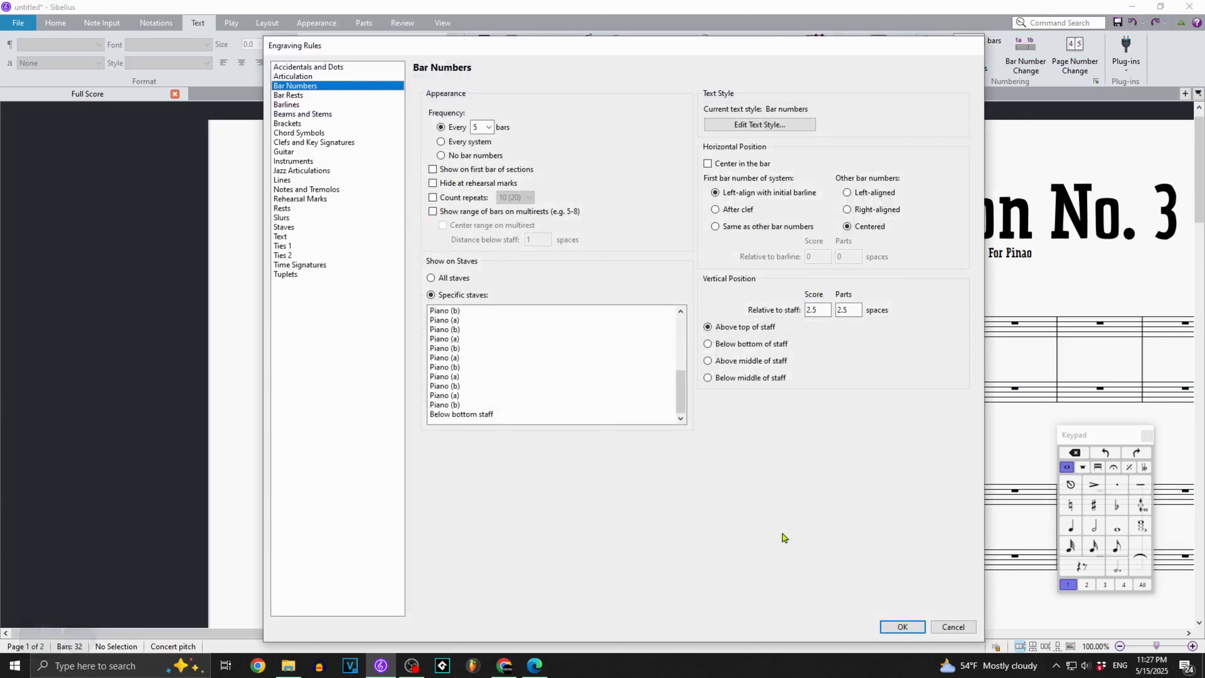
click(749, 167)
click(750, 166)
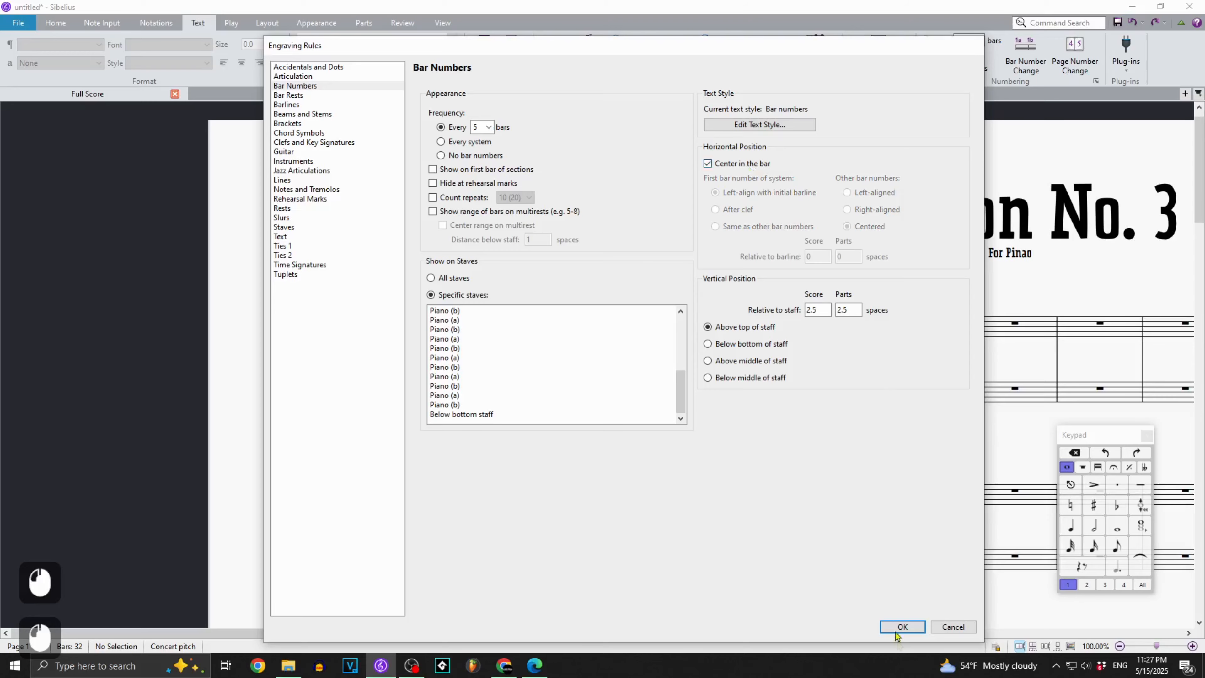
click(904, 629)
click(845, 302)
click(940, 304)
Review the Bar numbers text style, then select a Piano (b) staff among the specific staves showing bar numbers.
click(1096, 82)
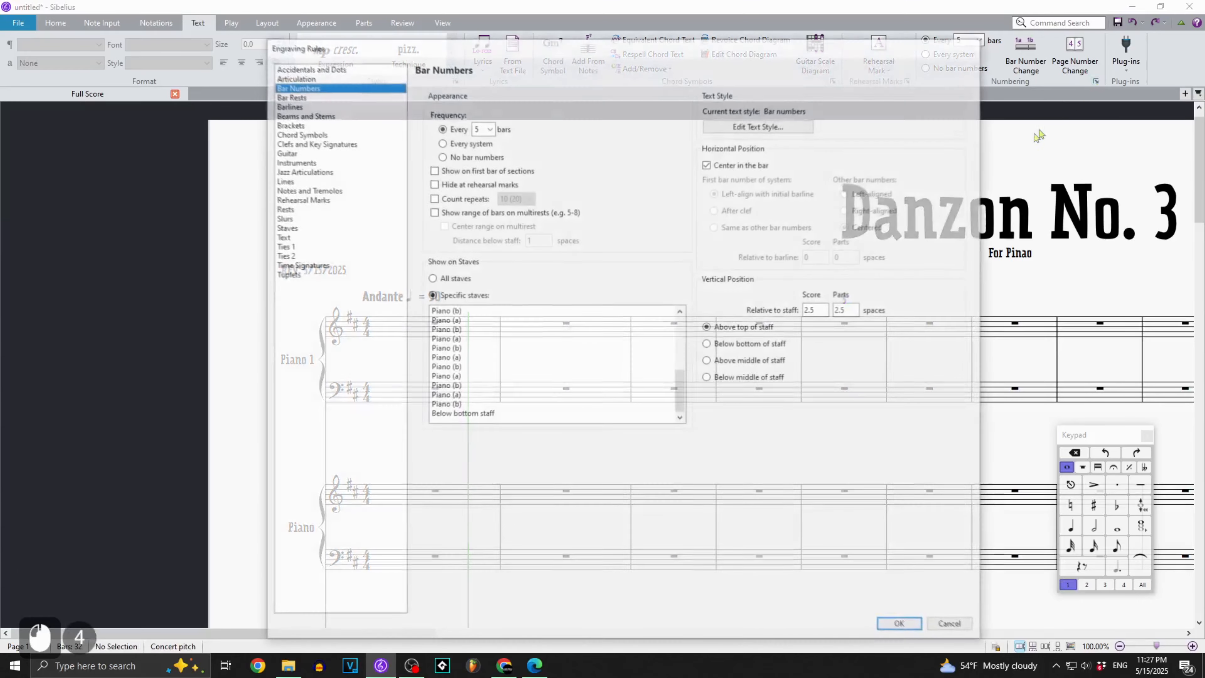
click(732, 118)
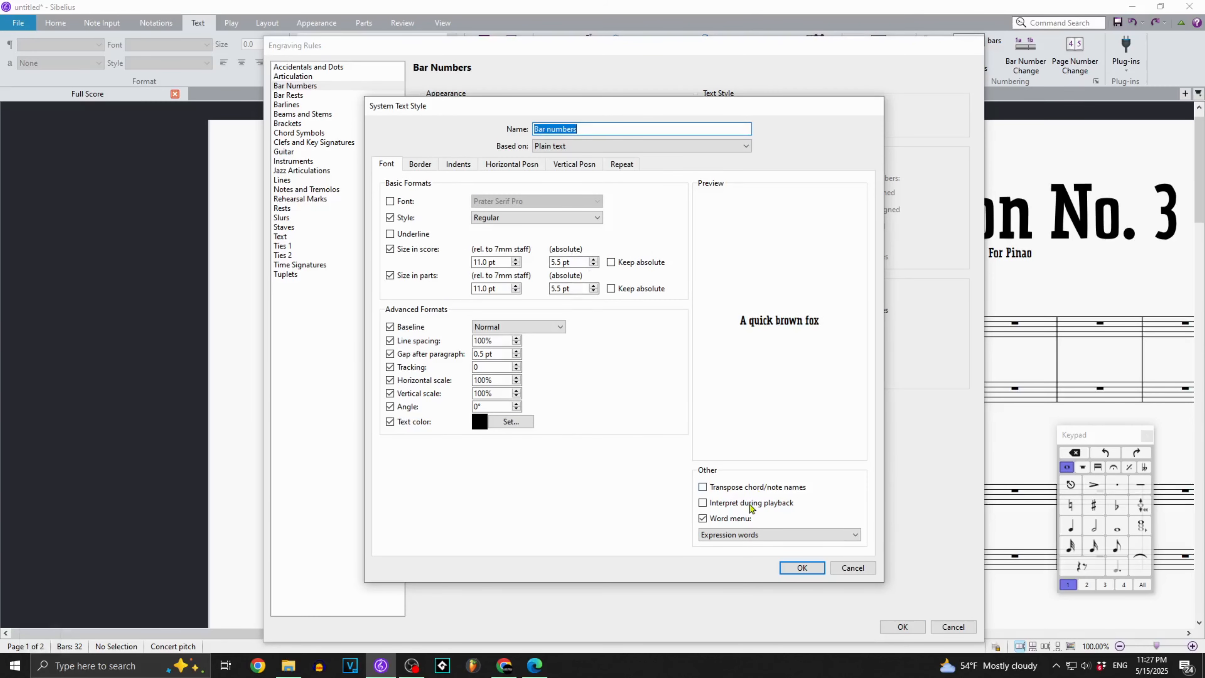
click(802, 567)
scroll(475, 372, down, 3)
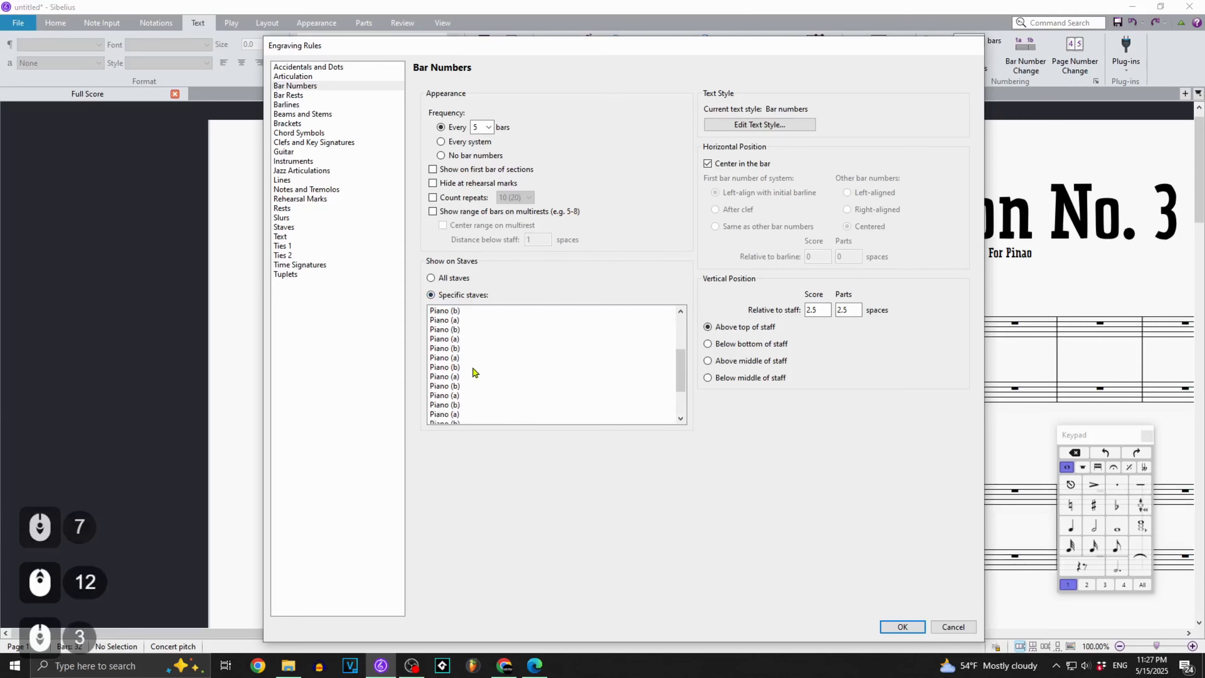
click(475, 371)
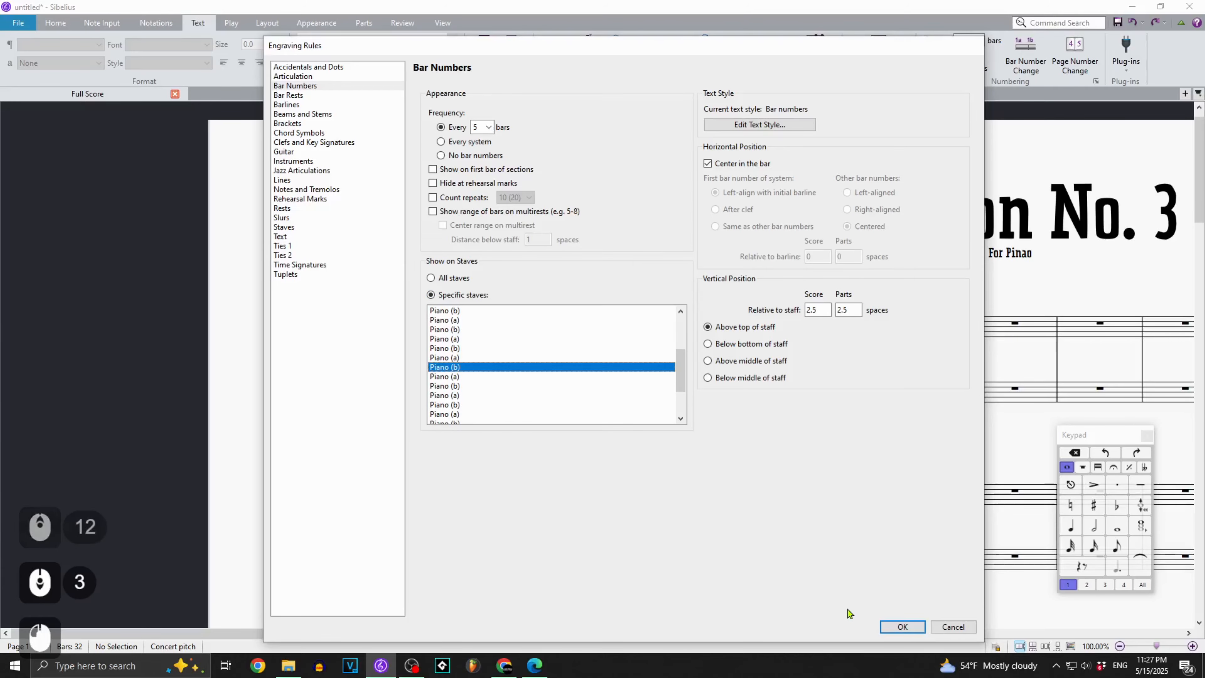
click(903, 627)
Add a rehearsal mark on the top staff at the start of bar 5.
scroll(645, 375, down, 8)
scroll(646, 375, down, 20)
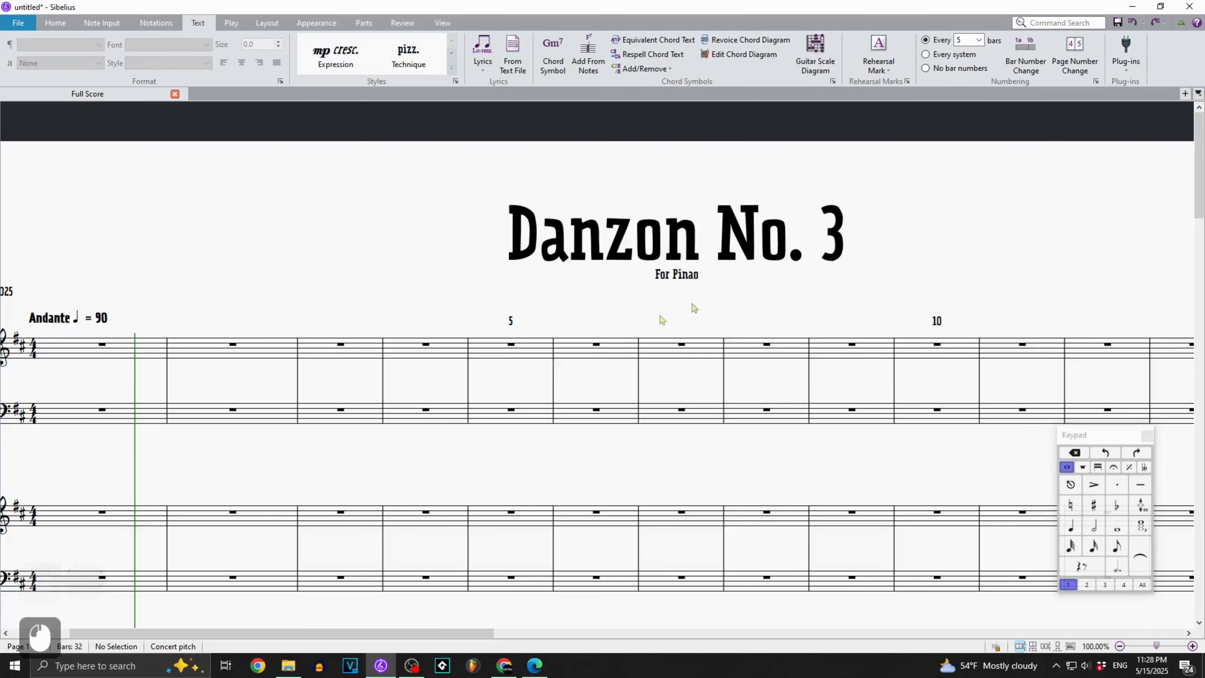
click(888, 45)
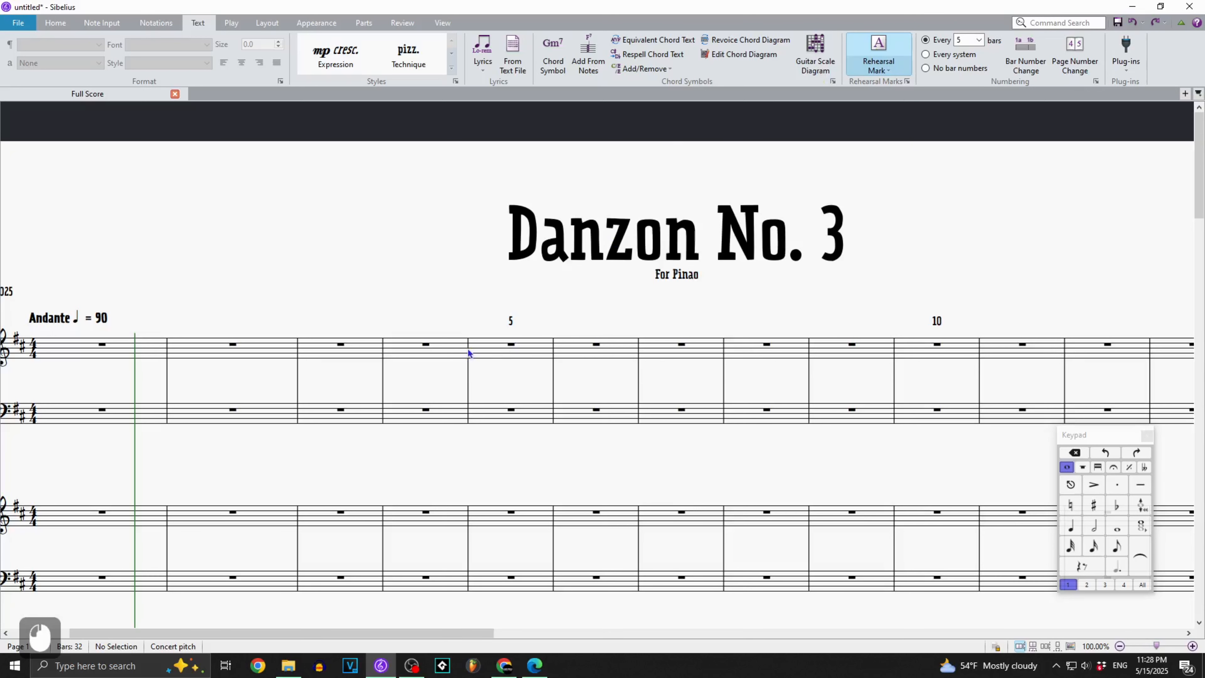
click(474, 356)
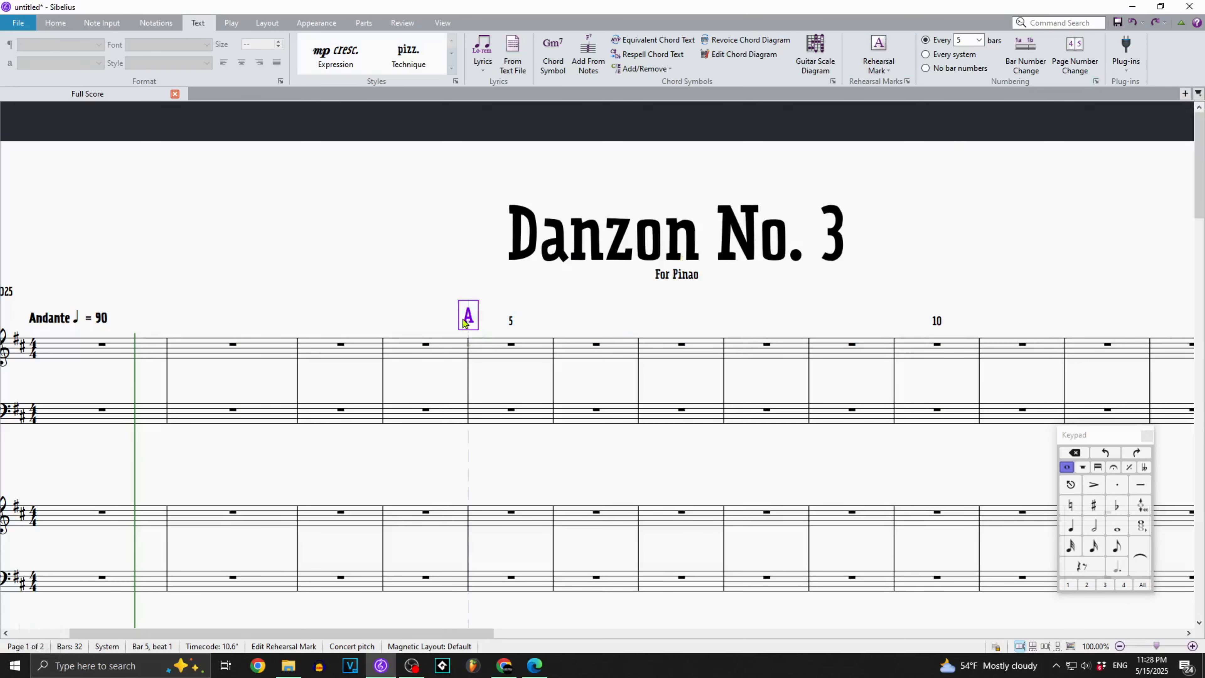
Turn off centering of bar numbers in the bar in the Bar Numbers engraving rules.
click(1097, 81)
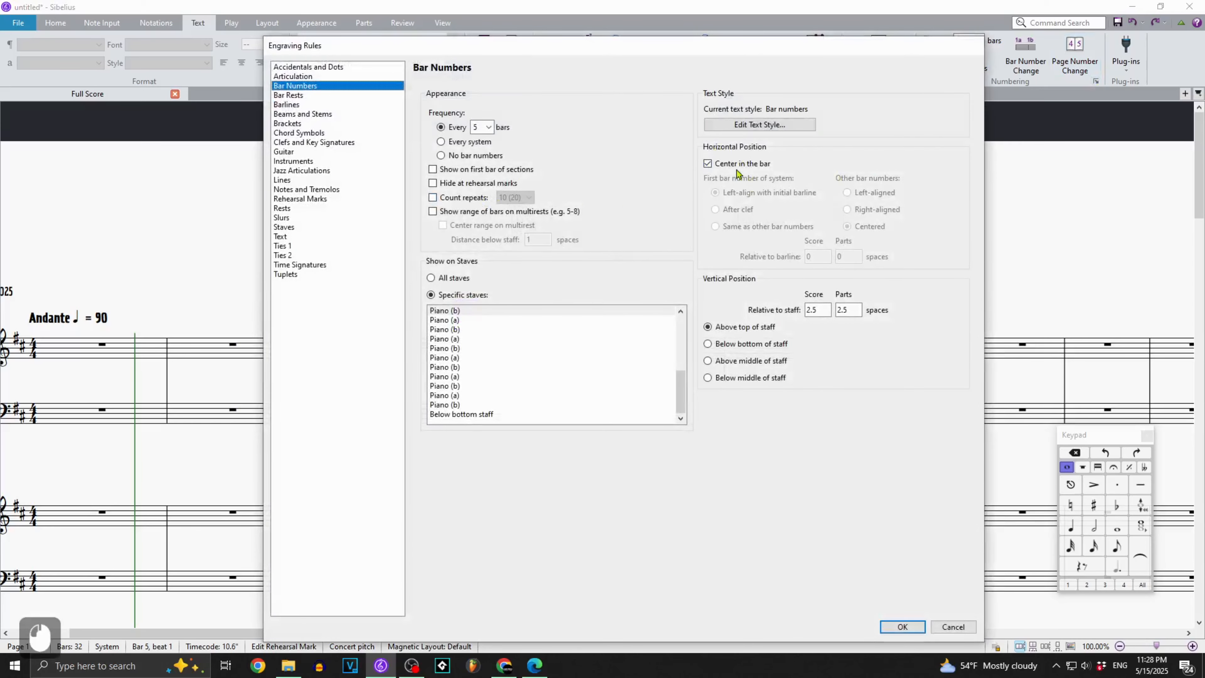
click(733, 166)
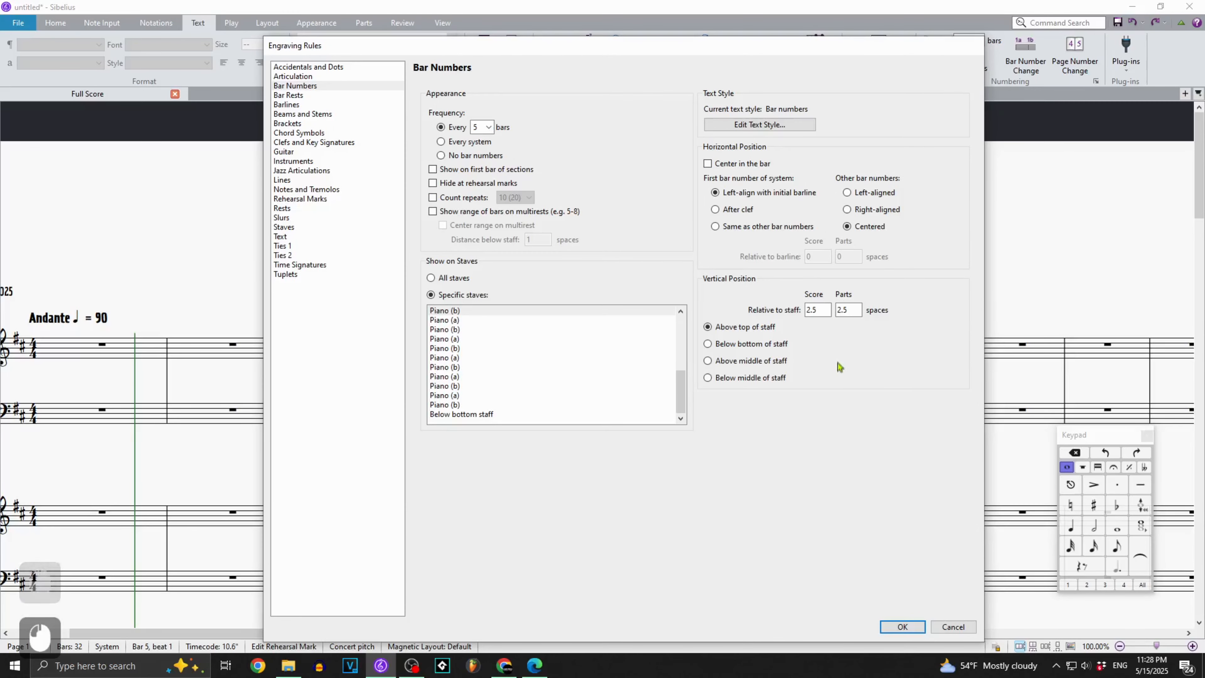
click(893, 625)
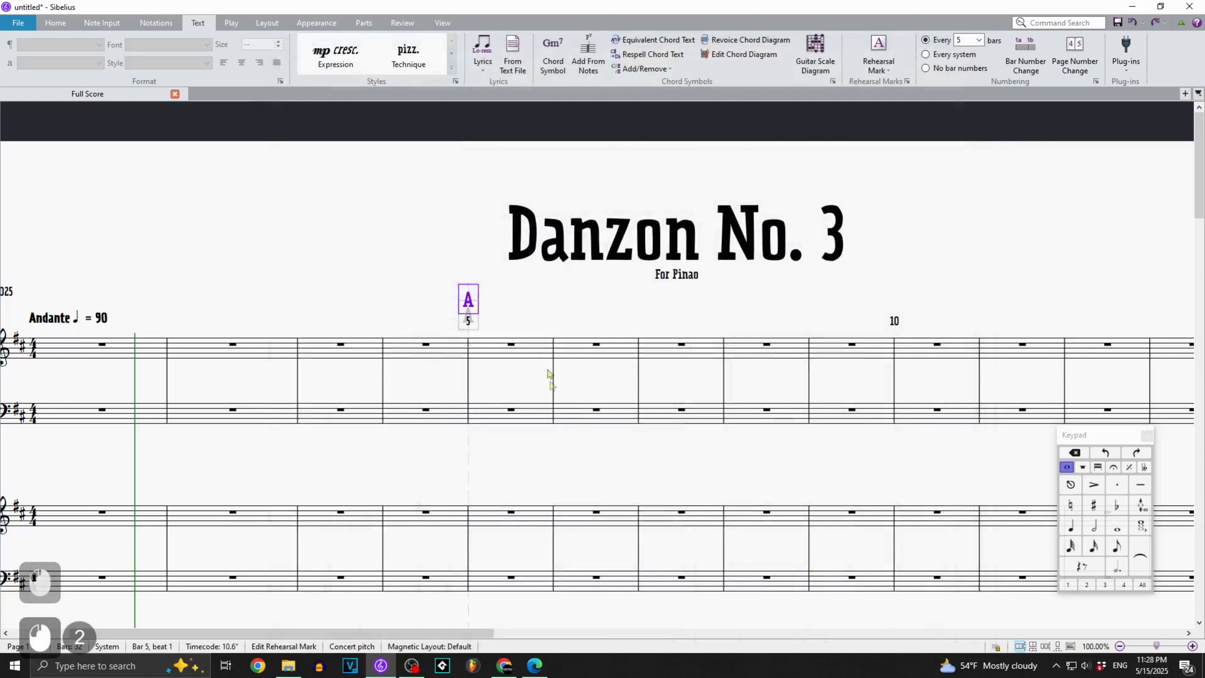
click(511, 323)
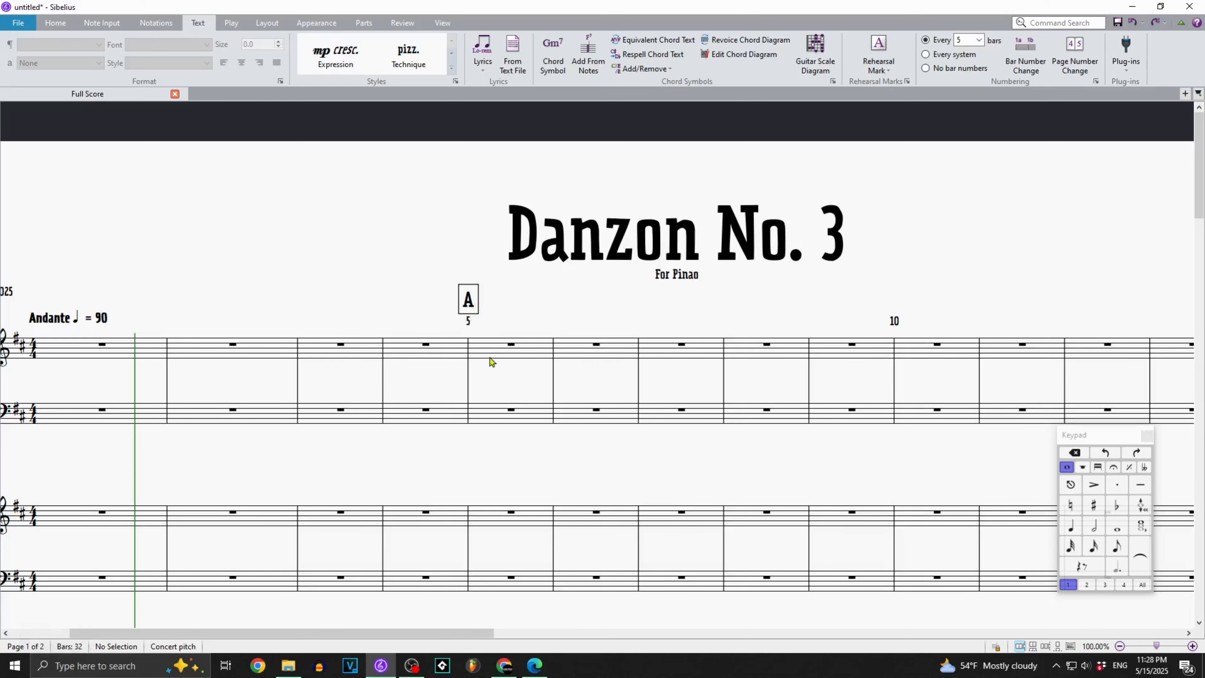
Set the Bar Numbers engraving rules to hide bar numbers at rehearsal marks.
click(1094, 82)
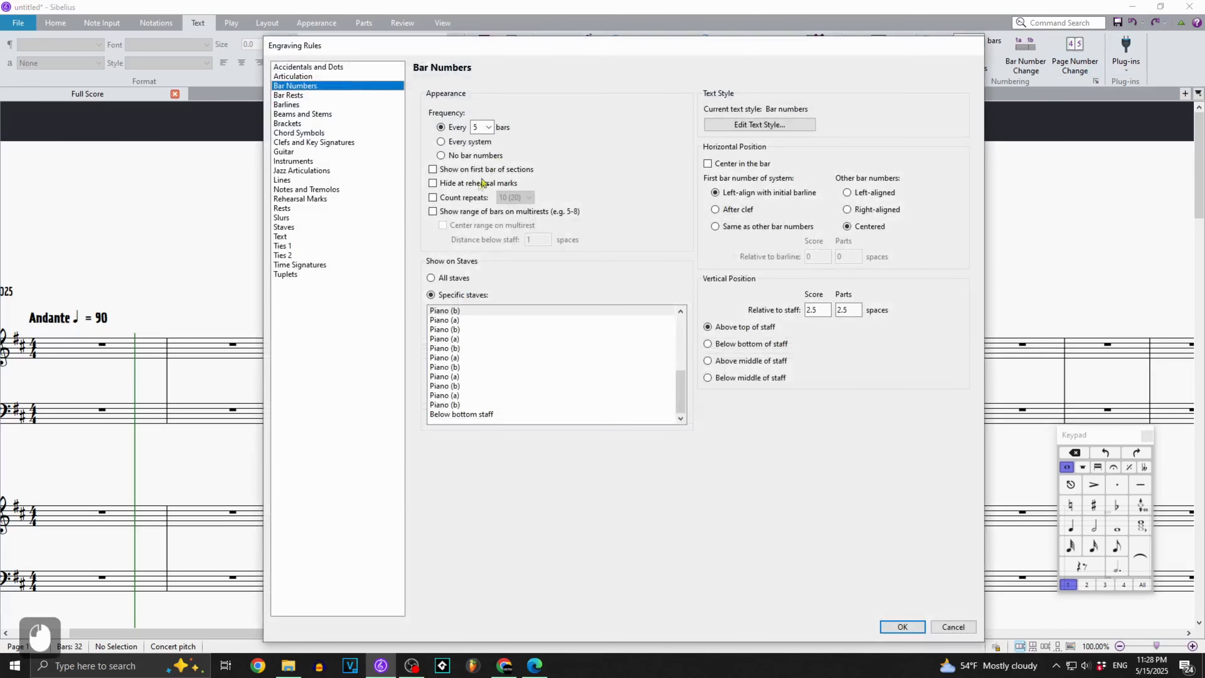
click(467, 189)
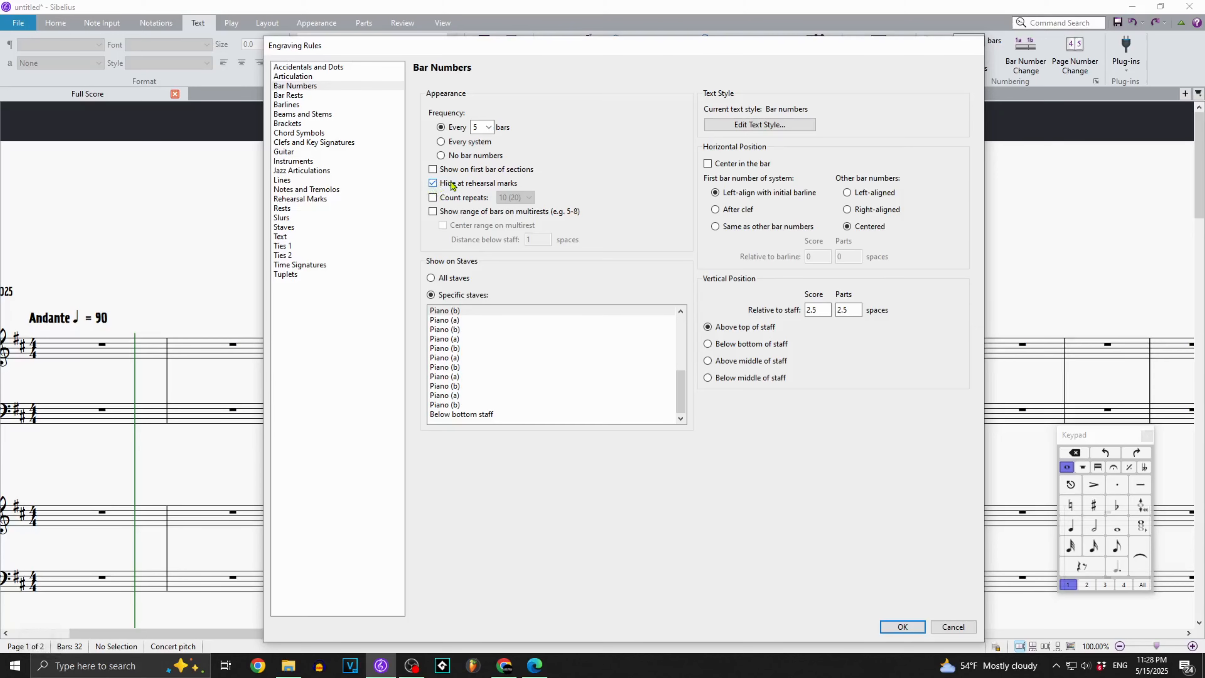
click(902, 628)
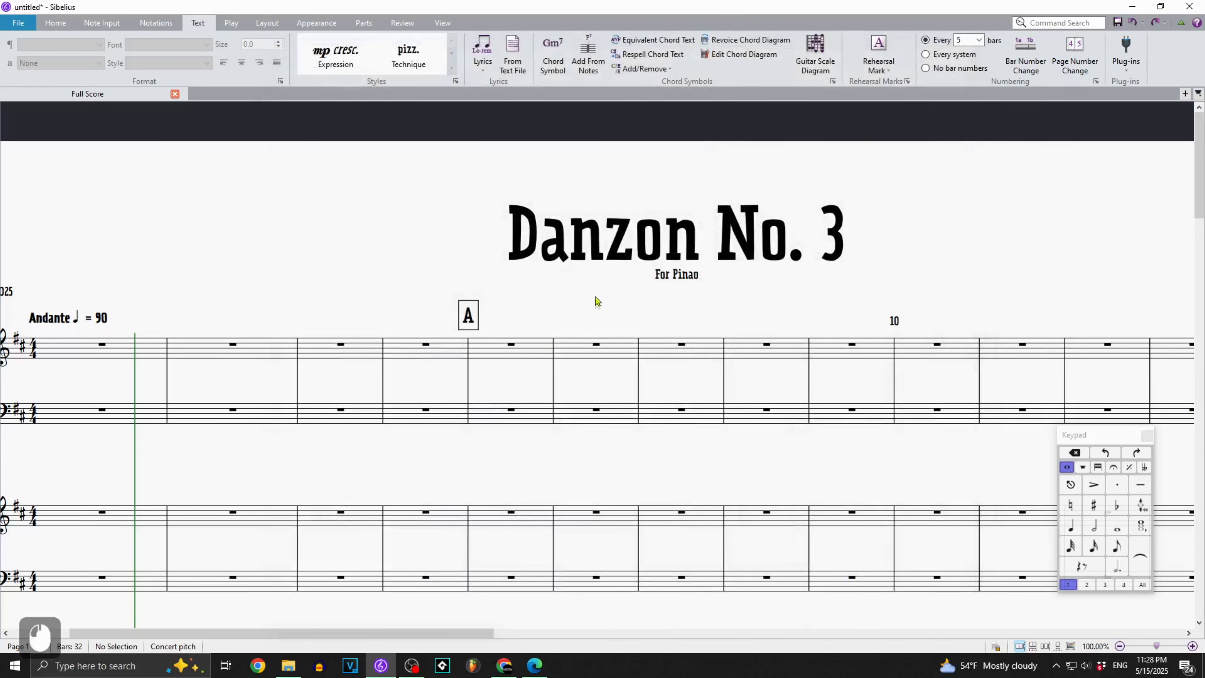
Set the rehearsal mark appearance to Bar number in the Rehearsal Marks engraving rules.
click(472, 316)
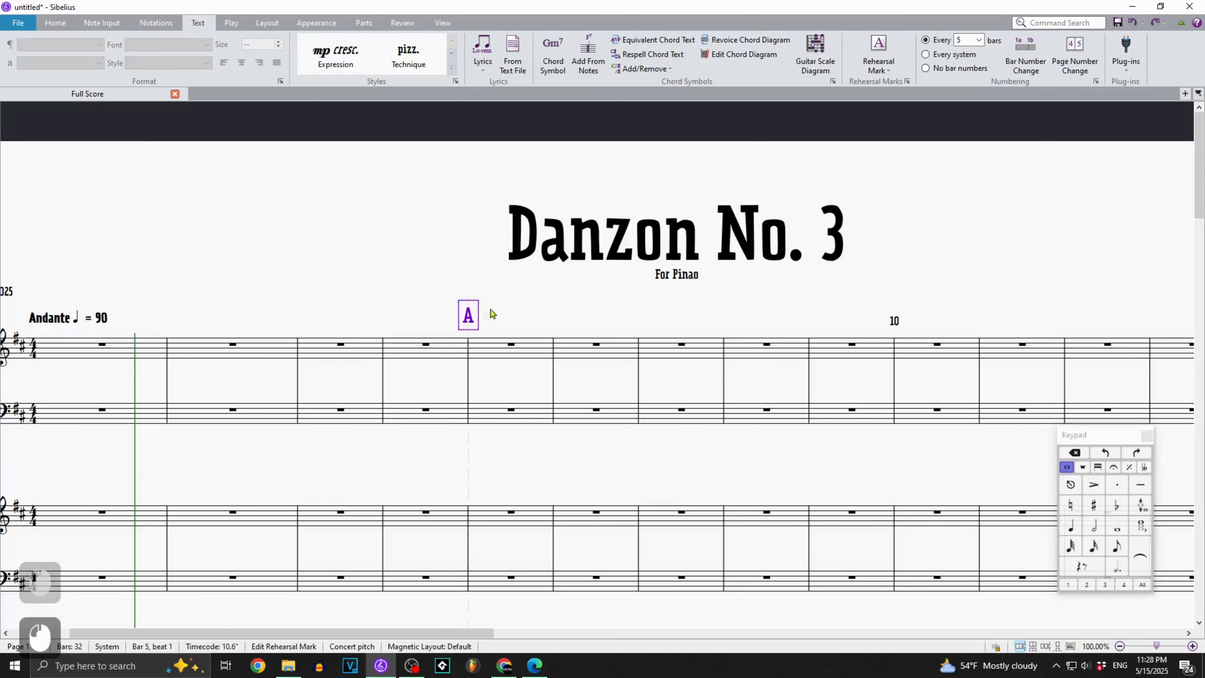
click(907, 82)
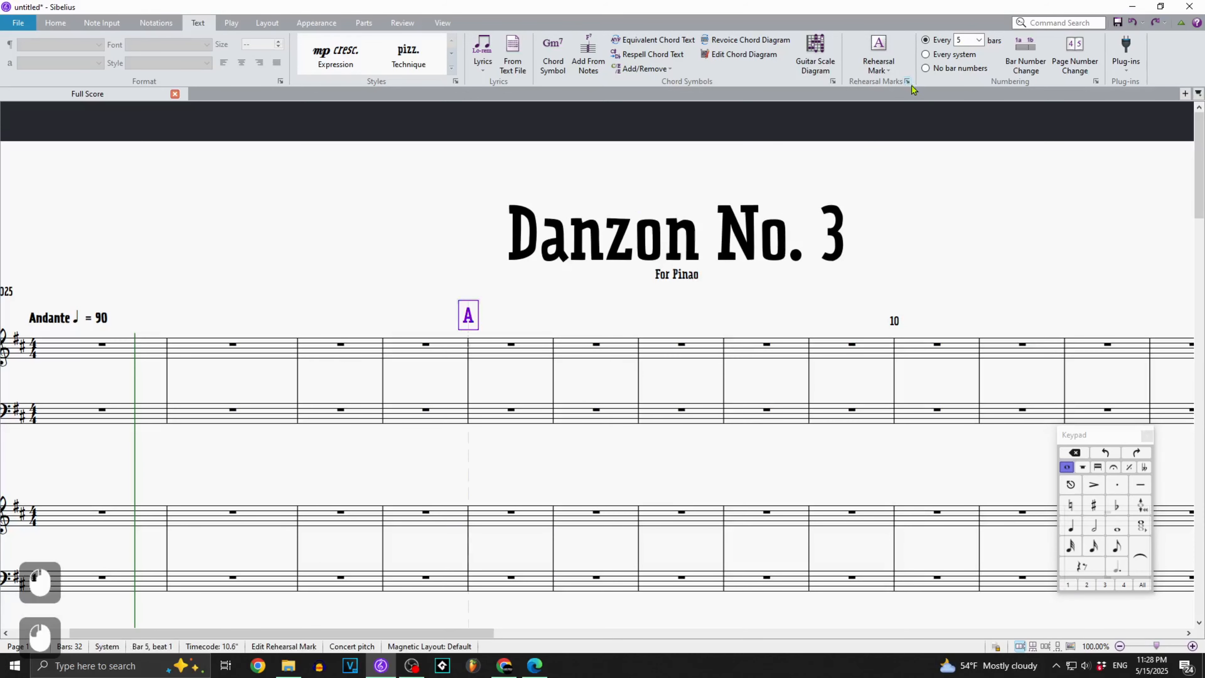
click(454, 136)
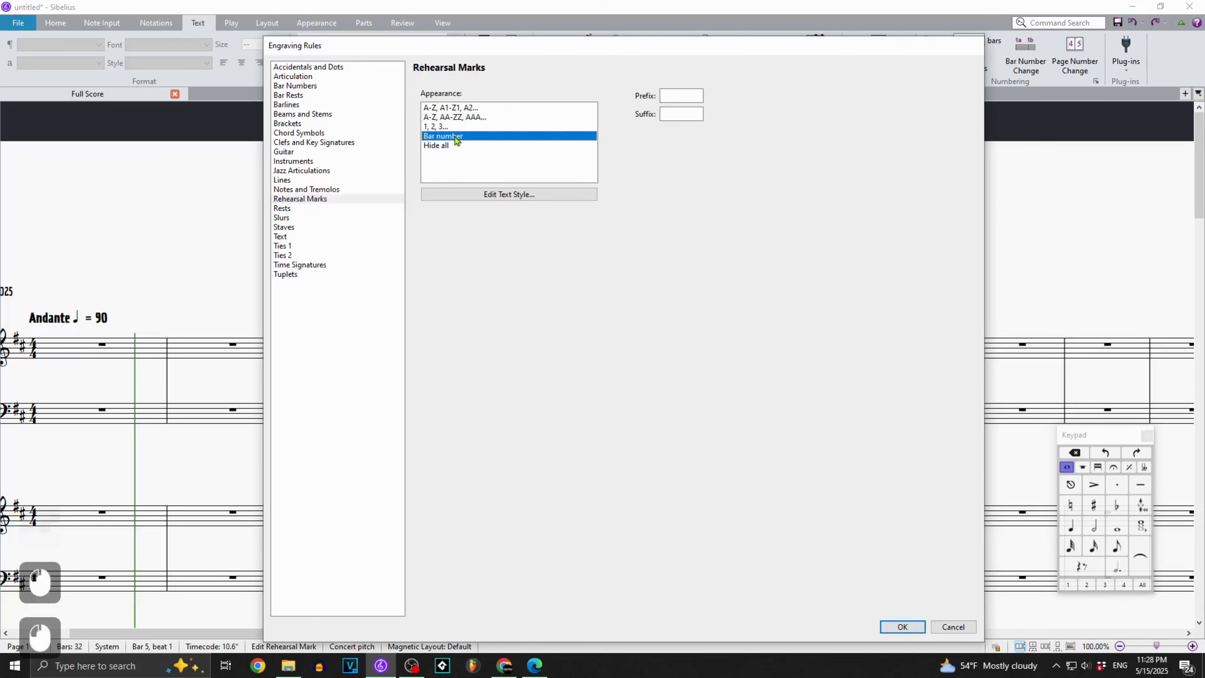
Edit the rehearsal marks text style to be underlined and Bold Italic, and apply the engraving rules.
click(513, 198)
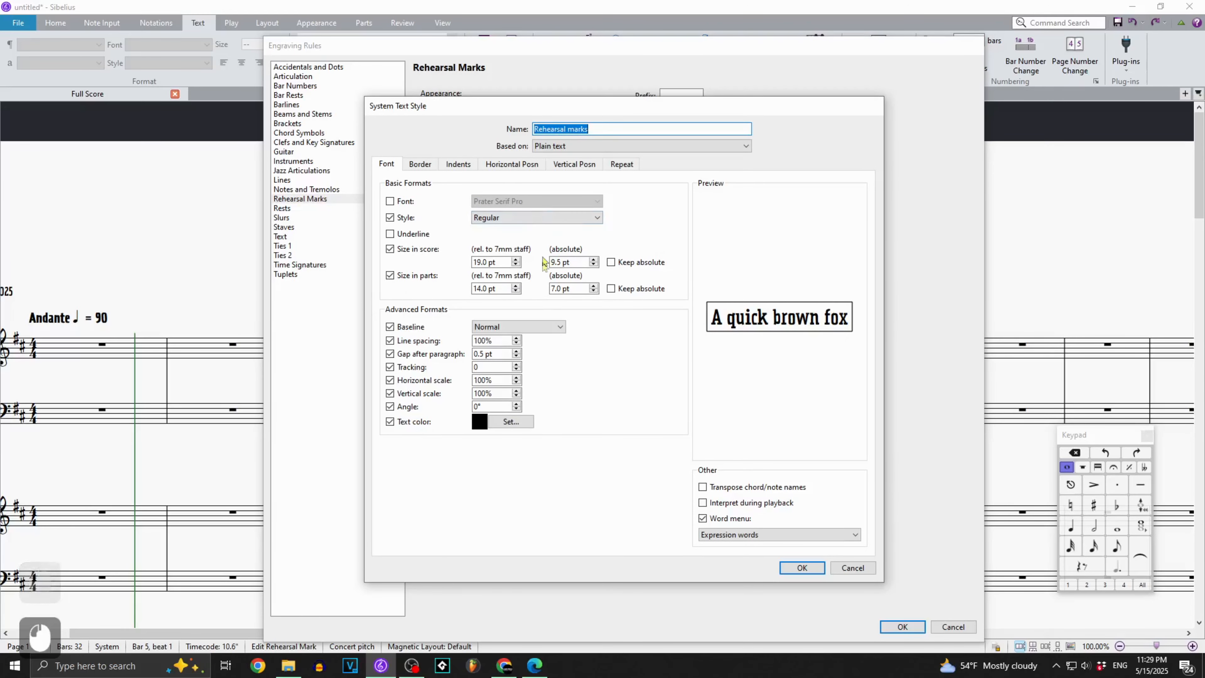
click(420, 234)
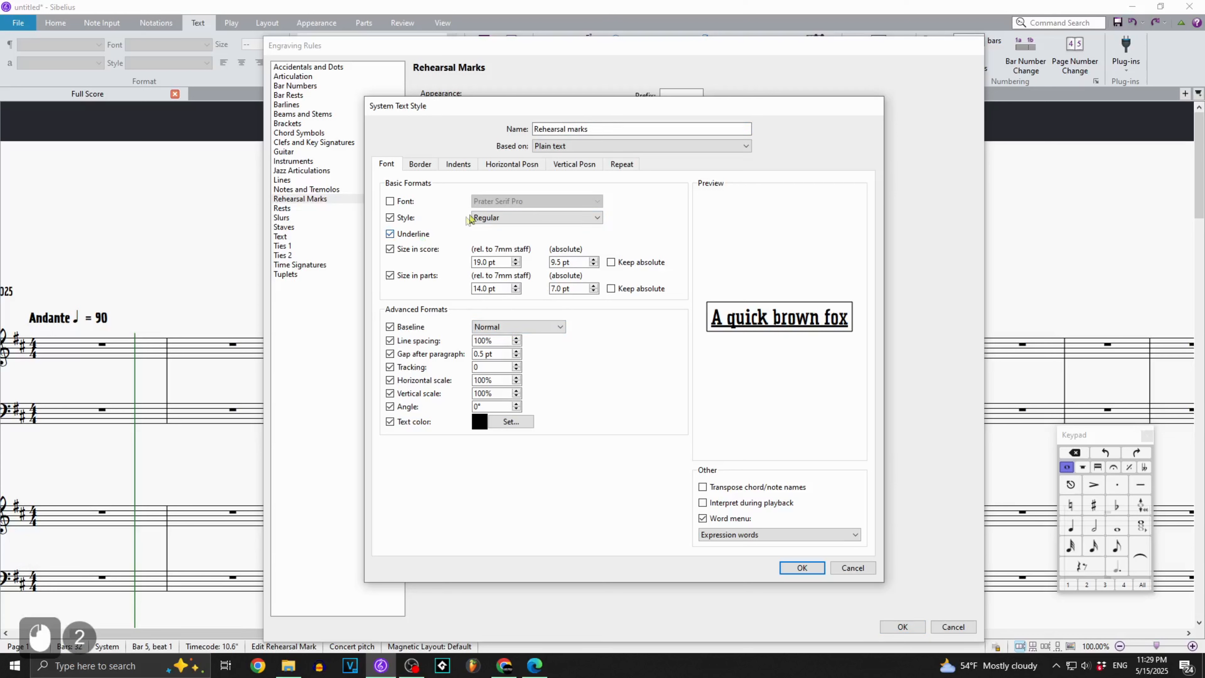
click(494, 217)
click(493, 257)
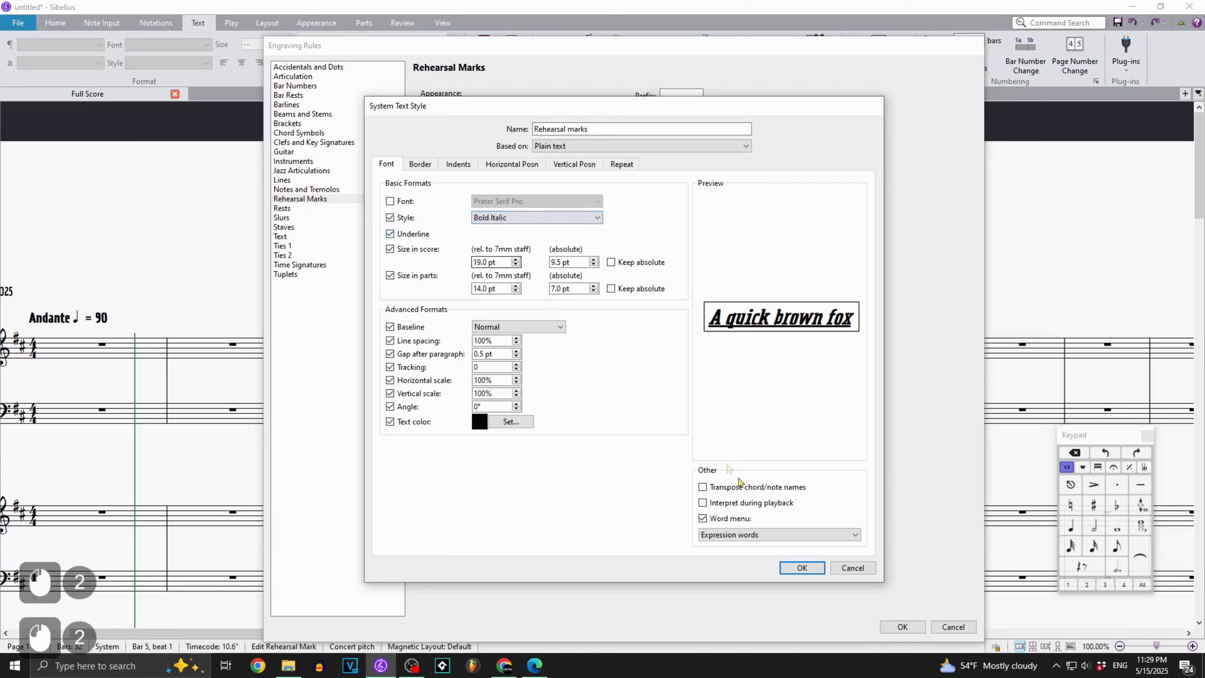
click(795, 570)
click(891, 633)
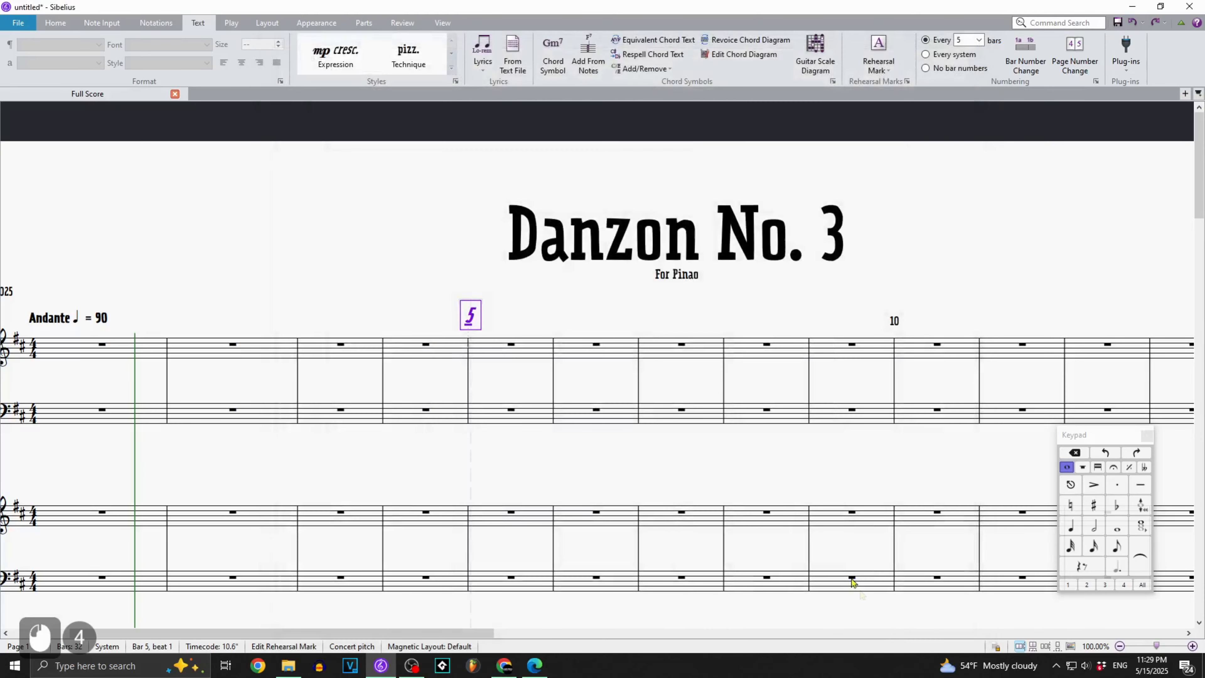
click(525, 328)
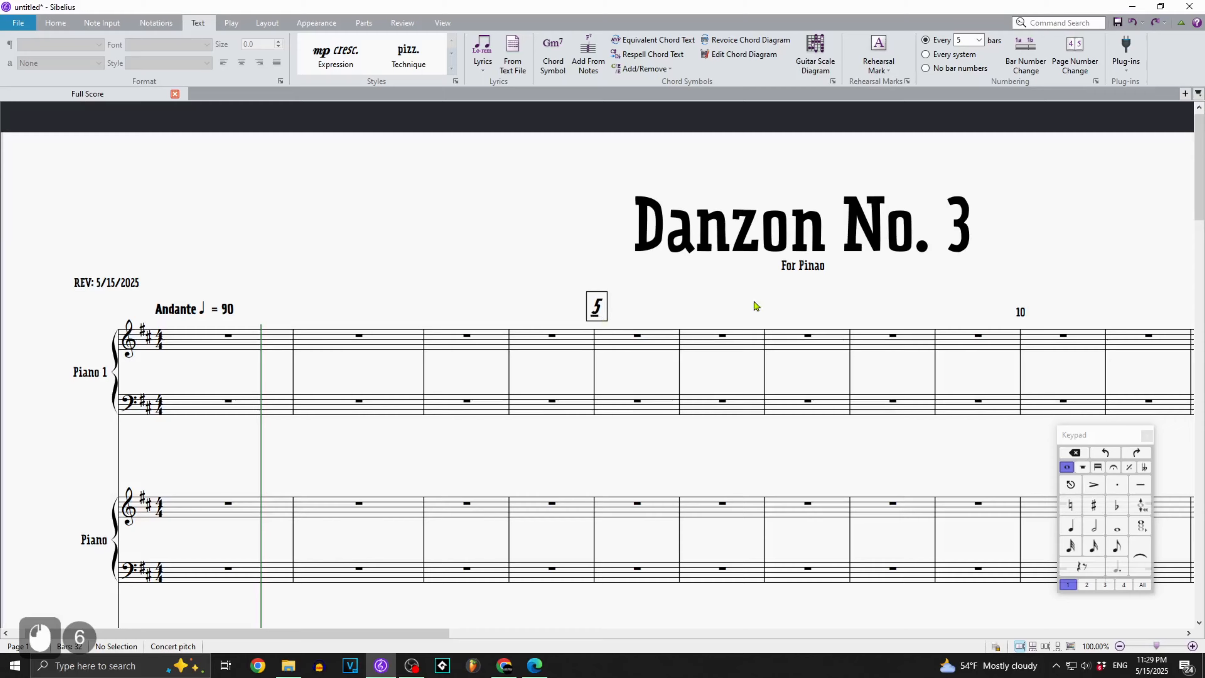
Enter four quarter notes, C, D, E and F, in bar 1 of Piano 1's treble staff.
drag(754, 304, 608, 280)
scroll(482, 441, down, 1)
drag(325, 237, 575, 314)
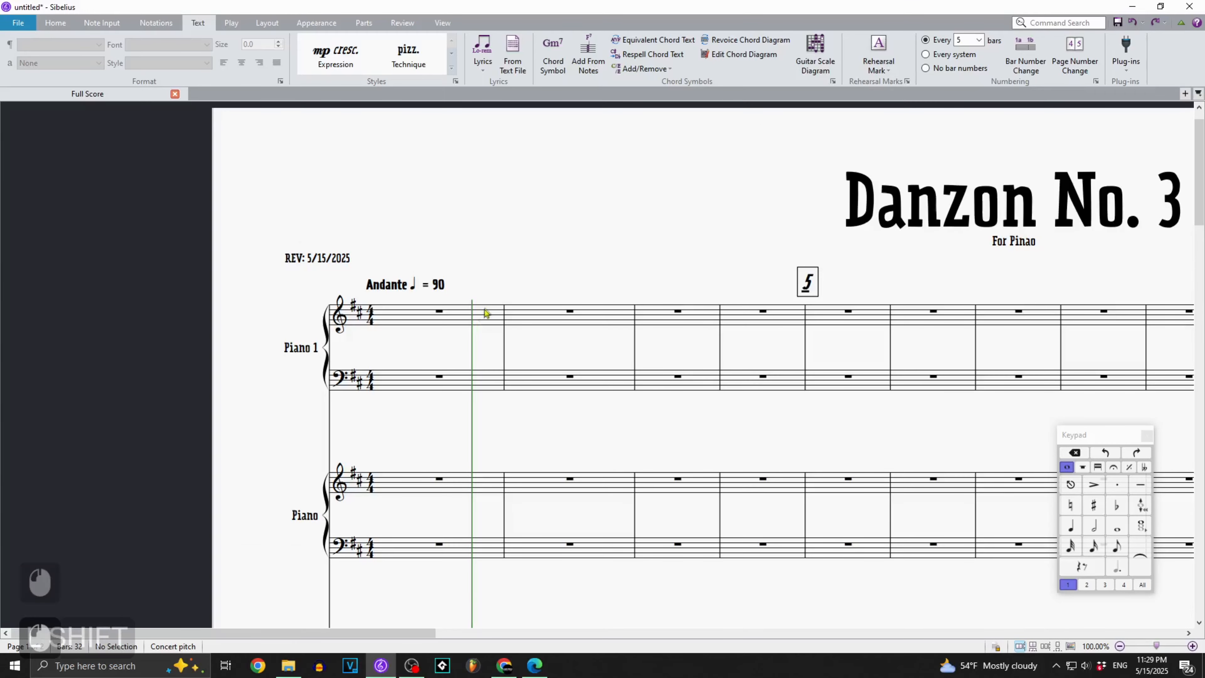
scroll(488, 316, up, 4)
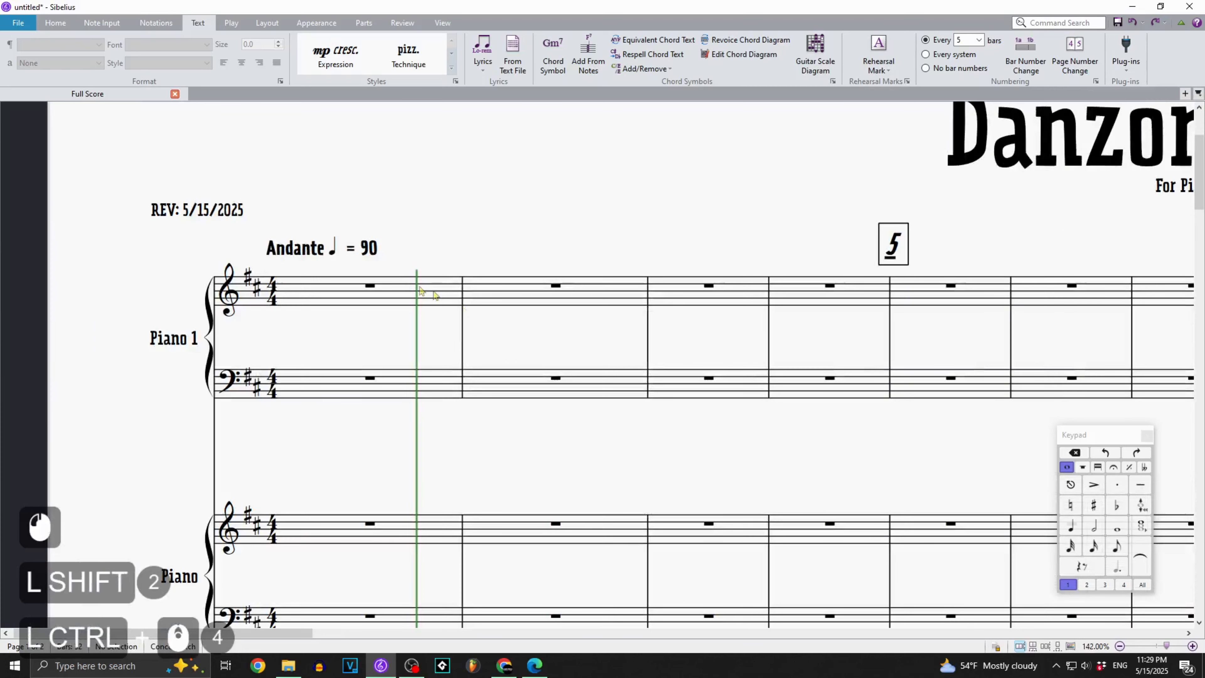
click(372, 286)
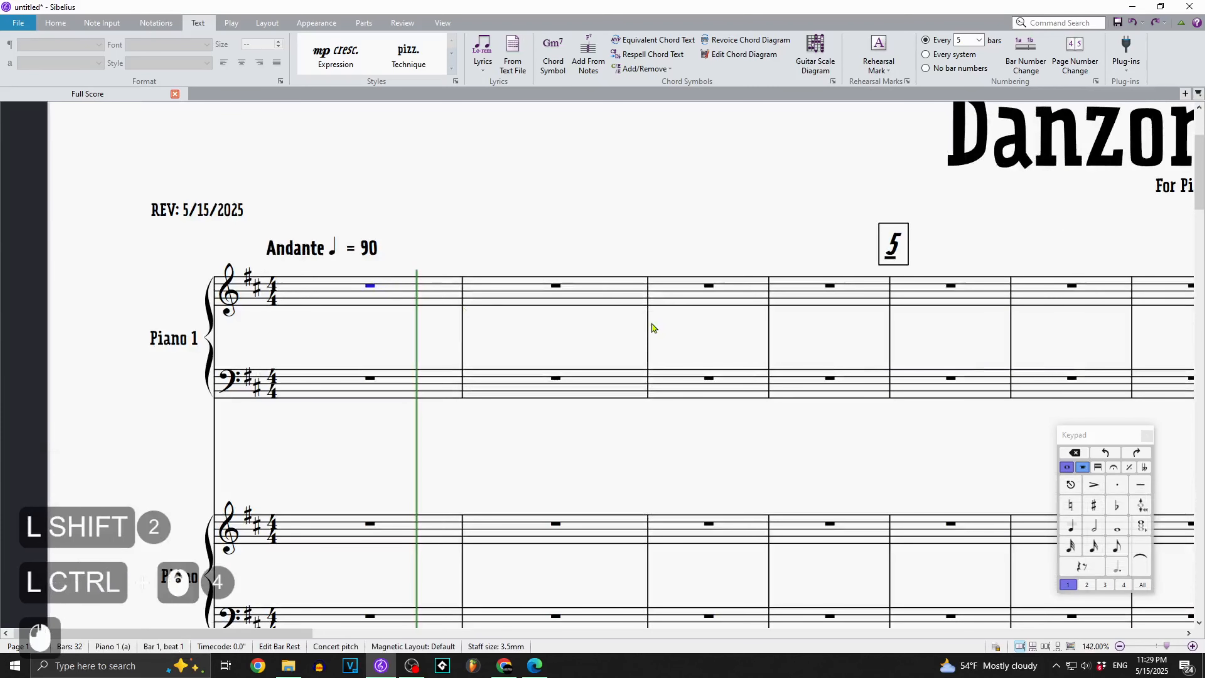
key(KP_4)
key(c)
key(d)
key(e)
key(f)
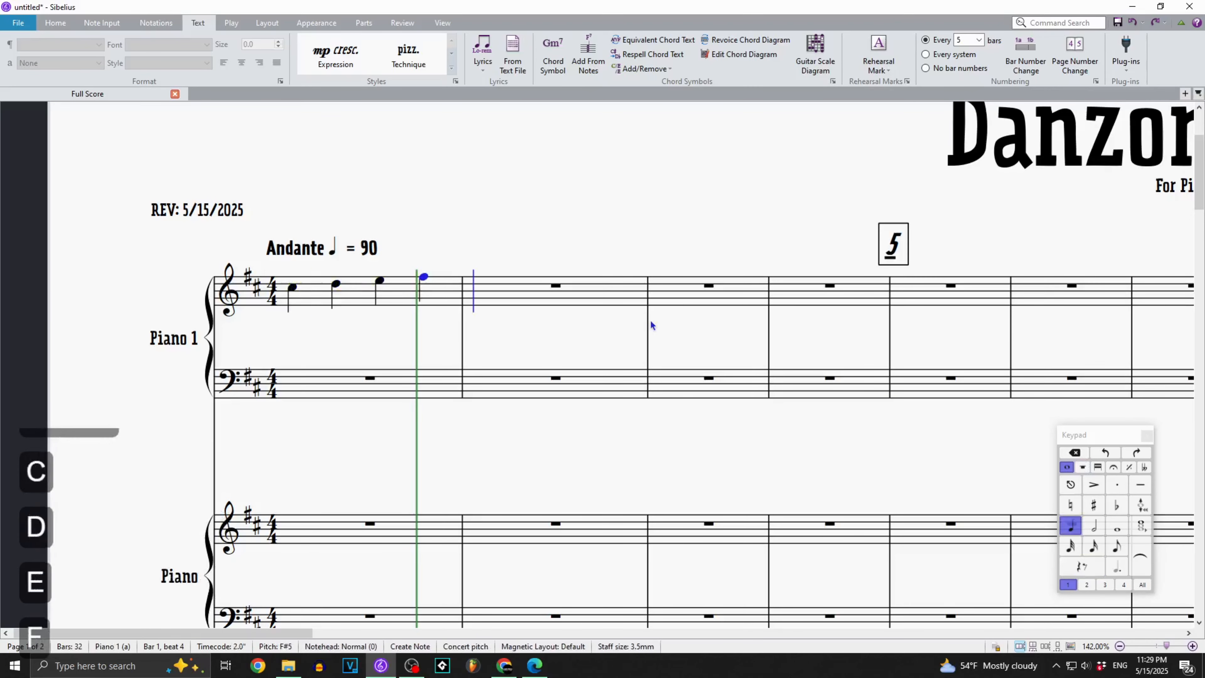
Add lyrics under bar 1: a one-syllable first name, then a hyphenated two-syllable first name with a period, its last syllable extended to the fourth note.
key(Left)
key(Left)
key(Left)
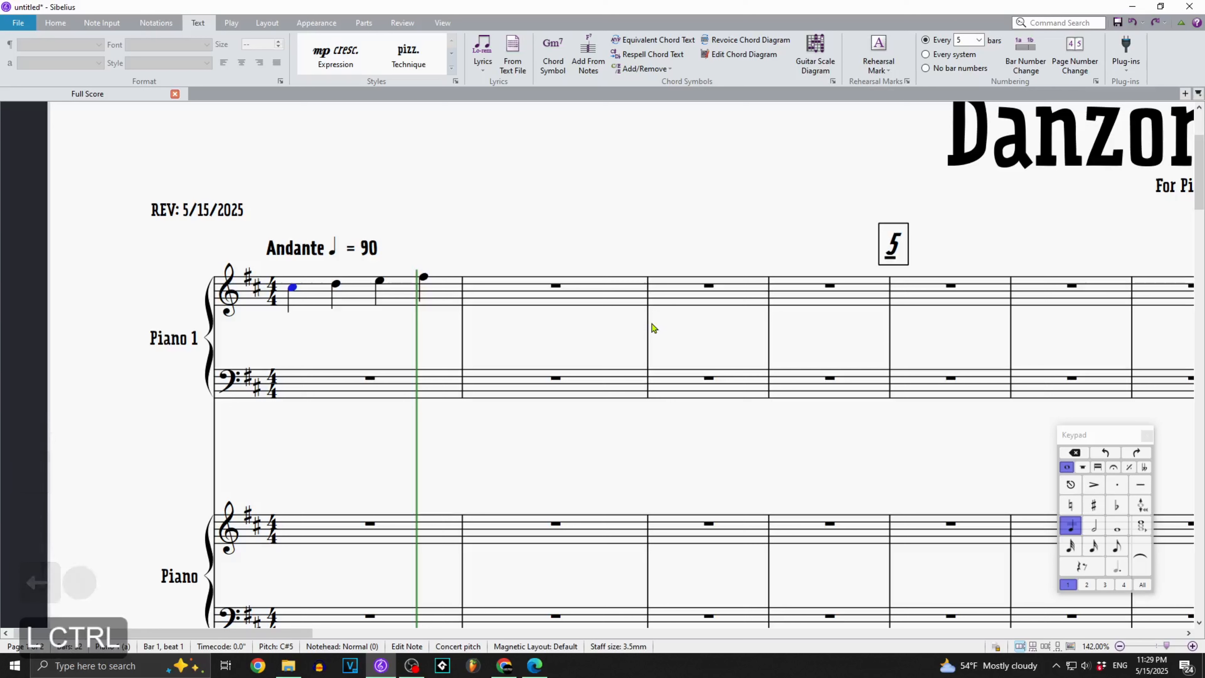
key(ctrl+l)
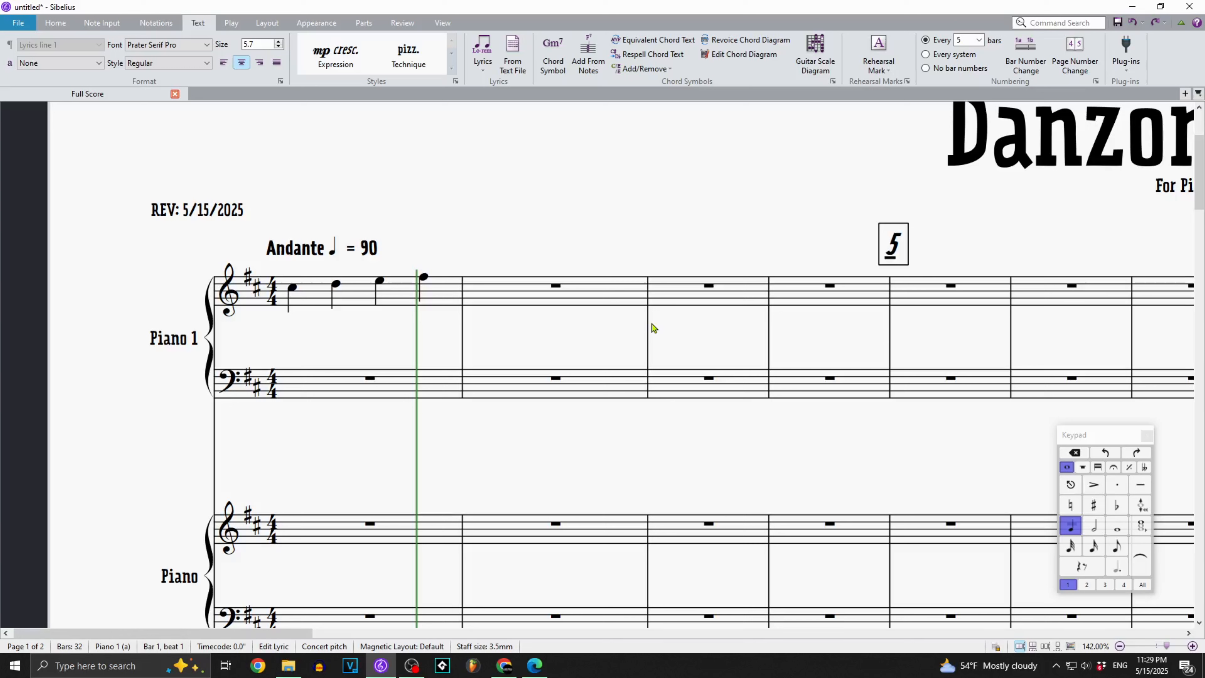
text(Chris)
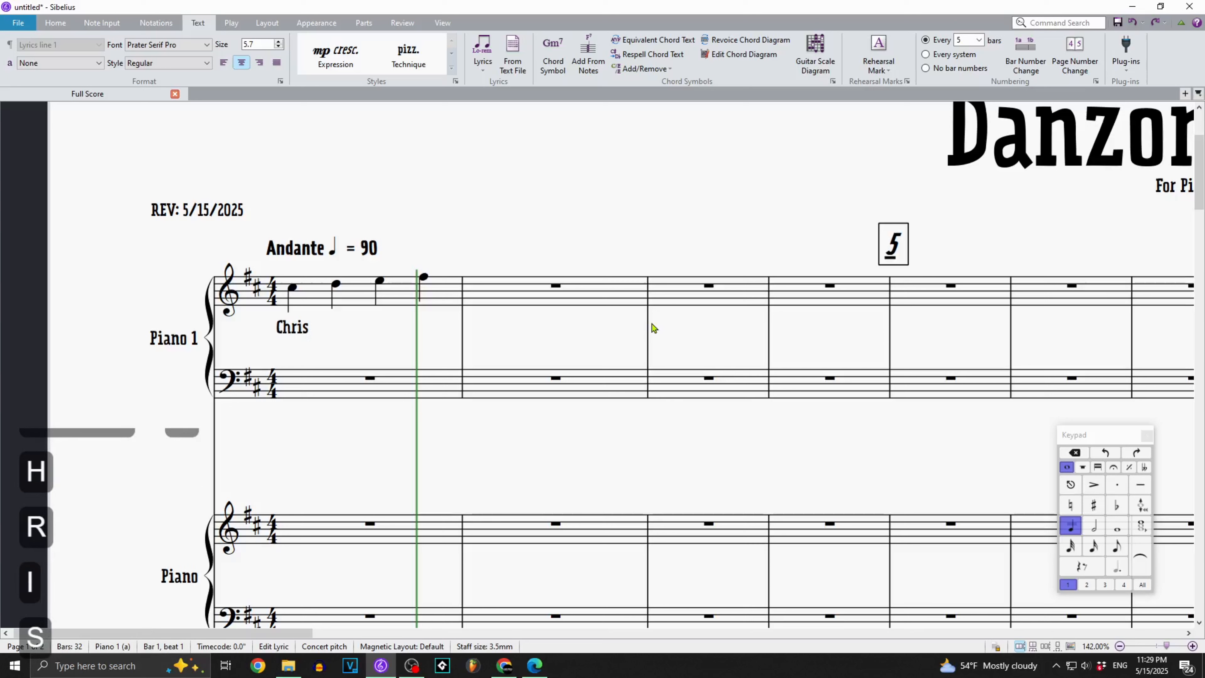
key(space)
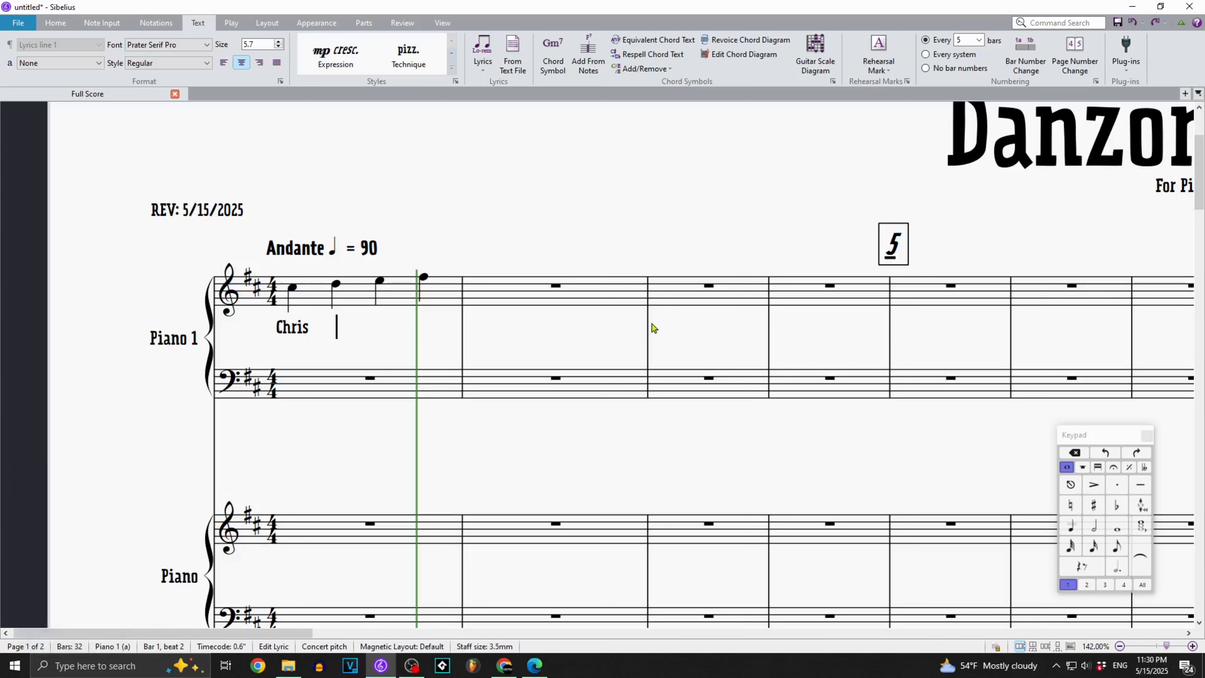
text(Chris)
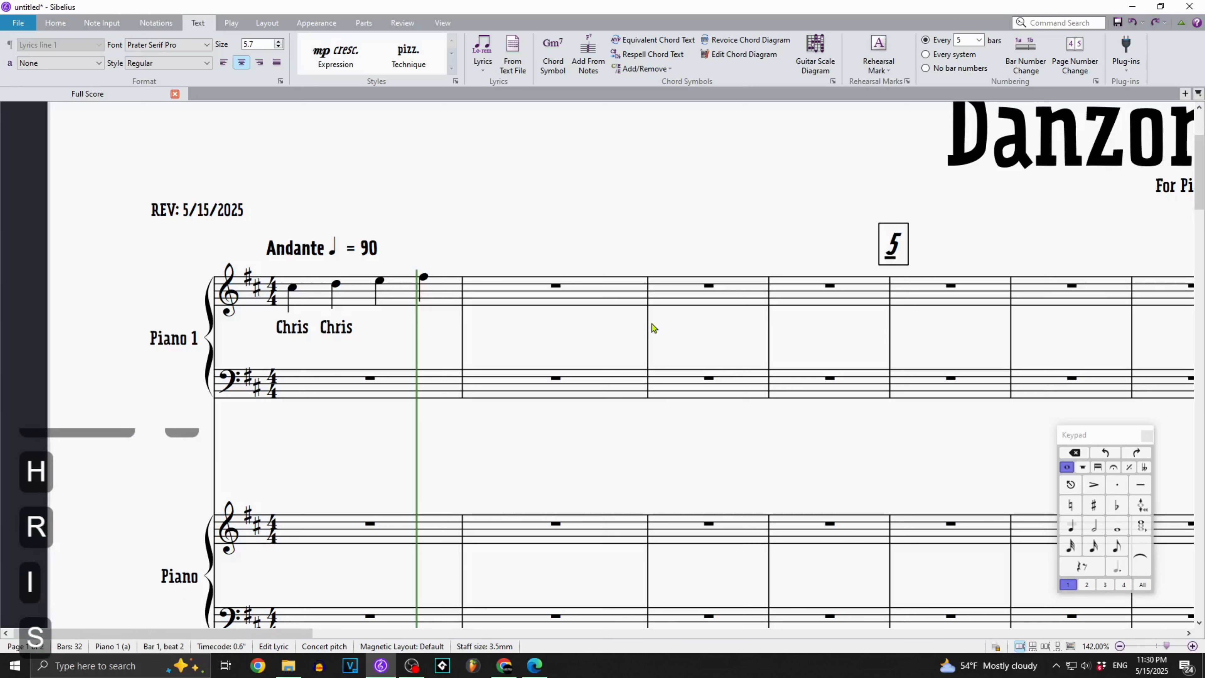
text(-)
text(tian.)
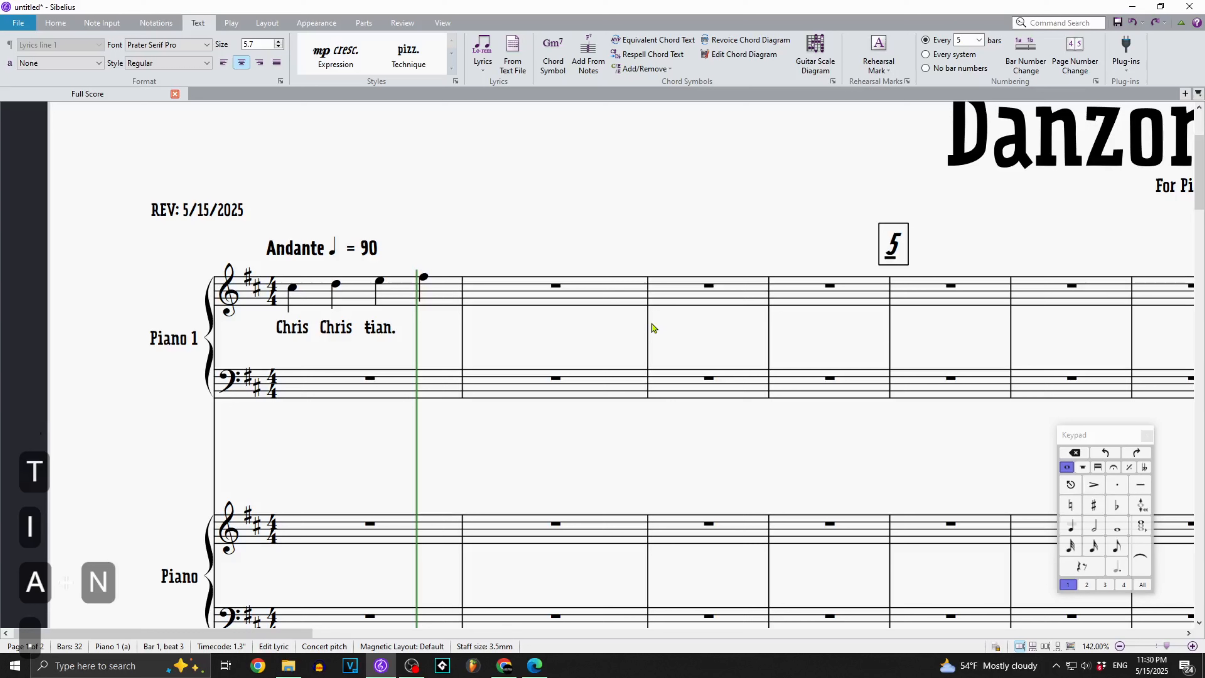
key(space)
key(space)
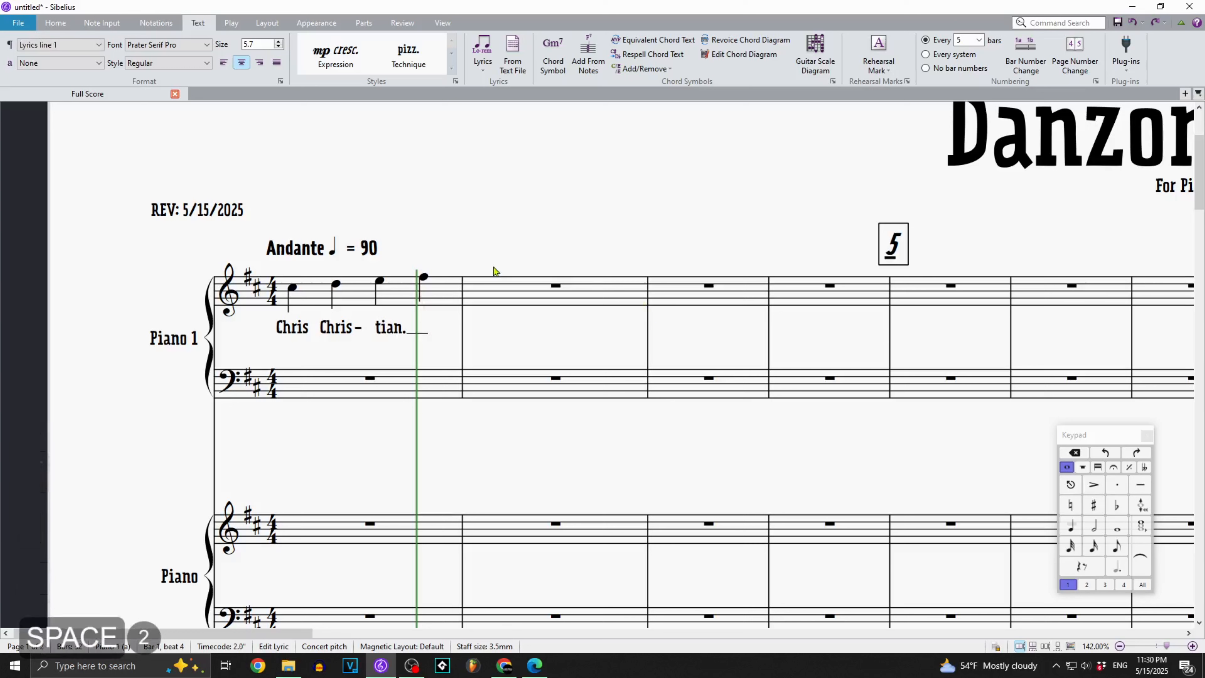
click(491, 261)
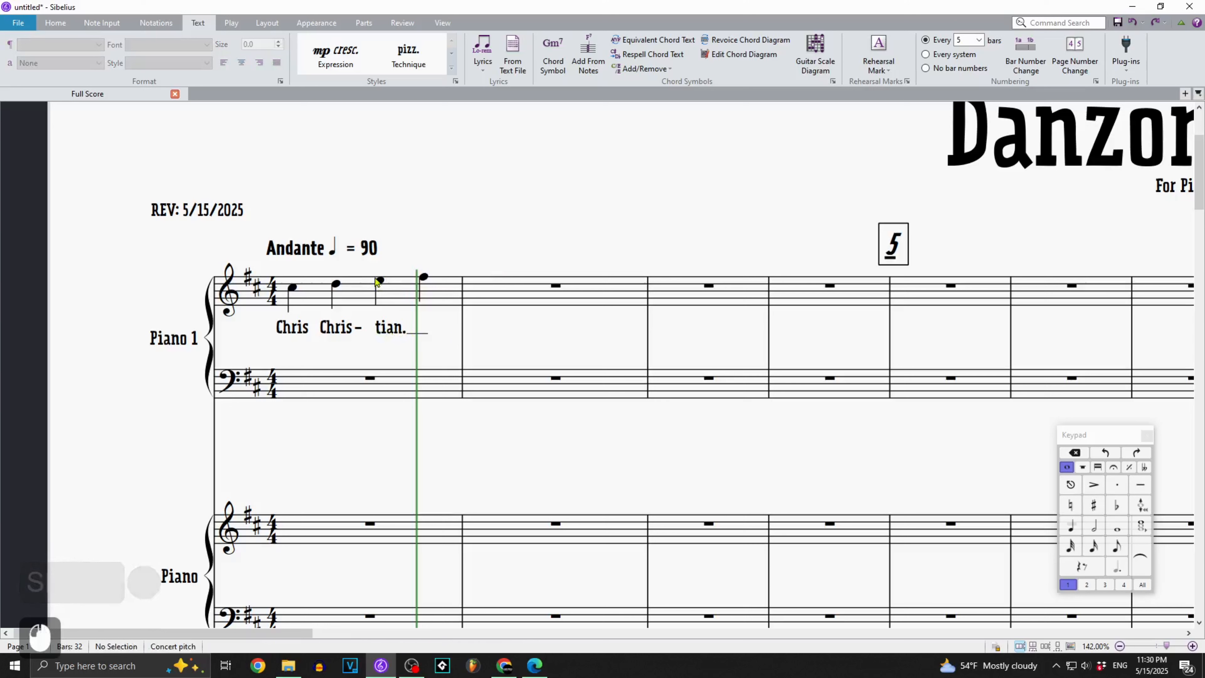
Remove the period from the last lyric syllable and slur the third note of bar 1 to the fourth.
triple_click(398, 334)
key(BackSpace)
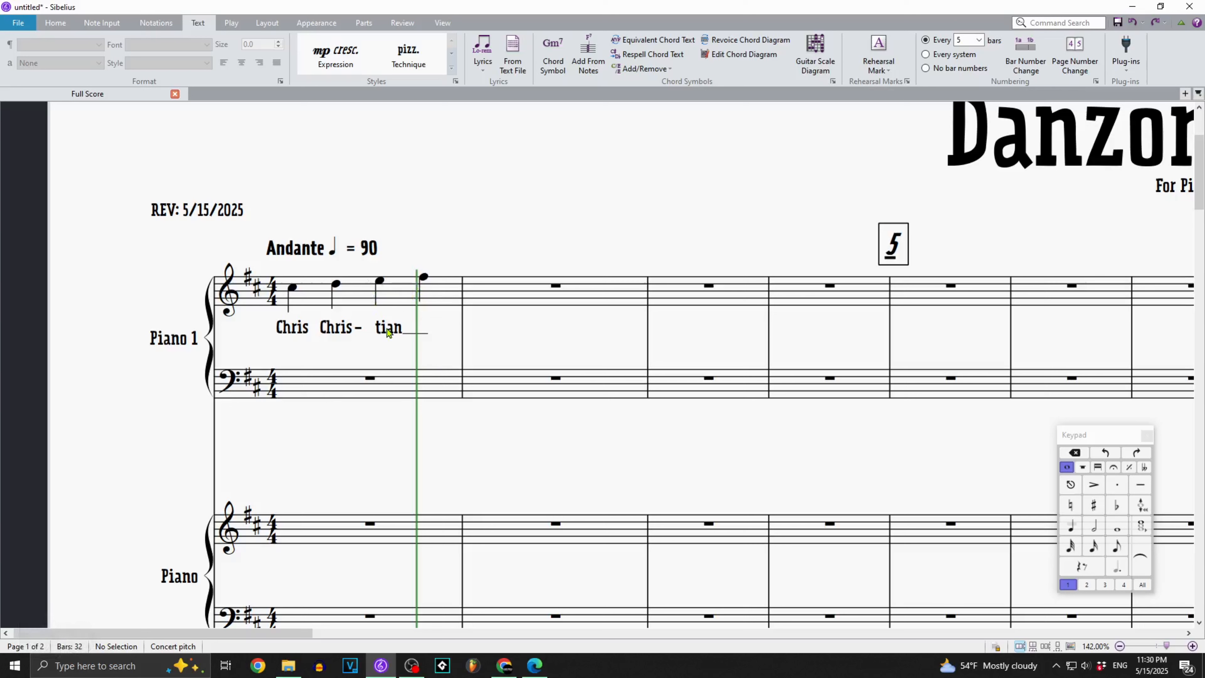
click(380, 281)
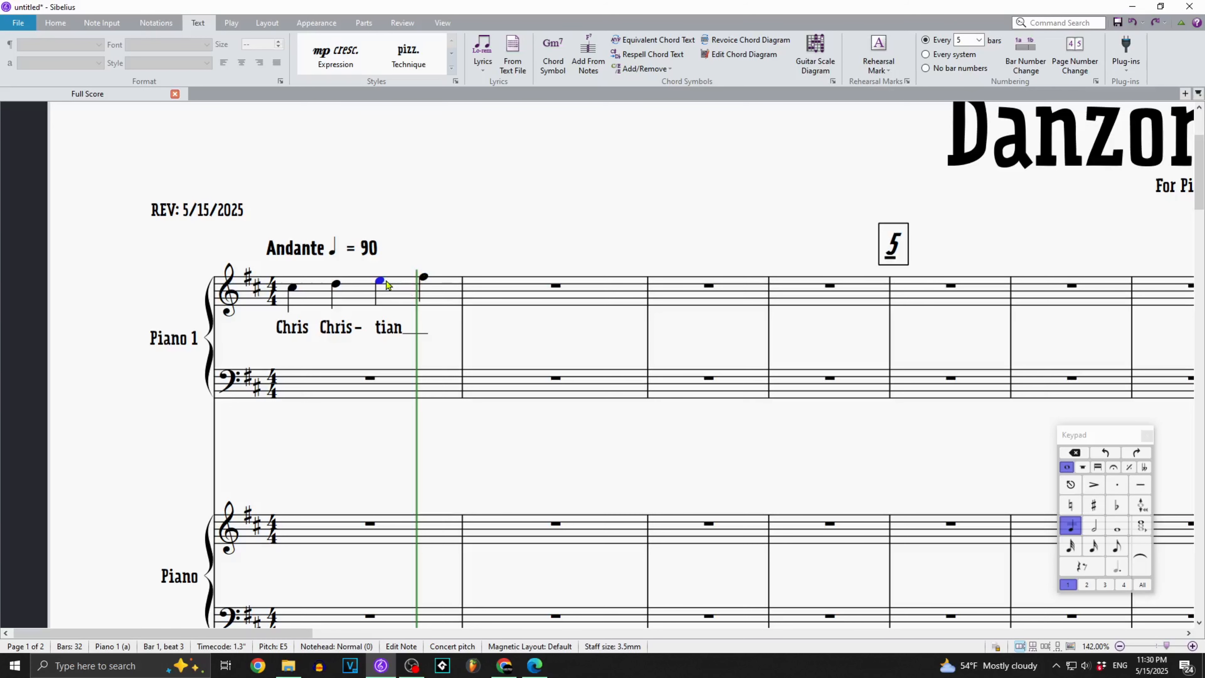
key(s)
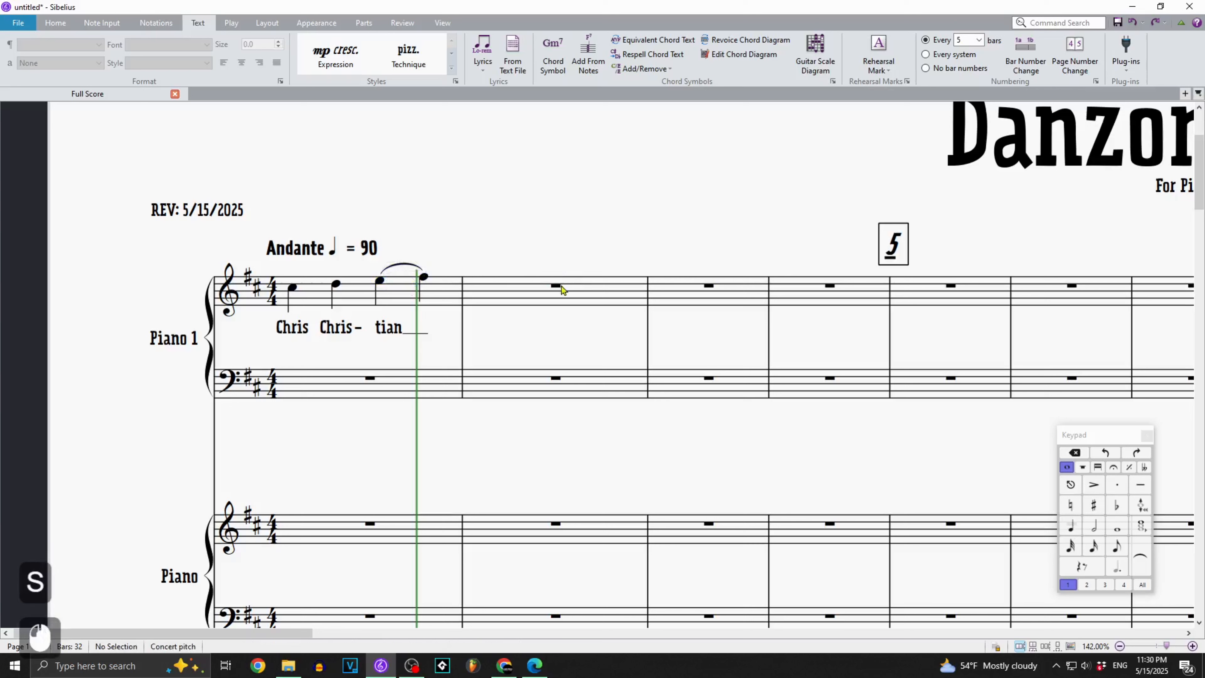
click(558, 291)
Enter two quarter notes, G and F, at the start of bar 2 in Piano 1's treble staff.
click(560, 286)
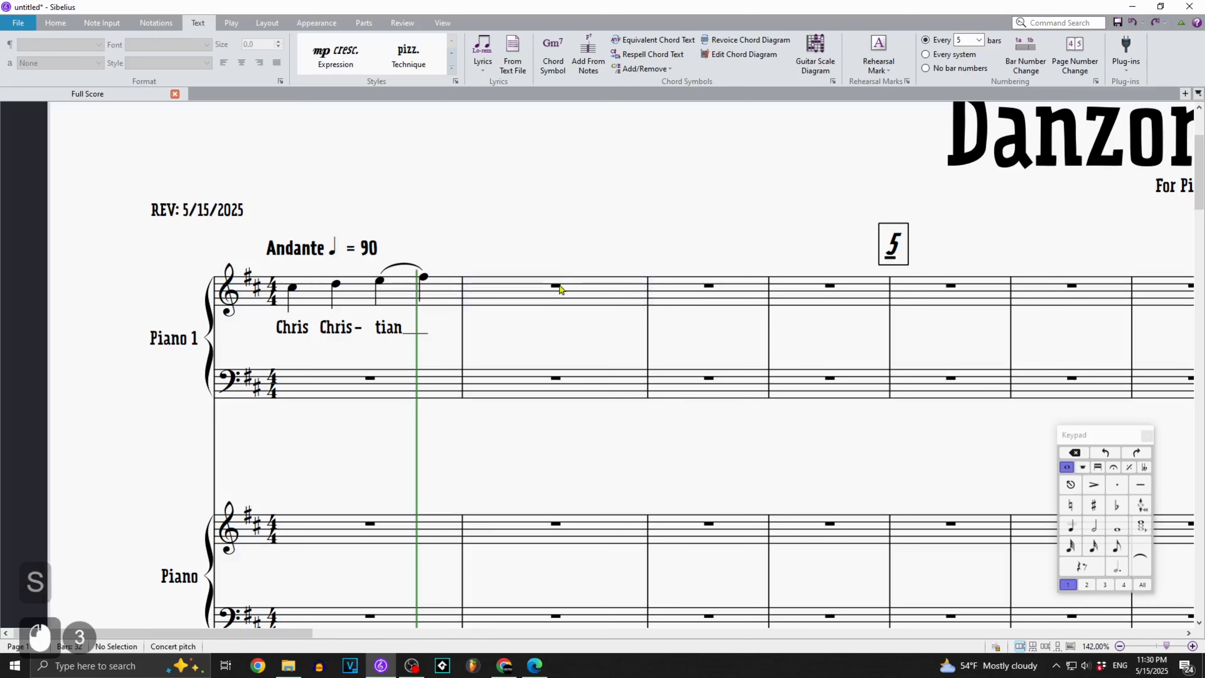
key(KP_4)
key(f)
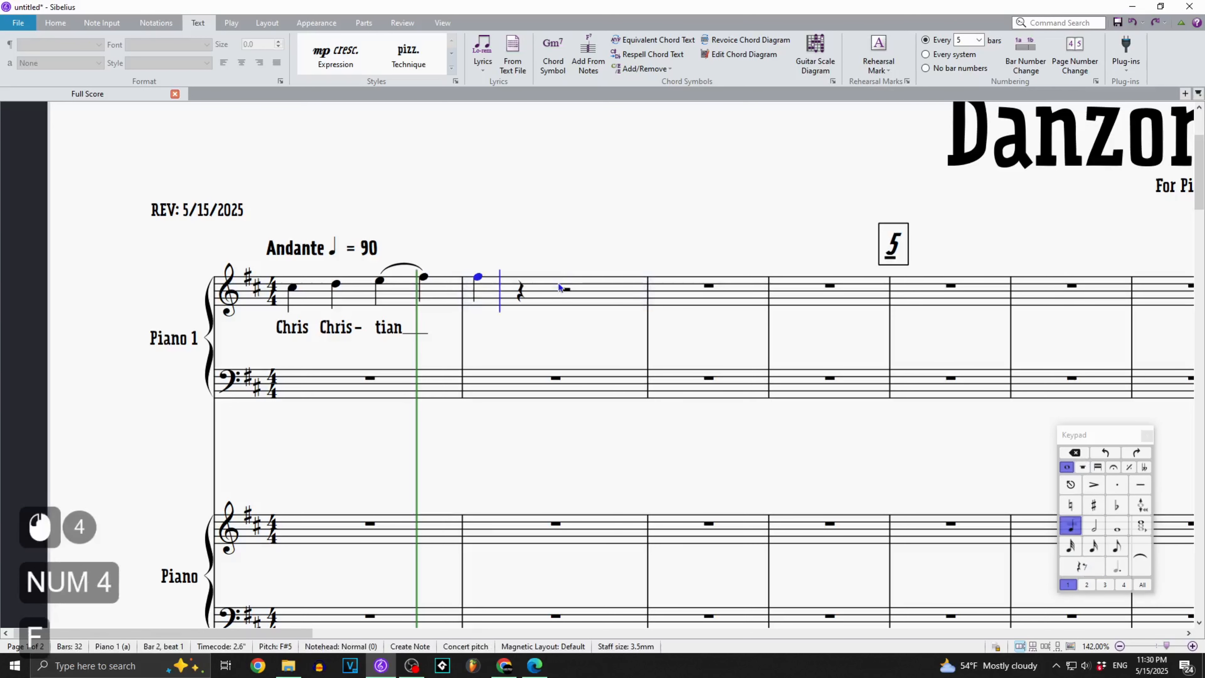
key(g)
key(Left)
key(Up)
key(Right)
key(Down)
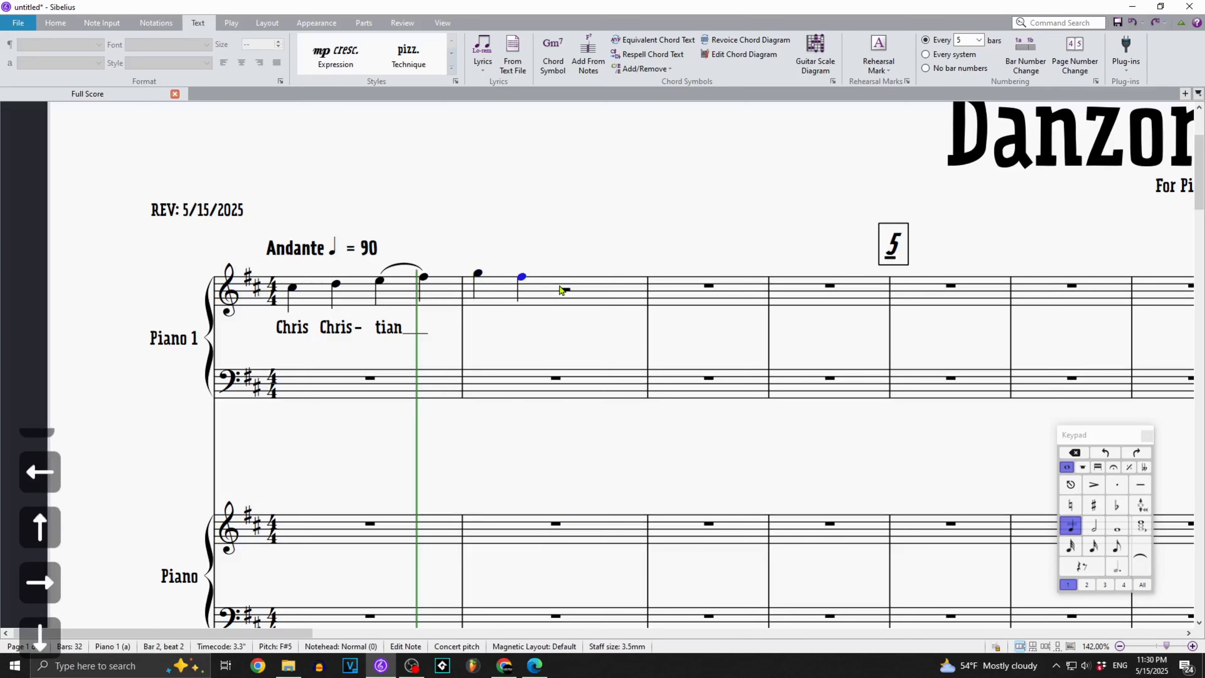
Replace the slur in bar 1 with one running from its third note to the first note of bar 2.
click(419, 270)
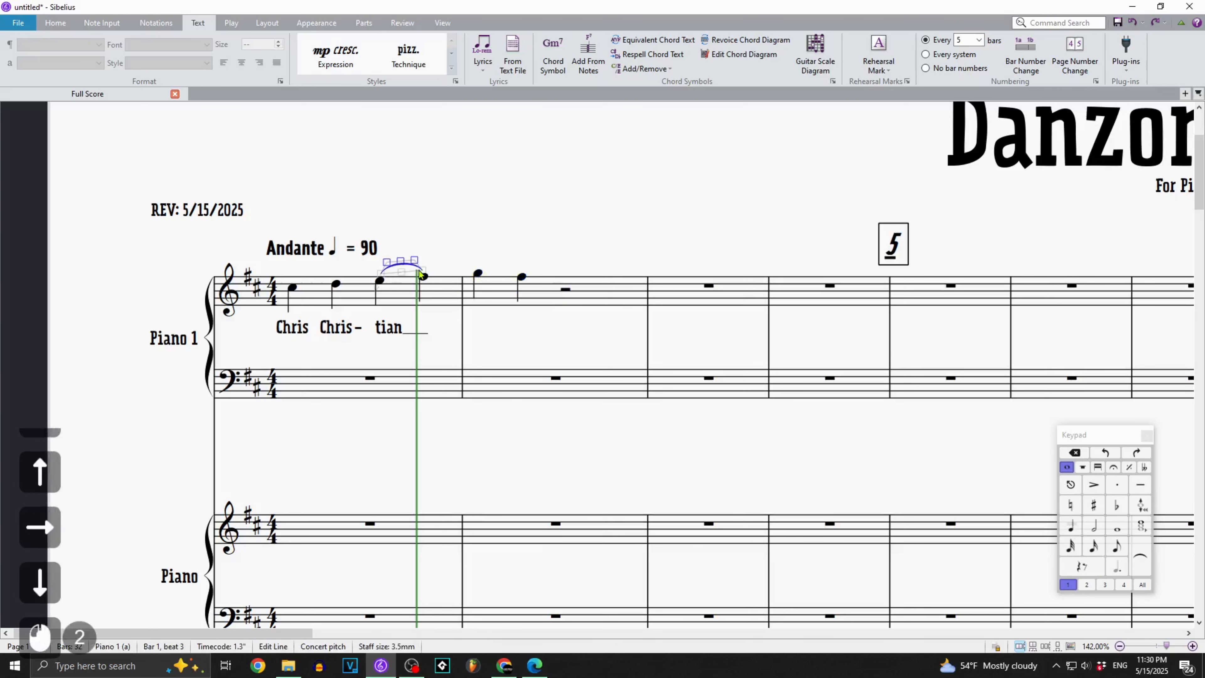
key(Delete)
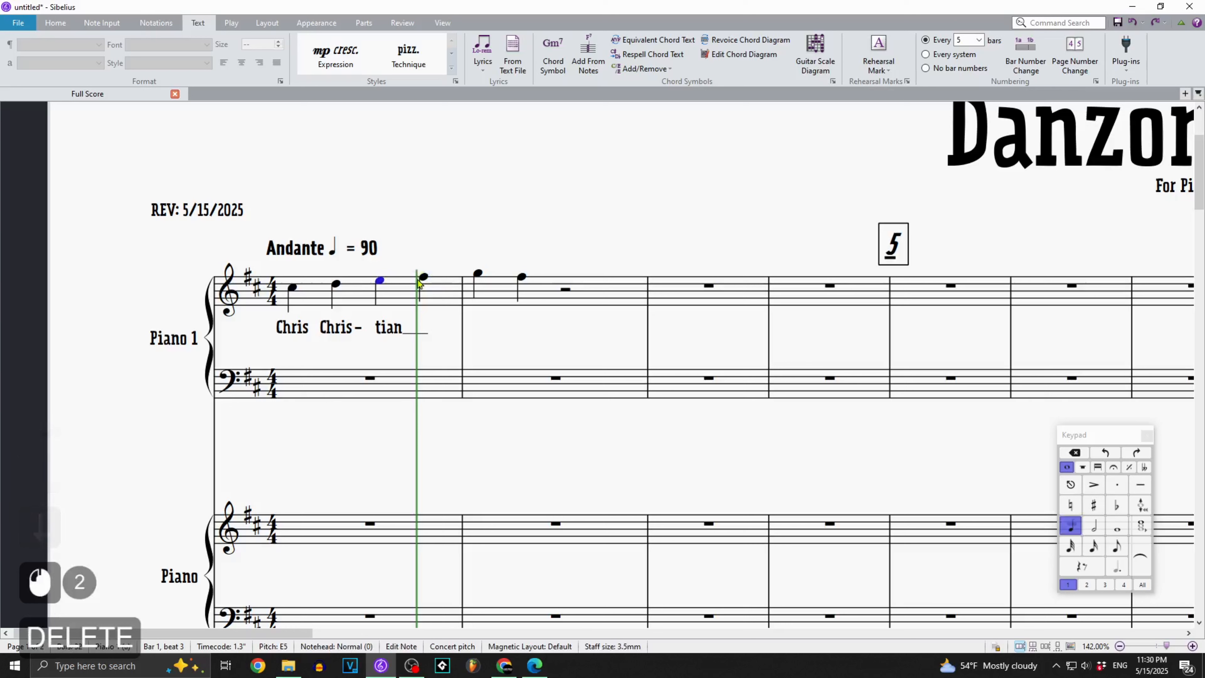
key(s)
key(space)
key(space)
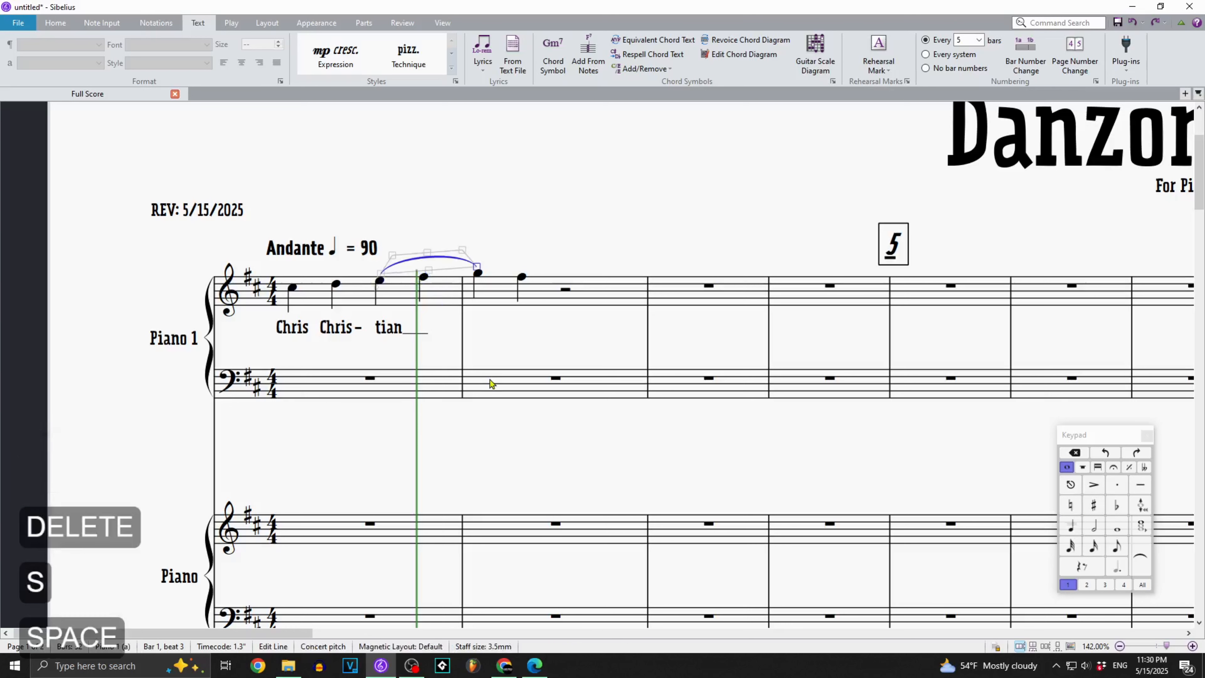
key(shift)
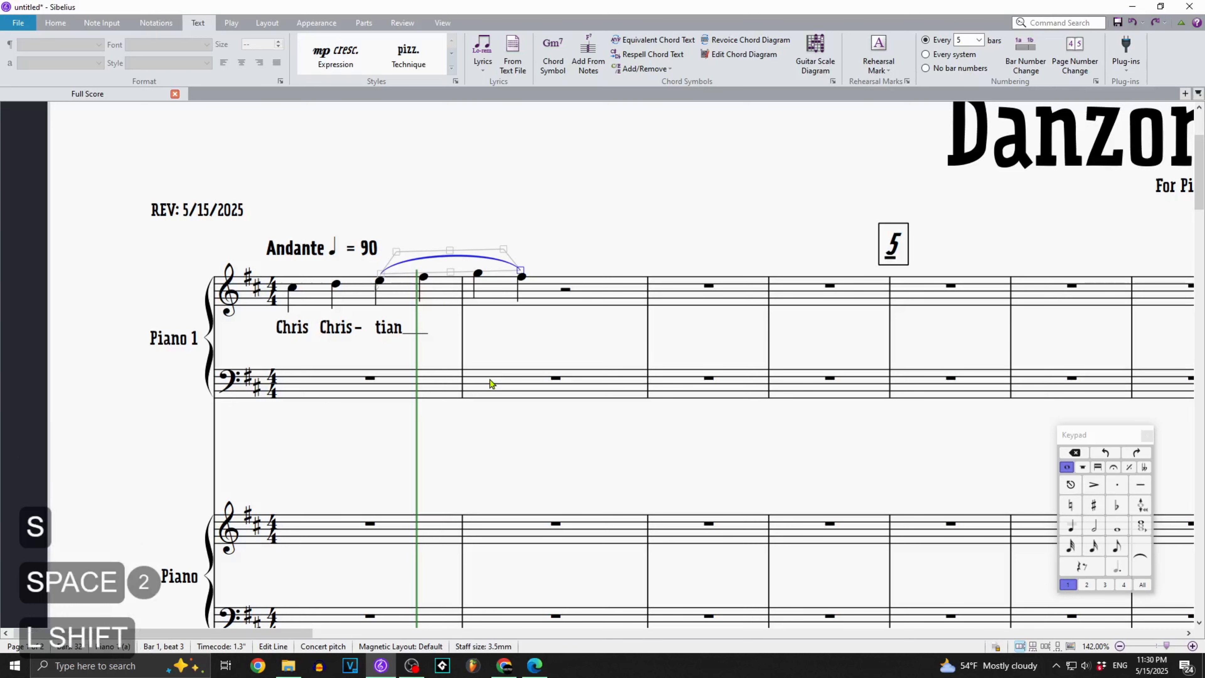
key(shift+space)
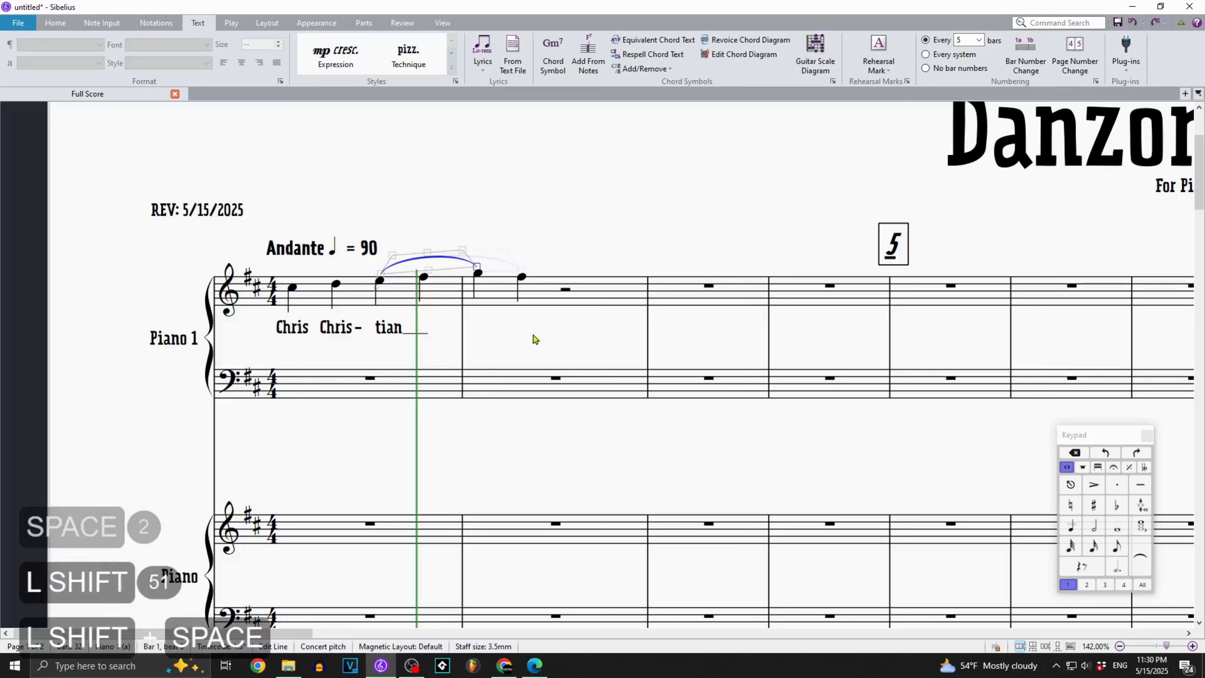
click(491, 262)
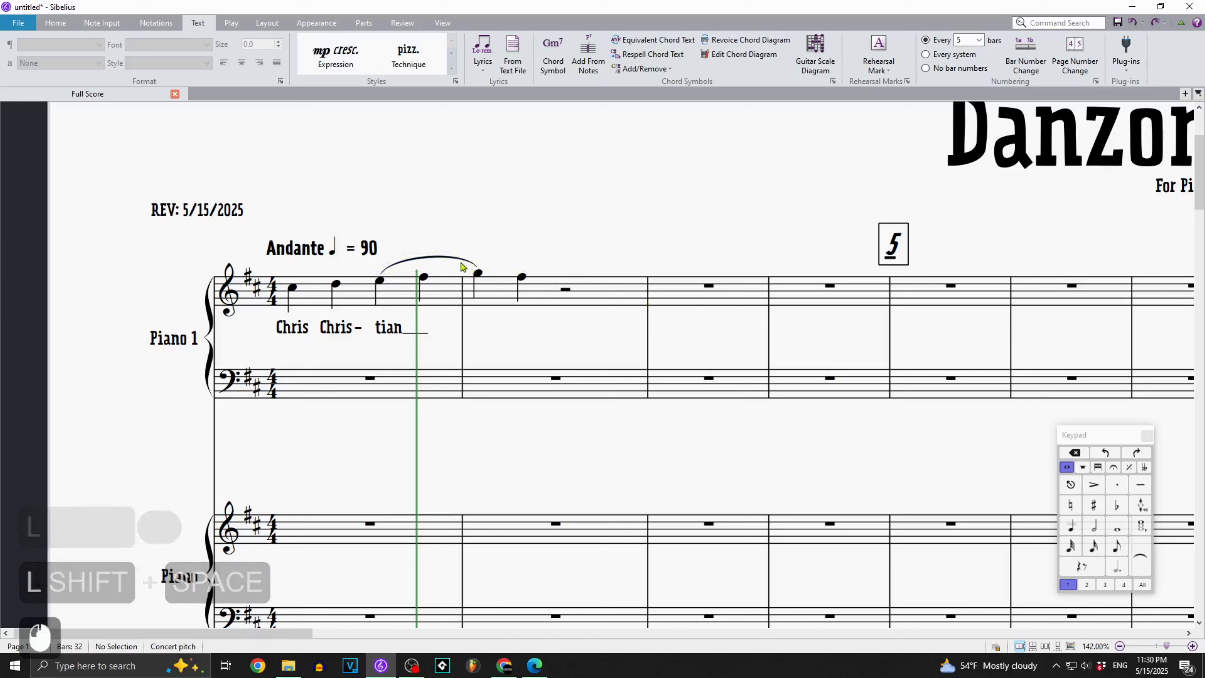
Extend the slur's end to the second note of bar 2 and return it to that bar's first note.
click(473, 262)
key(shift+space)
key(shift+space)
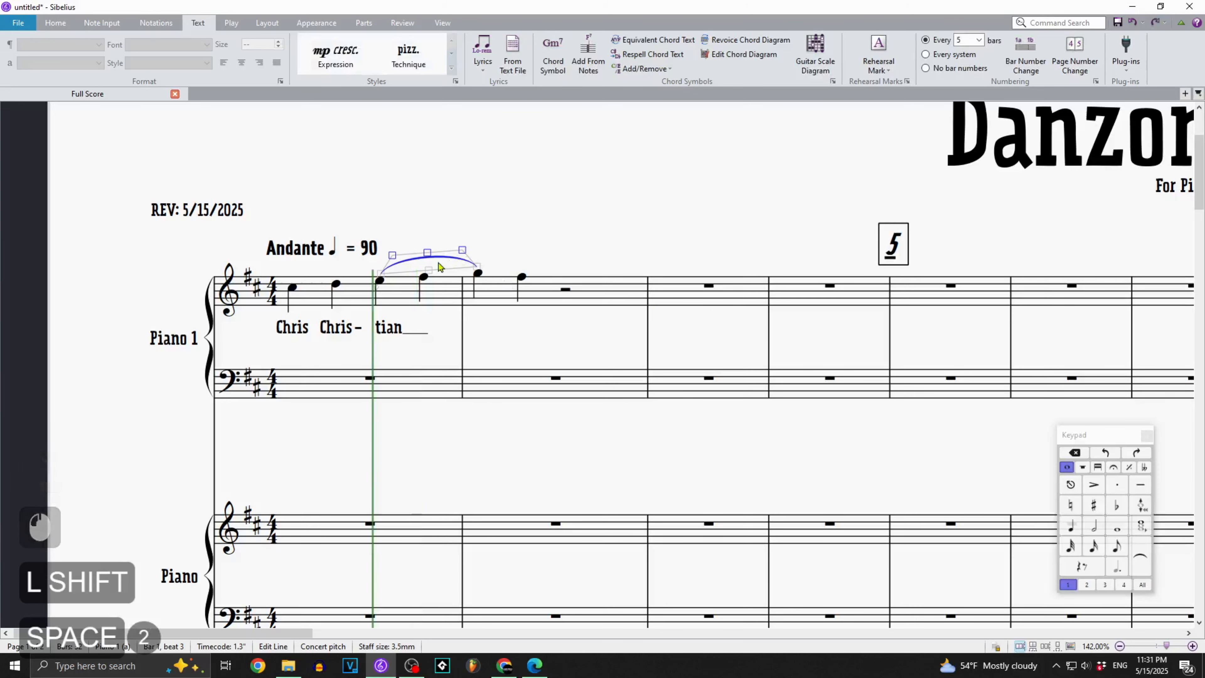
key(space)
key(space)
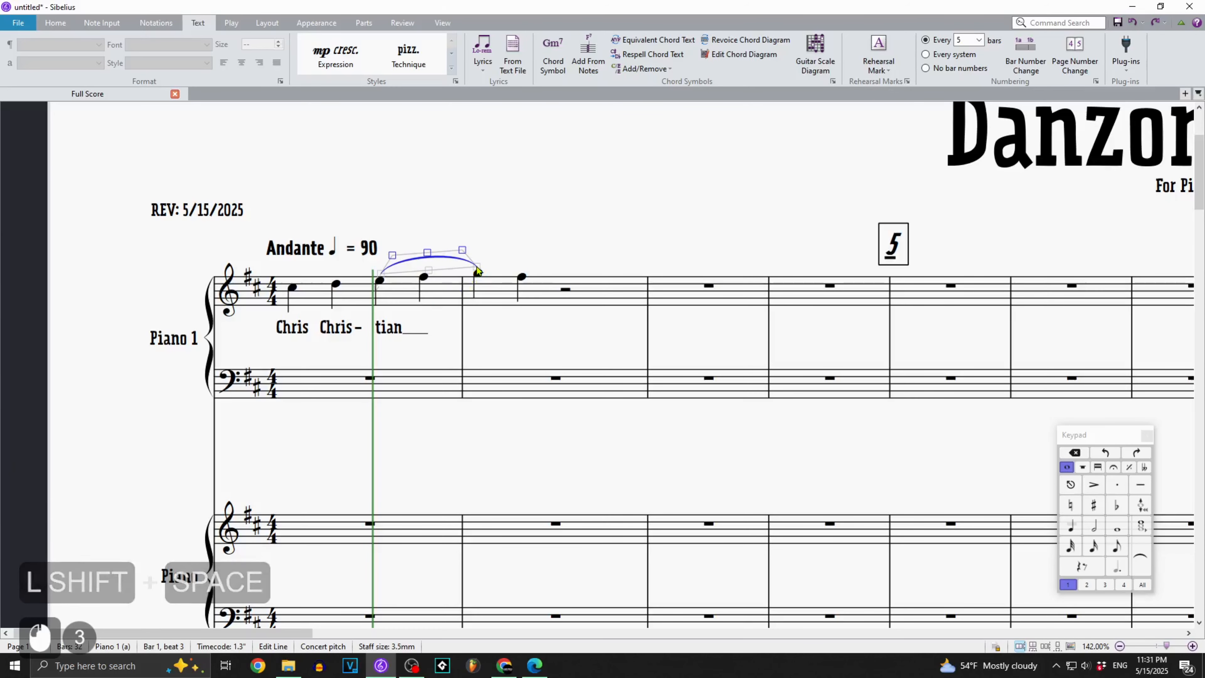
click(476, 268)
key(space)
key(shift+space)
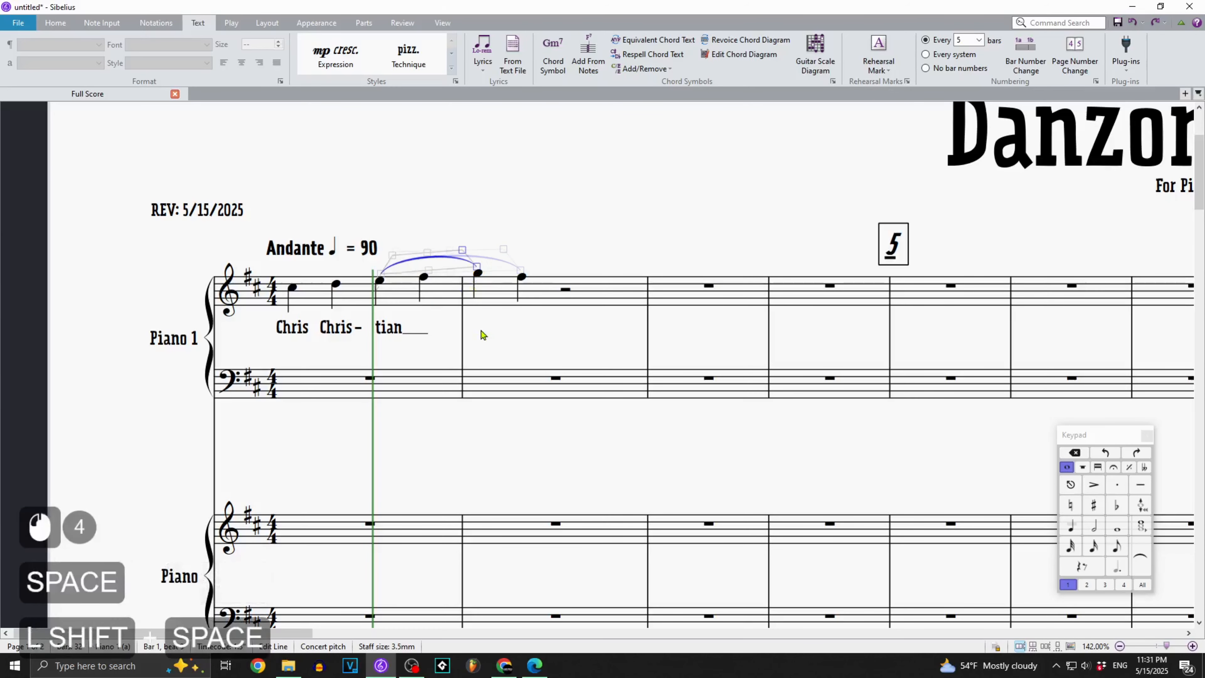
click(501, 229)
Enter four quarter-note Bs in bar 3 of Piano 1's treble staff.
scroll(539, 417, right, 2)
scroll(539, 418, up, 2)
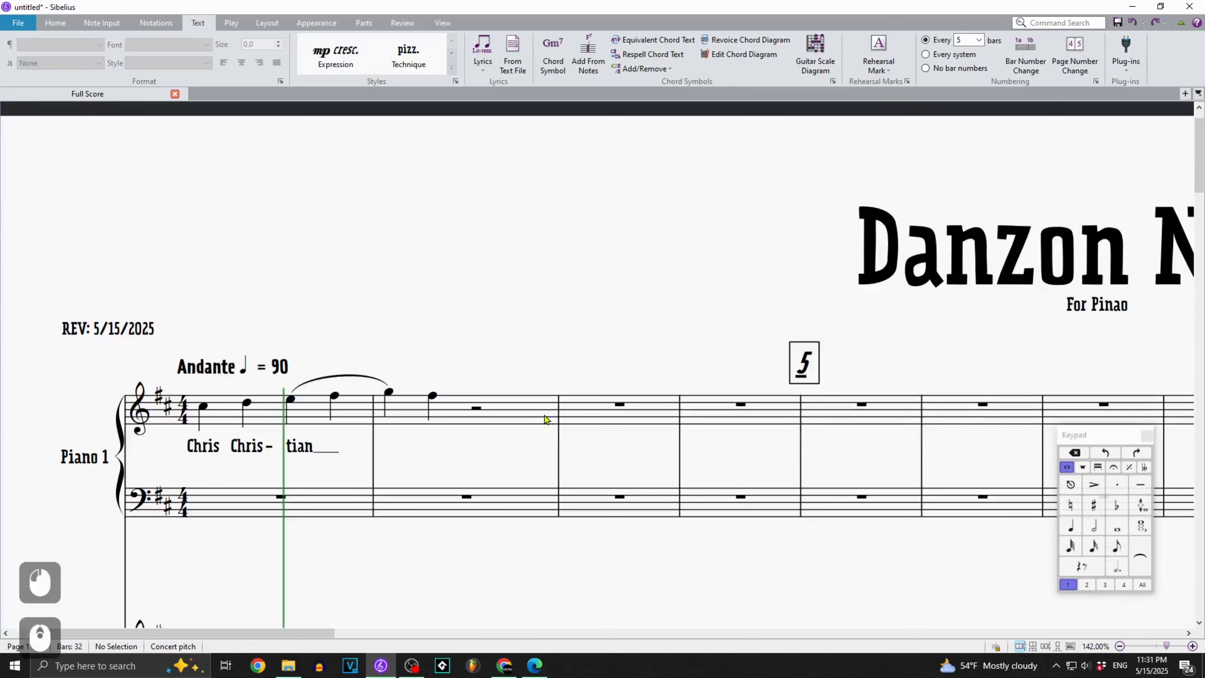
scroll(544, 415, down, 3)
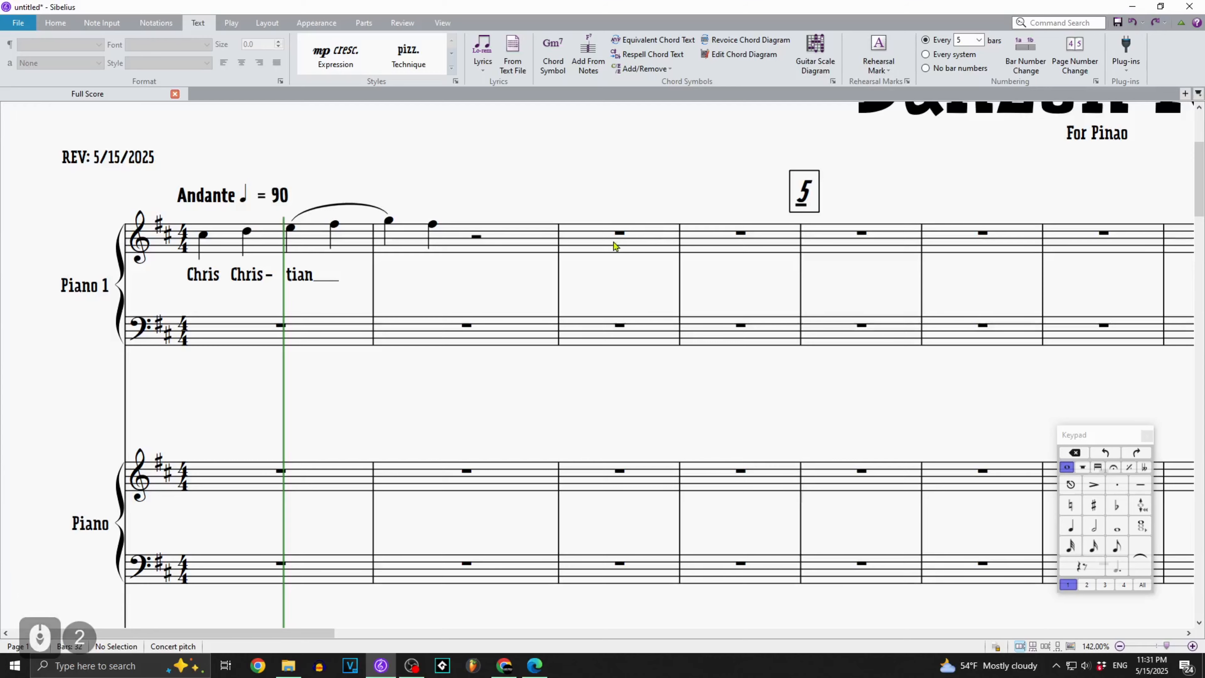
click(619, 233)
scroll(594, 209, right, 1)
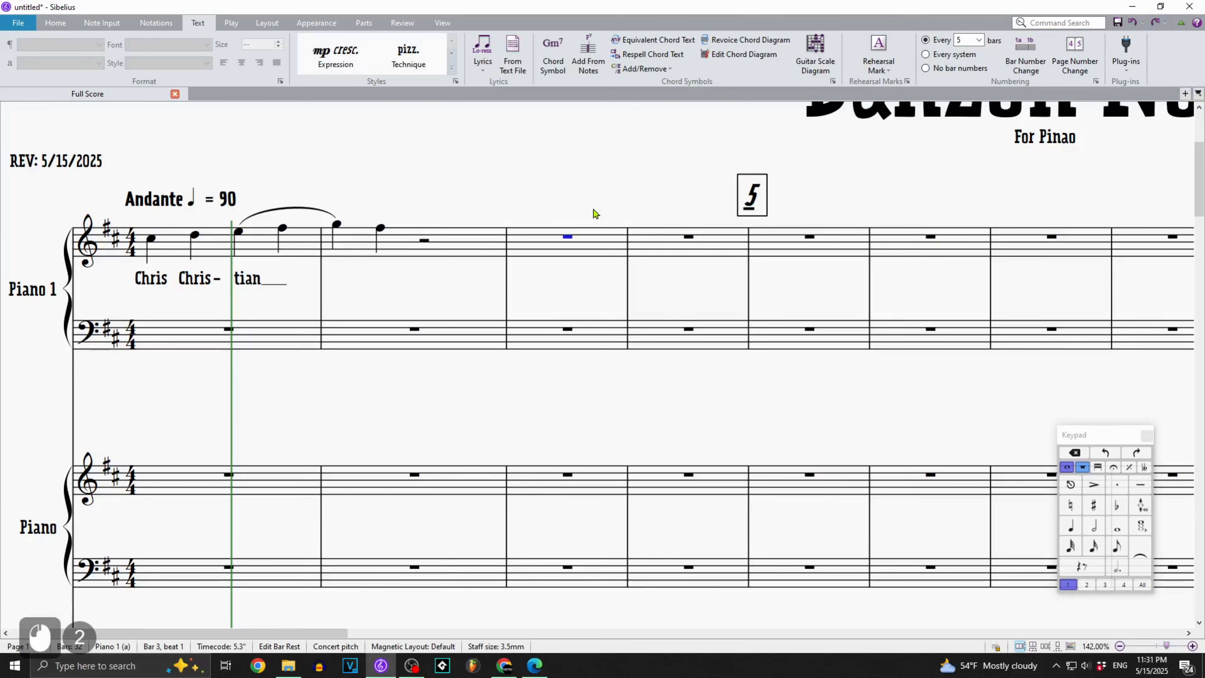
key(KP_4)
key(b)
key(b)
key(b)
key(b)
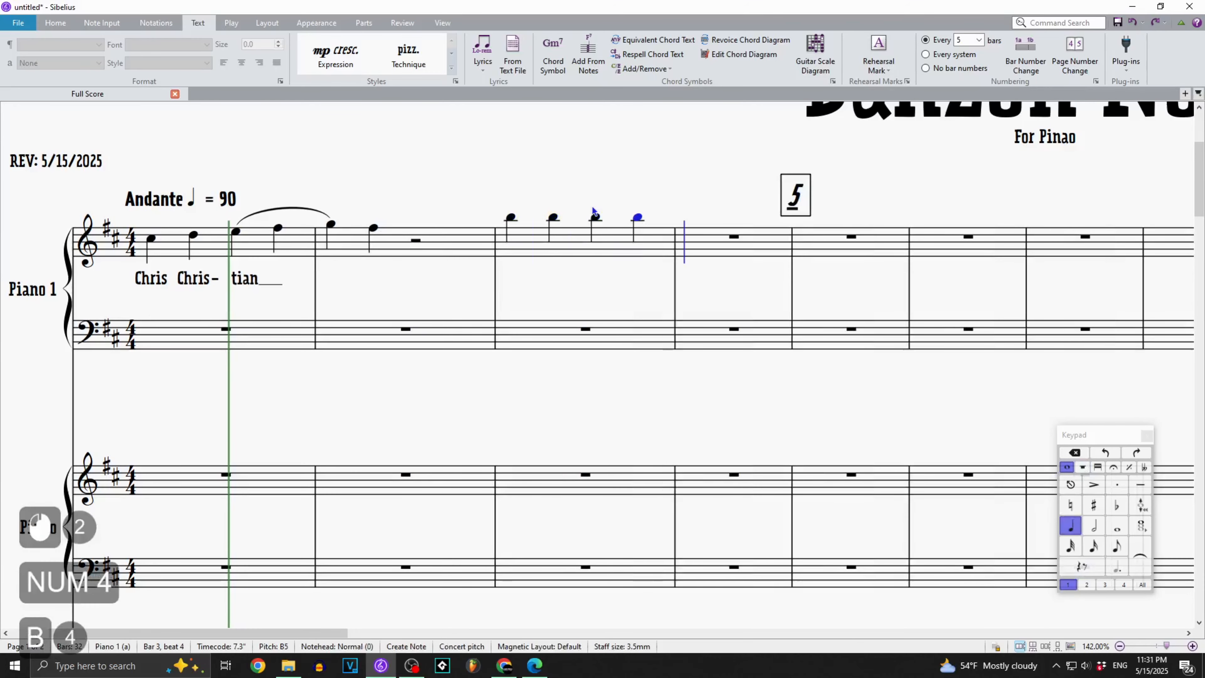
Select all four notes in bar 3 of Piano 1's treble staff and lower them by one octave.
key(shift+Left)
key(shift+Left)
key(shift+Left)
key(ctrl+Down)
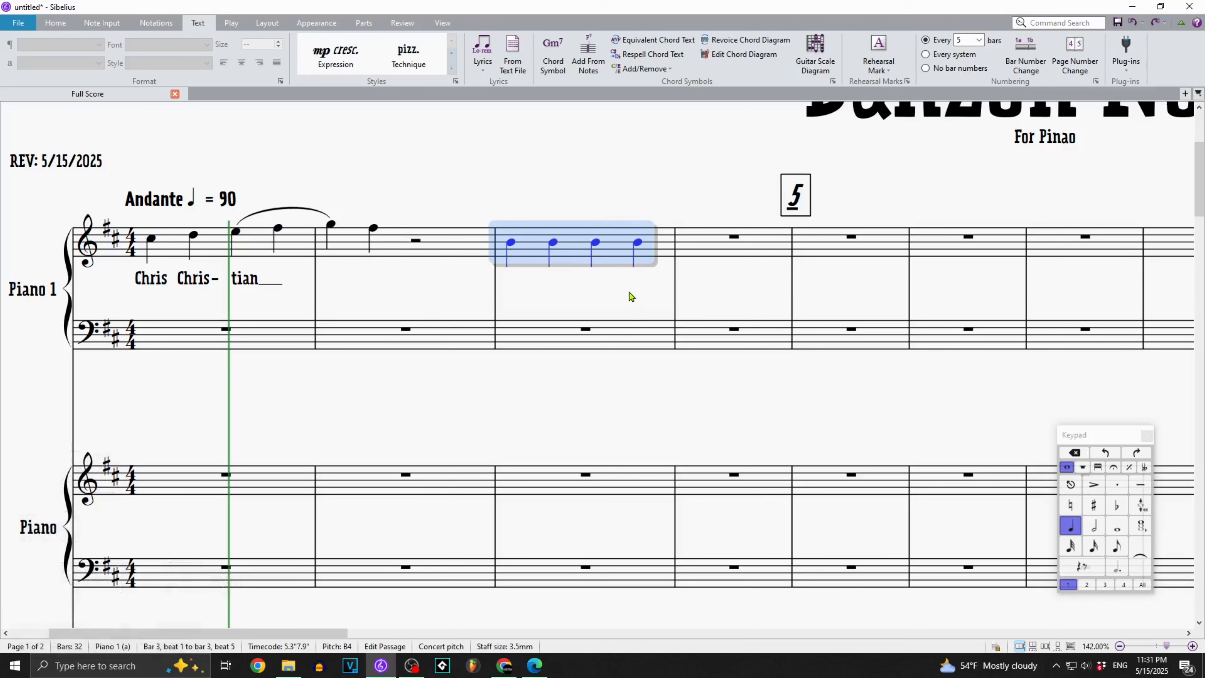
Change the noteheads of the four bar 3 notes to the Beat without stem slash type.
key(shift+alt+3)
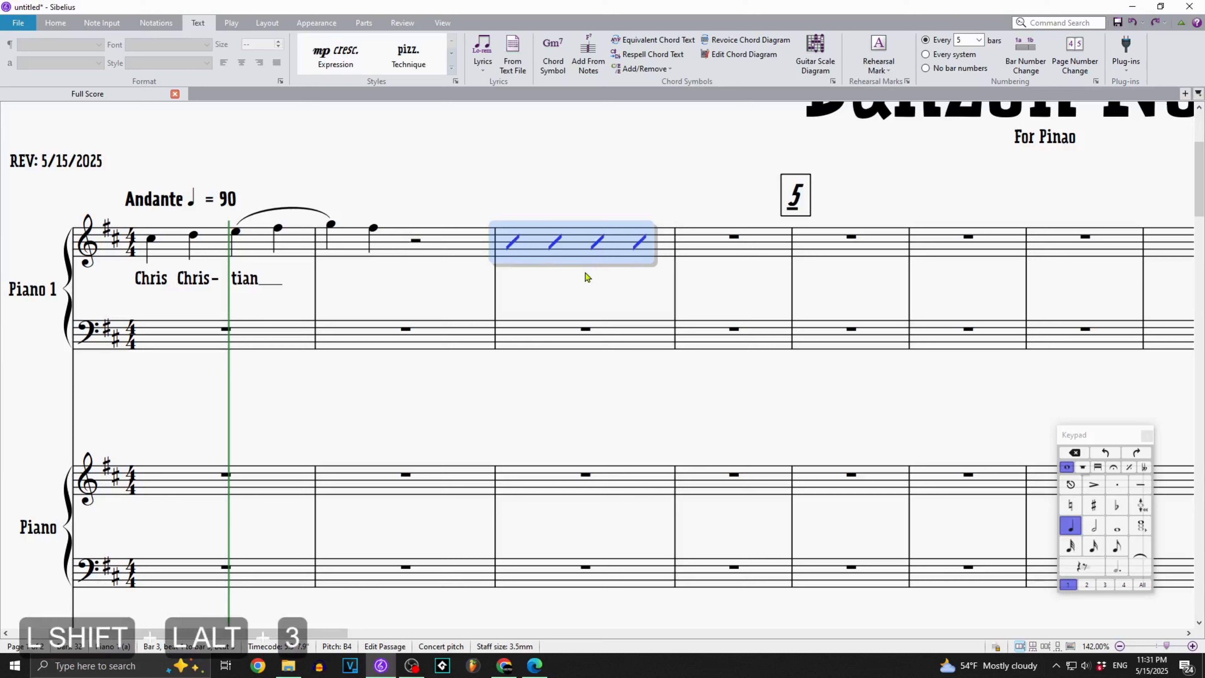
click(162, 24)
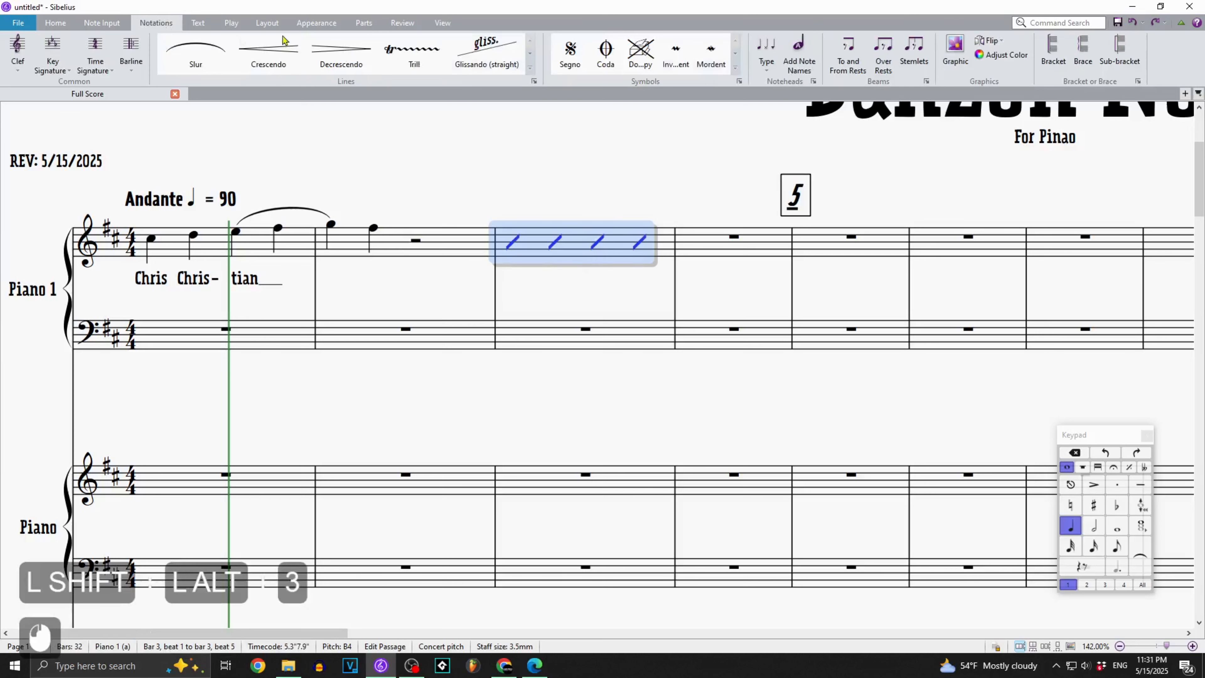
click(765, 57)
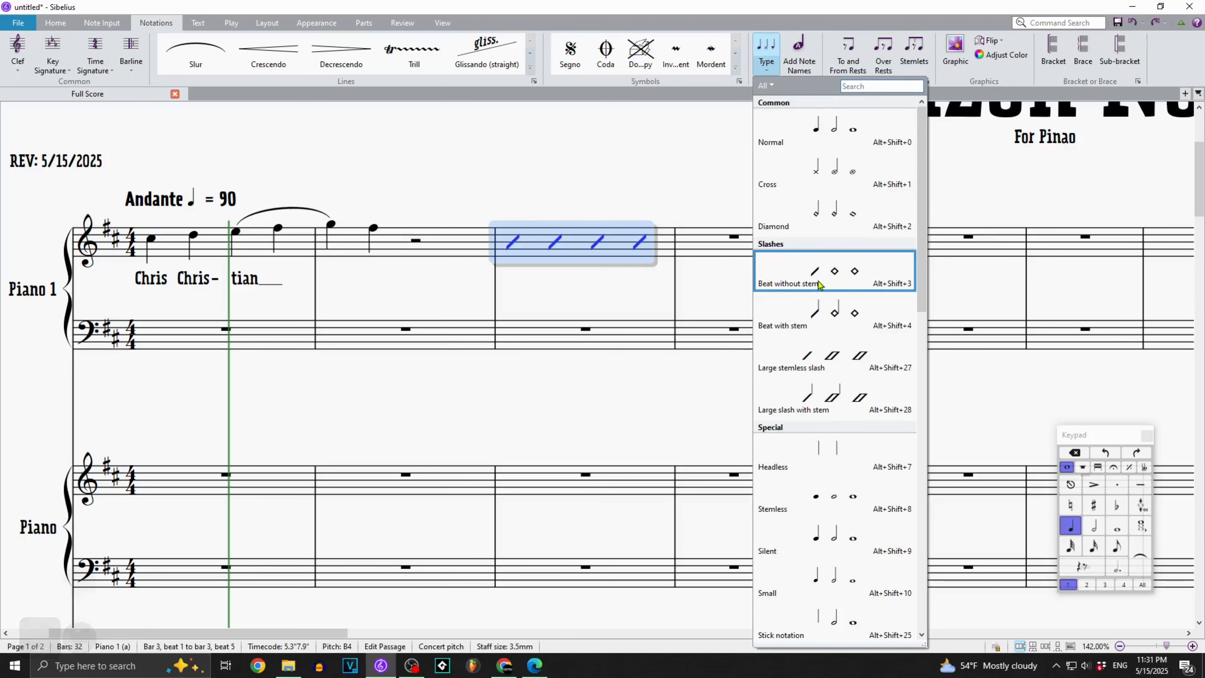
click(804, 285)
click(579, 184)
scroll(631, 319, up, 2)
scroll(631, 319, up, 2)
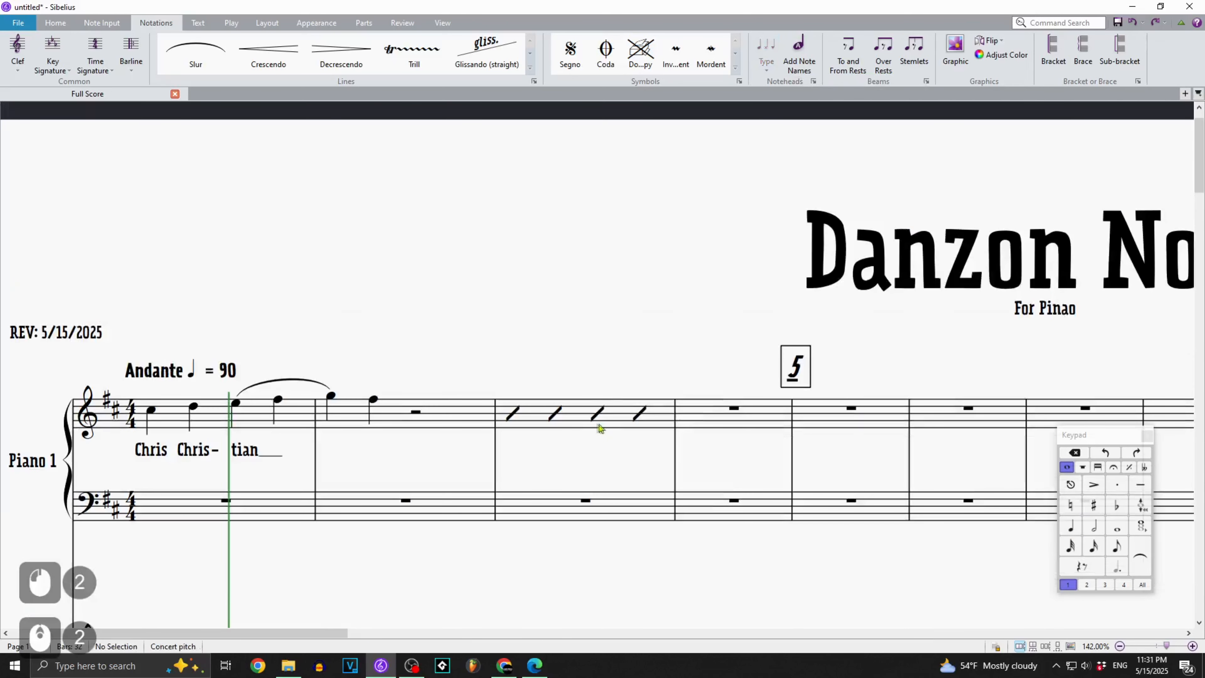
Add the chord symbol C13#11-9-5 above the first slash of bar 3.
click(514, 415)
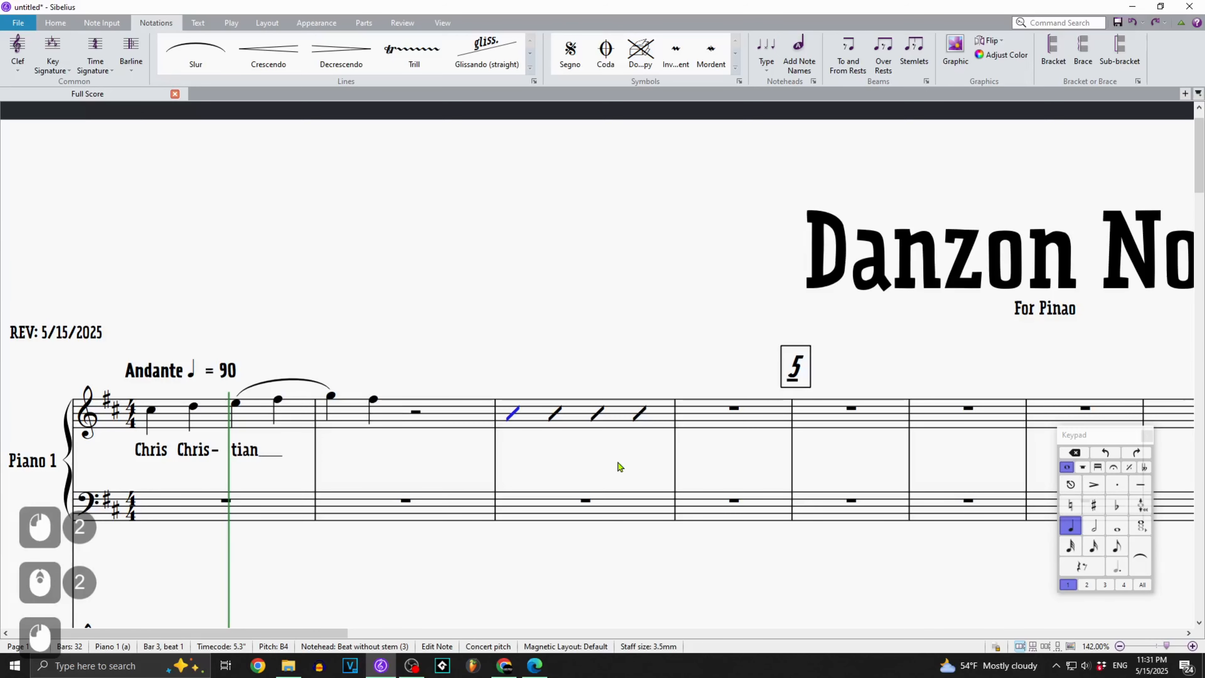
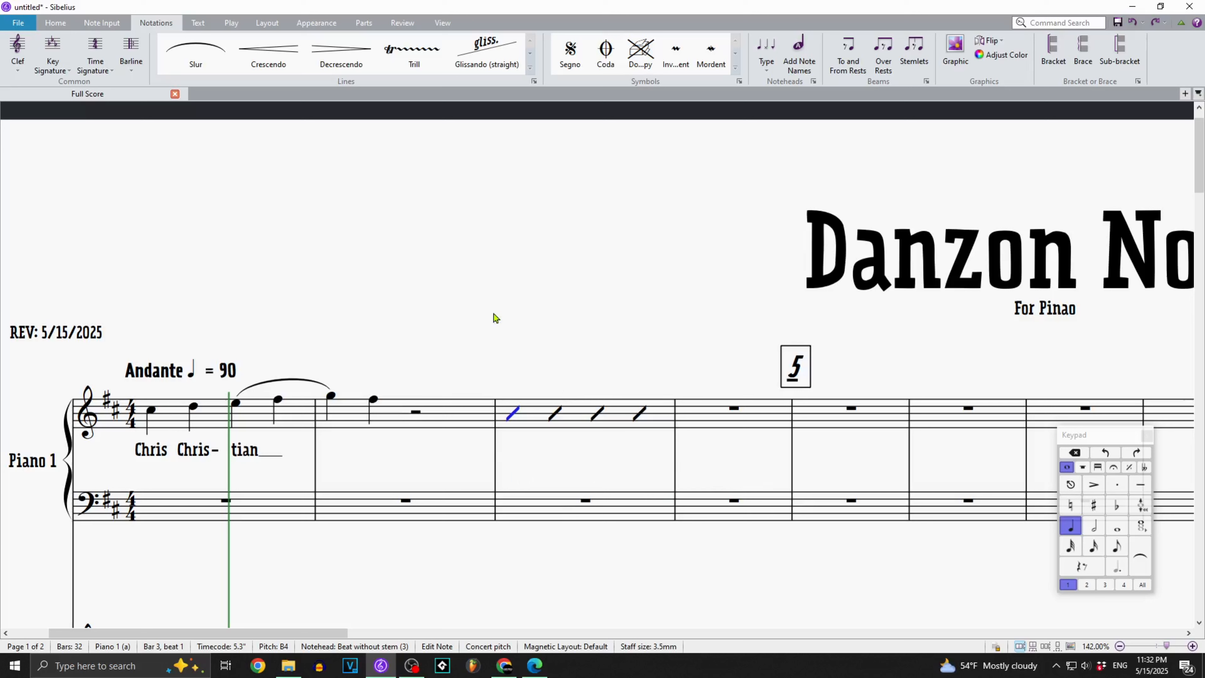
click(198, 23)
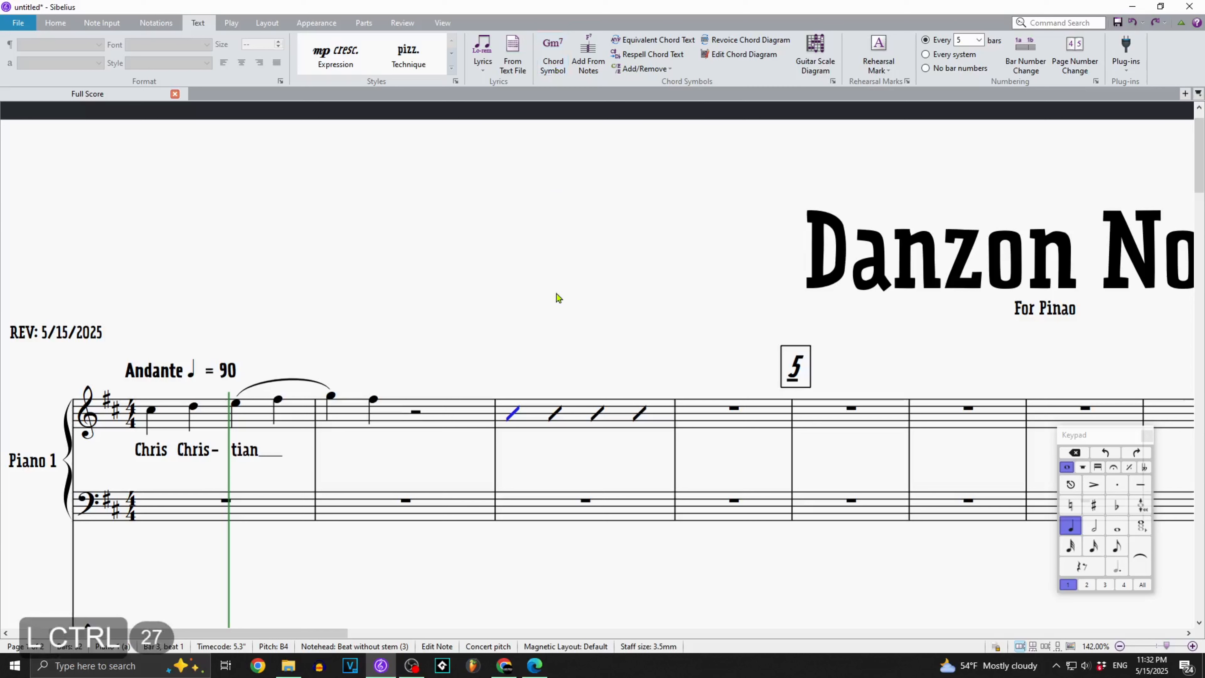
key(ctrl+k)
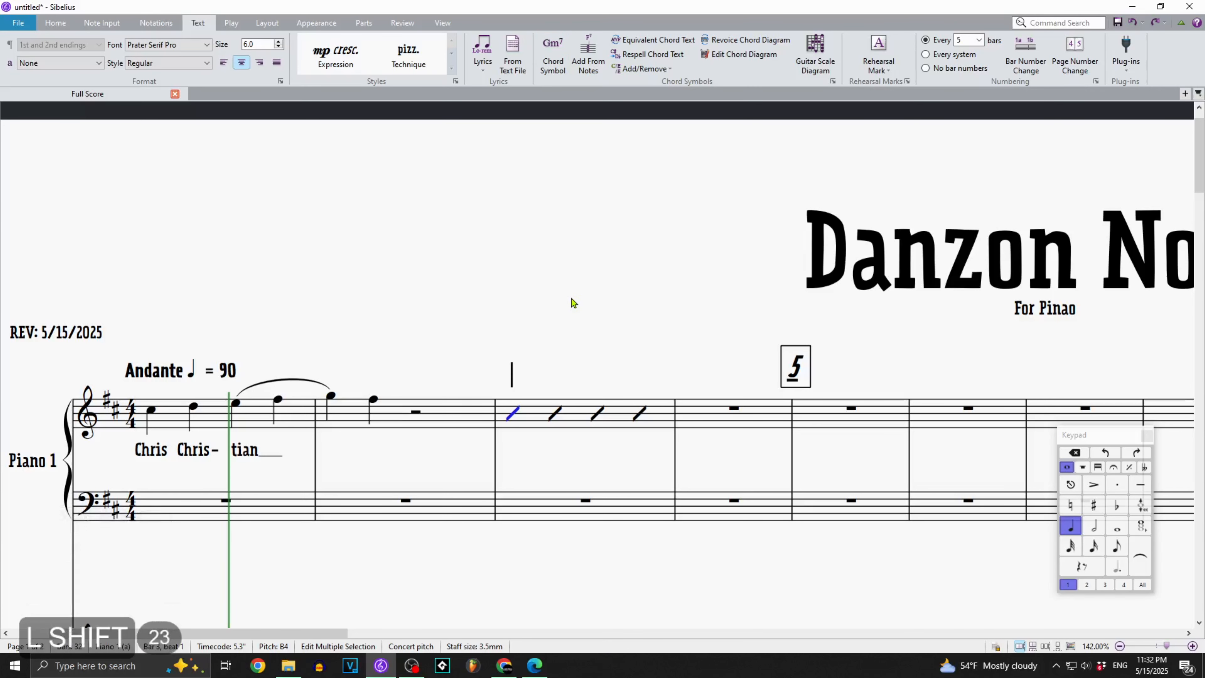
text(C13)
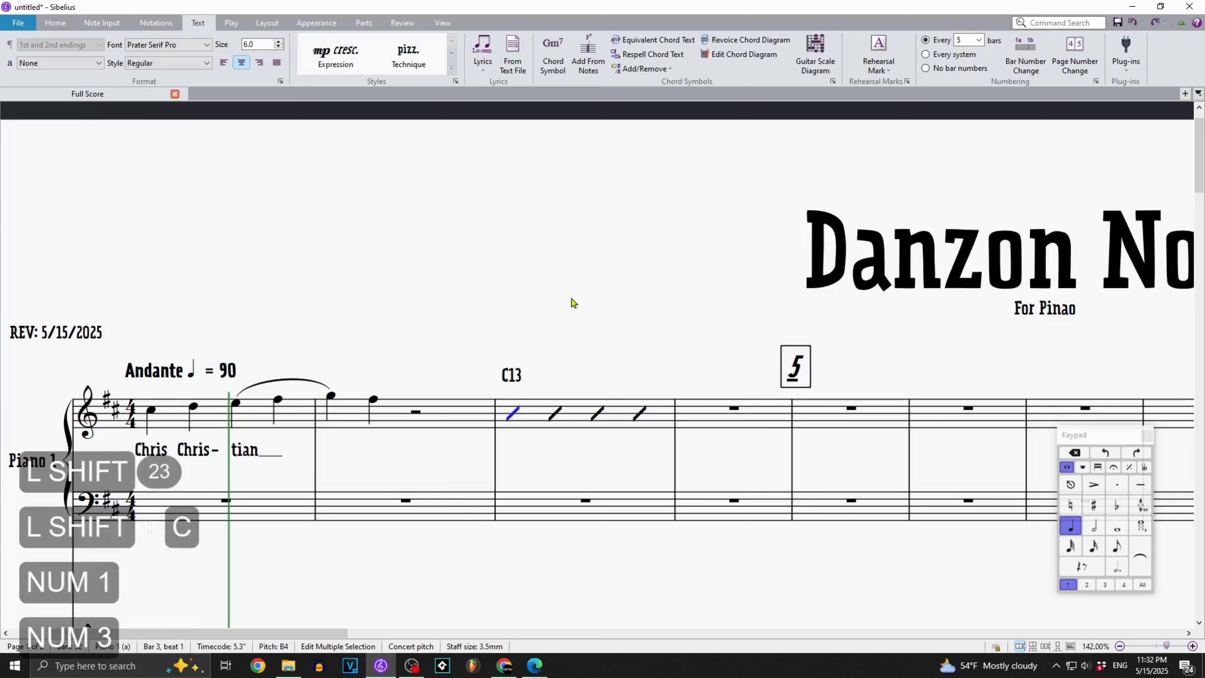
text(+)
key(BackSpace)
text(#)
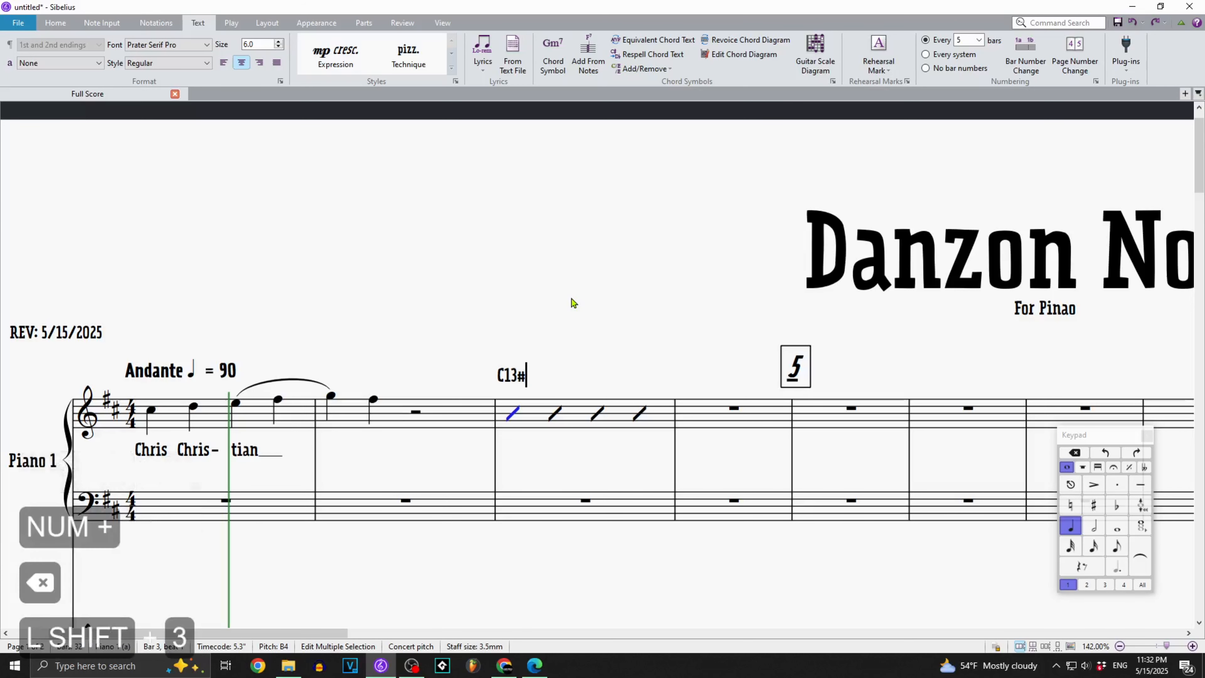
text(11)
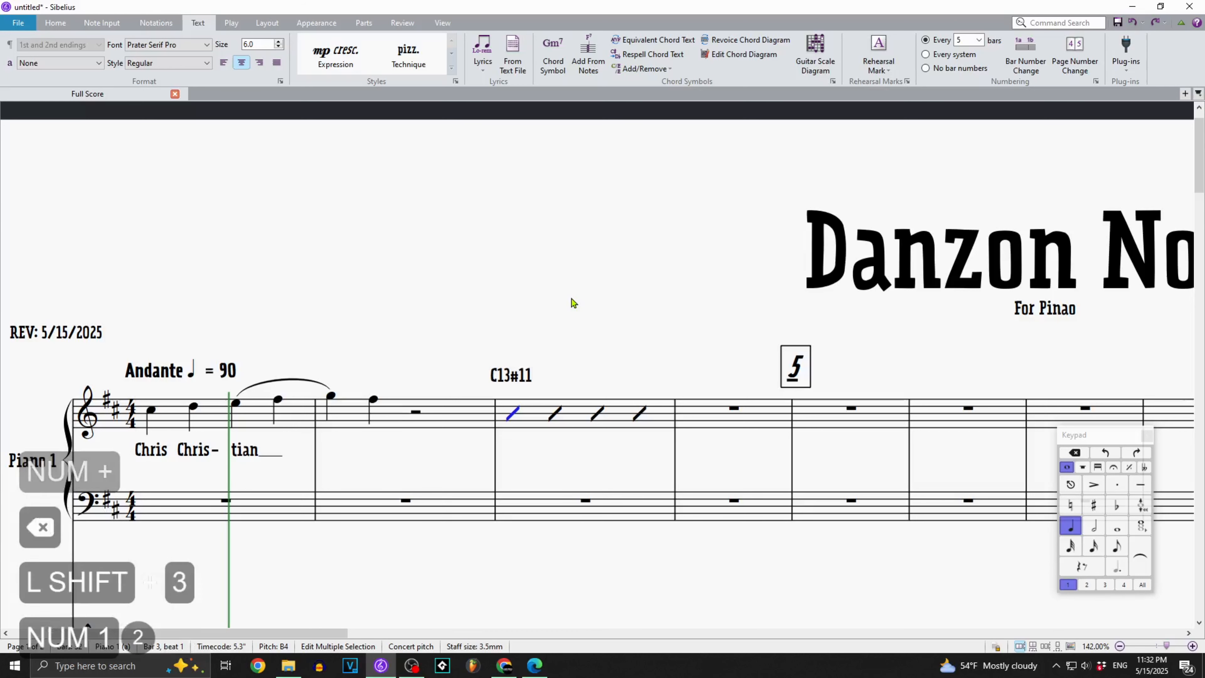
text(-6)
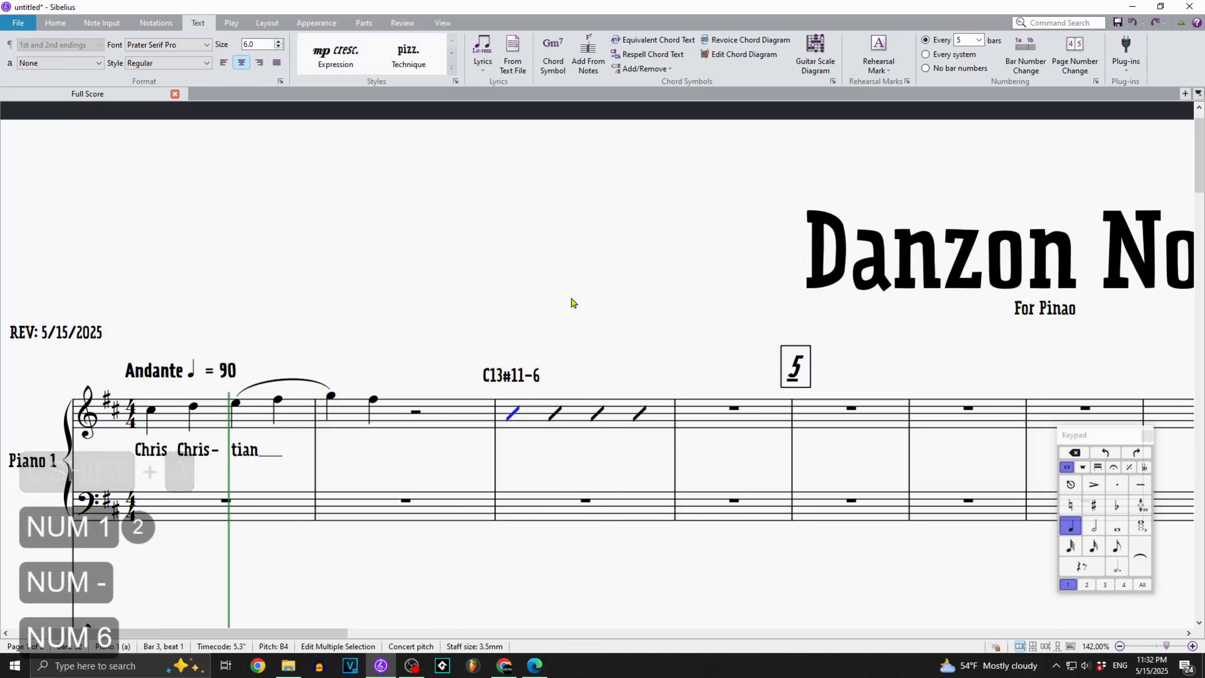
key(BackSpace)
text(9-5)
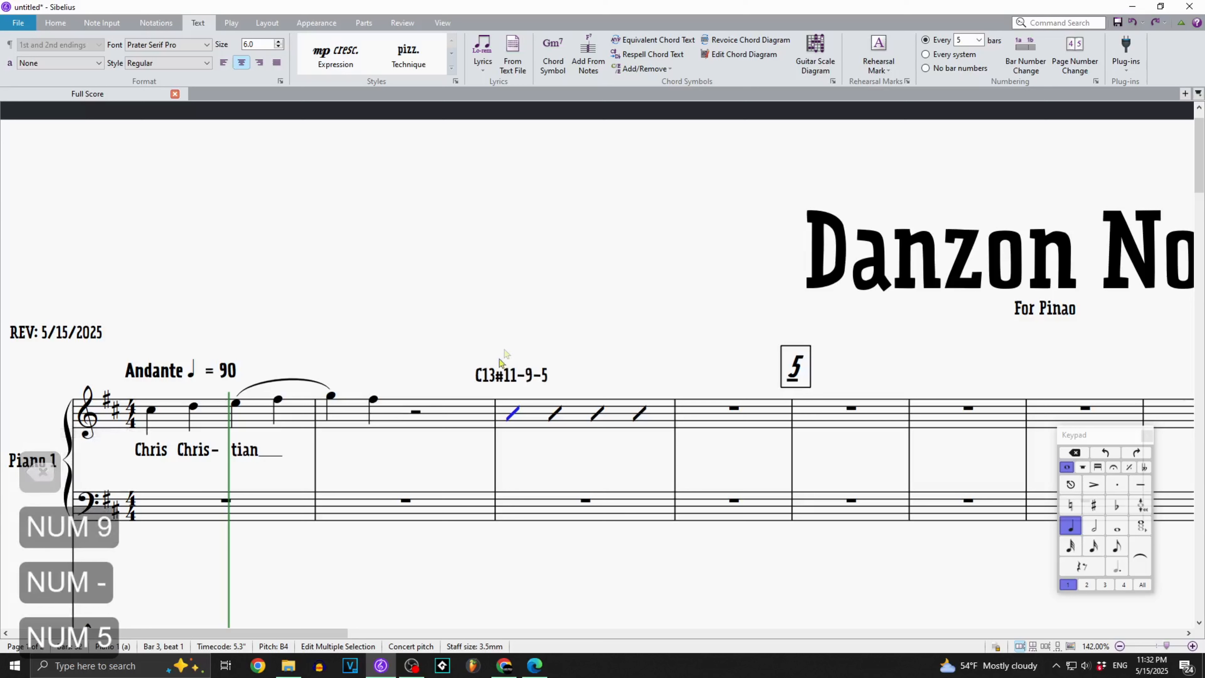
click(558, 306)
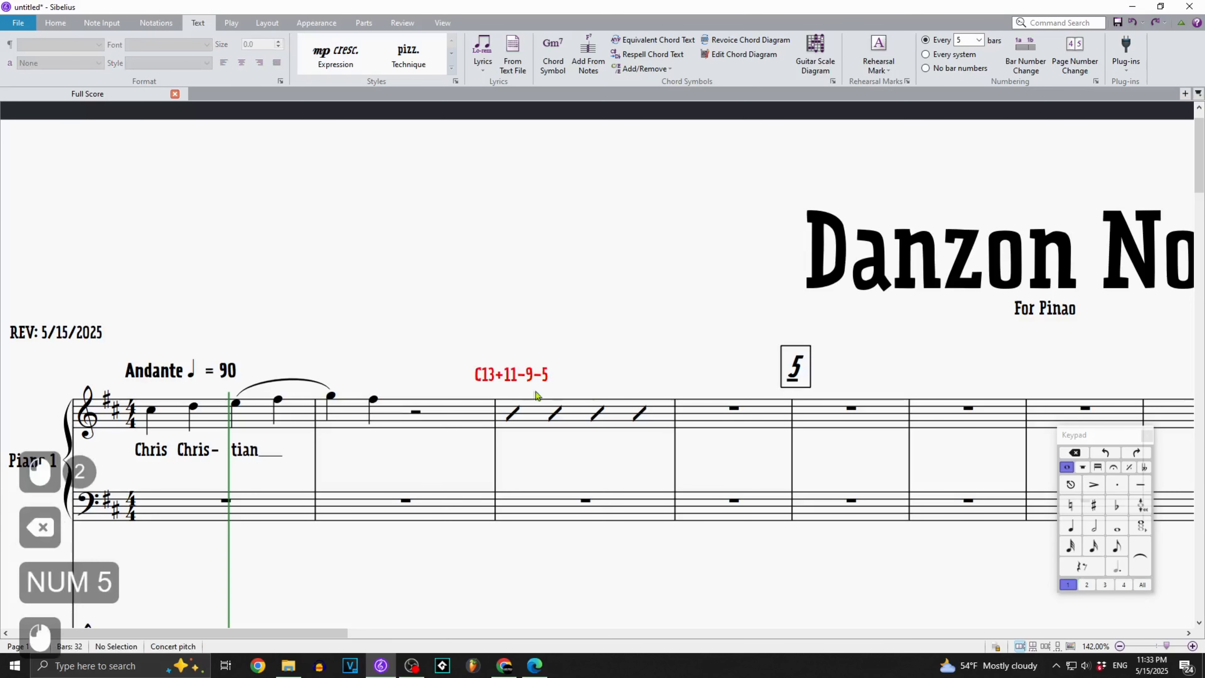
Edit the bar 3 chord symbol so it ends in +5 and reads C13+11-9+5.
double_click(533, 380)
key(BackSpace)
key(BackSpace)
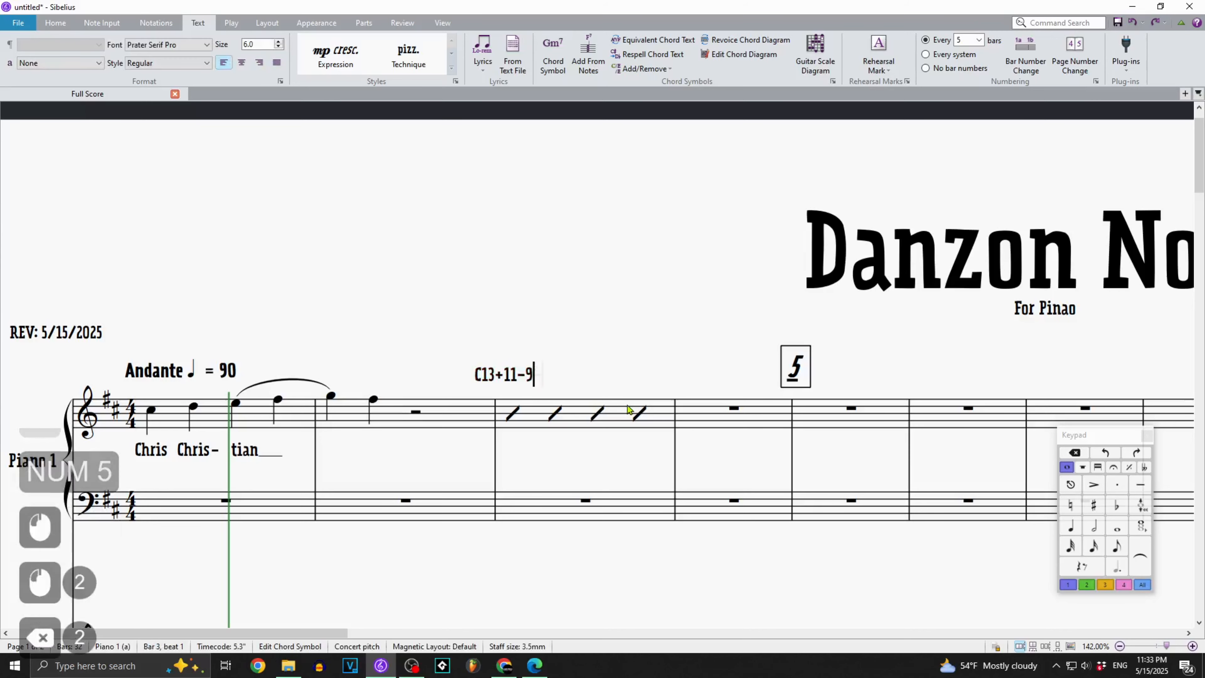
text(+5)
click(585, 321)
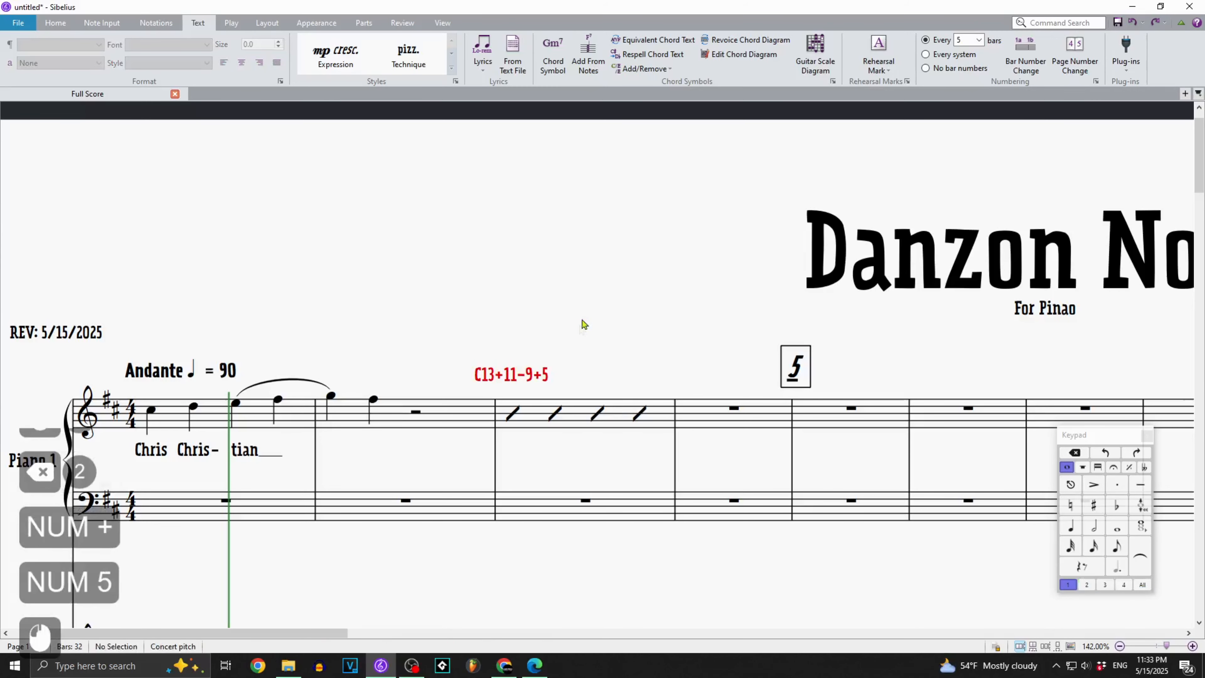
Shorten the bar 3 chord symbol to C13+11 by removing its -9 and +5 alterations.
double_click(527, 380)
key(BackSpace)
key(BackSpace)
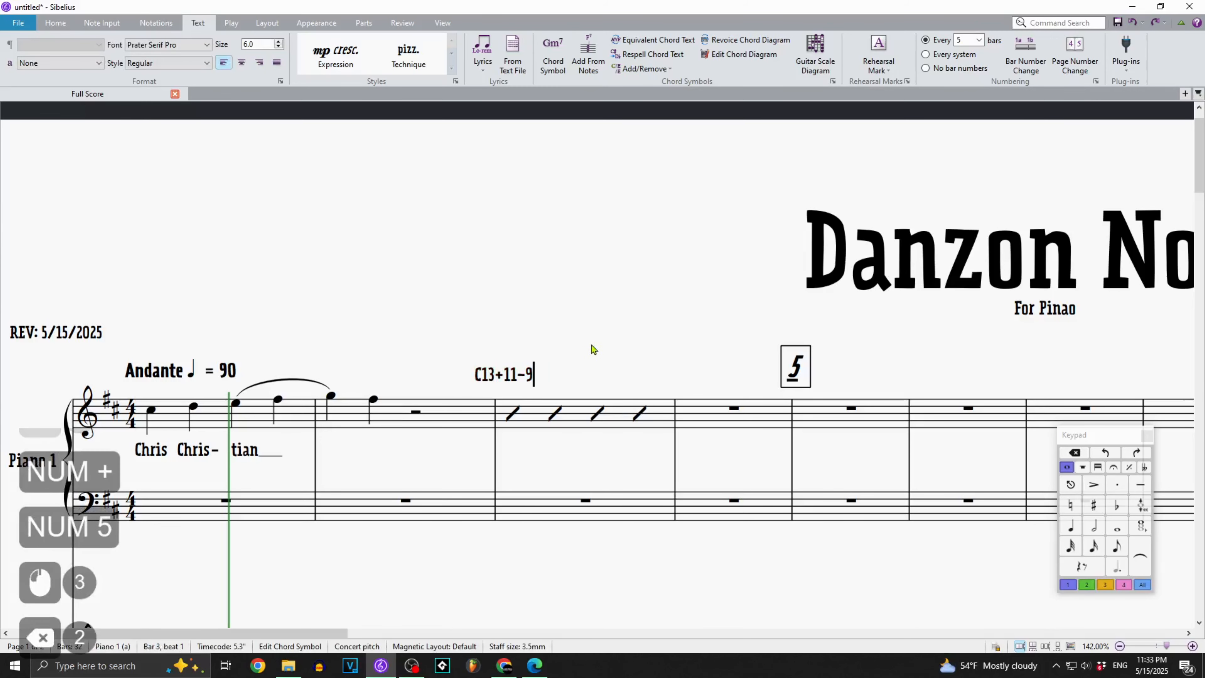
key(BackSpace)
key(BackSpace)
click(546, 376)
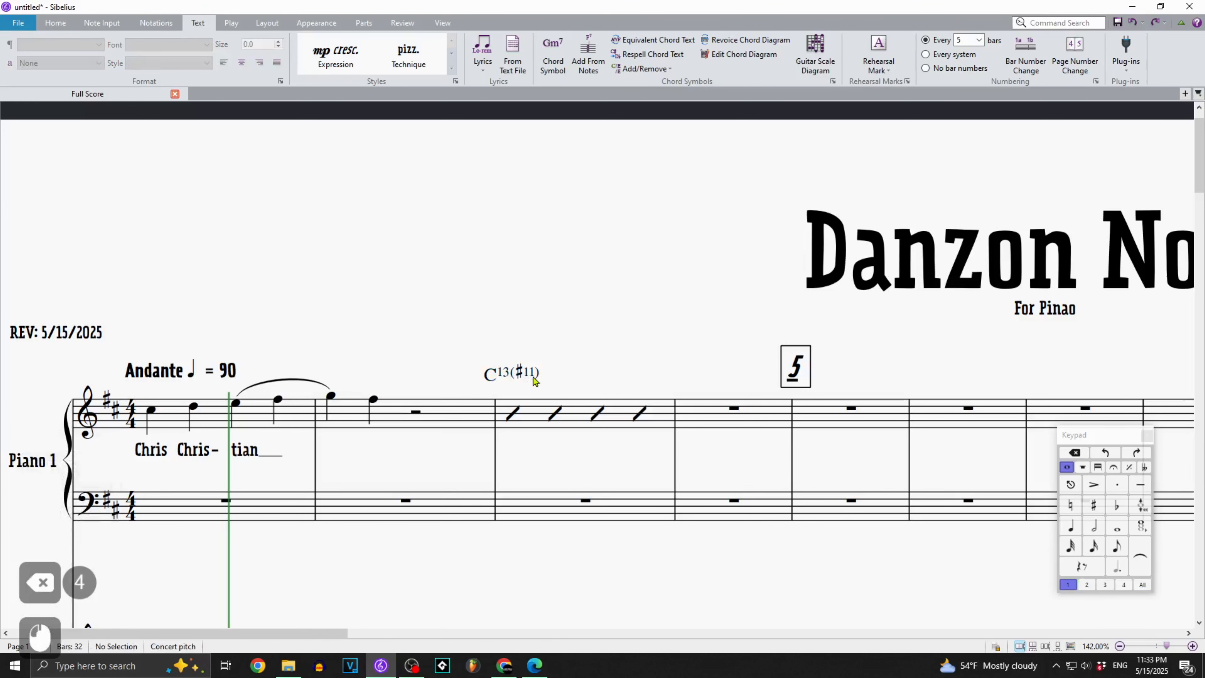
click(518, 377)
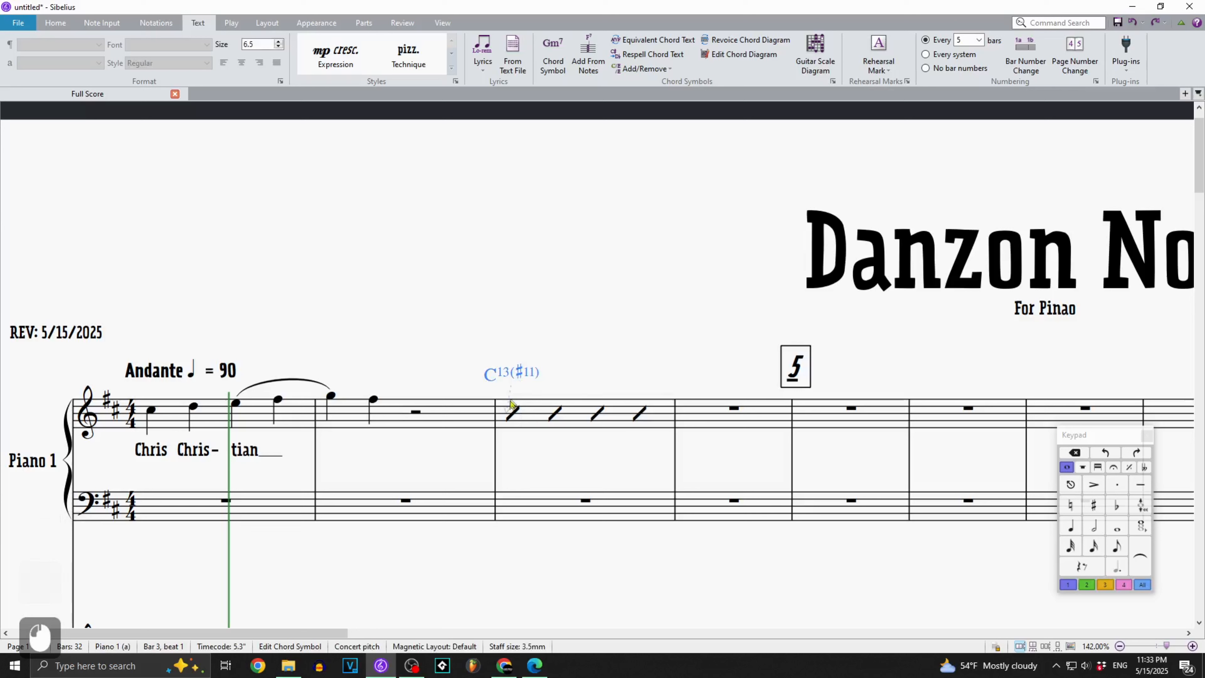
click(603, 347)
click(530, 373)
click(563, 383)
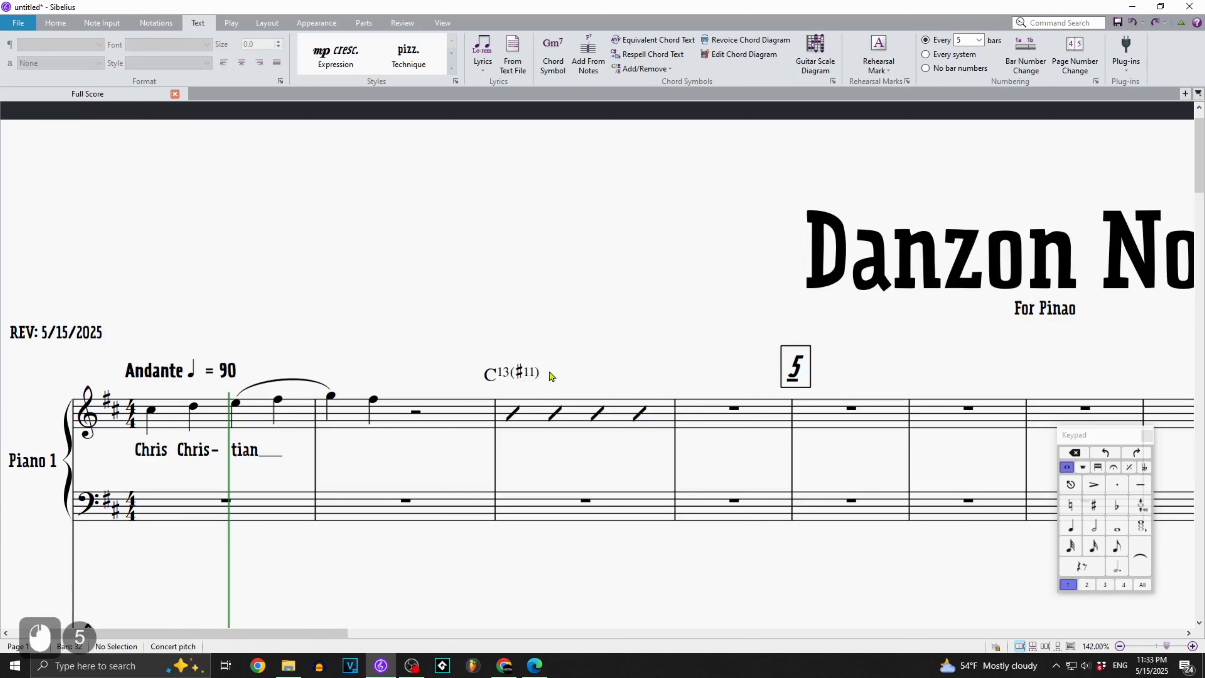
Replace the +11 alteration in the bar 3 chord symbol with +9+5.
double_click(519, 375)
key(BackSpace)
key(BackSpace)
key(BackSpace)
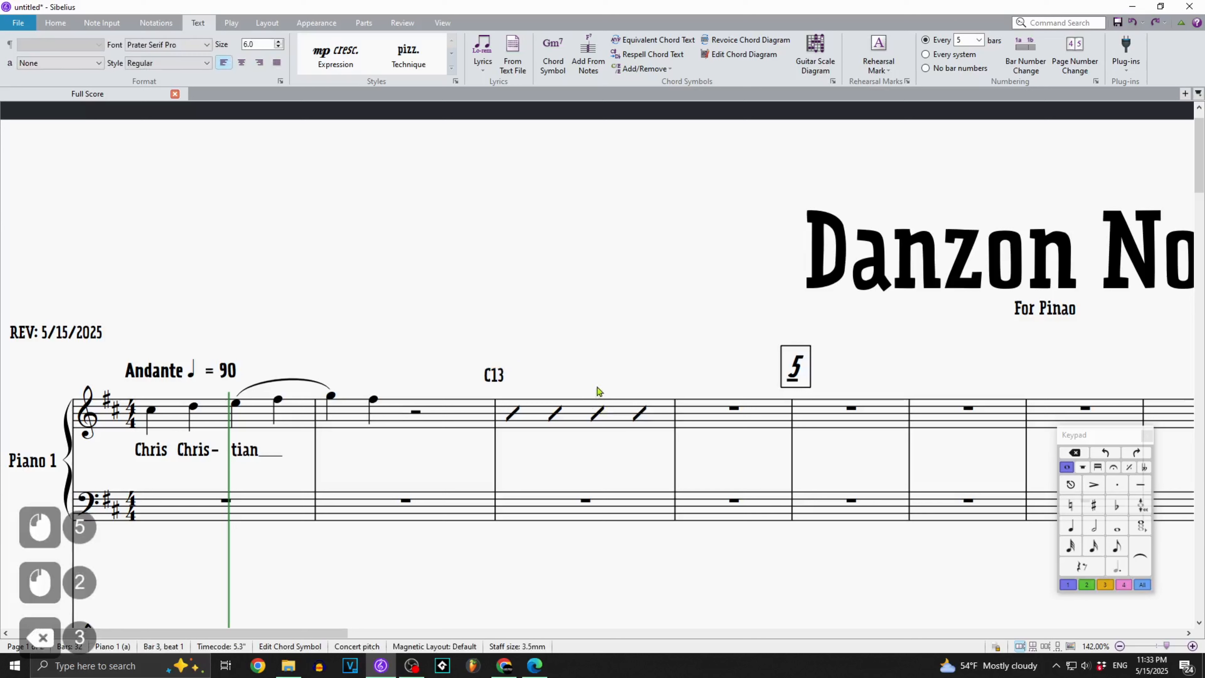
text(+9)
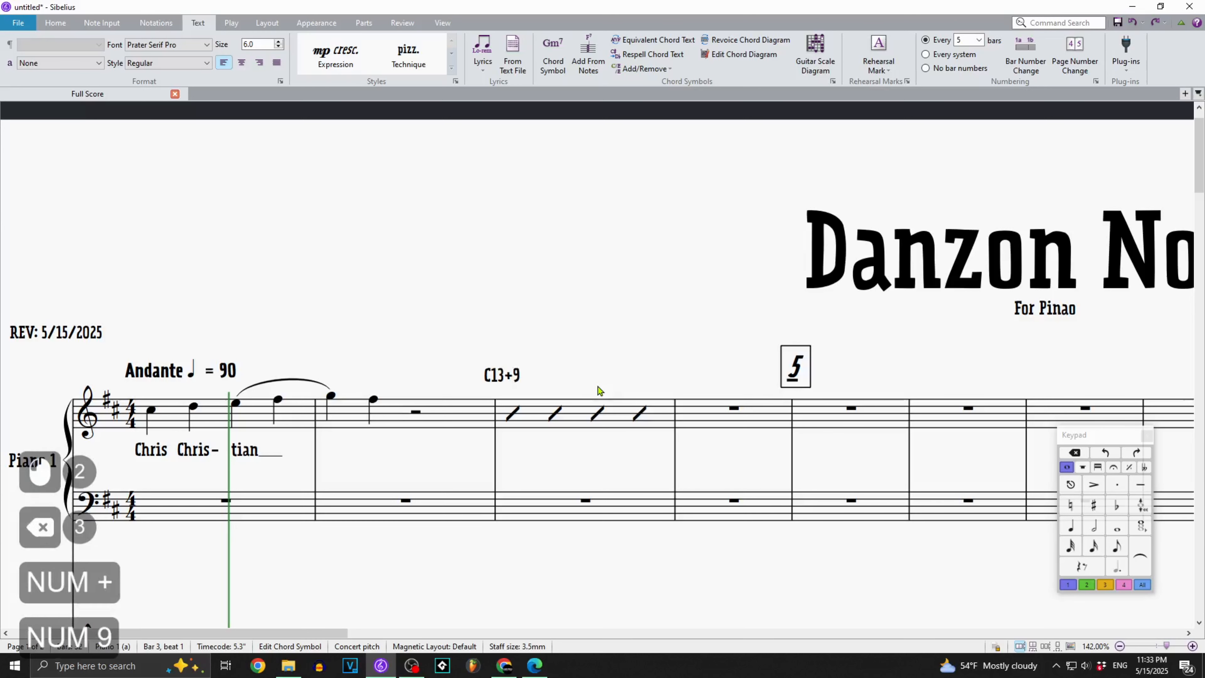
text(+5)
click(548, 345)
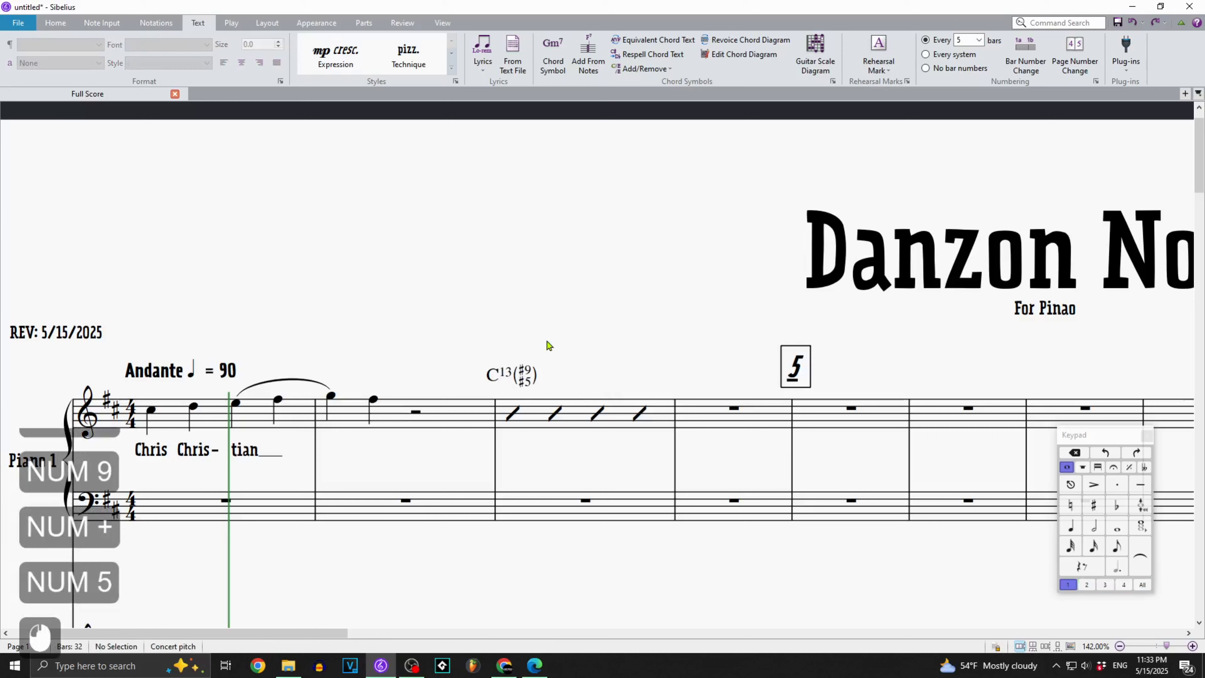
Delete the altered chord symbol in bar 3 and enter a plain C chord symbol above the first slash.
click(513, 374)
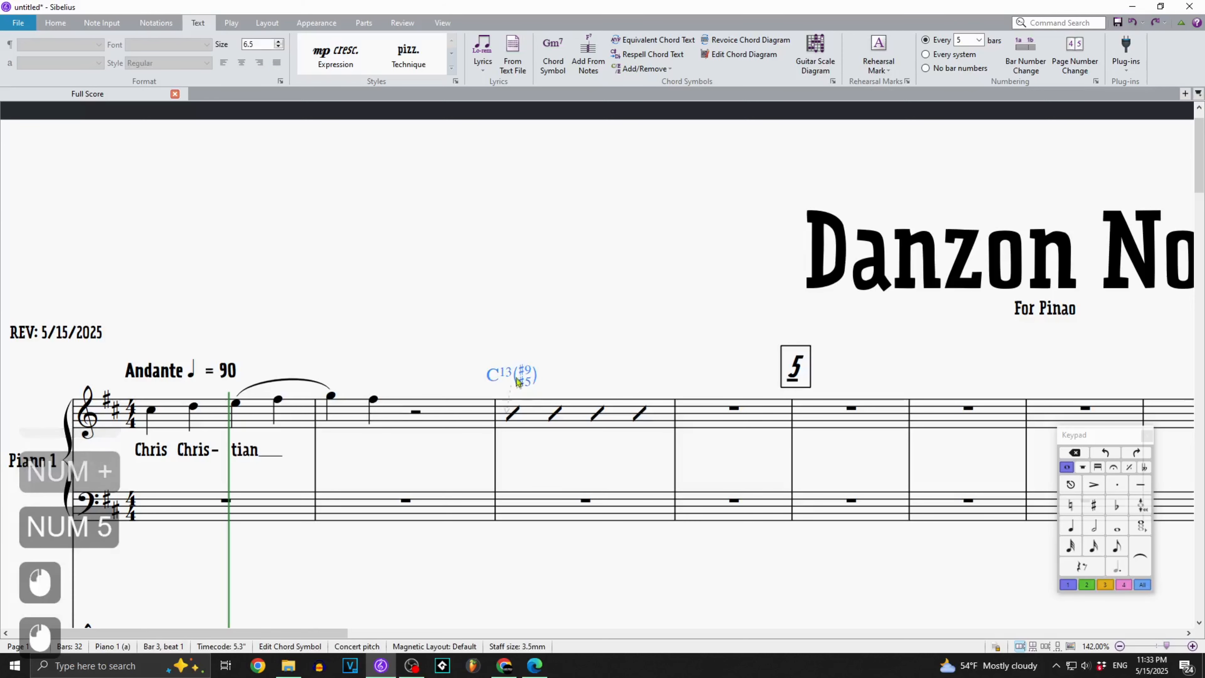
key(Delete)
click(517, 417)
click(515, 414)
key(ctrl+k)
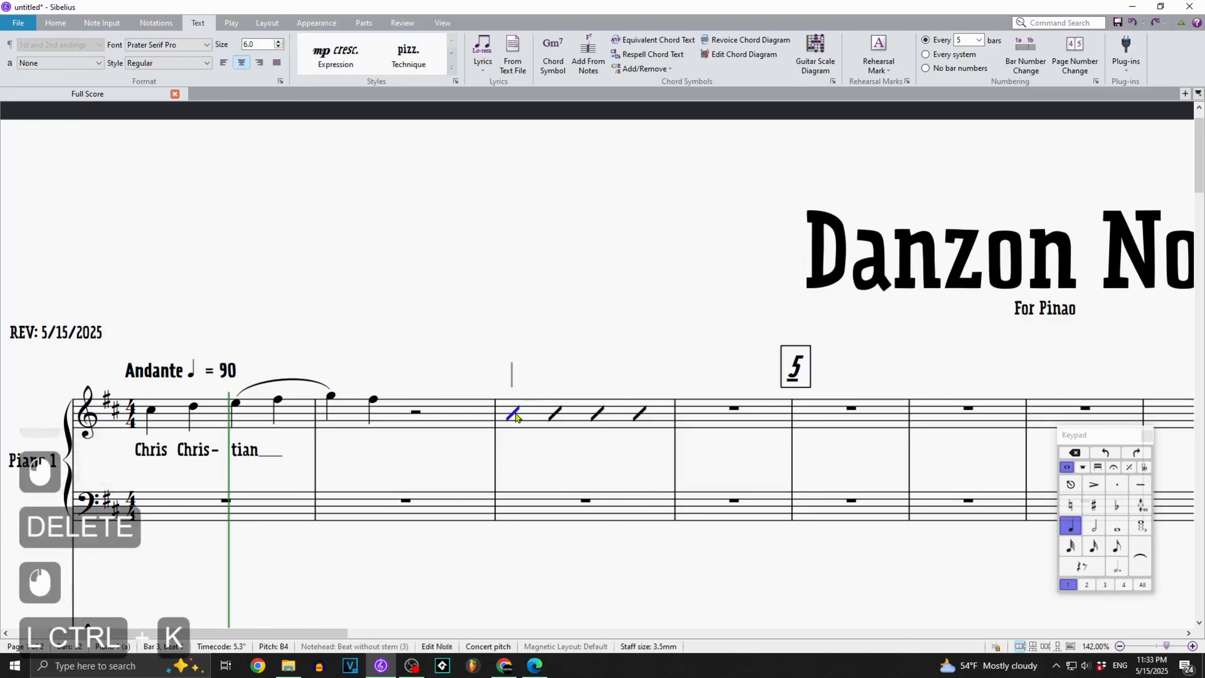
text(C)
key(Escape)
click(616, 330)
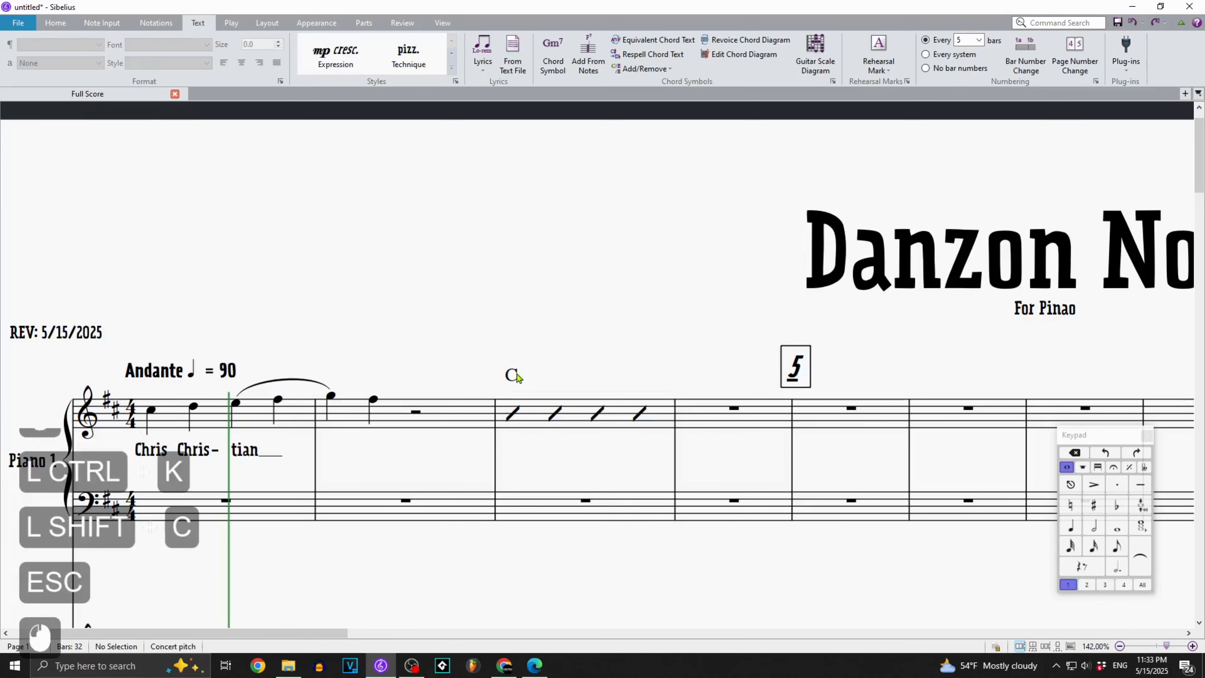
Add an Acoustic Guitar [notation] to the instruments in the score.
click(558, 413)
click(611, 371)
ctrl+scroll(612, 370, down, 2)
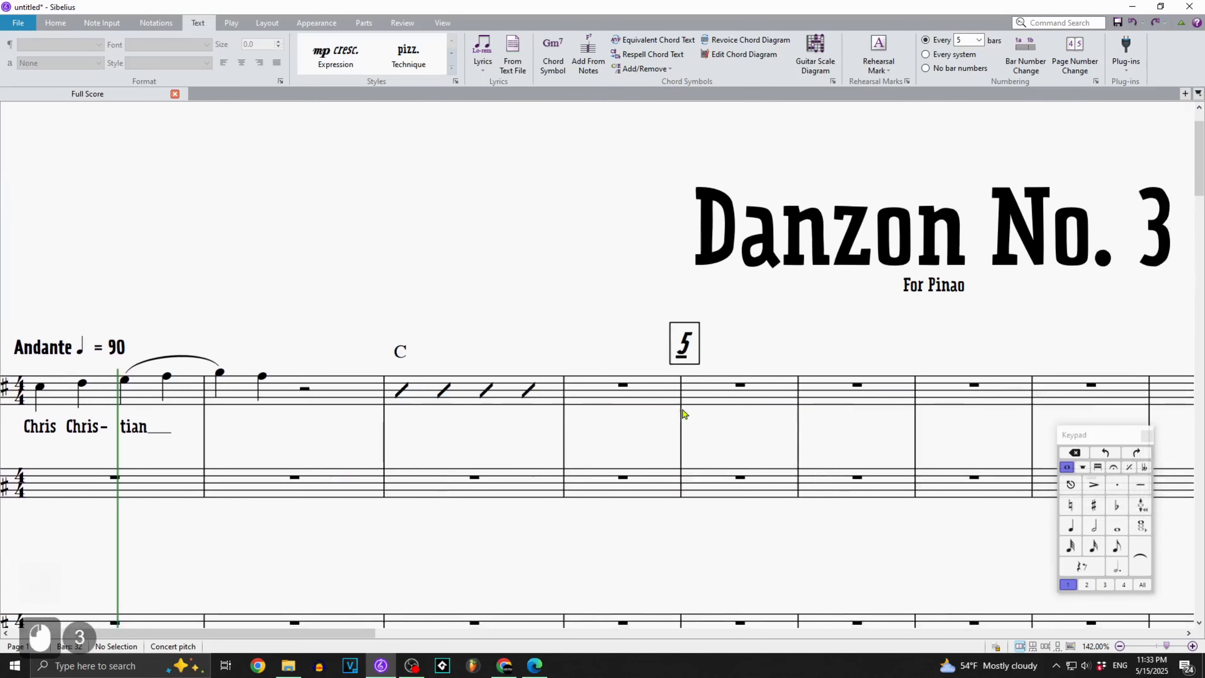
ctrl+scroll(533, 335, down, 1)
click(56, 24)
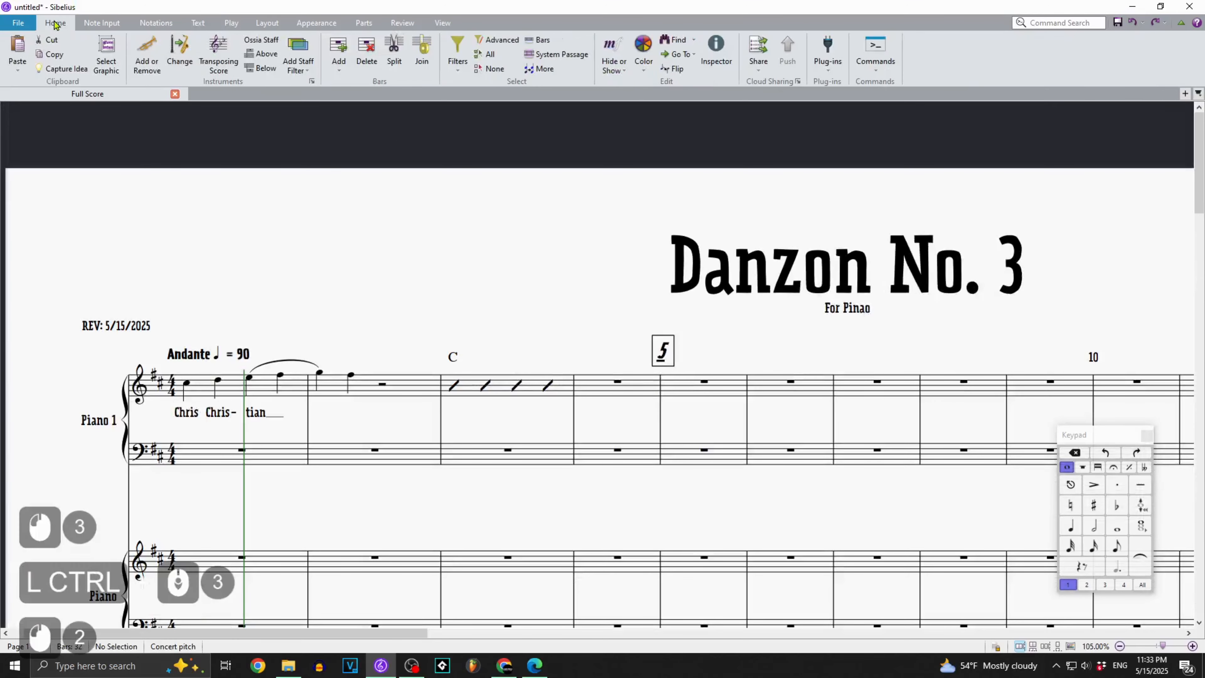
click(137, 44)
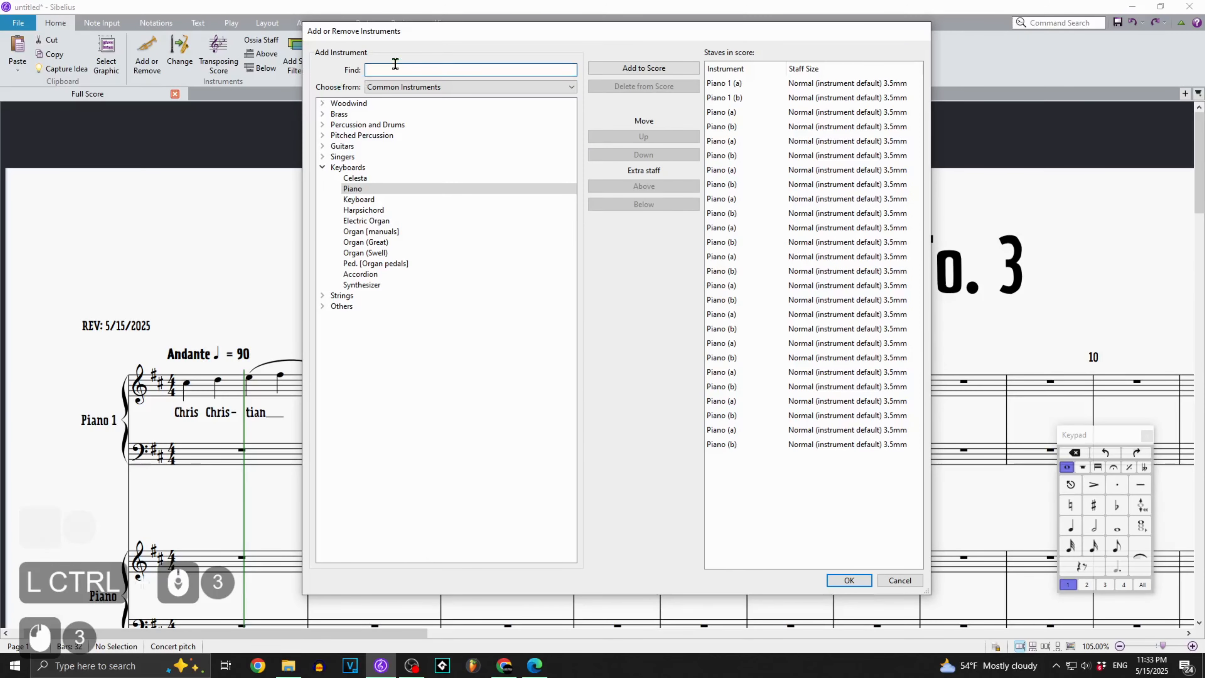
text(guia)
key(BackSpace)
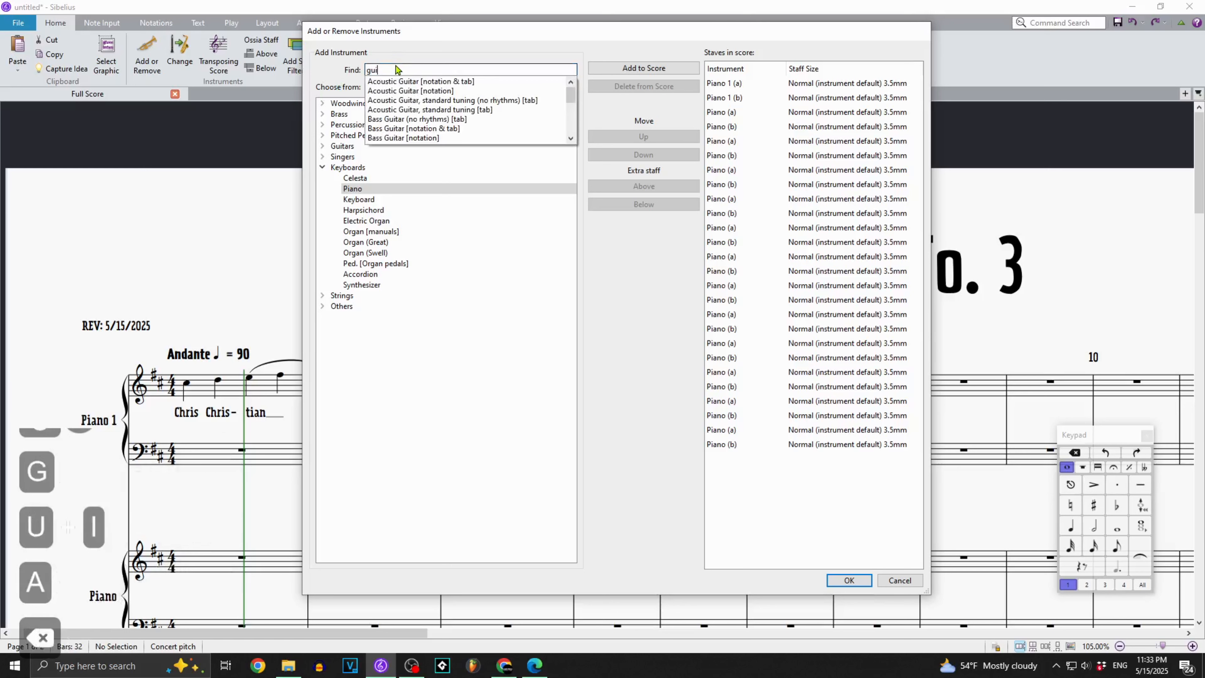
double_click(454, 93)
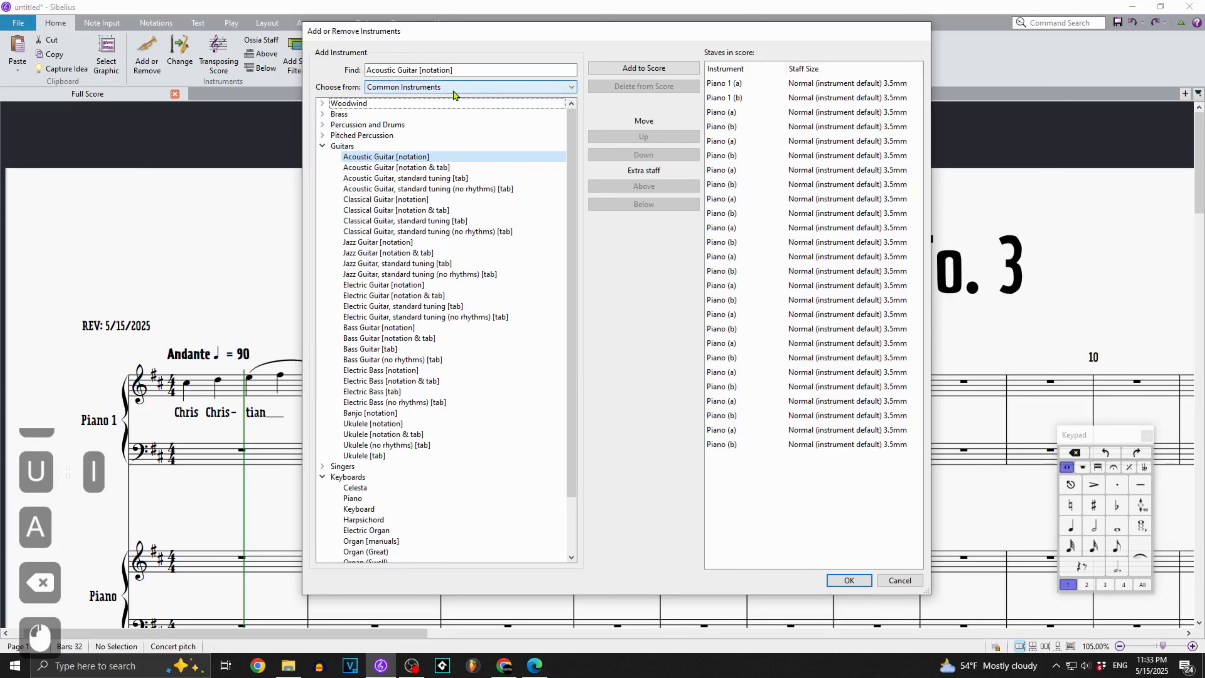
Delete every piano staff from the score so that only the acoustic guitar is kept.
drag(718, 101, 742, 494)
click(651, 90)
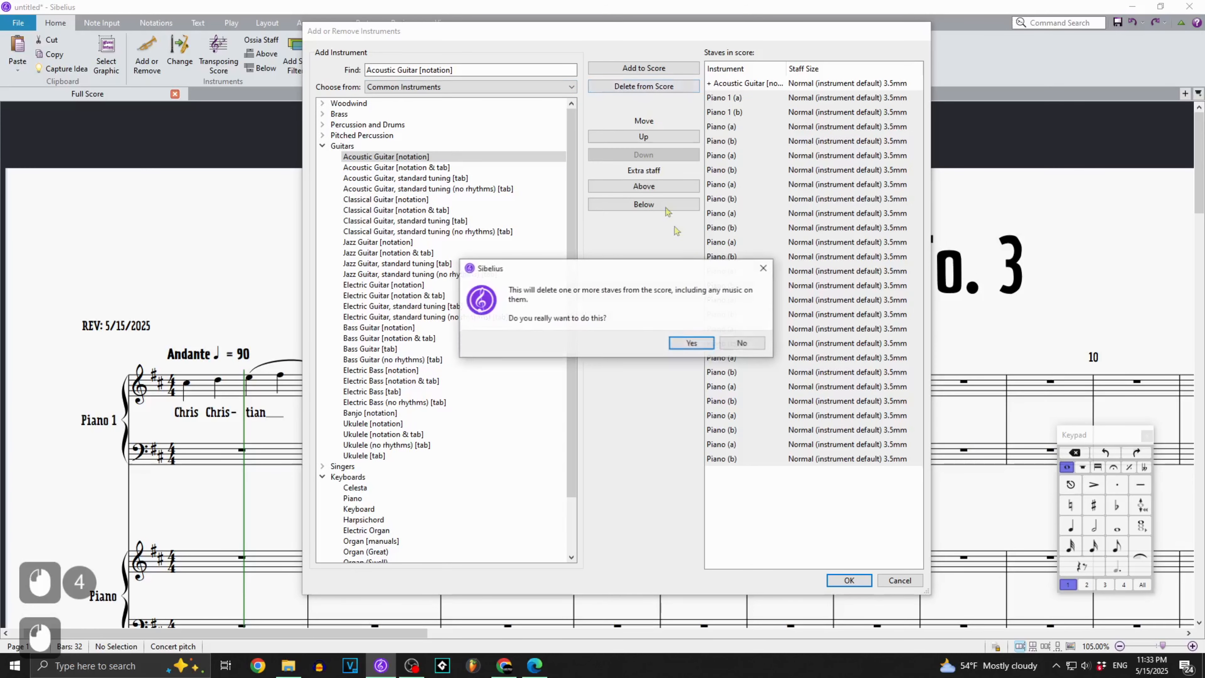
click(698, 341)
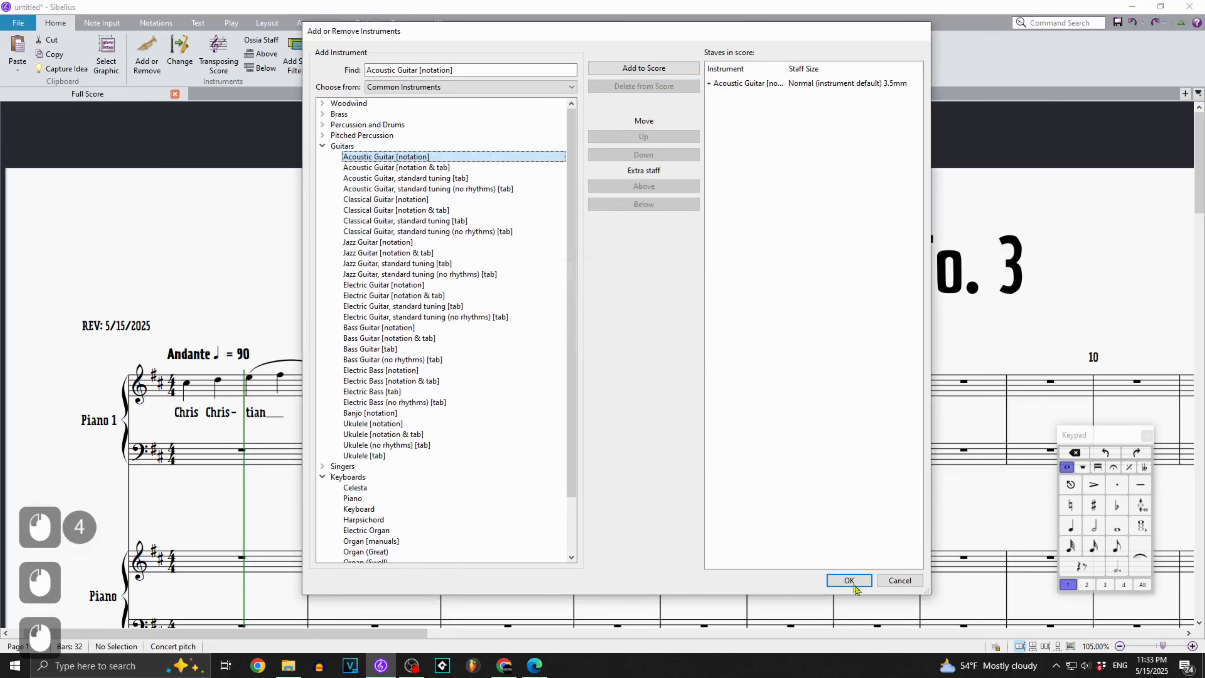
click(849, 580)
ctrl+scroll(566, 451, down, 5)
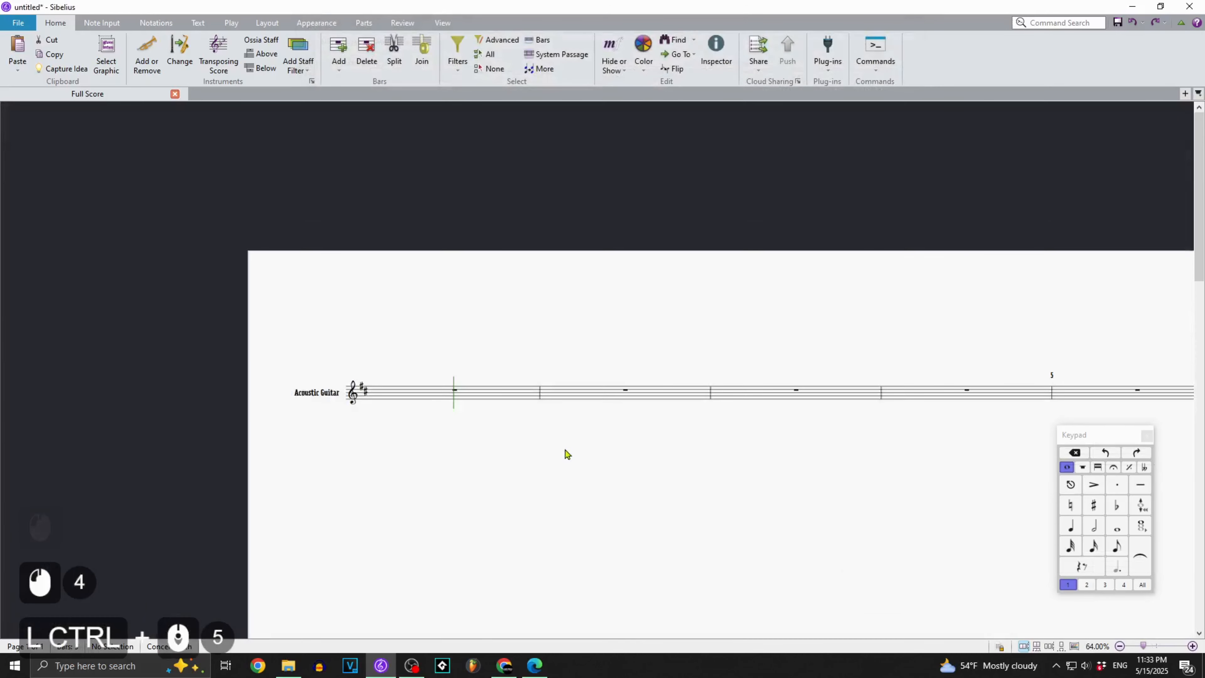
ctrl+scroll(636, 309, down, 2)
ctrl+scroll(534, 334, down, 2)
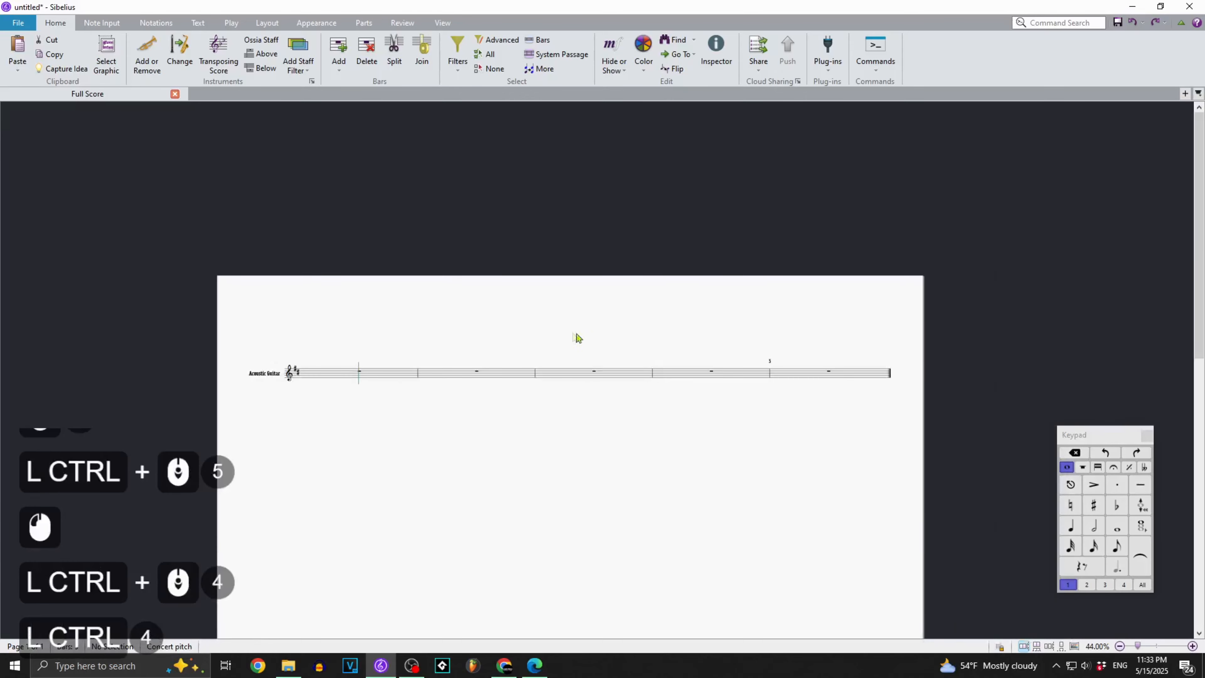
Undo the instrument change that added the guitar and removed the pianos.
key(ctrl+z)
click(304, 372)
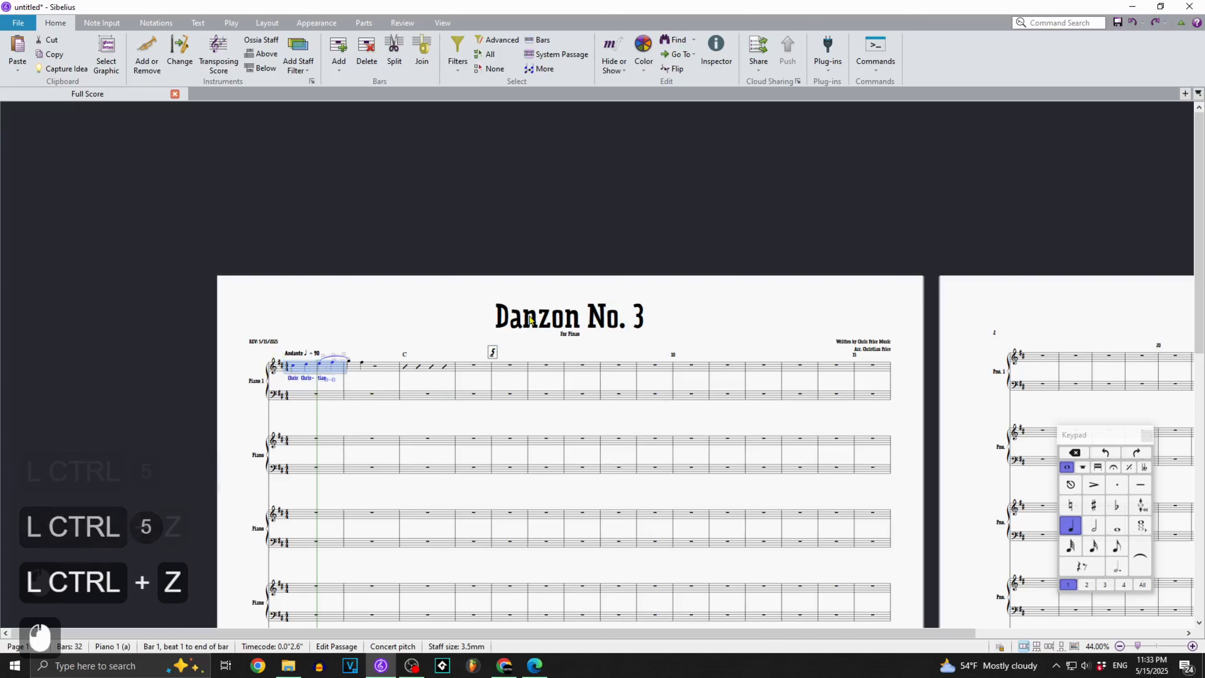
click(343, 379)
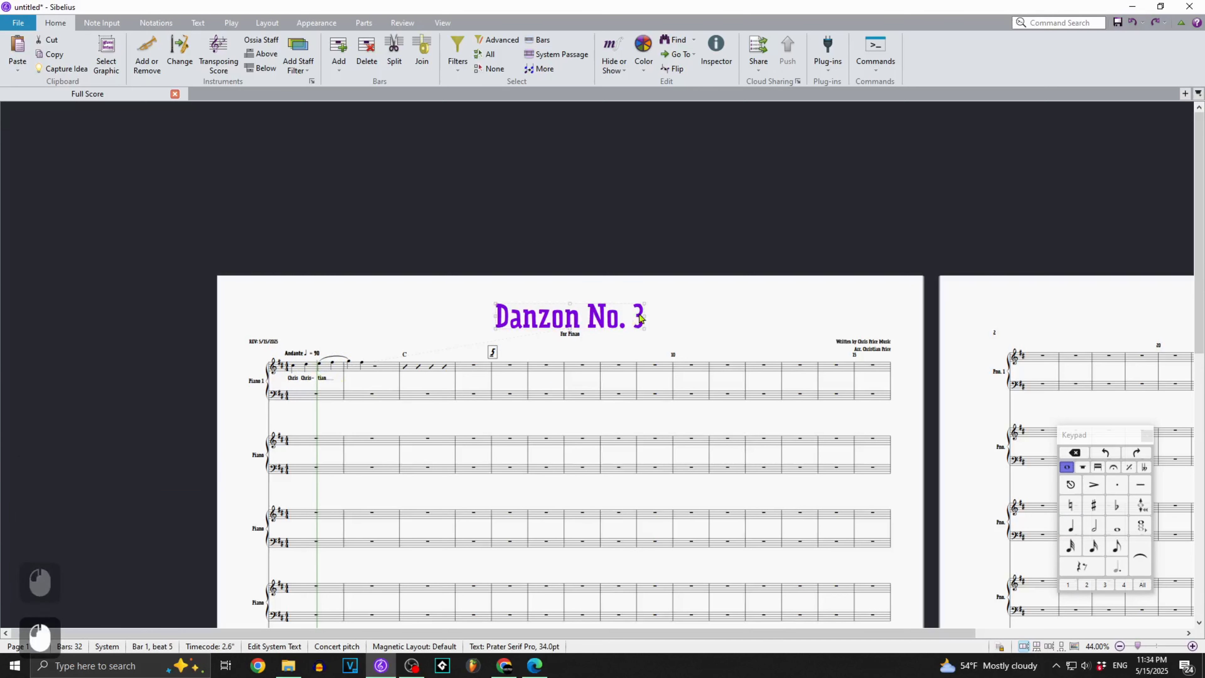
click(675, 328)
ctrl+scroll(675, 328, up, 5)
ctrl+scroll(357, 329, up, 3)
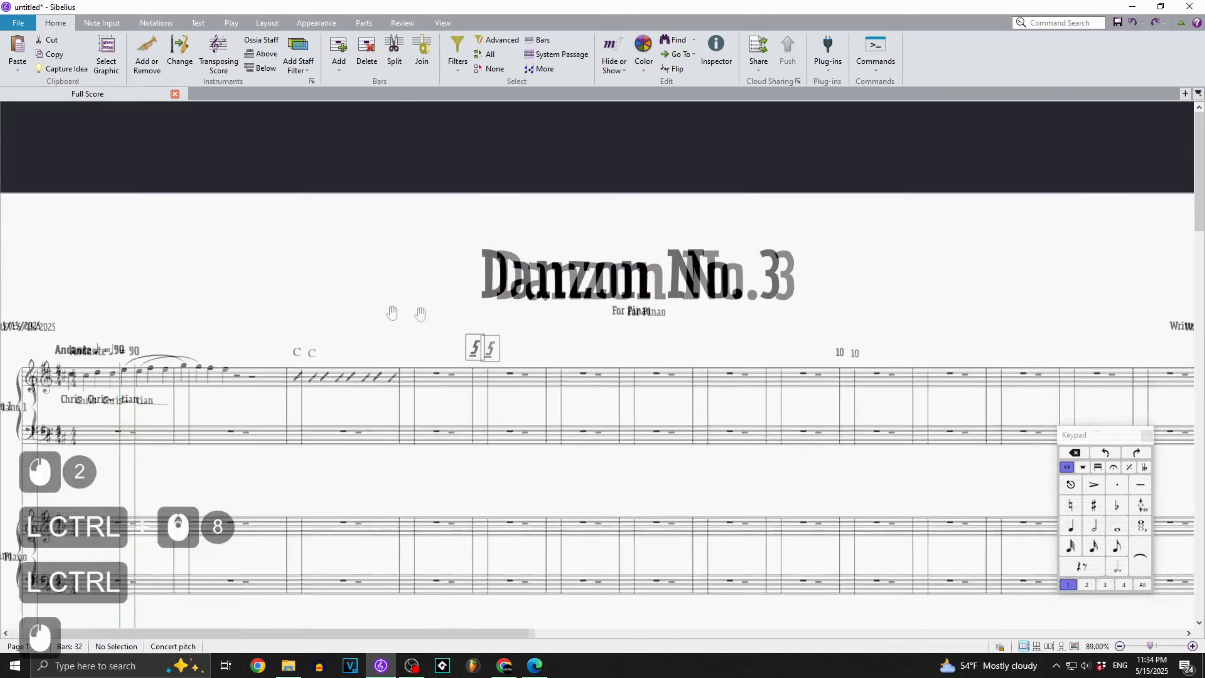
Delete all the unnumbered Piano staves from the score, keeping only the two Piano 1 staves.
click(147, 54)
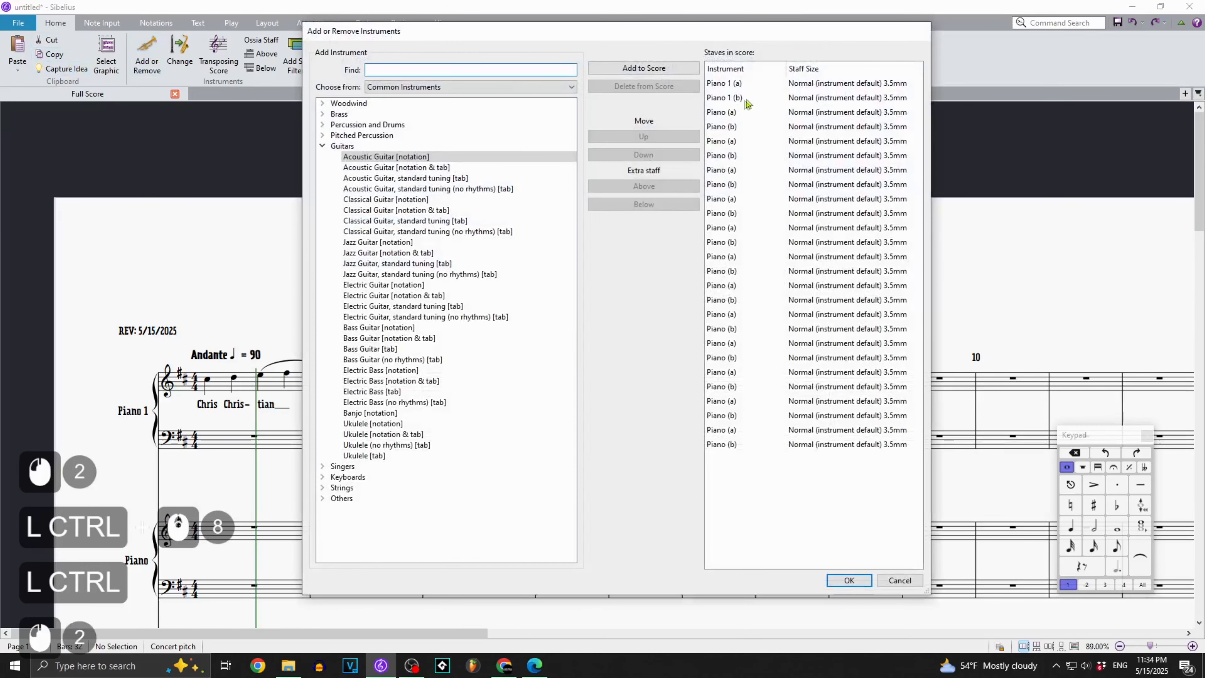
click(750, 113)
shift+click(754, 444)
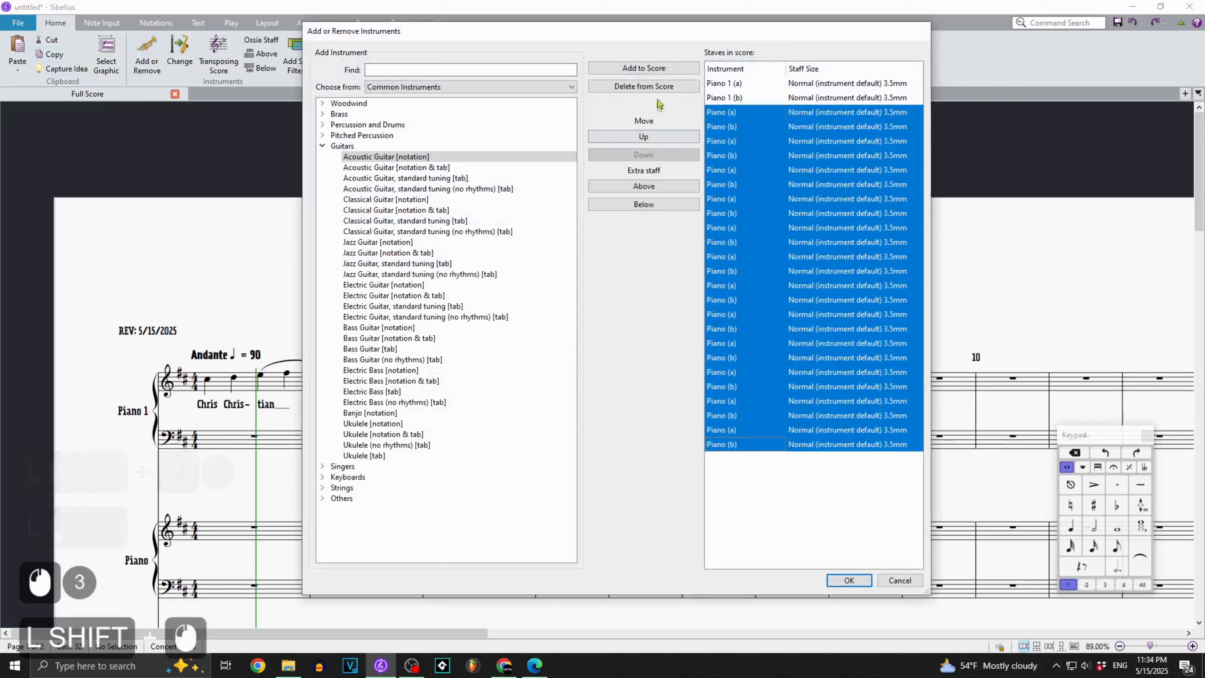
click(660, 88)
click(678, 341)
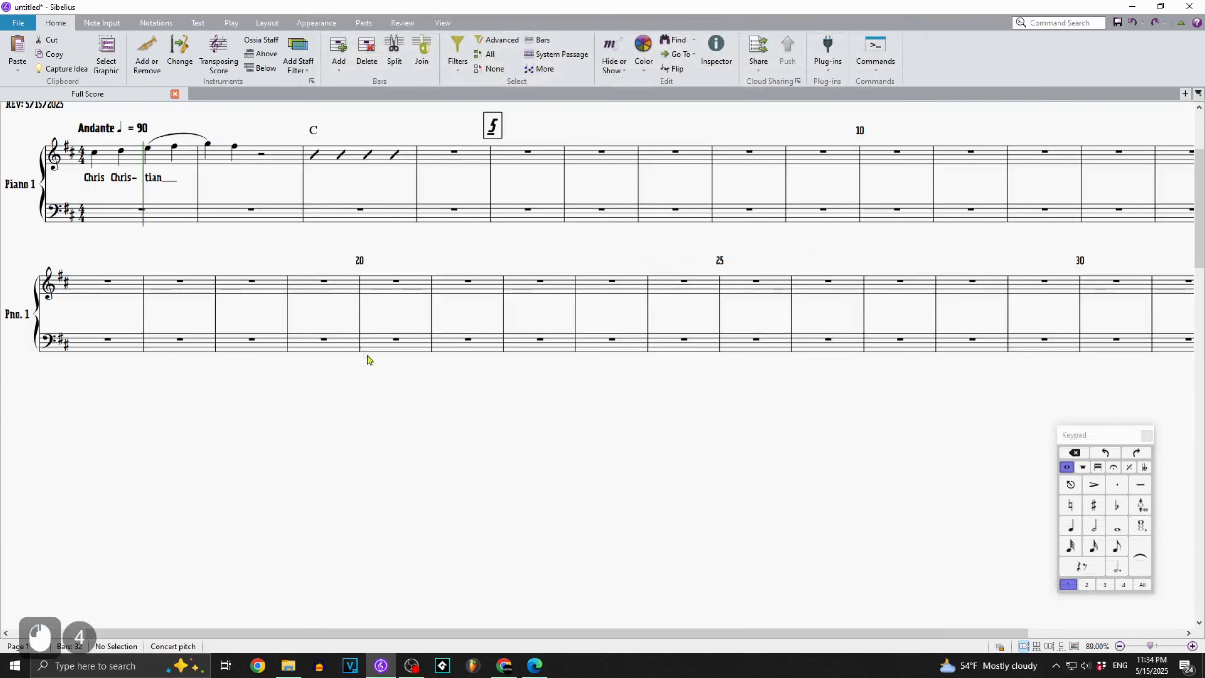
Clear the notes, lyrics, slashes and chord symbol from bars 1 to 5 of Piano 1's treble staff.
scroll(368, 357, up, 5)
click(169, 322)
shift+click(526, 324)
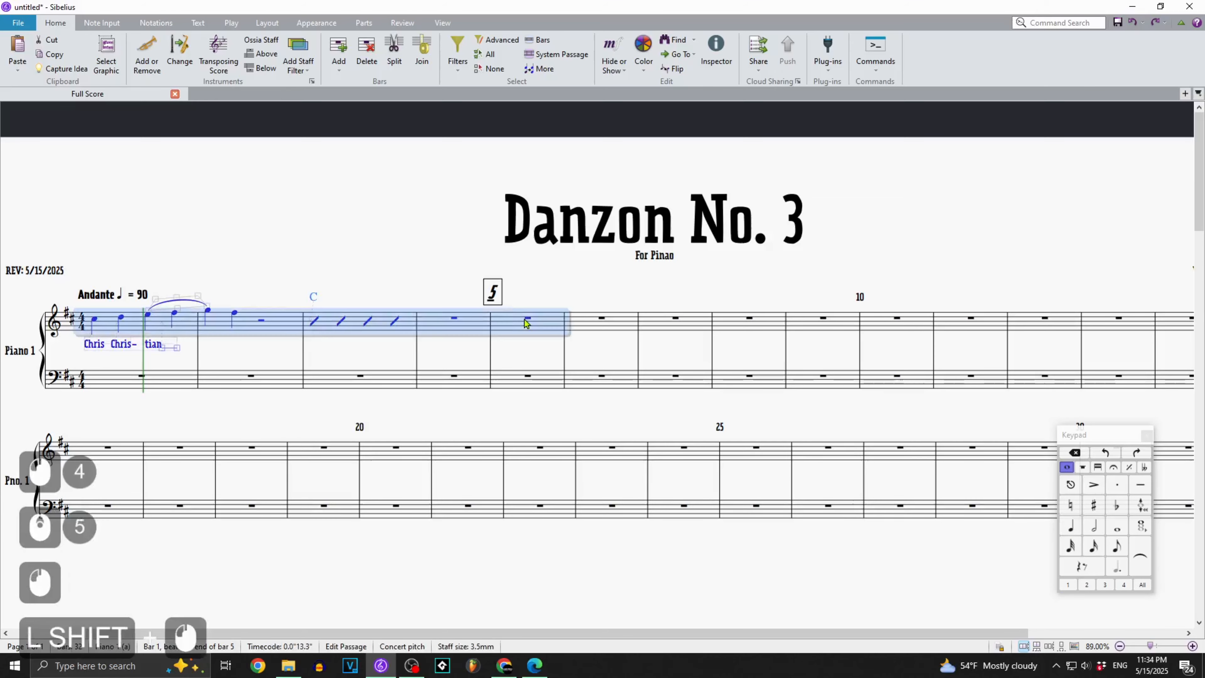
key(Delete)
click(252, 193)
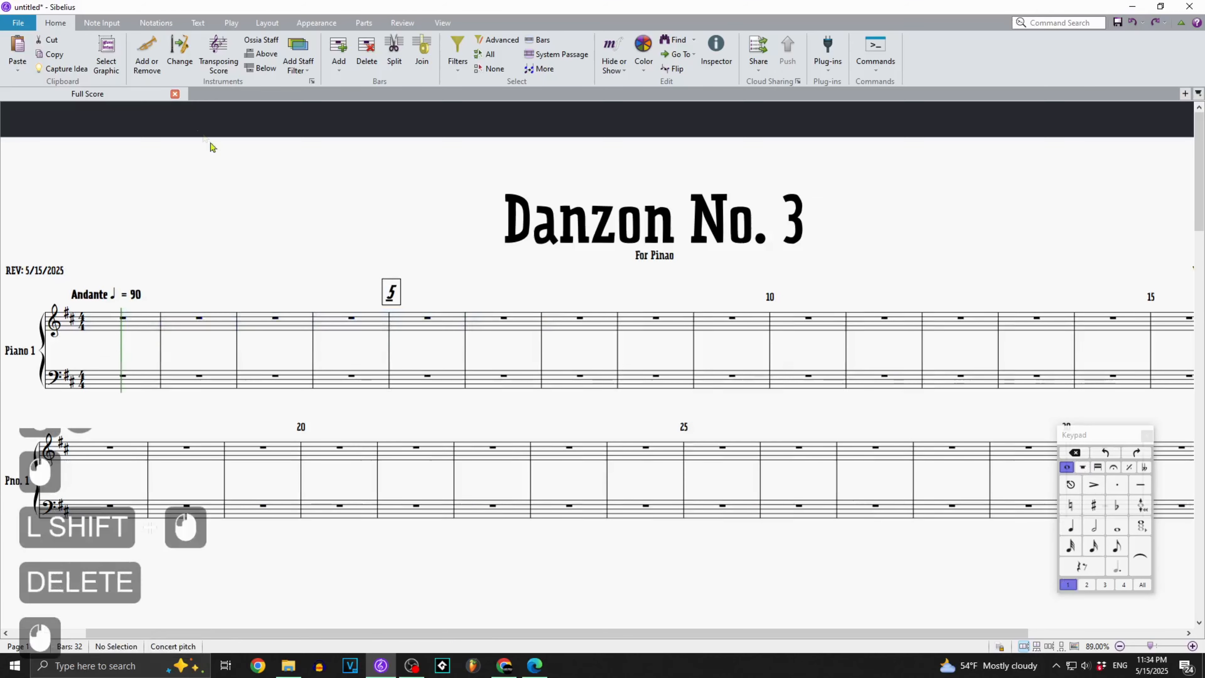
Change the treble staff's instrument from Piano 1 to Acoustic Guitar [notation], starting at the first bar.
click(179, 52)
double_click(531, 210)
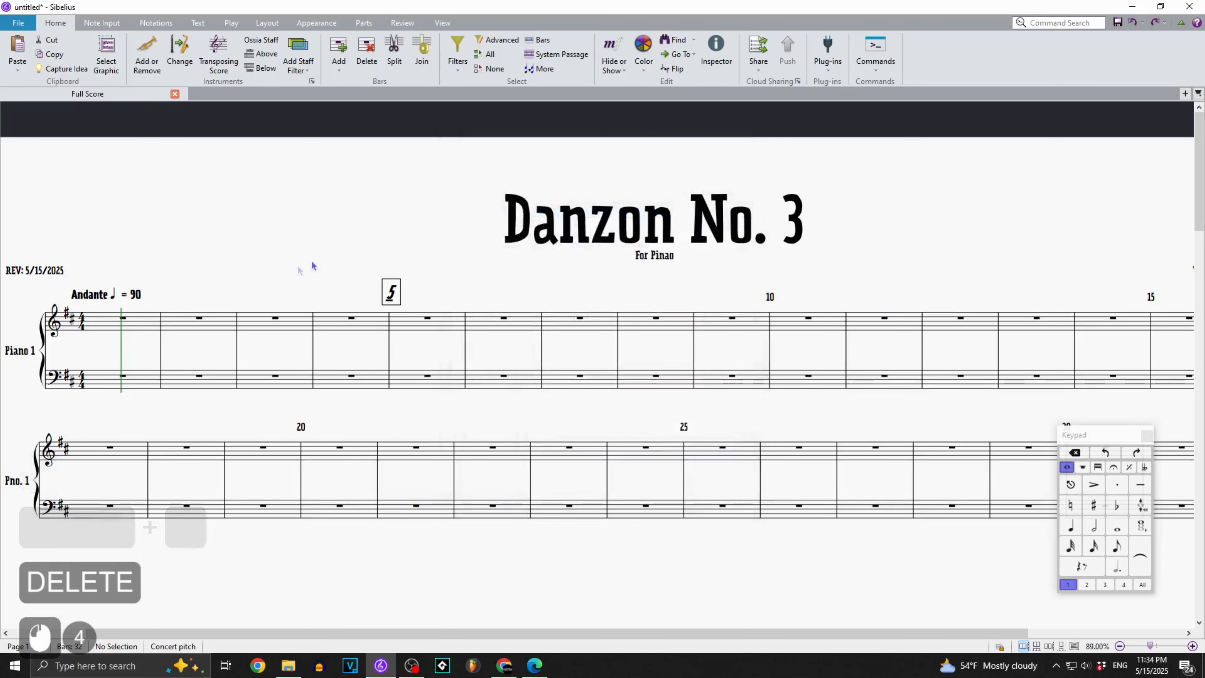
click(86, 325)
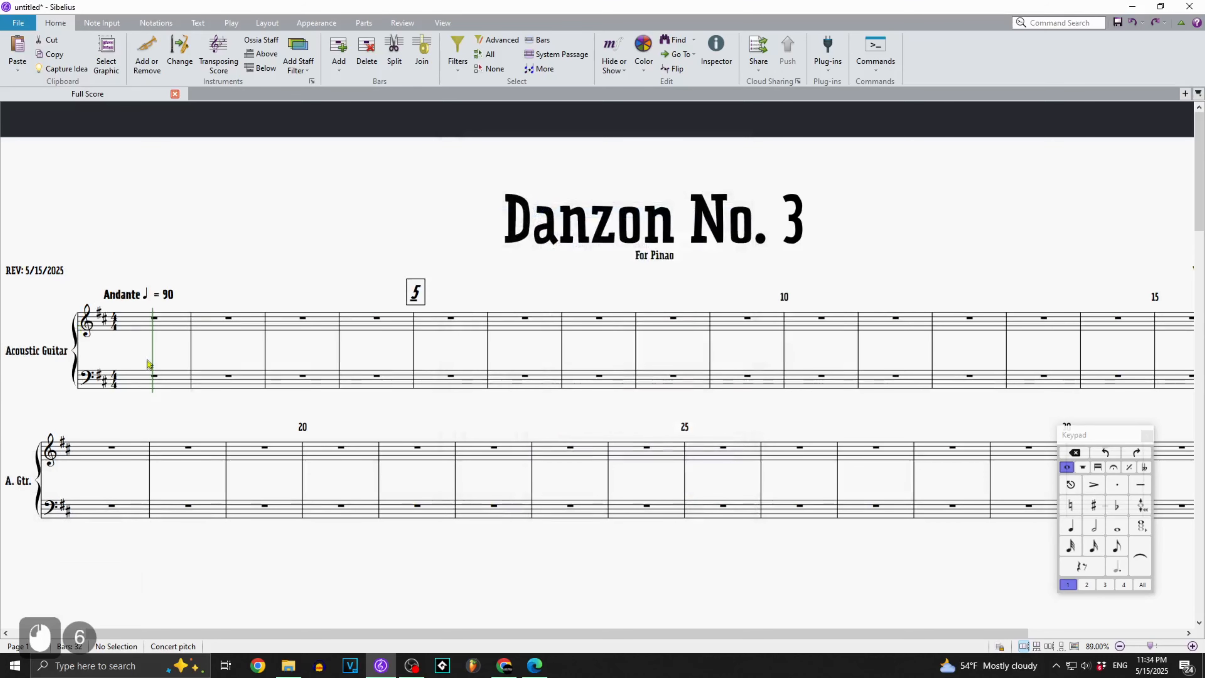
Delete the remaining Piano 1 (b) bass staff from the score and apply the instrument list.
click(136, 382)
click(143, 48)
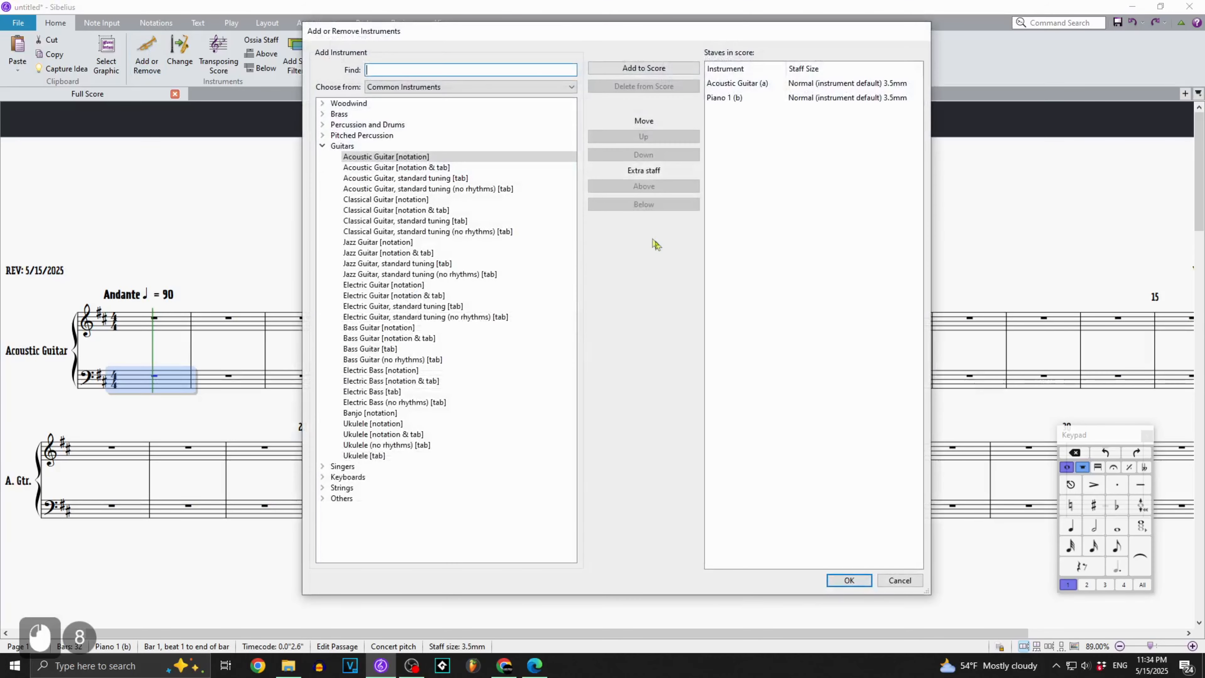
click(754, 98)
key(Delete)
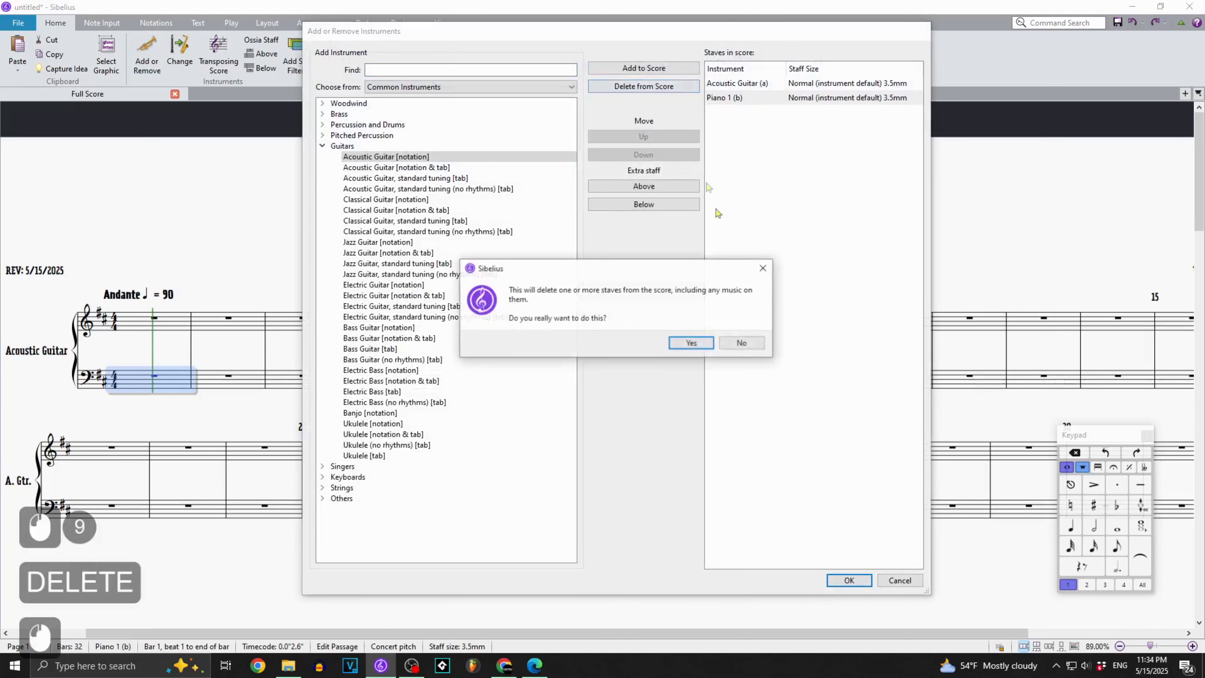
click(712, 342)
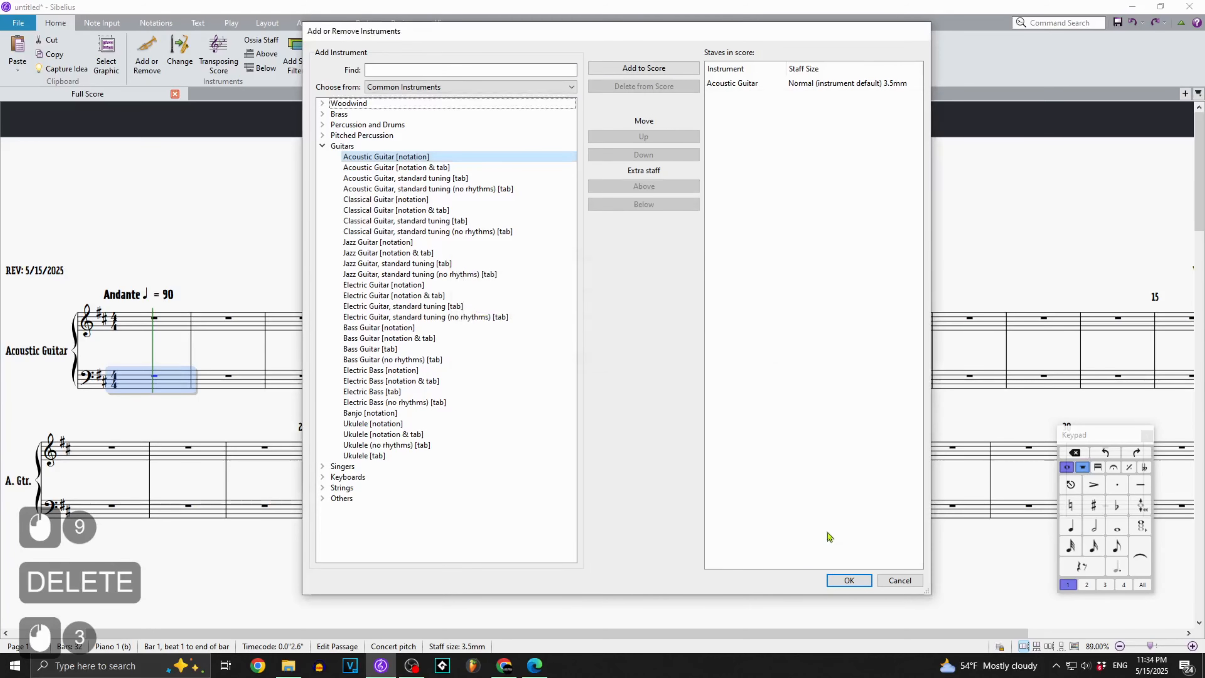
click(842, 582)
Enter four quarter-note Bs in bar 2 of the Acoustic Guitar staff.
ctrl+scroll(608, 318, up, 4)
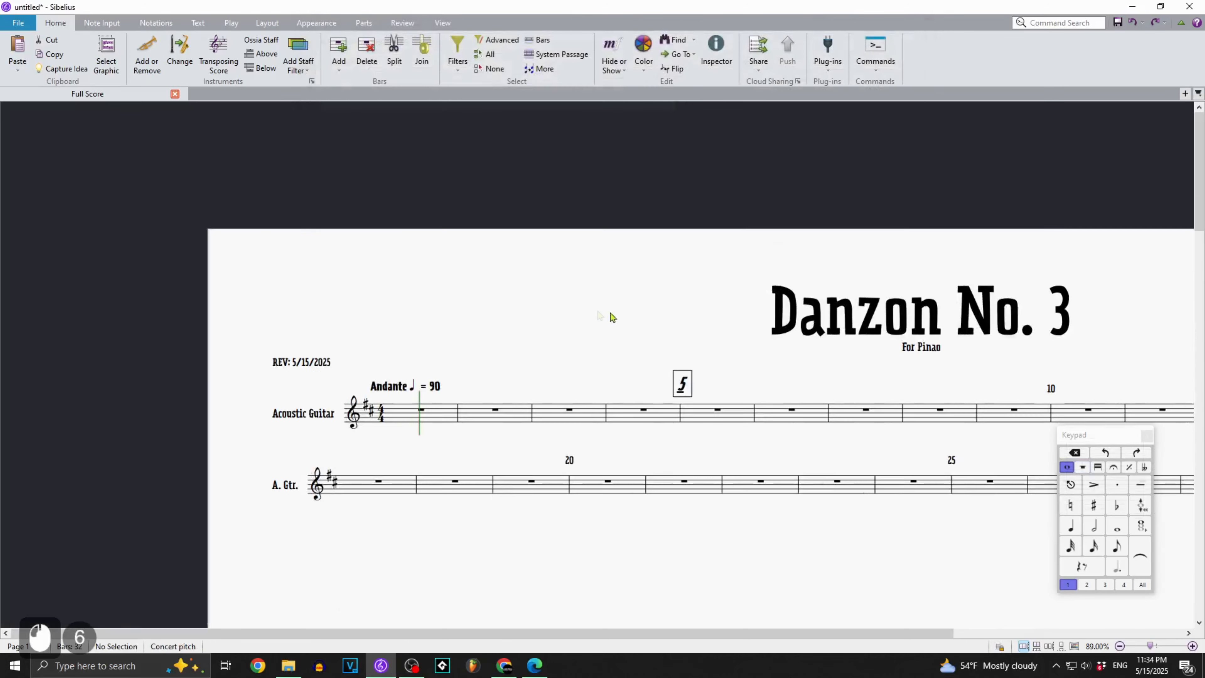
click(455, 403)
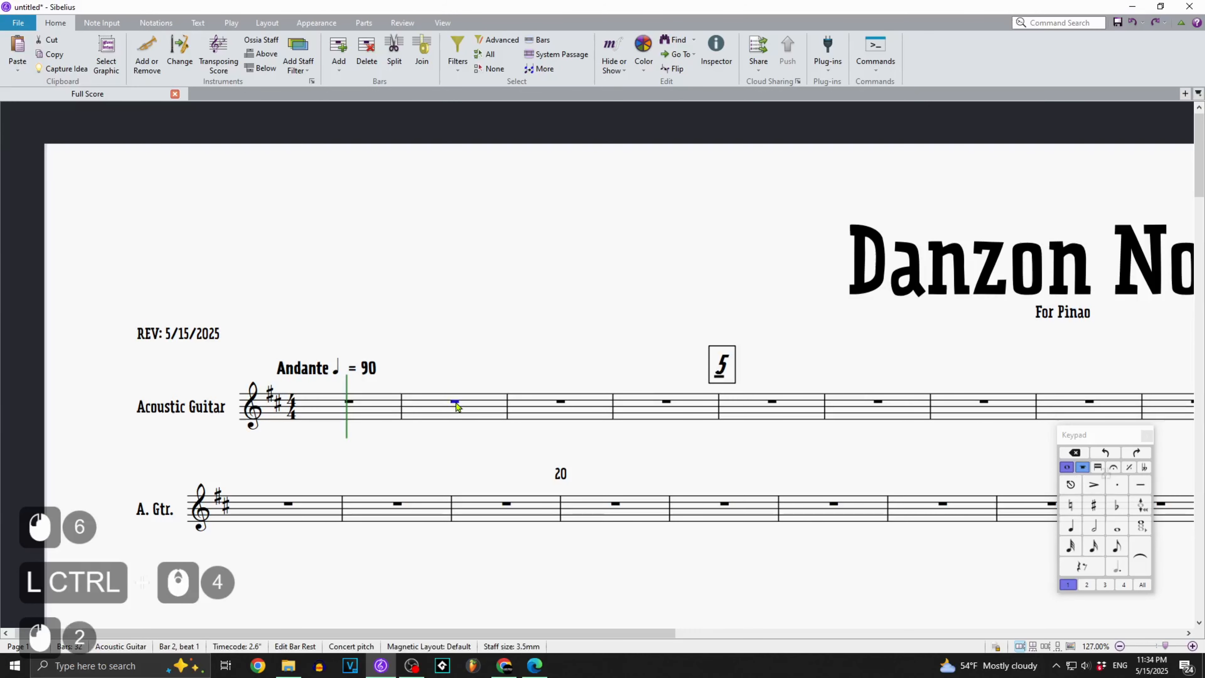
key(KP_4)
key(b)
key(b)
key(b)
key(b)
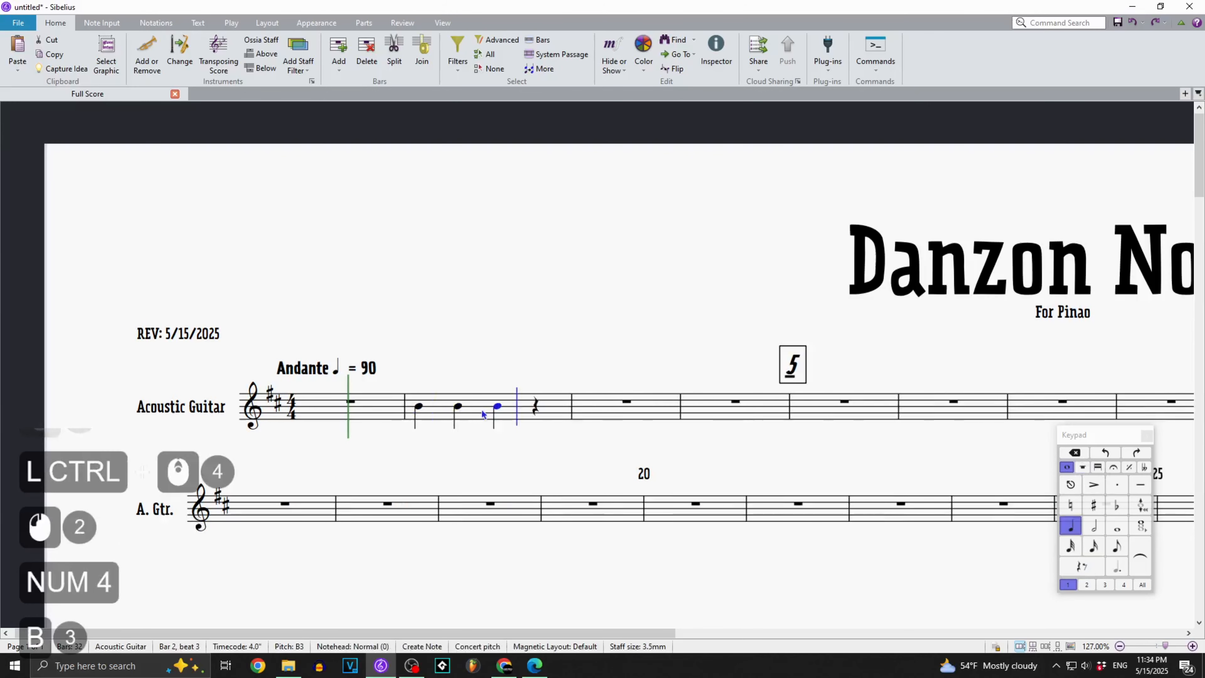
Change all four notes in bar 2 to stemless slash noteheads (type 3).
key(shift+Left)
key(shift+Left)
key(shift+Left)
key(shift+alt+3)
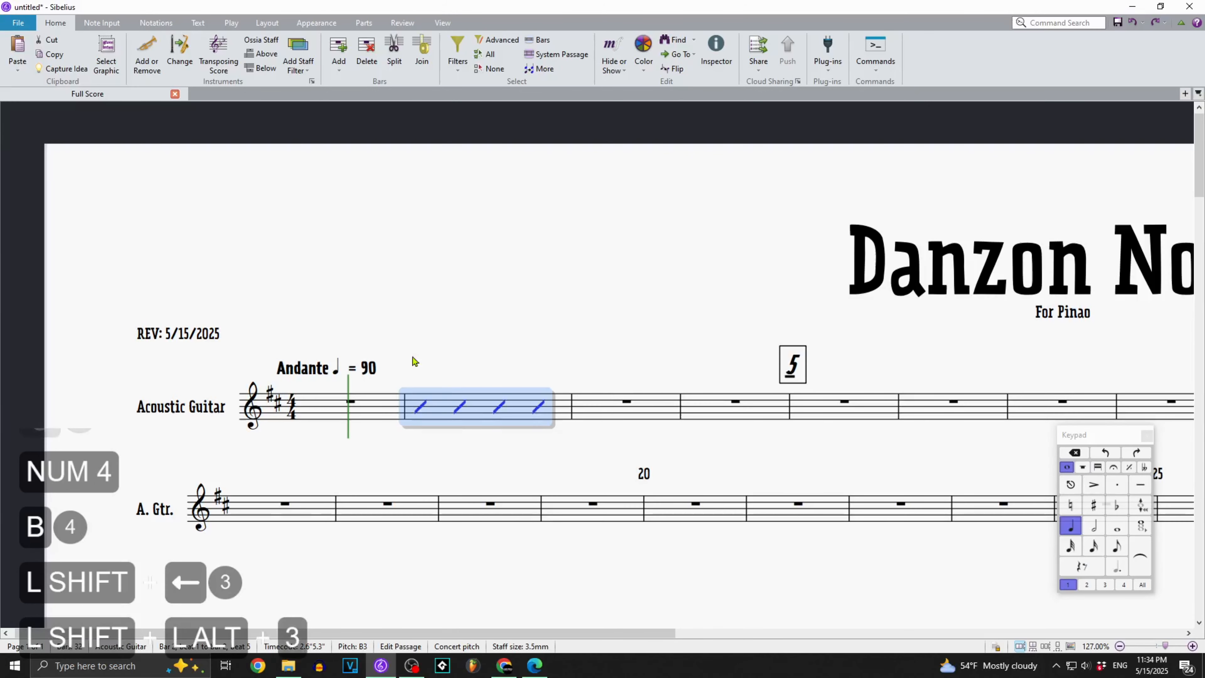
click(488, 379)
Add an F chord symbol above the first slash in bar 2.
click(420, 407)
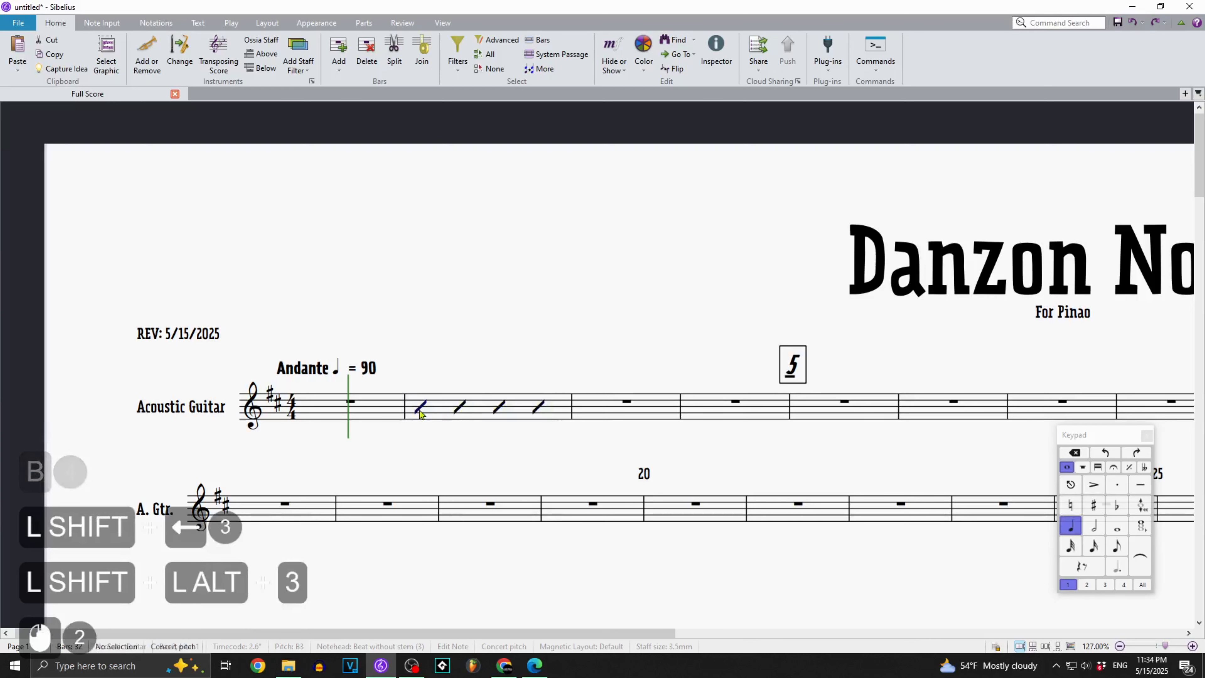
key(ctrl+k)
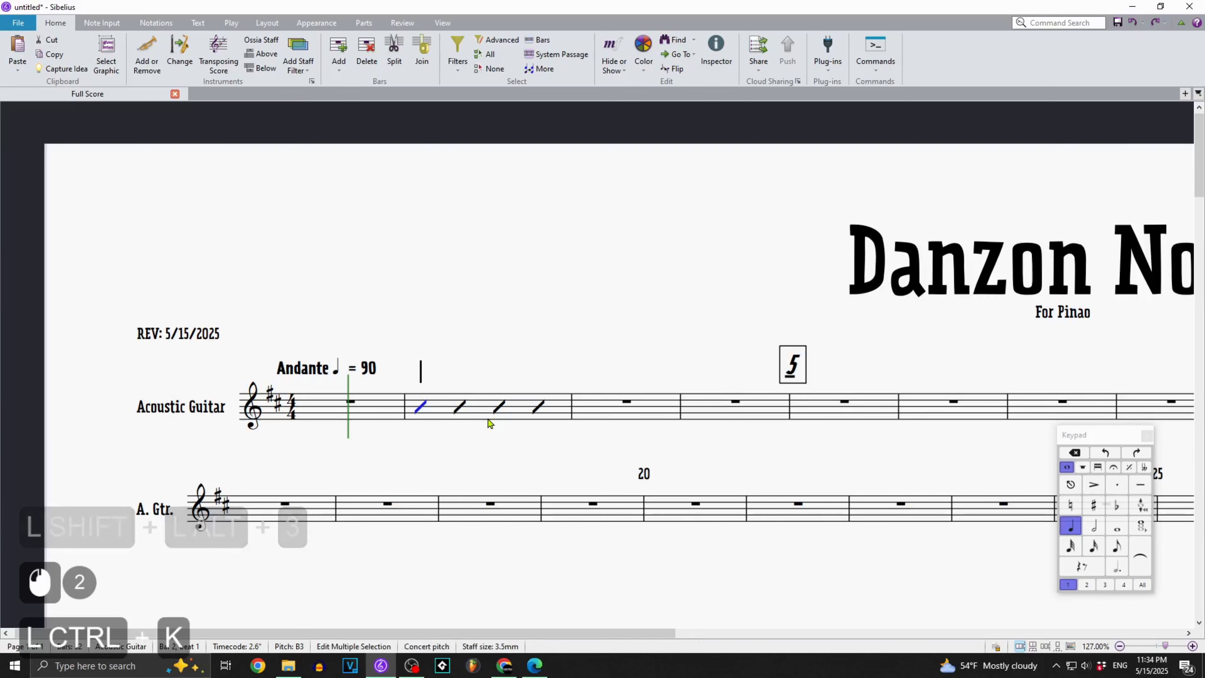
text(F)
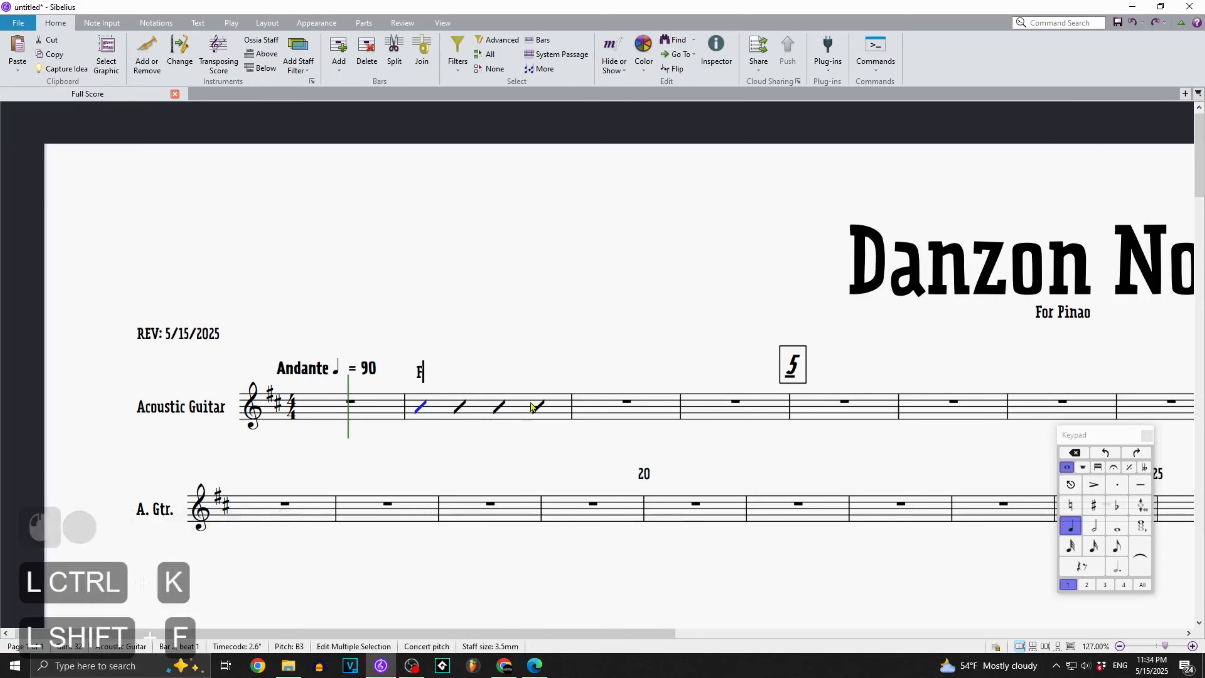
key(Escape)
Change the F chord symbol in bar 2 to F9.
click(424, 376)
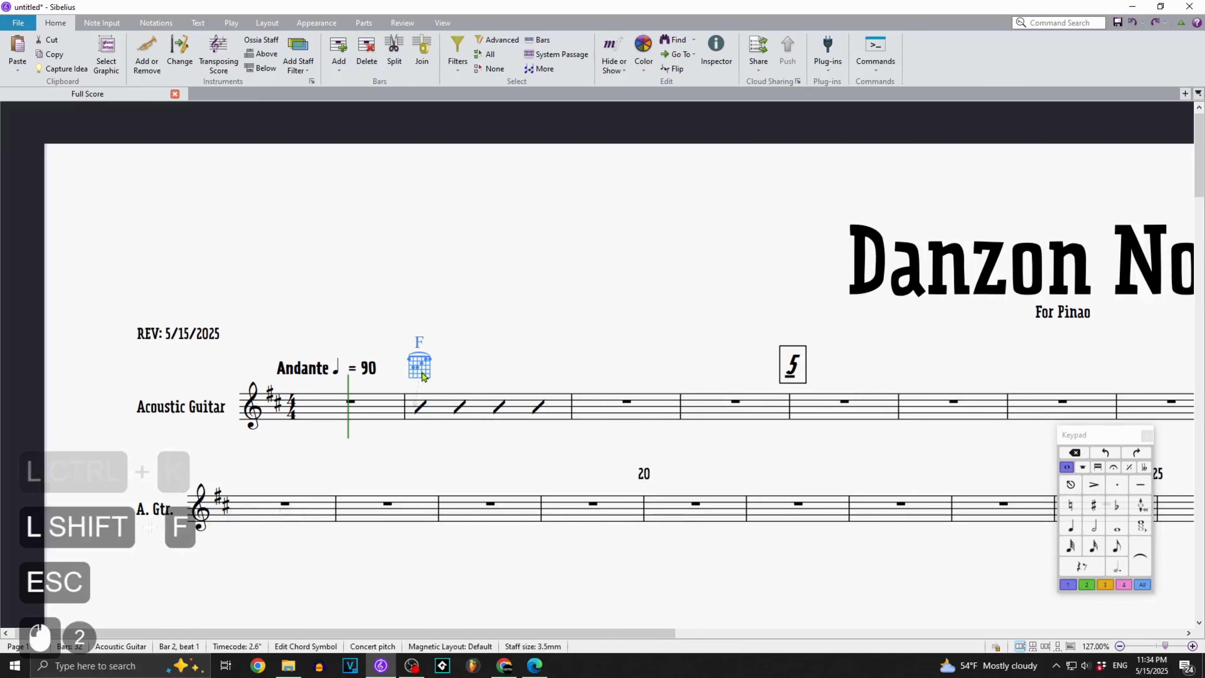
ctrl+scroll(415, 379, up, 10)
ctrl+scroll(412, 387, down, 6)
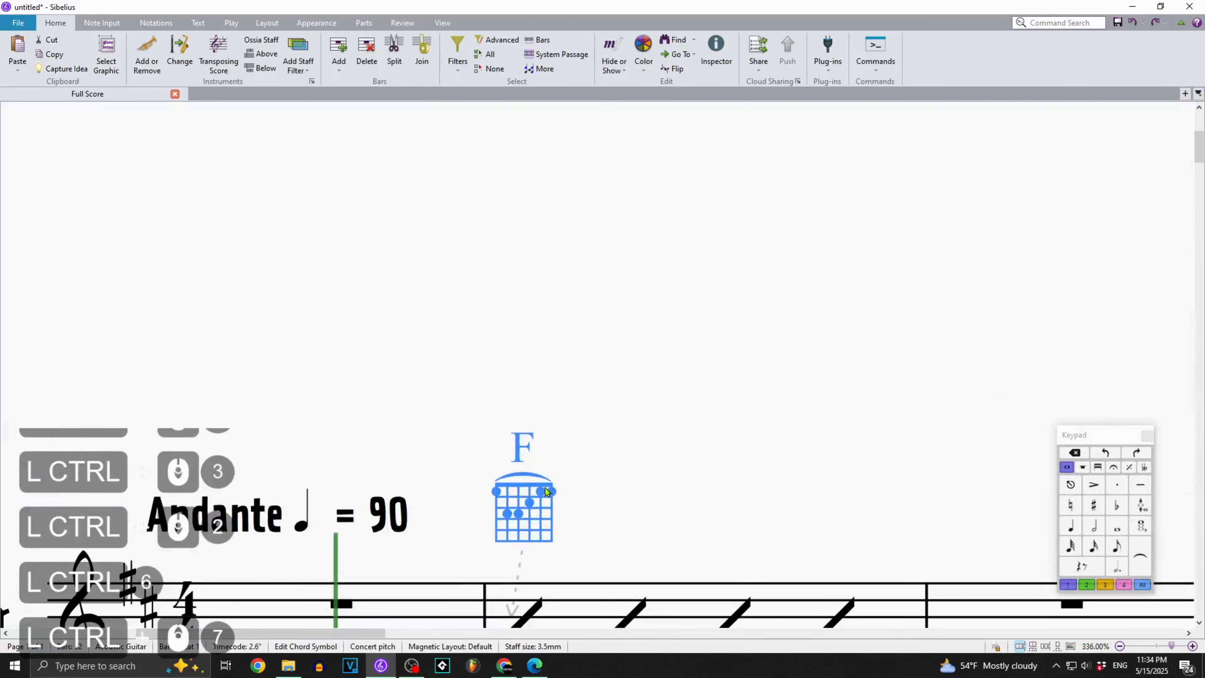
ctrl+scroll(543, 478, up, 1)
double_click(526, 456)
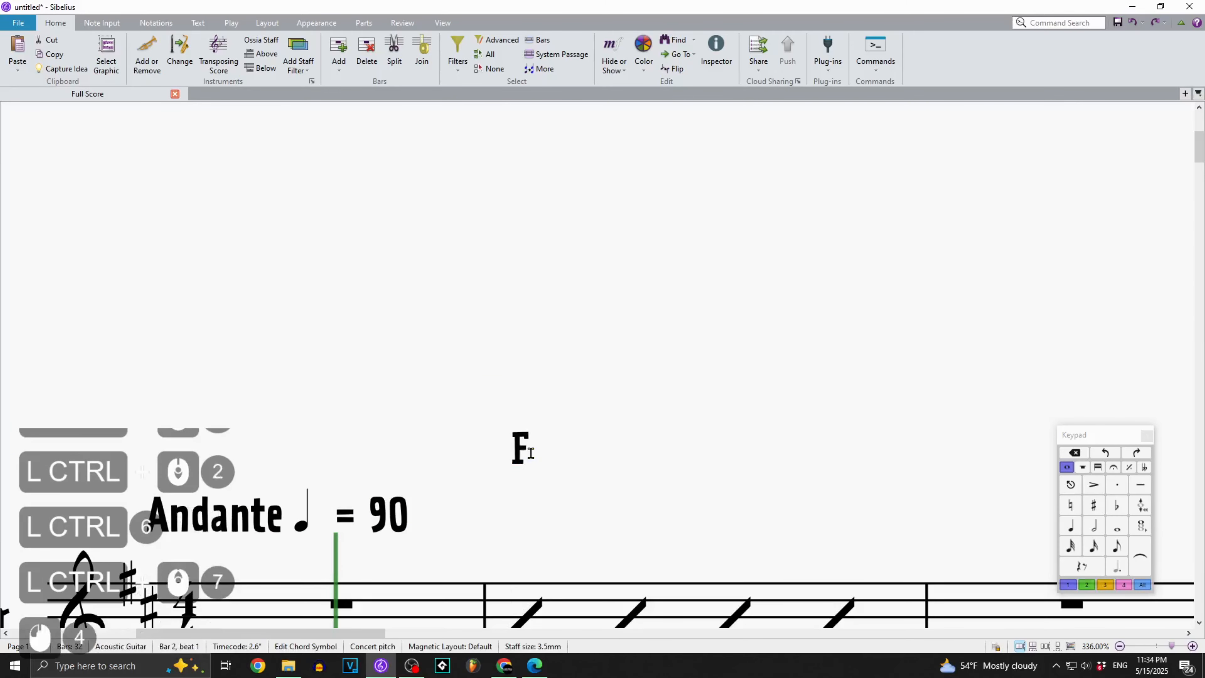
text(9)
click(588, 466)
Set the Chord Symbols engraving rule so that chord symbols show chord text only by default.
ctrl+scroll(593, 463, down, 2)
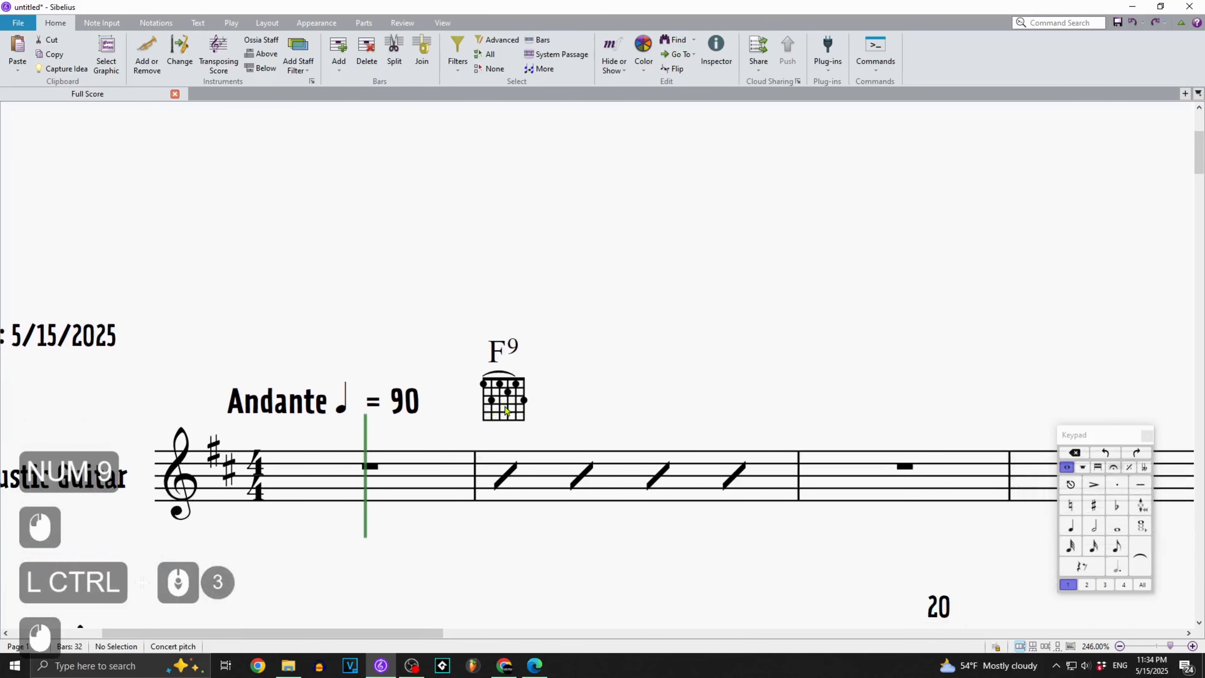
ctrl+scroll(507, 411, down, 2)
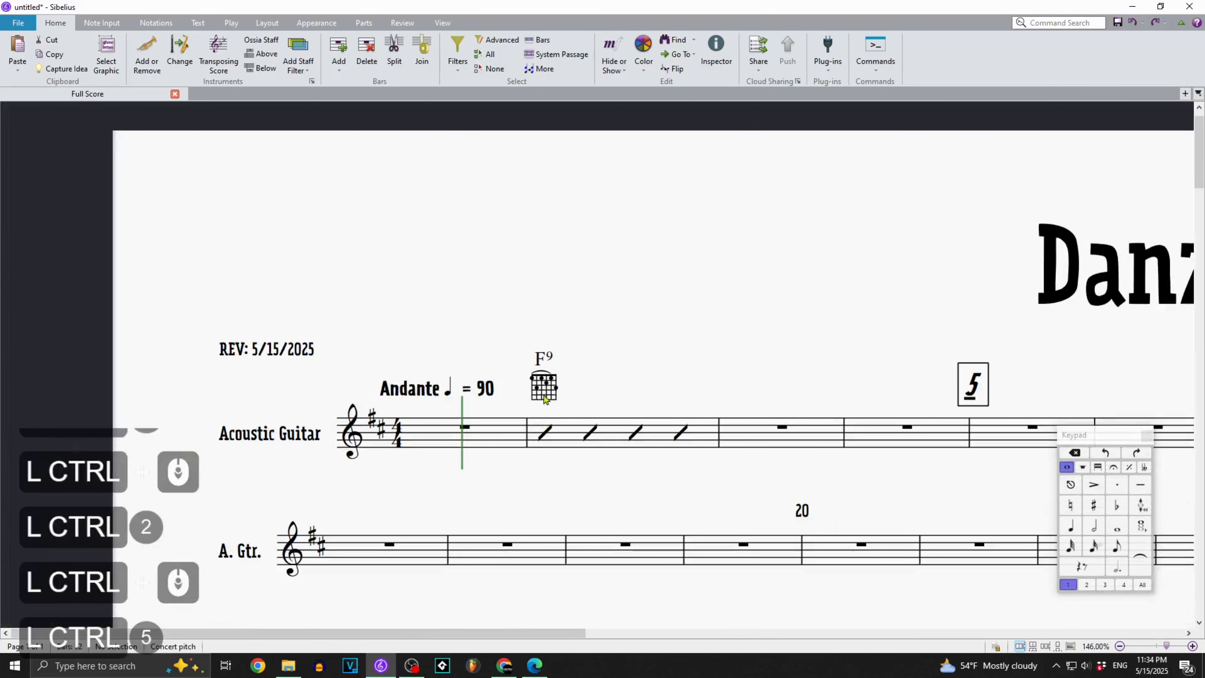
ctrl+click(292, 25)
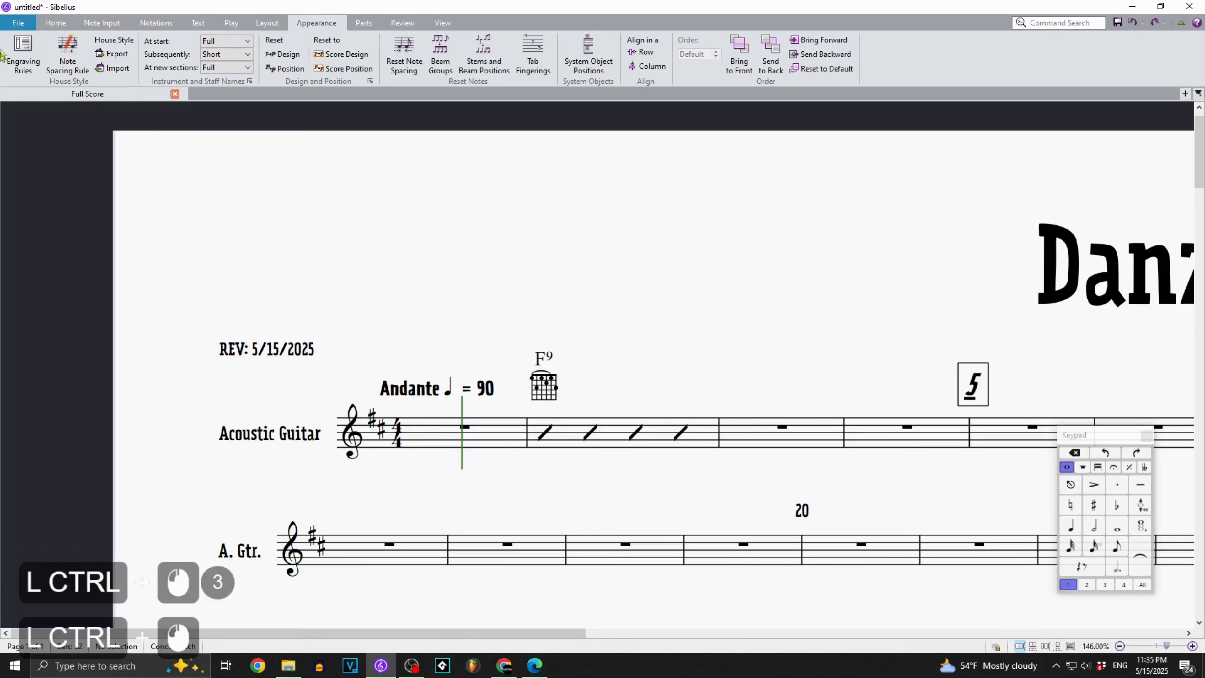
ctrl+click(11, 68)
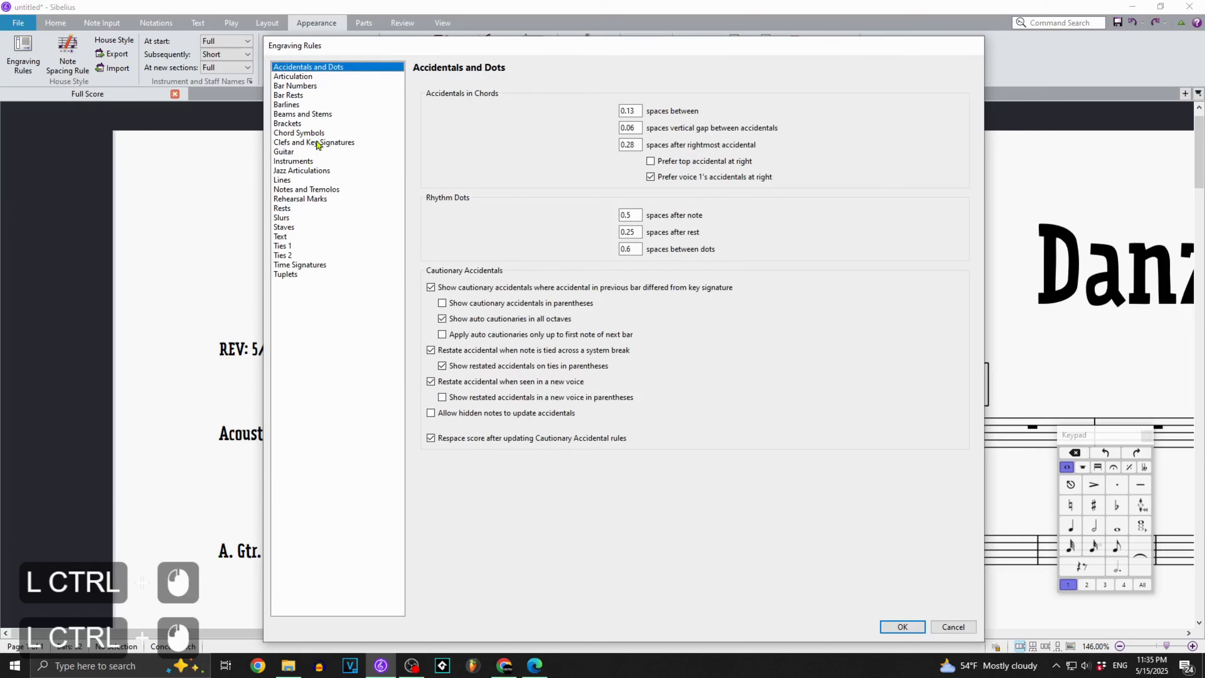
ctrl+click(320, 134)
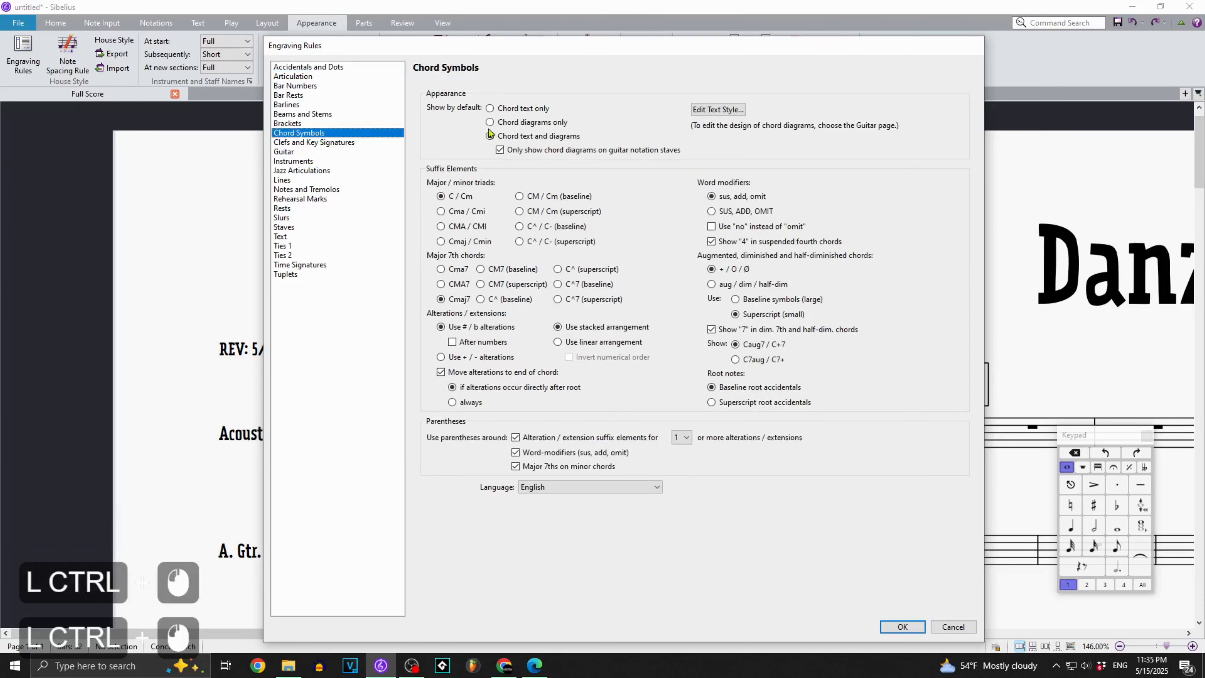
ctrl+click(517, 112)
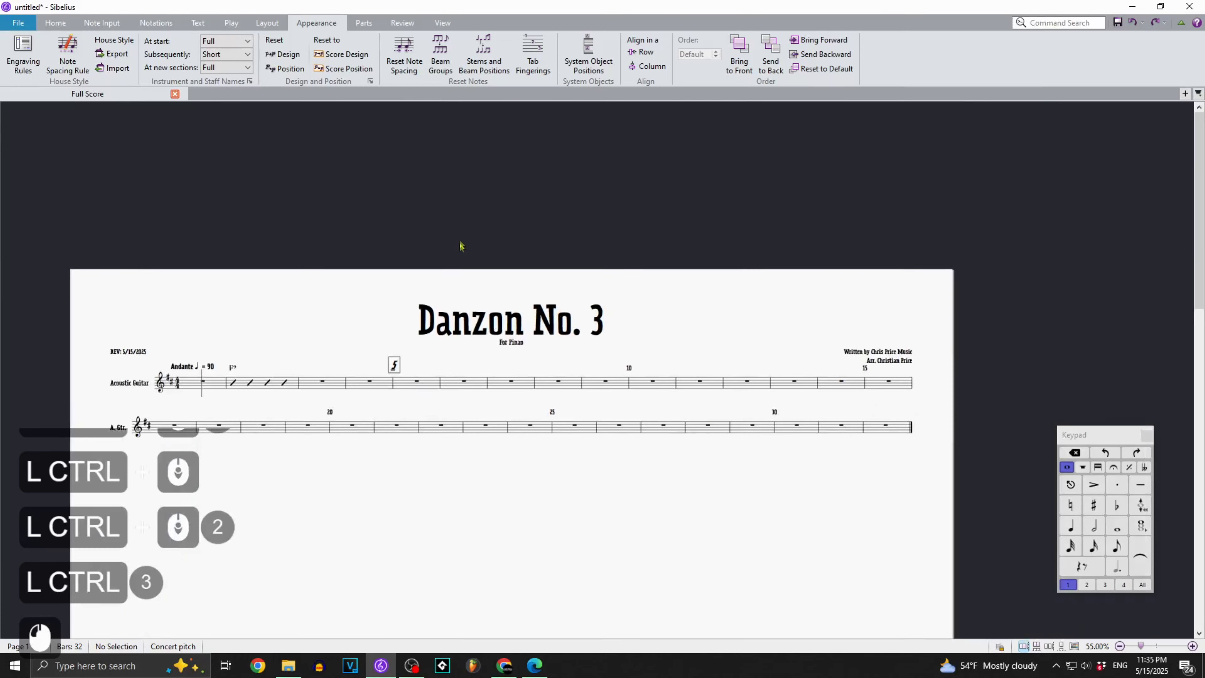
scroll(695, 283, up, 3)
ctrl+scroll(695, 284, down, 3)
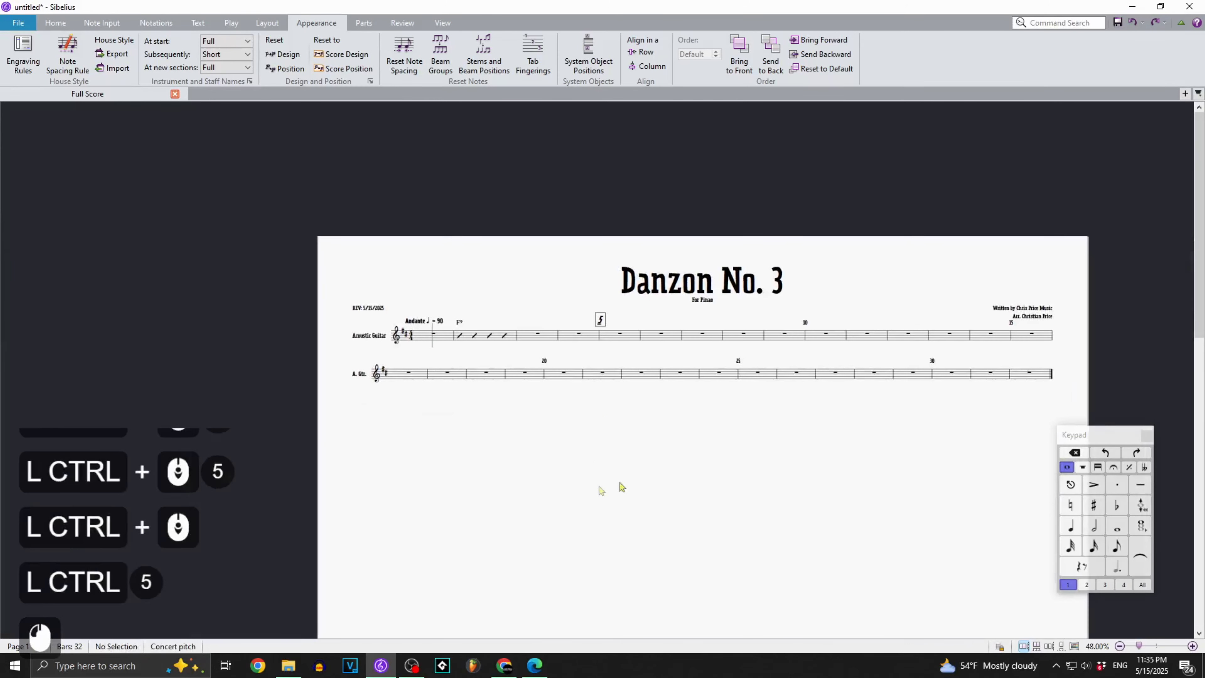
ctrl+scroll(556, 482, up, 3)
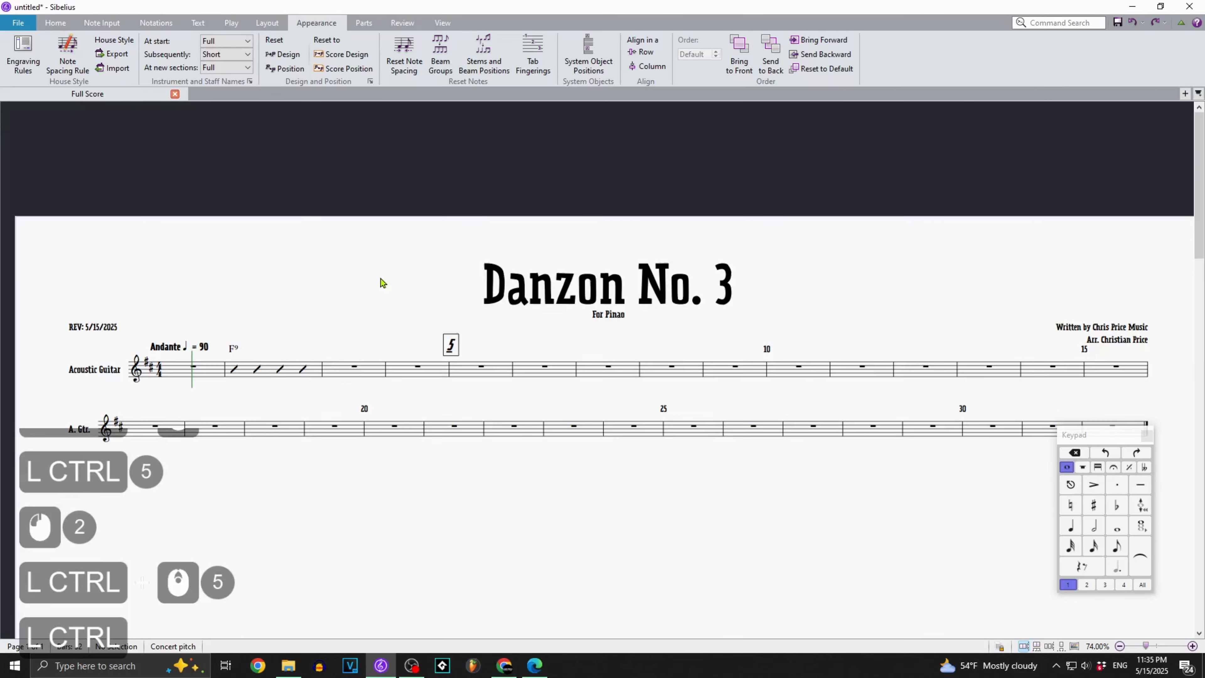
drag(366, 295, 399, 306)
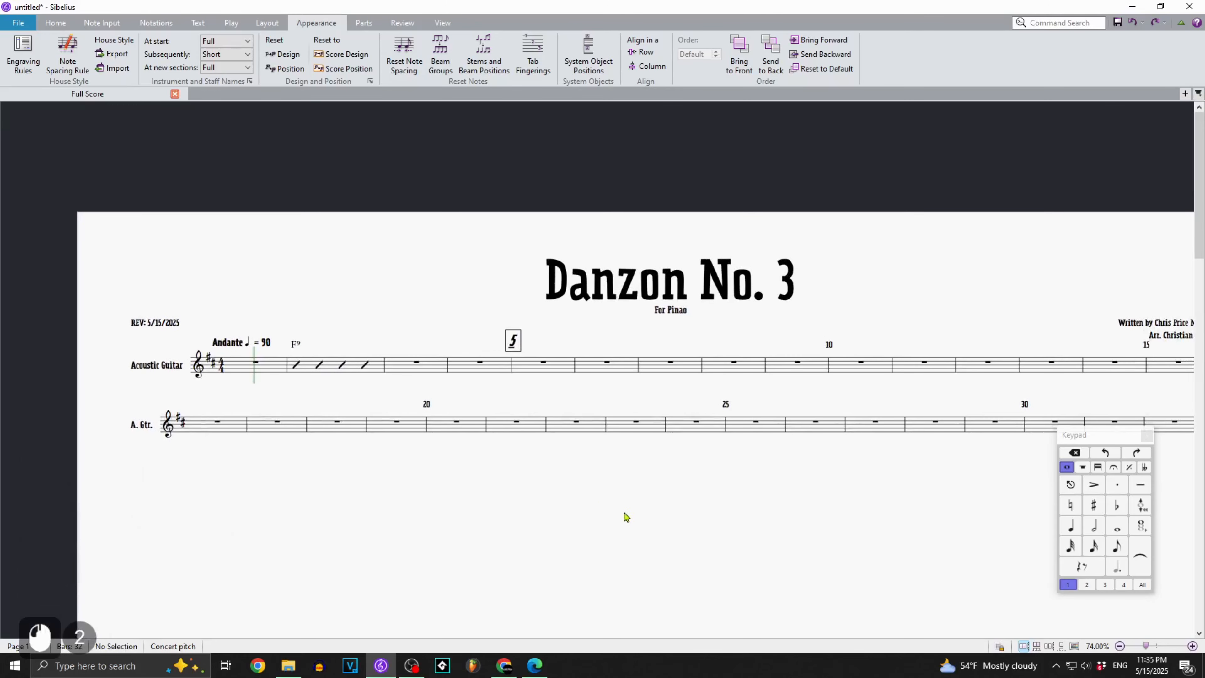